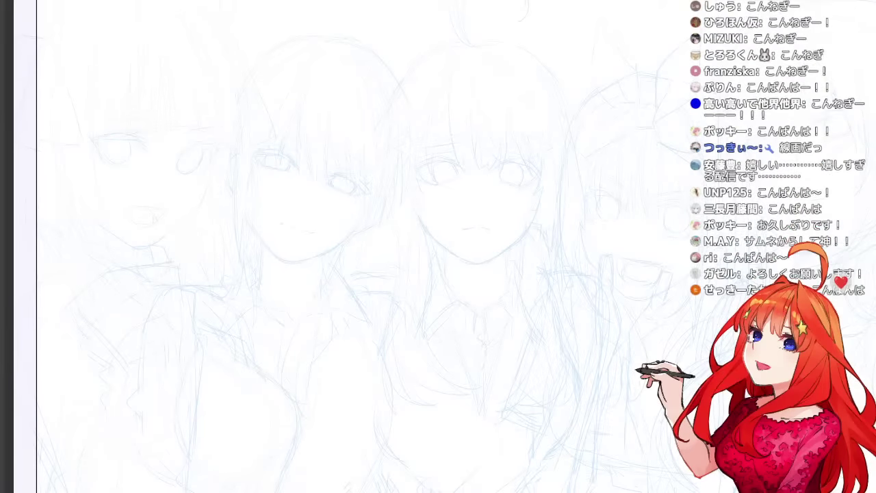
left_click_drag(282, 223, 344, 222)
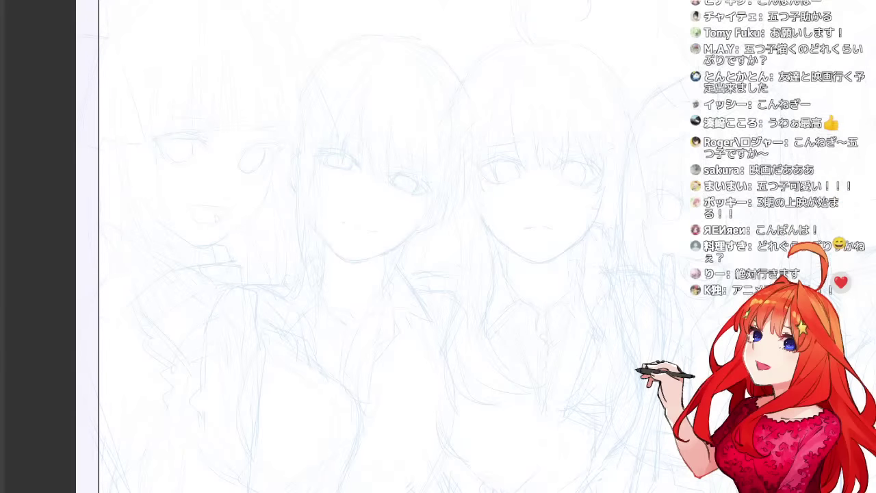
left_click_drag(492, 308, 513, 302)
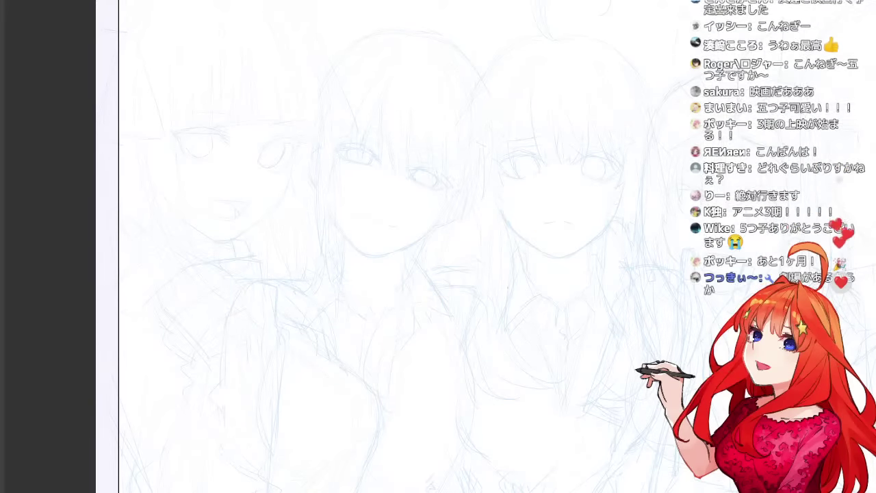
left_click_drag(490, 276, 540, 266)
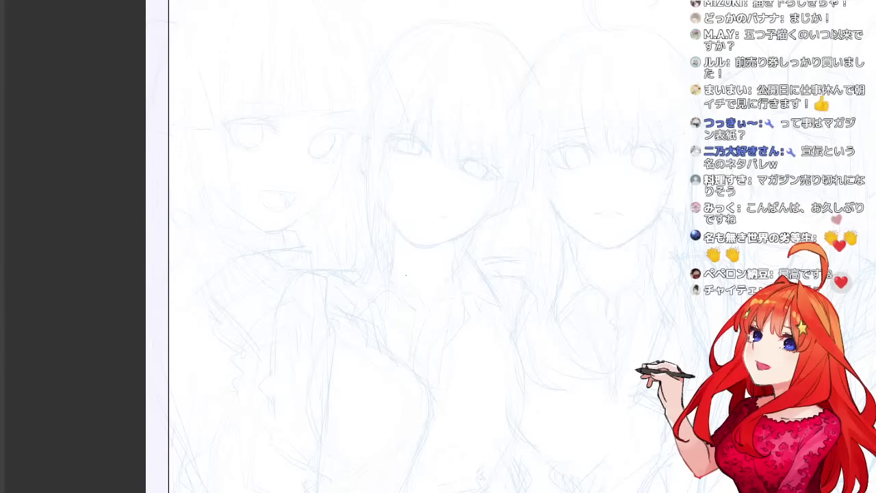
left_click_drag(513, 245, 560, 245)
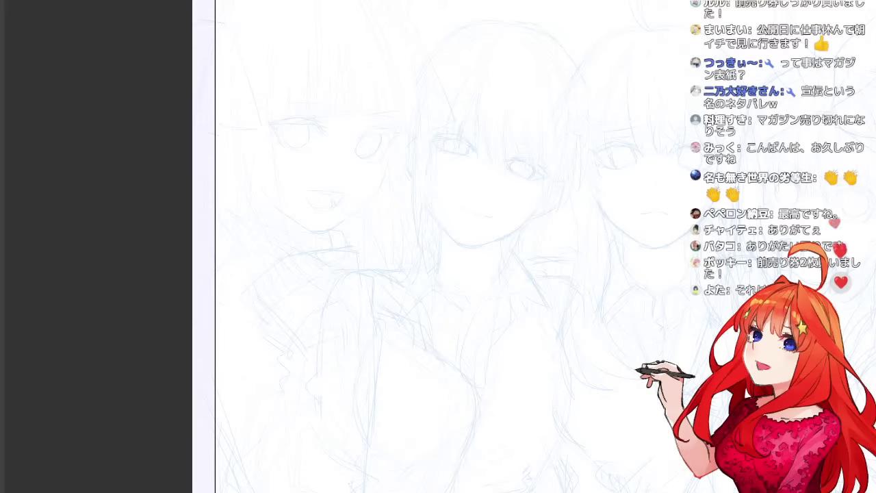
scroll(404, 306, "up", 1)
left_click_drag(405, 306, 469, 418)
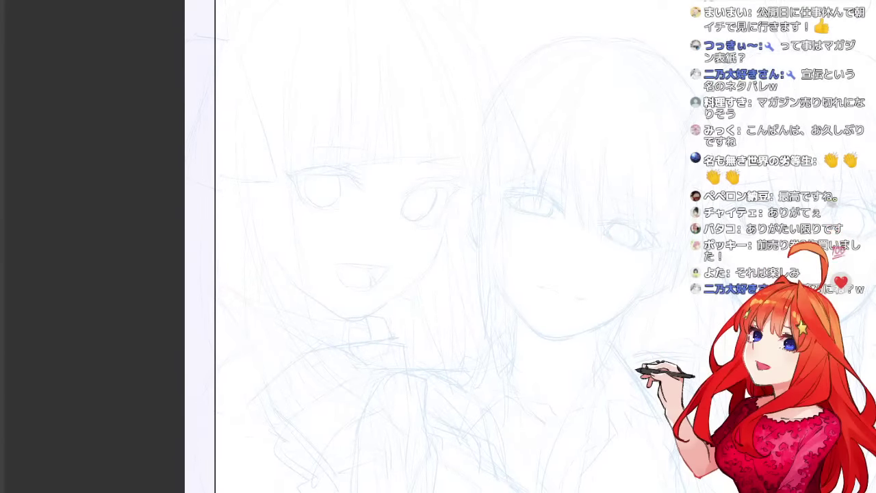
left_click_drag(438, 246, 461, 300)
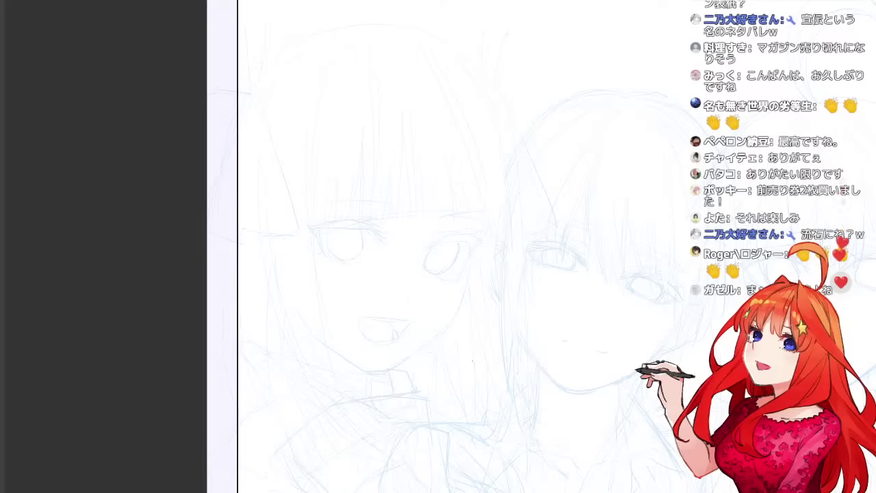
left_click_drag(473, 361, 507, 352)
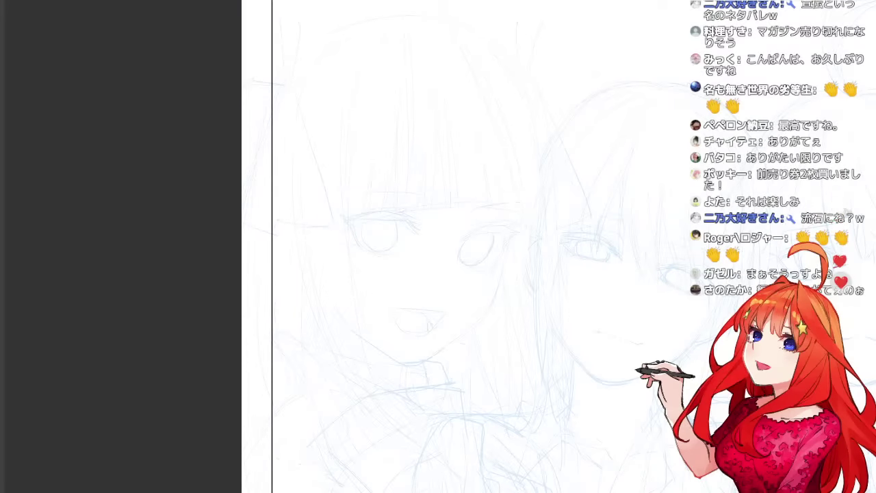
left_click_drag(493, 274, 340, 261)
key("ctrl+minus")
mouse_move(479, 308)
left_mouse_down()
mouse_move(418, 234)
mouse_move(431, 293)
left_mouse_up()
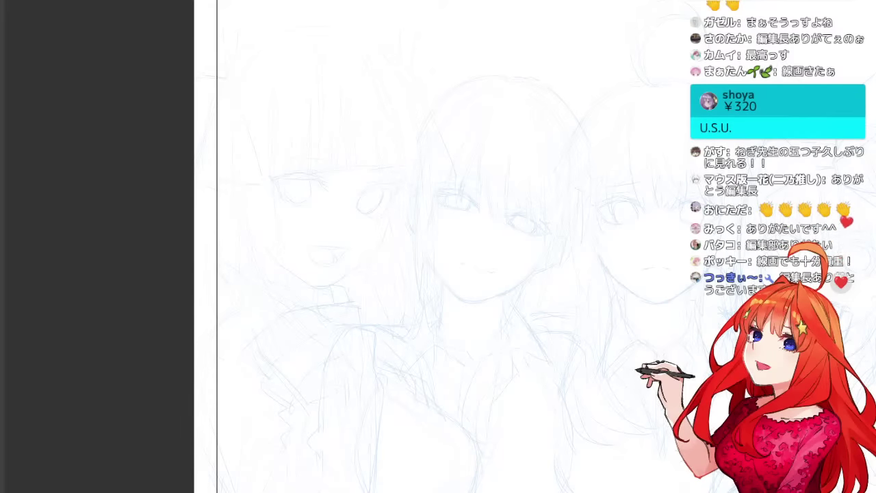
mouse_move(438, 274)
left_mouse_down()
mouse_move(415, 244)
mouse_move(394, 243)
left_mouse_up()
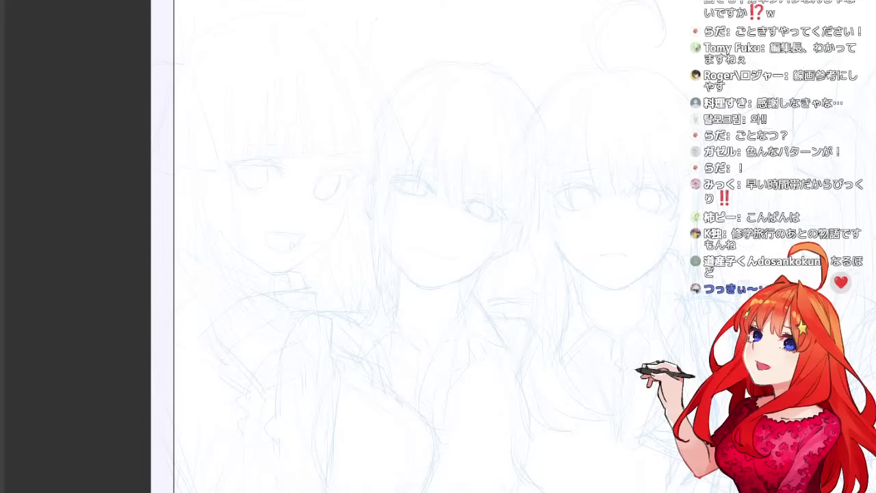
left_click_drag(412, 264, 474, 265)
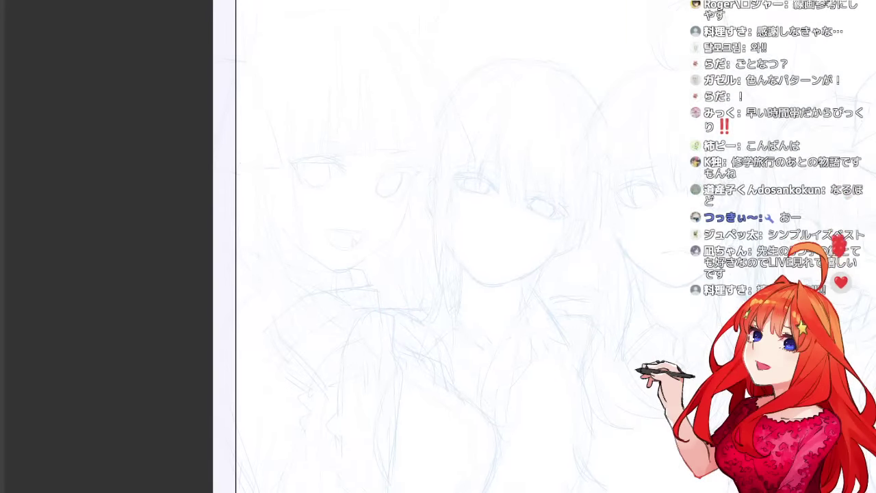
Mirror the canvas horizontally and frame the leftmost character's face closely for inking.
scroll(372, 209, "up", 1)
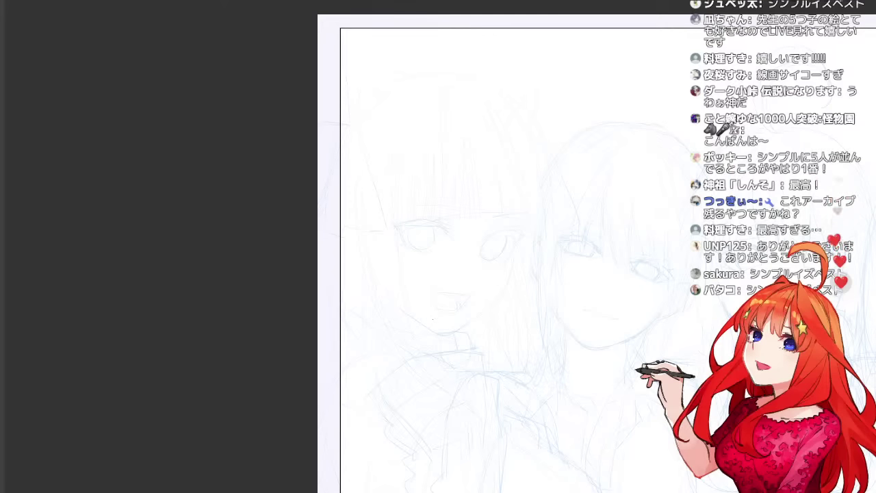
left_click_drag(654, 323, 635, 337)
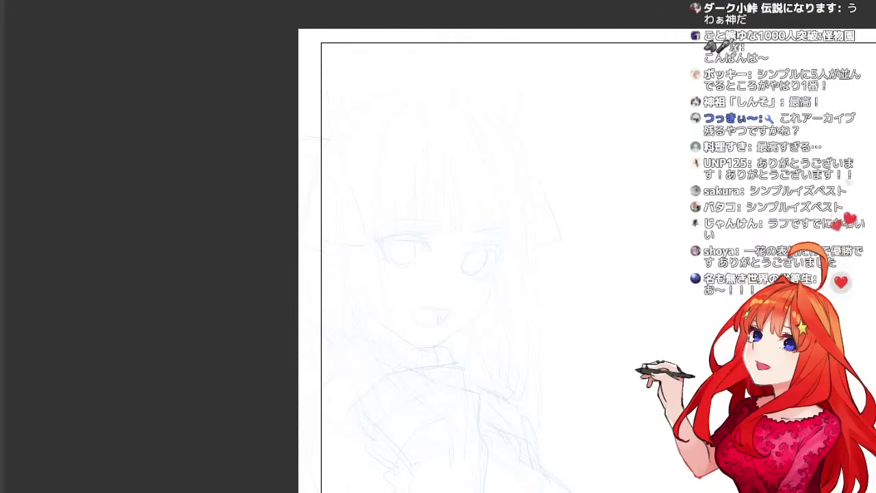
mouse_move(438, 247)
left_mouse_down()
mouse_move(365, 208)
mouse_move(362, 227)
left_mouse_up()
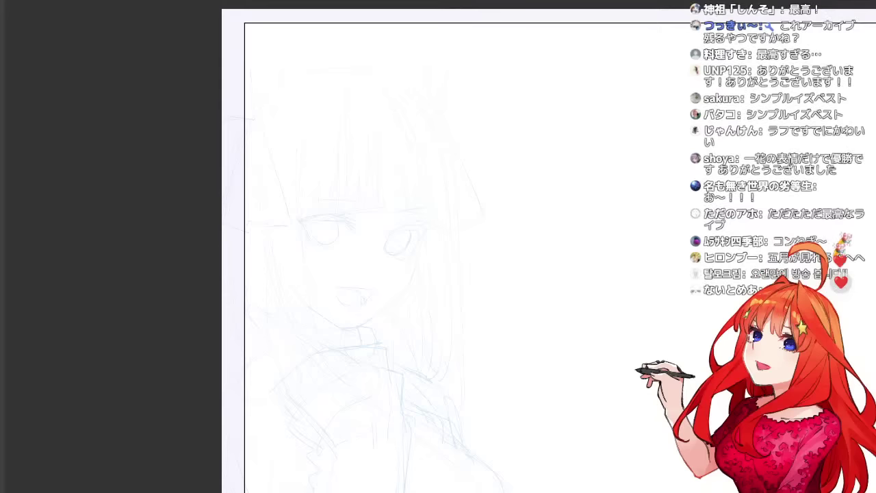
mouse_move(381, 334)
left_mouse_down()
mouse_move(415, 328)
mouse_move(347, 280)
left_mouse_up()
scroll(415, 328, "up", 2)
key("h")
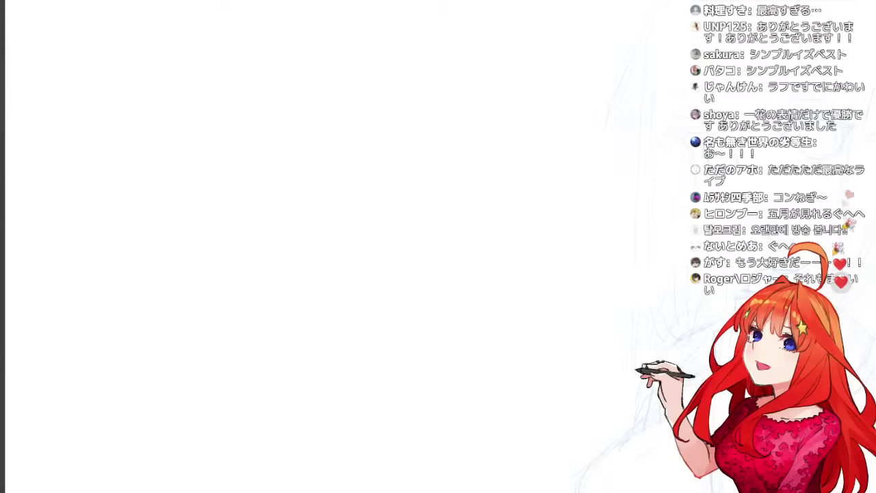
left_click_drag(588, 343, 342, 399)
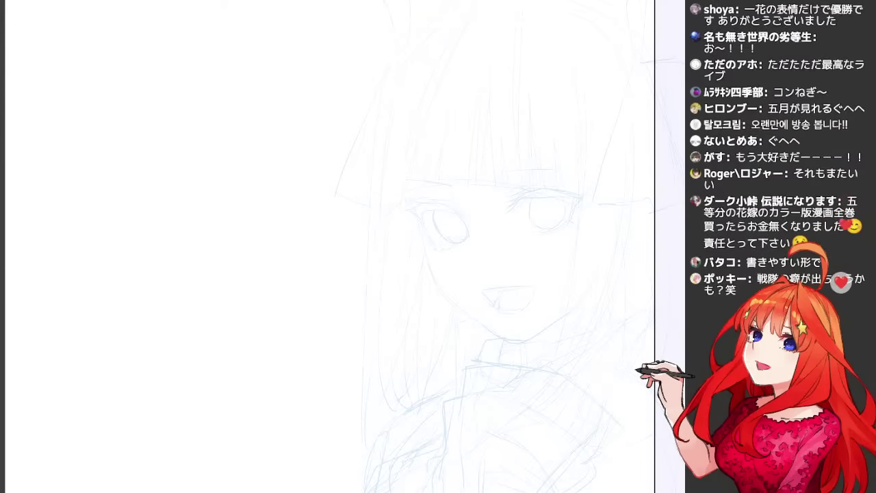
left_click_drag(466, 340, 431, 409)
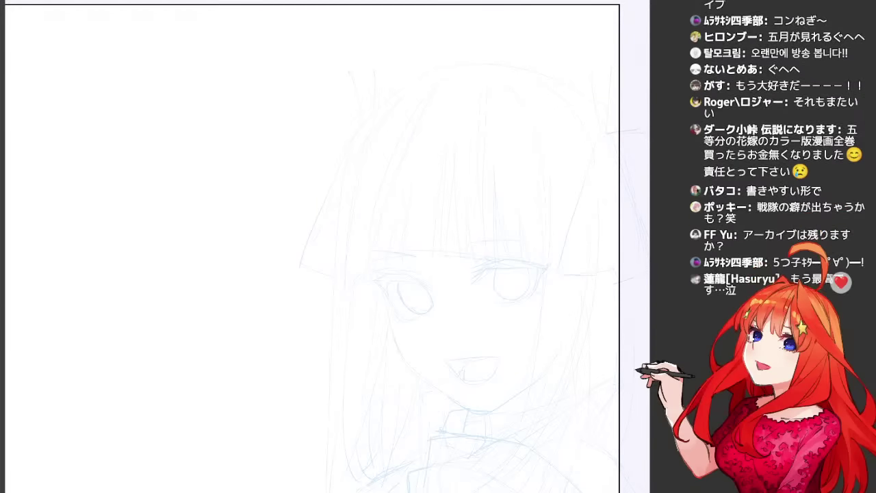
scroll(507, 427, "up", 1)
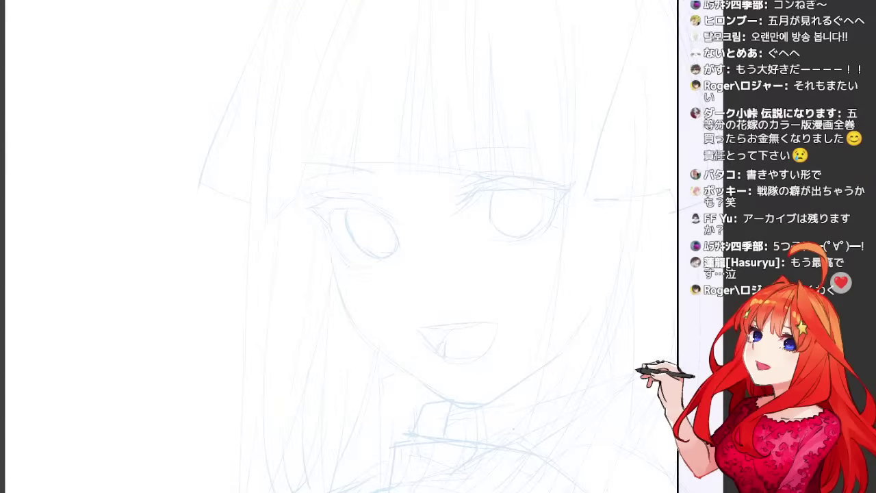
left_click_drag(582, 444, 561, 462)
Ink the leftmost character's face contour in black from beside the eye, down the cheek, around the chin and partway up the far jaw.
left_click_drag(313, 279, 350, 364)
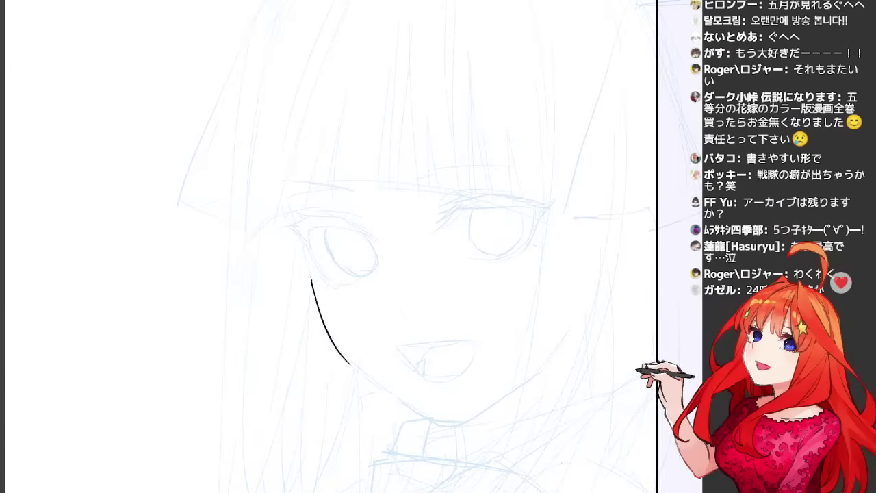
key("ctrl+z")
mouse_move(313, 276)
left_mouse_down()
mouse_move(318, 304)
mouse_move(360, 372)
mouse_move(324, 321)
mouse_move(347, 359)
mouse_move(432, 413)
left_mouse_up()
key("ctrl+z")
key("ctrl+z")
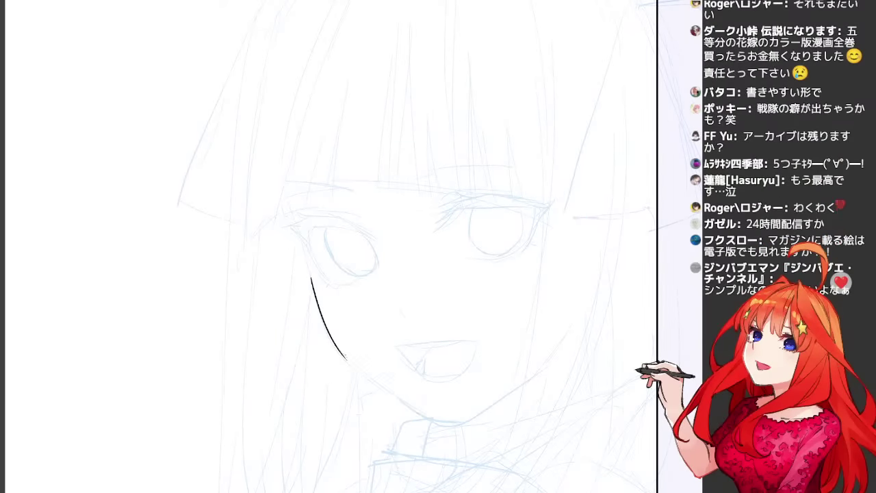
mouse_move(344, 357)
left_mouse_down()
mouse_move(435, 419)
mouse_move(458, 423)
left_mouse_up()
left_click_drag(298, 237, 311, 274)
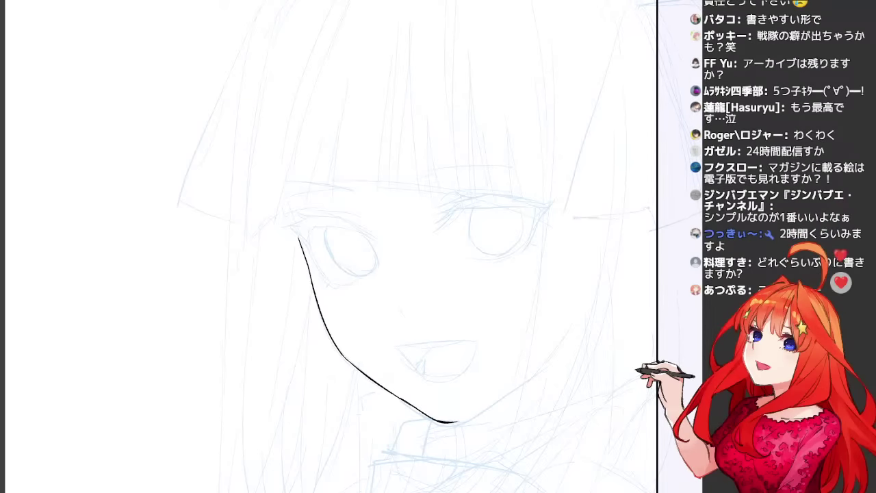
left_click_drag(457, 423, 526, 378)
Return the canvas to its unmirrored orientation and ink the left edge of the angular shape below the chin, up to its upper corner.
scroll(411, 308, "up", 2)
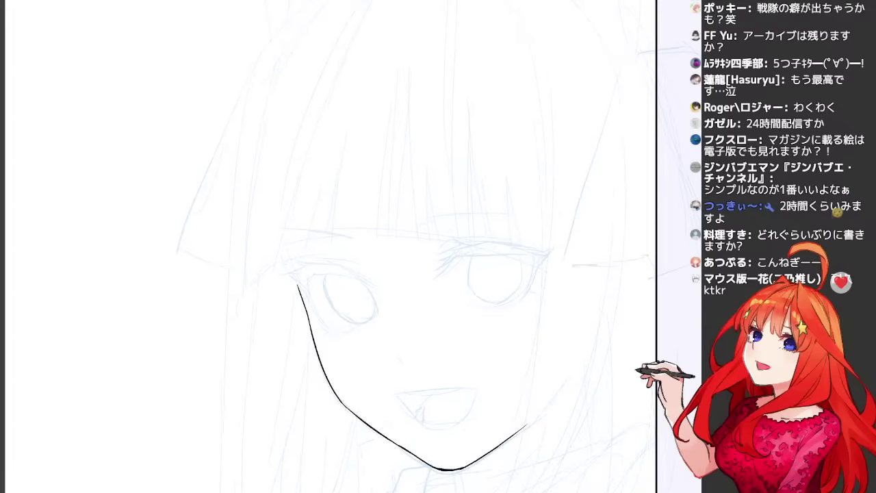
key("h")
left_click_drag(479, 274, 322, 91)
left_click_drag(353, 390, 353, 429)
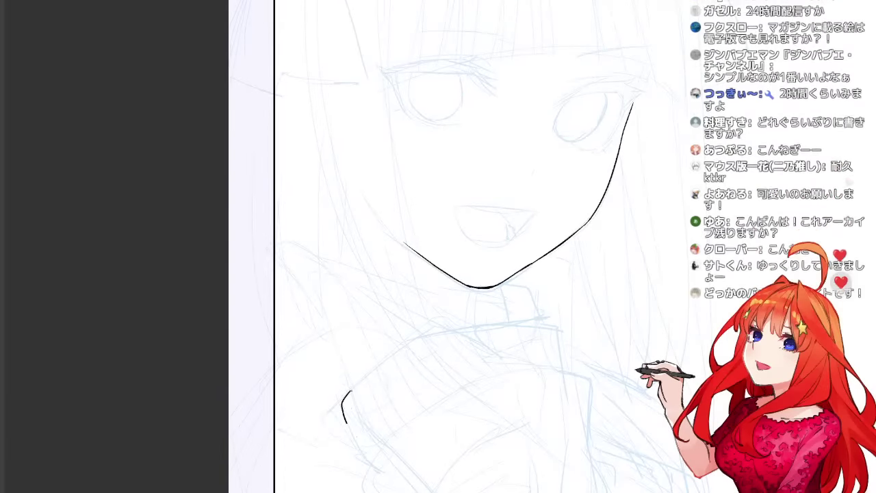
key("ctrl+z")
mouse_move(356, 387)
left_mouse_down()
mouse_move(344, 404)
mouse_move(385, 465)
left_mouse_up()
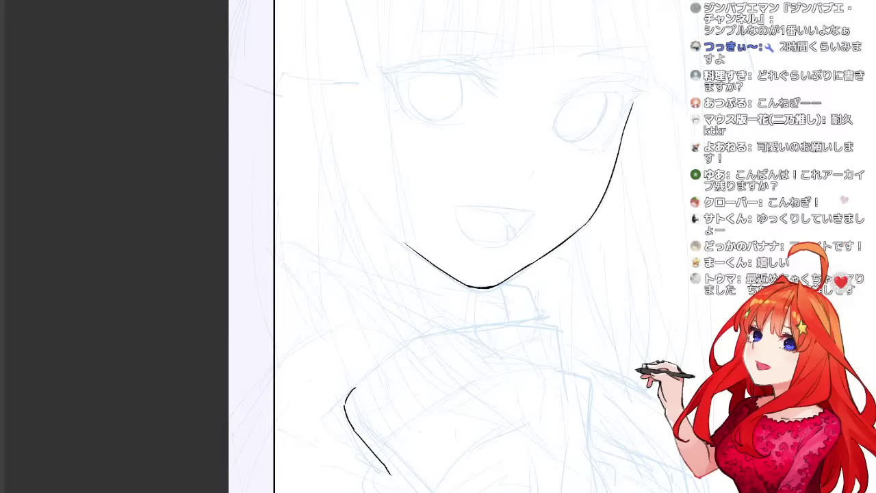
left_click_drag(350, 392, 418, 340)
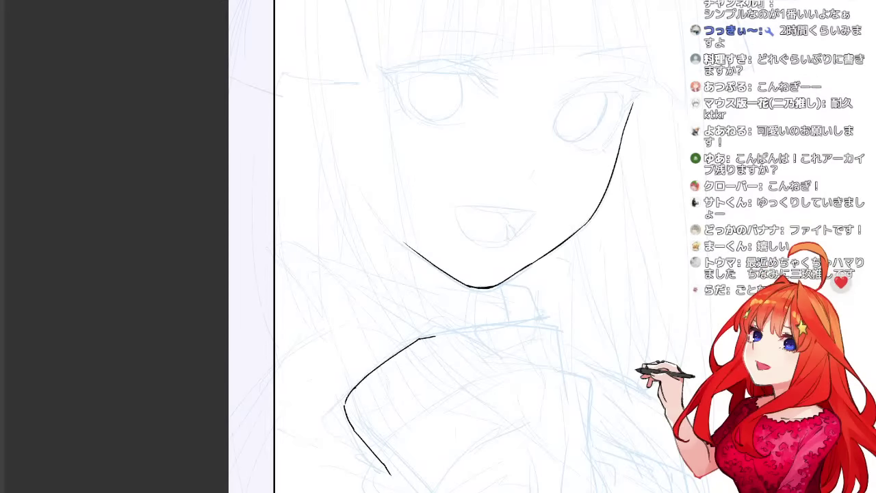
Ink the top edge and short right side of the shape below the chin, and extend its lower-left contour with an inward bend.
mouse_move(419, 338)
left_mouse_down()
mouse_move(543, 322)
mouse_move(557, 331)
mouse_move(549, 327)
mouse_move(569, 373)
left_mouse_up()
key("ctrl+z")
key("ctrl+z")
key("ctrl+z")
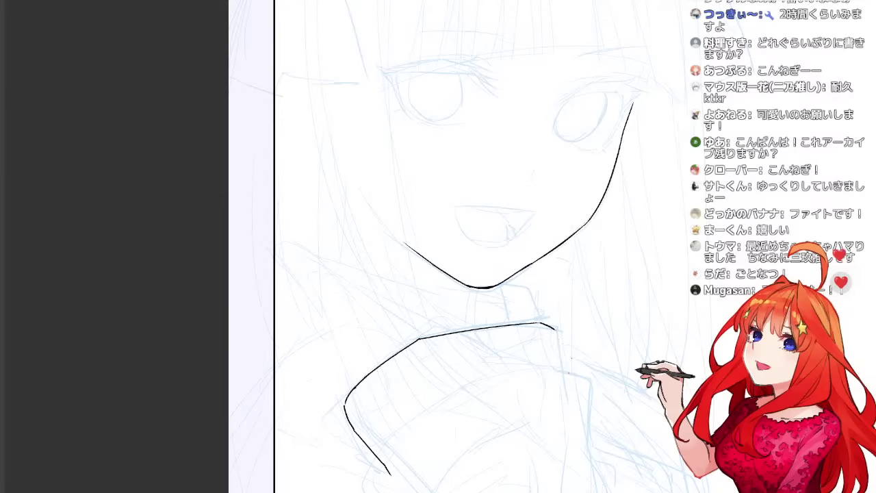
left_click_drag(555, 330, 564, 361)
left_click_drag(493, 342, 506, 202)
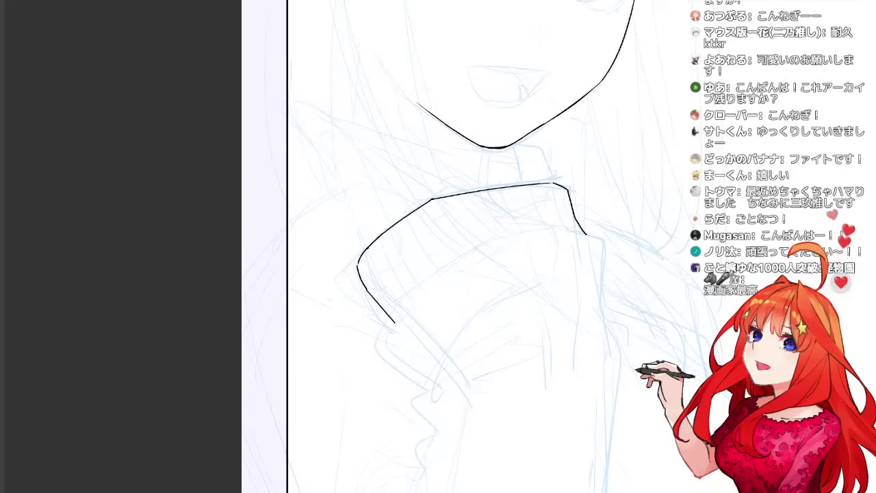
left_click_drag(395, 321, 409, 375)
Ink a long finger-like shape with a rounded tip, rising from the upper-left edge of the outline below the chin.
scroll(479, 246, "up", 4)
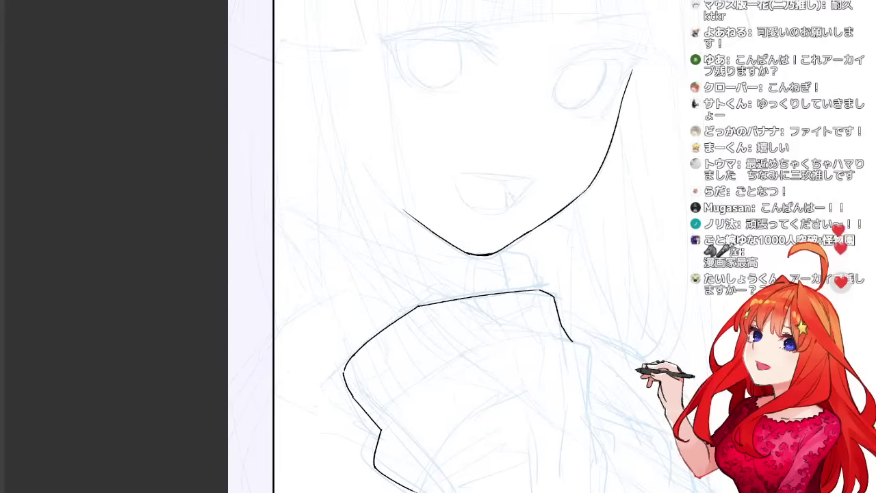
scroll(479, 247, "up", 1)
left_click_drag(327, 388, 368, 492)
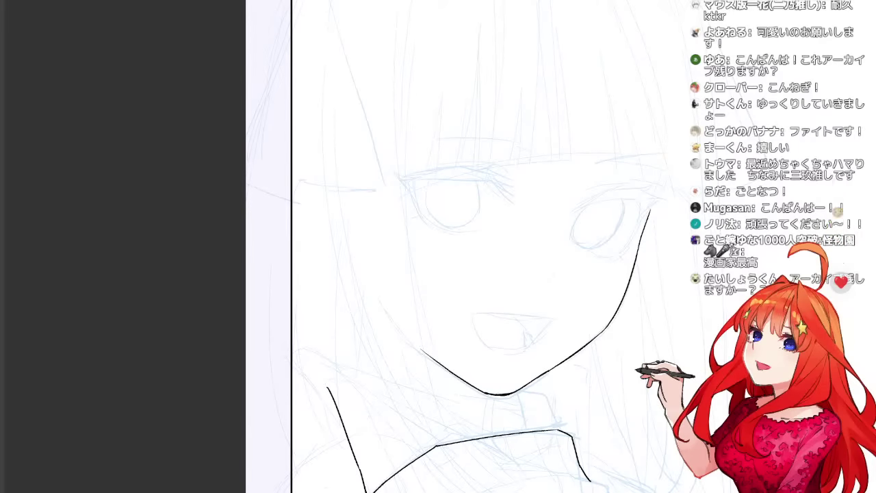
left_click_drag(479, 329, 523, 239)
scroll(479, 247, "right", 1)
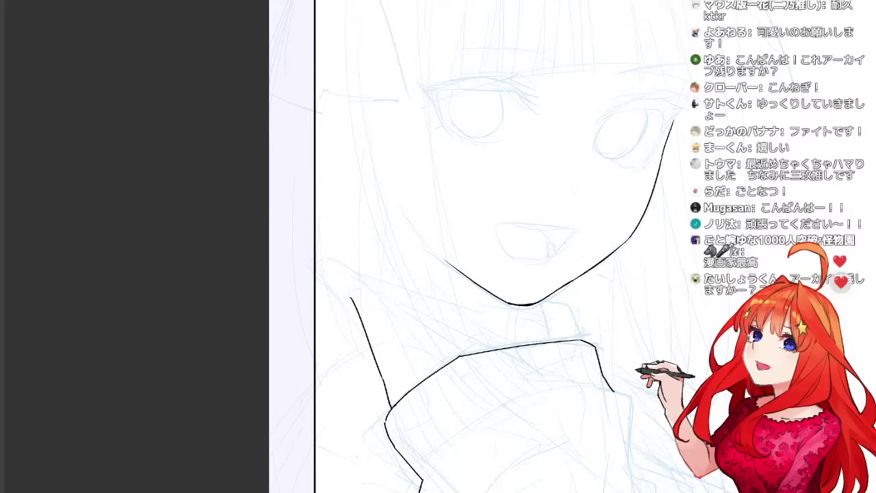
mouse_move(351, 297)
left_mouse_down()
mouse_move(380, 300)
mouse_move(410, 369)
left_mouse_up()
key("ctrl+z")
left_click_drag(378, 299, 413, 383)
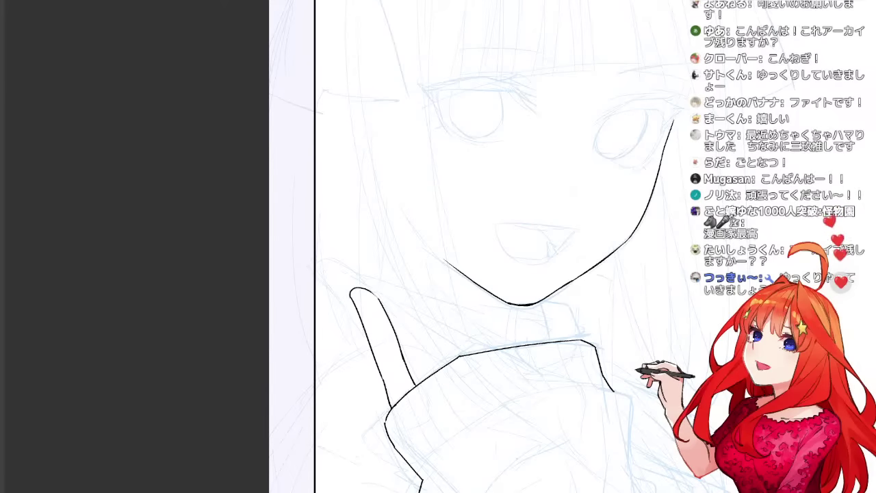
Ink a second round-tipped finger-like shape slanting out to the left behind the first one.
left_click_drag(507, 274, 477, 316)
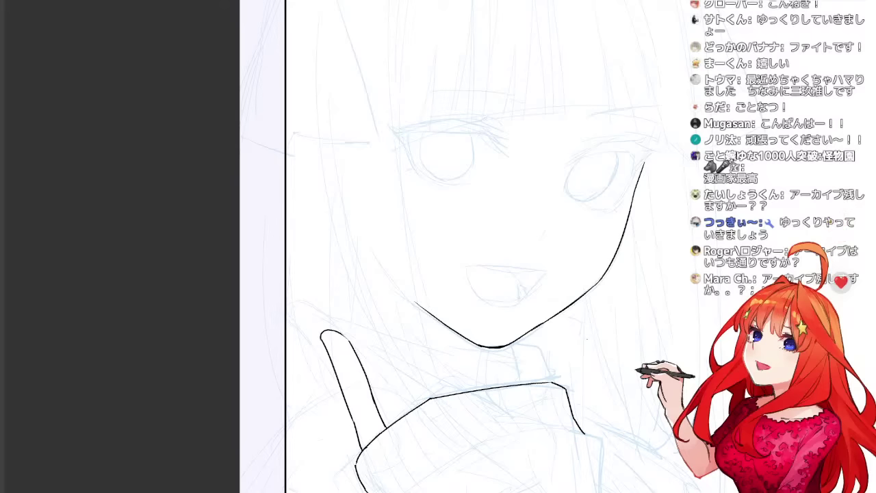
left_click_drag(466, 274, 445, 244)
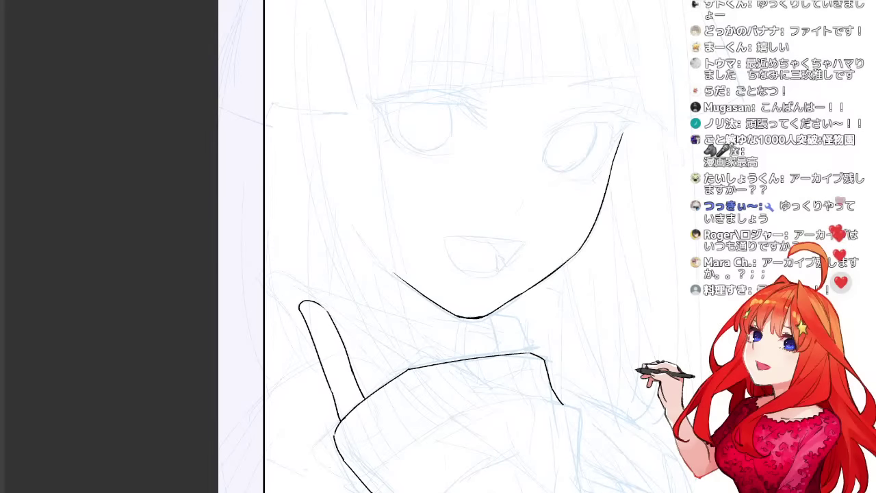
left_click_drag(272, 294, 312, 347)
key("ctrl+z")
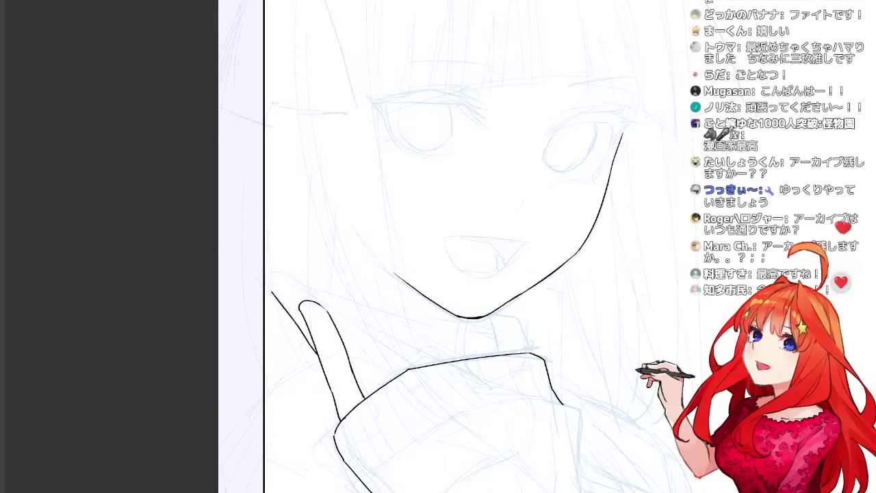
mouse_move(271, 282)
left_mouse_down()
mouse_move(297, 284)
mouse_move(364, 361)
left_mouse_up()
key("ctrl+z")
key("ctrl+z")
key("ctrl+z")
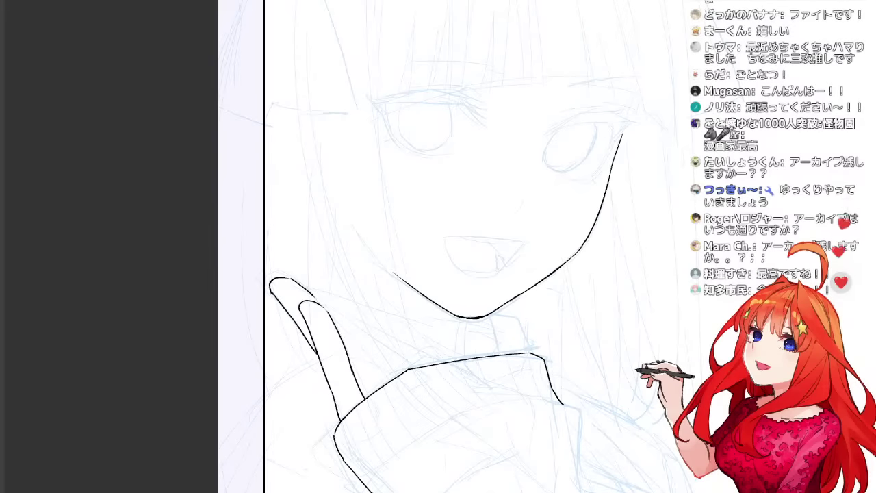
left_click_drag(291, 280, 380, 390)
key("ctrl+z")
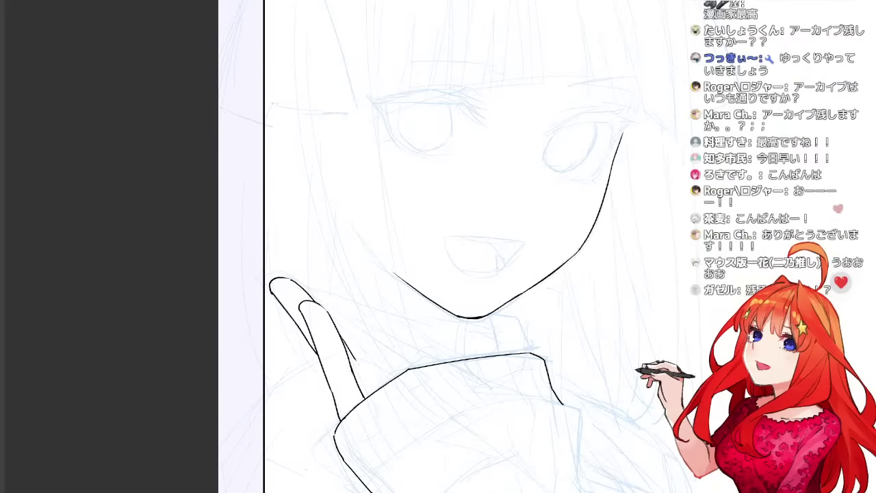
Re-ink the line running from the front finger's inner side down to the outline, and tidy the base of that finger.
key("ctrl+z")
left_click_drag(341, 334, 380, 387)
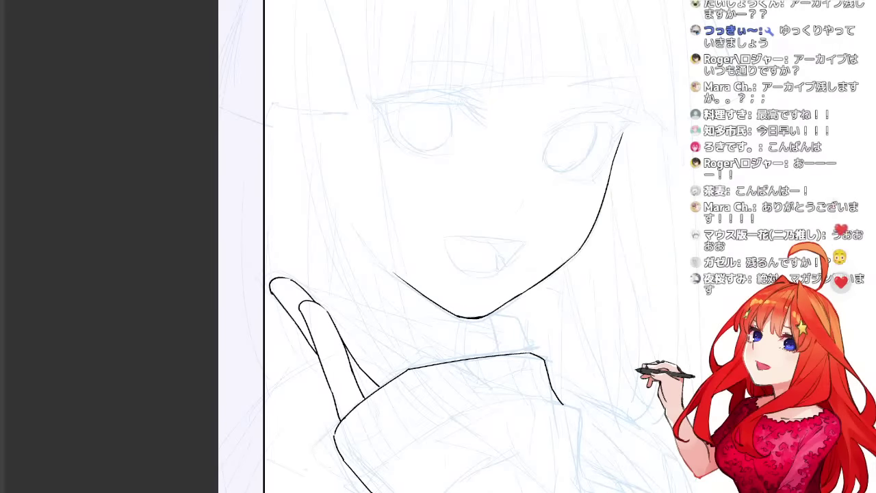
key("ctrl+minus")
key("ctrl+plus")
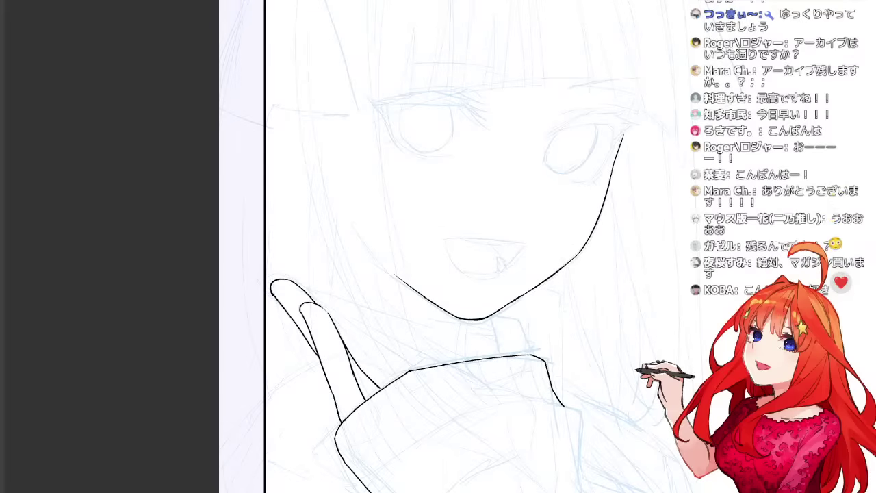
left_click_drag(365, 396, 362, 402)
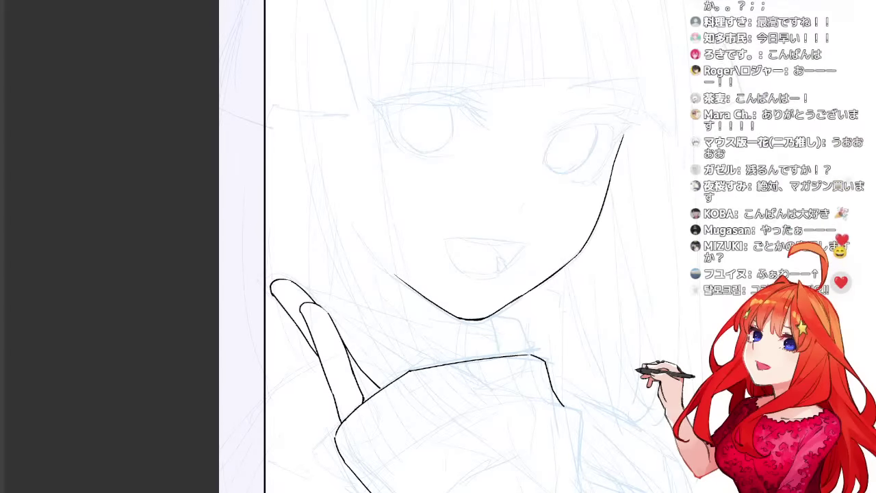
Ink a curved edge from the front finger's upper side down to the upper-left corner of the outline below the chin.
left_click_drag(332, 319, 397, 361)
key("ctrl+z")
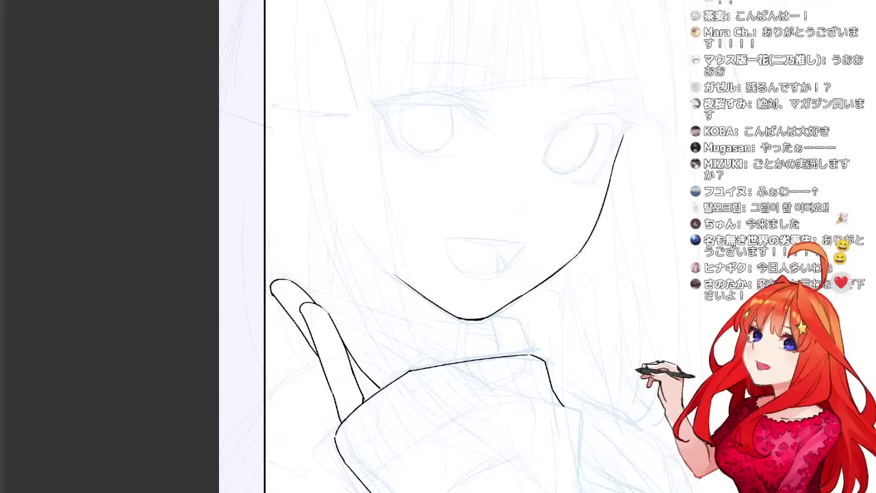
left_click_drag(332, 318, 389, 362)
key("ctrl+z")
left_click_drag(335, 323, 391, 362)
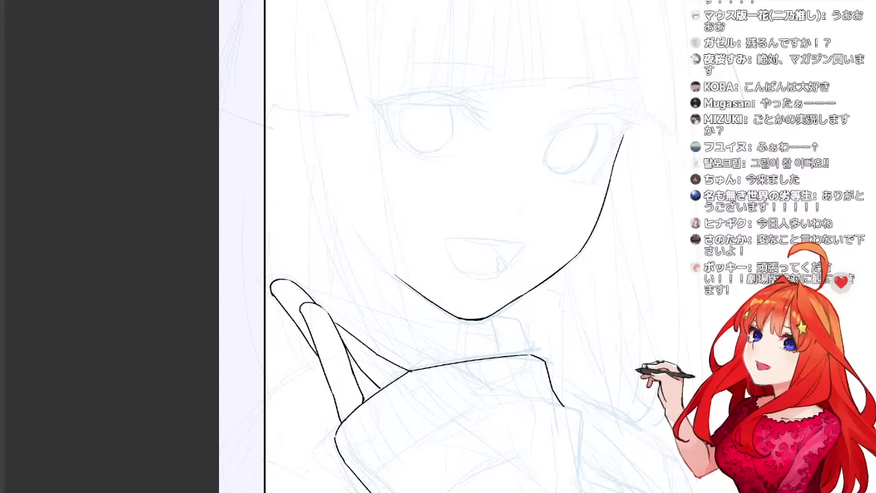
Mirror the canvas, select the inked fingers with a freehand selection, and move them slightly down and inward over the outline.
left_click_drag(482, 364, 544, 351)
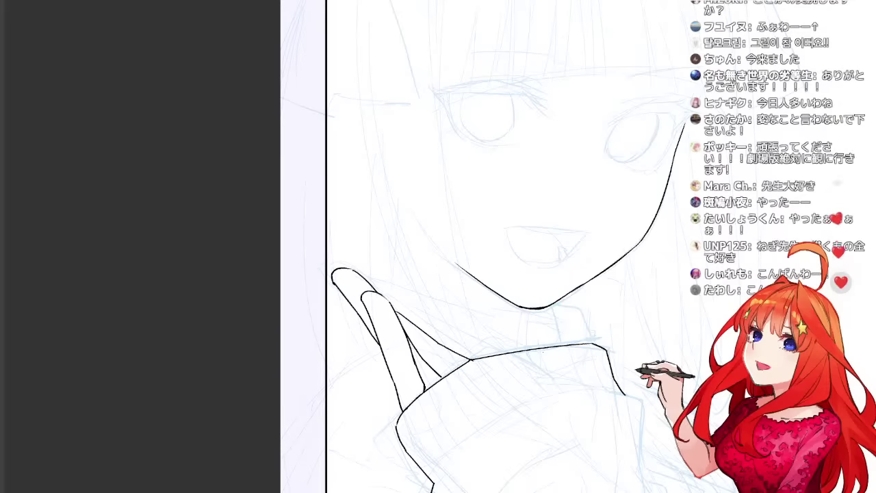
left_click_drag(536, 358, 549, 332)
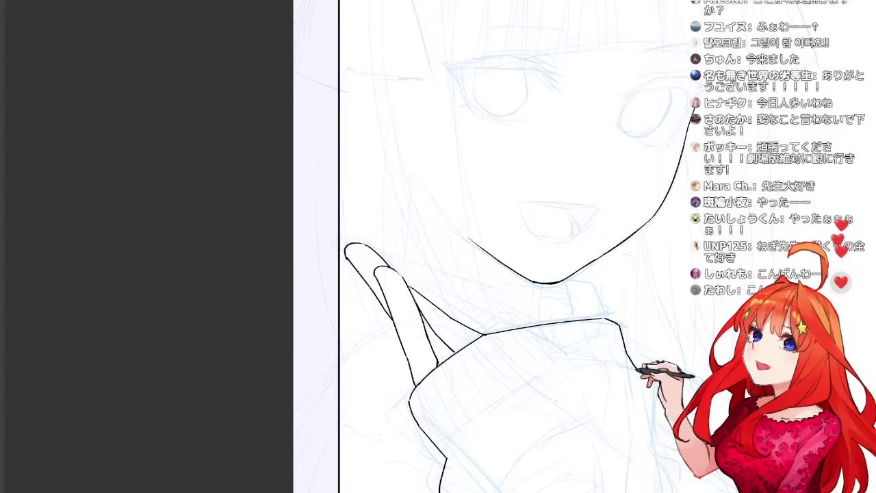
key("h")
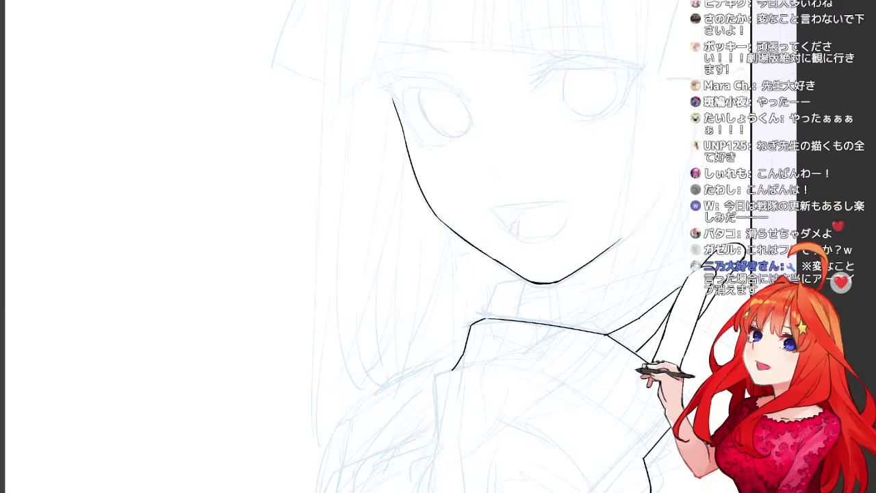
mouse_move(608, 334)
left_mouse_down()
mouse_move(689, 233)
mouse_move(684, 385)
left_mouse_up()
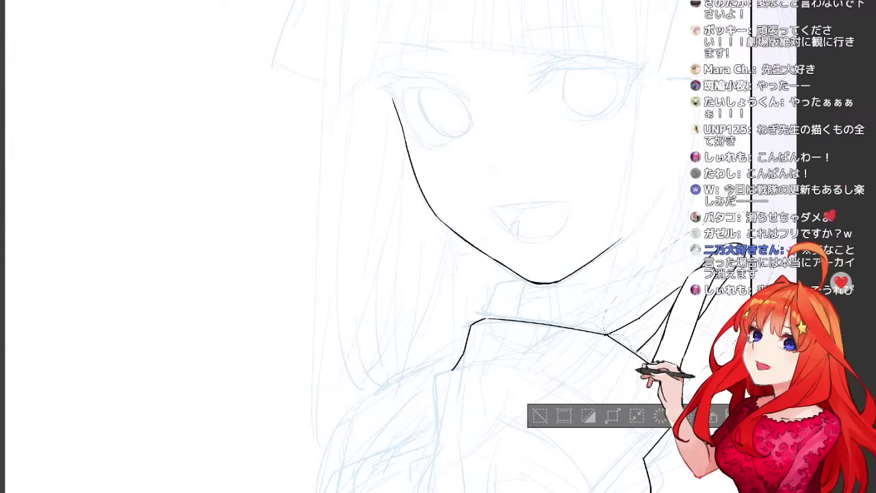
key("ctrl+t")
left_click_drag(690, 300, 669, 313)
left_click_drag(758, 313, 764, 313)
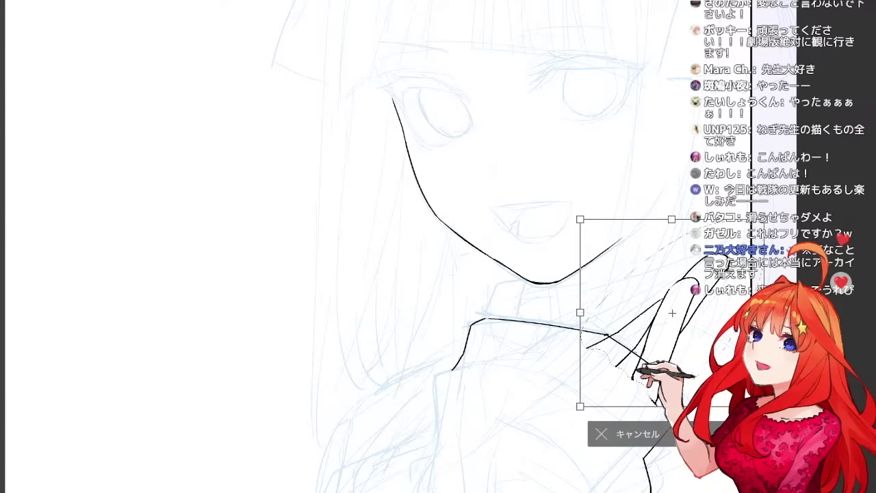
key("Return")
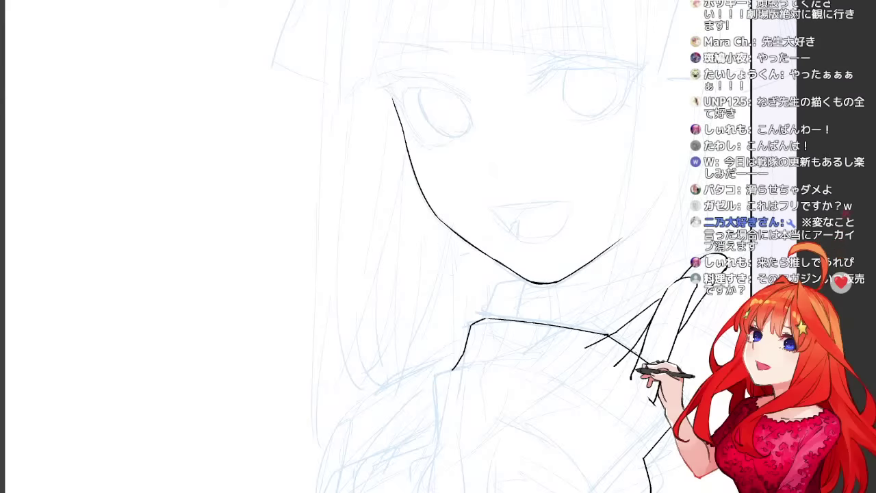
Clean up the overlapping line ends where the moved fingers meet the outline below the chin.
key("ctrl+z")
left_click_drag(604, 335, 627, 354)
key("ctrl+z")
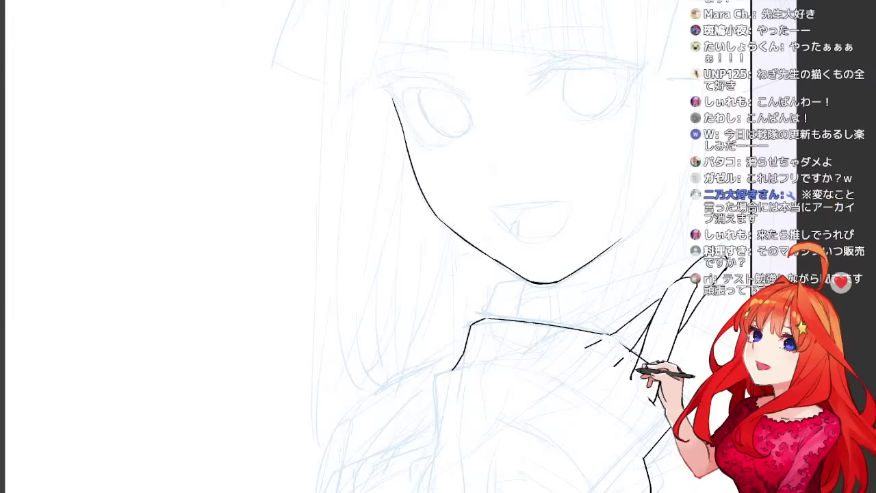
key("ctrl+z")
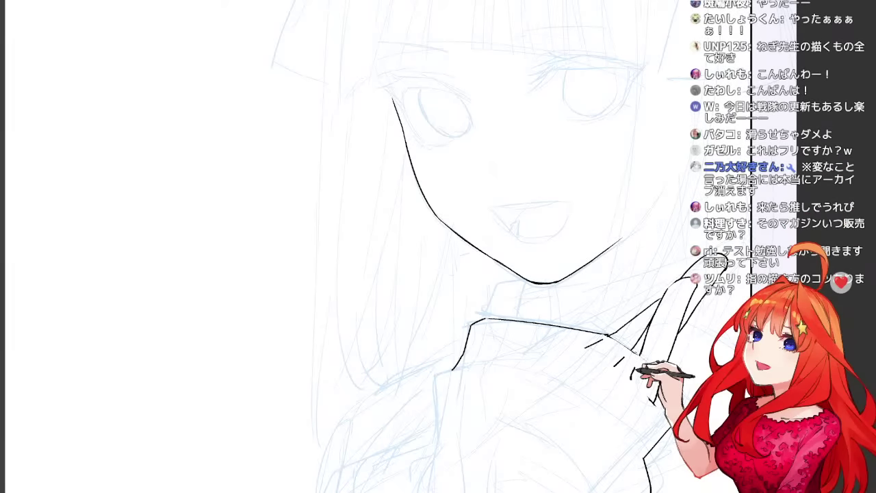
left_click_drag(631, 347, 641, 355)
key("ctrl+z")
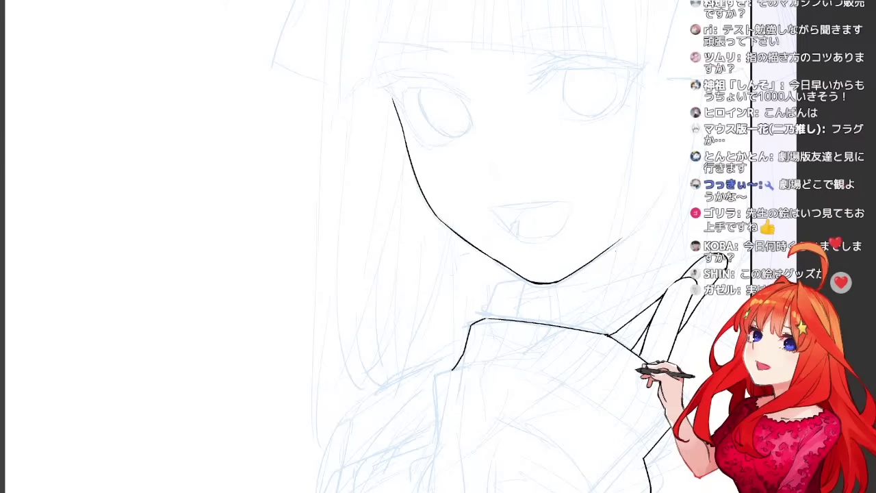
Ink another edge from the fingers to the outline's top edge, and in the unmirrored view a short round-tipped finger just below the chin.
left_click_drag(573, 325, 668, 286)
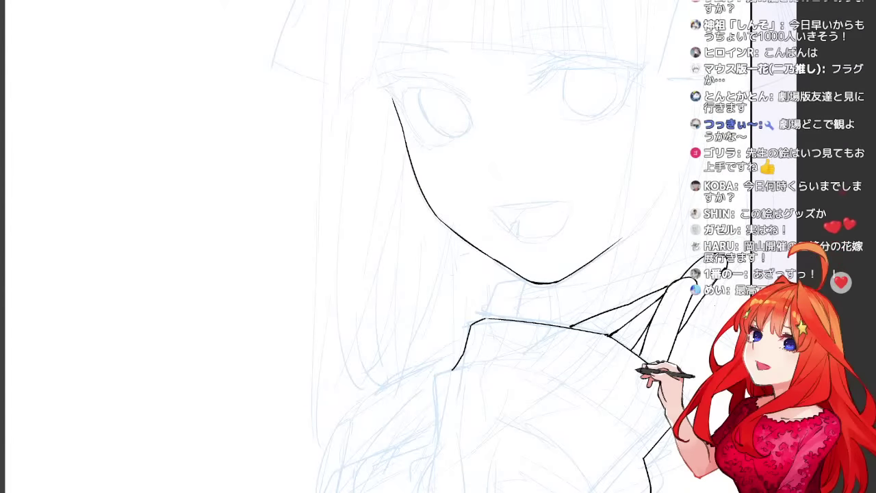
key("h")
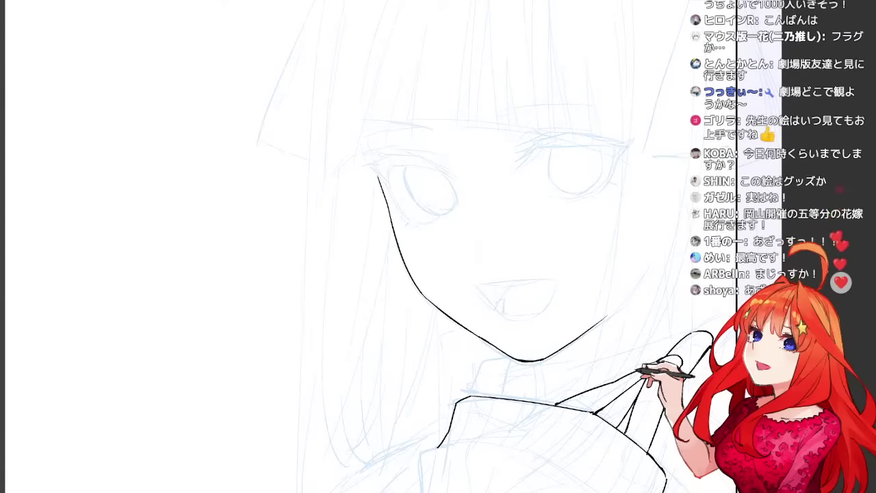
scroll(439, 247, "left", 5)
mouse_move(585, 394)
left_mouse_down()
mouse_move(598, 378)
mouse_move(594, 348)
mouse_move(623, 355)
mouse_move(628, 382)
left_mouse_up()
mouse_move(619, 348)
left_mouse_down()
mouse_move(629, 384)
mouse_move(626, 368)
left_mouse_up()
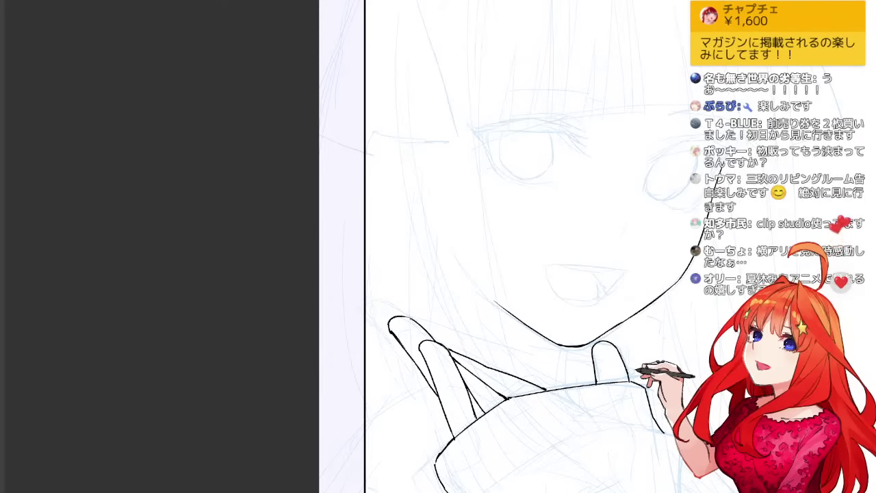
Ink a long, gently curved hair line from the outer corner of the left eye down past the jaw to the hand.
left_click_drag(507, 205, 478, 298)
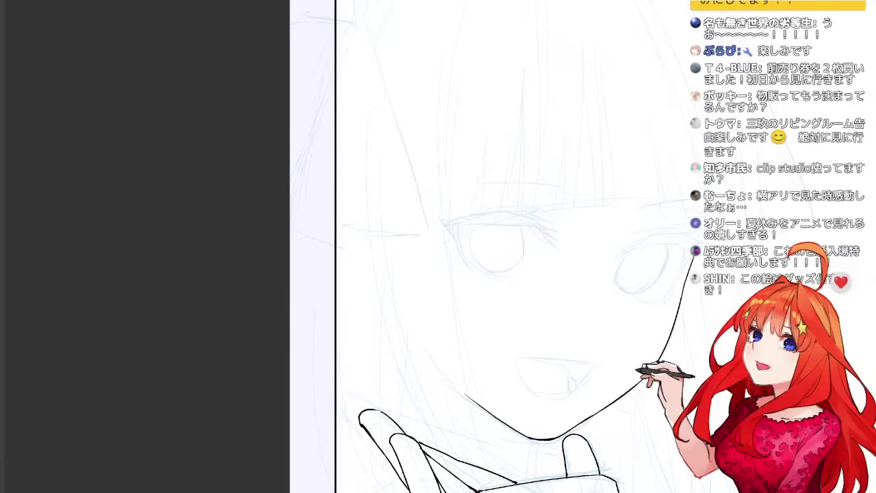
mouse_move(447, 198)
left_mouse_down()
mouse_move(454, 323)
mouse_move(485, 468)
left_mouse_up()
key("ctrl+z")
left_click_drag(445, 229, 491, 463)
key("ctrl+z")
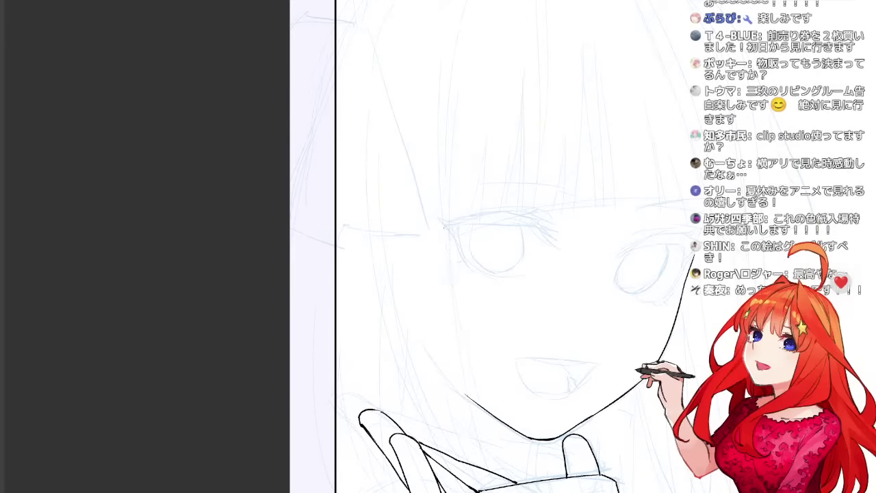
mouse_move(445, 223)
left_mouse_down()
mouse_move(466, 386)
mouse_move(488, 467)
left_mouse_up()
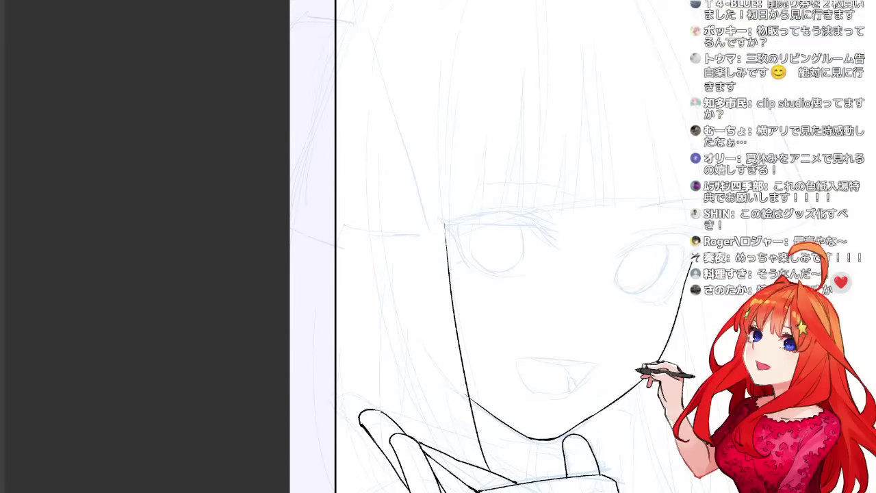
Ink the long slanted inner edge of the ribbon beside the head, with its short rounded top.
left_click_drag(605, 239, 609, 354)
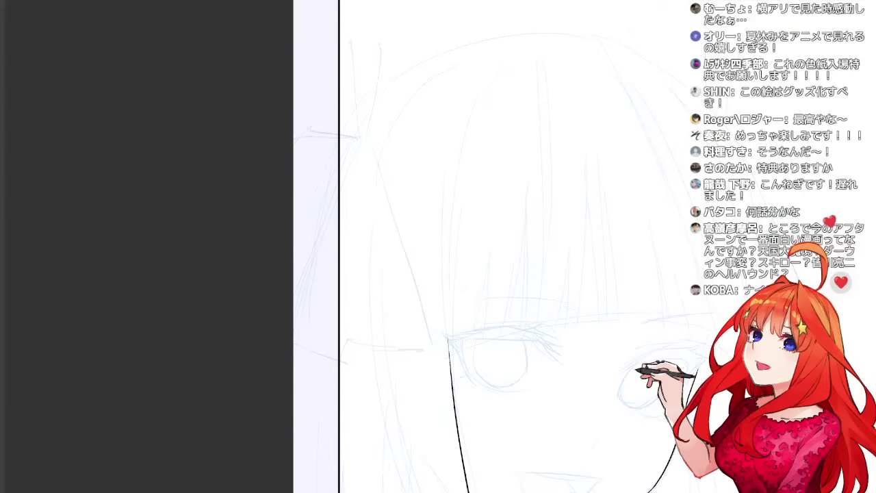
left_click_drag(608, 337, 621, 307)
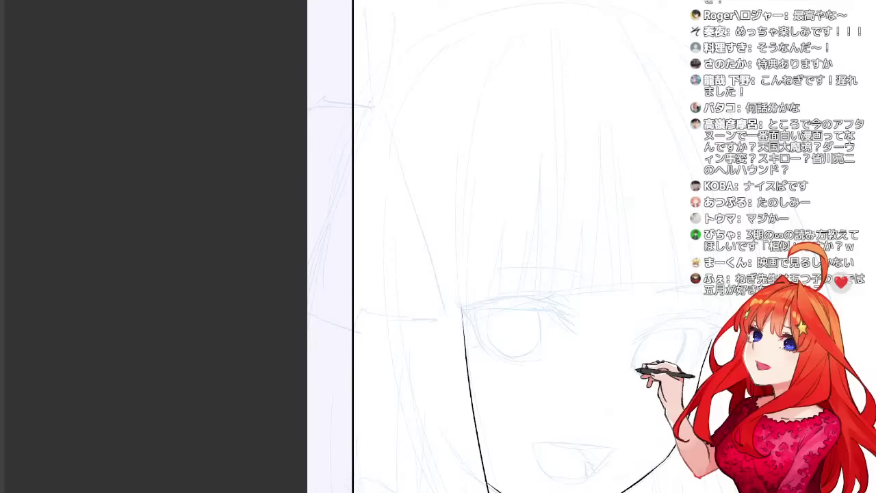
left_click_drag(383, 109, 448, 325)
key("ctrl+z")
left_click_drag(383, 110, 449, 325)
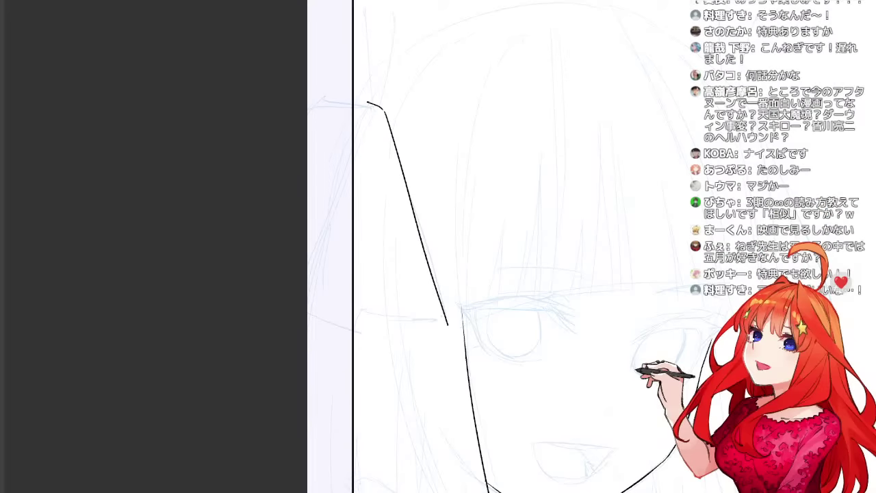
Ink the ribbon's notched bottom edge out to the frame, and its short outer edge below the knot.
mouse_move(492, 378)
left_mouse_down()
mouse_move(499, 386)
mouse_move(552, 344)
left_mouse_up()
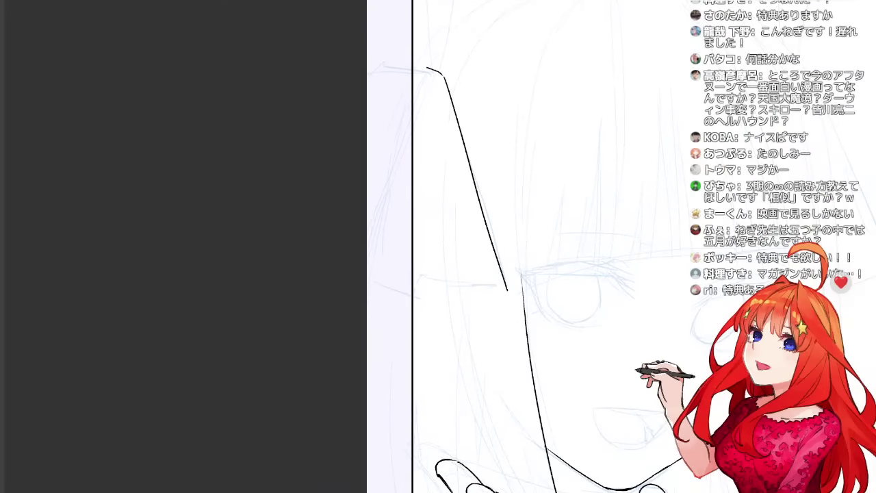
left_click_drag(558, 286, 542, 317)
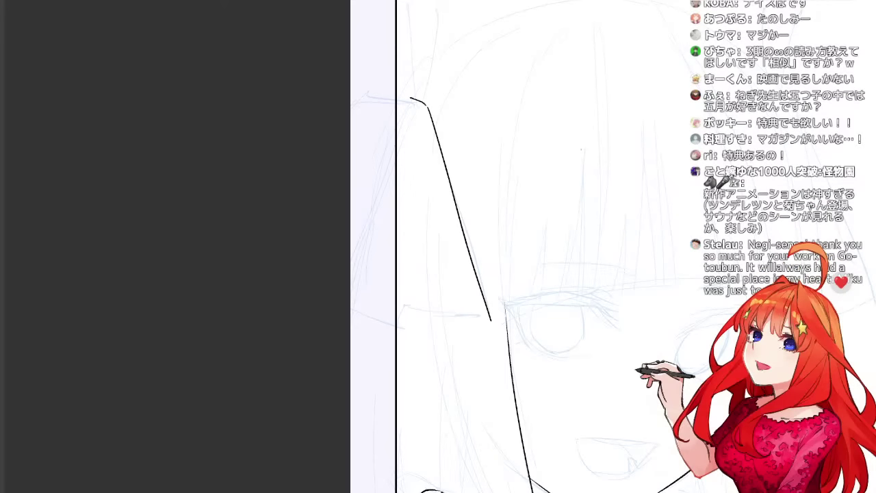
mouse_move(408, 308)
left_mouse_down()
mouse_move(448, 314)
mouse_move(441, 320)
mouse_move(491, 319)
left_mouse_up()
key("ctrl+z")
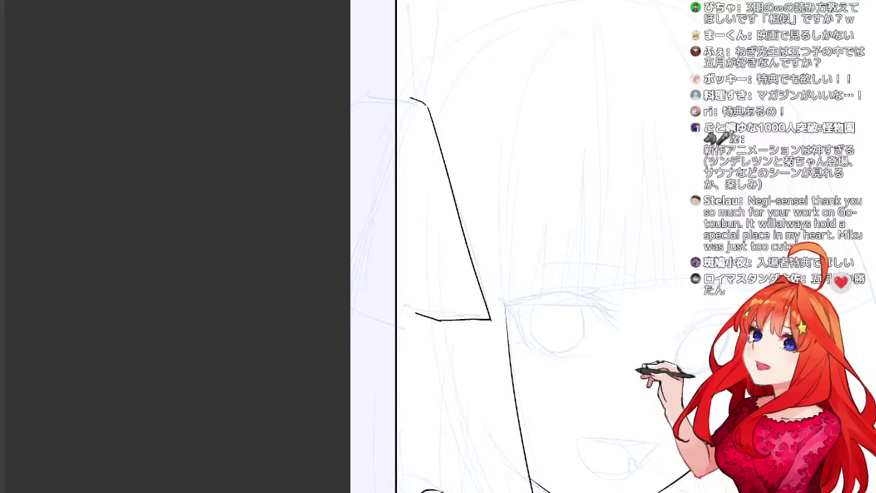
left_click_drag(415, 315, 411, 330)
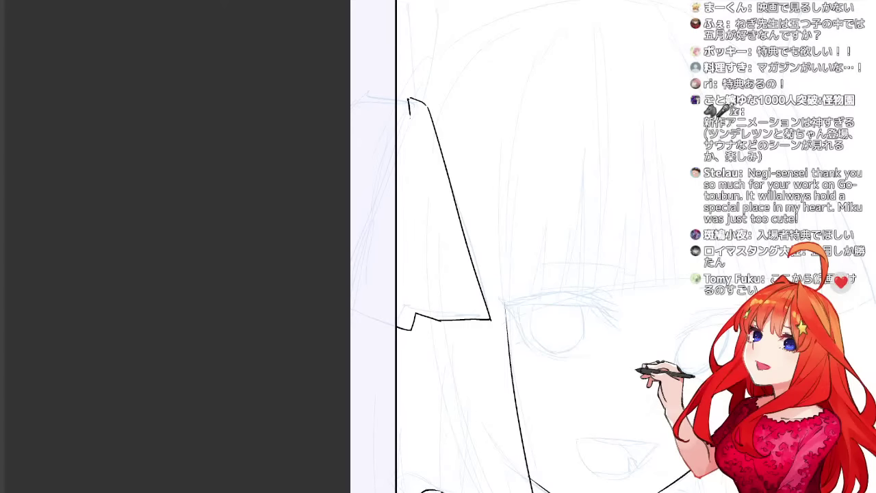
left_click_drag(410, 115, 397, 161)
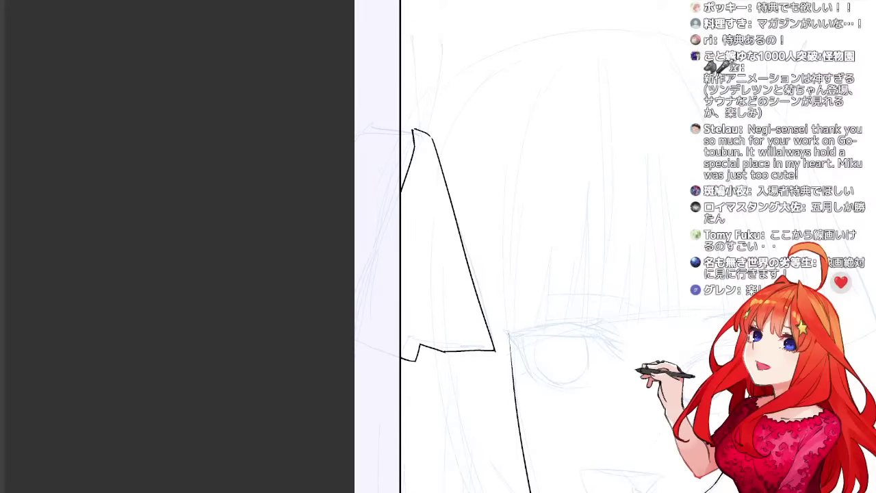
Ink a short fold line running down inside the ribbon from its knot.
left_click_drag(415, 130, 434, 175)
key("ctrl+z")
left_click_drag(415, 130, 436, 176)
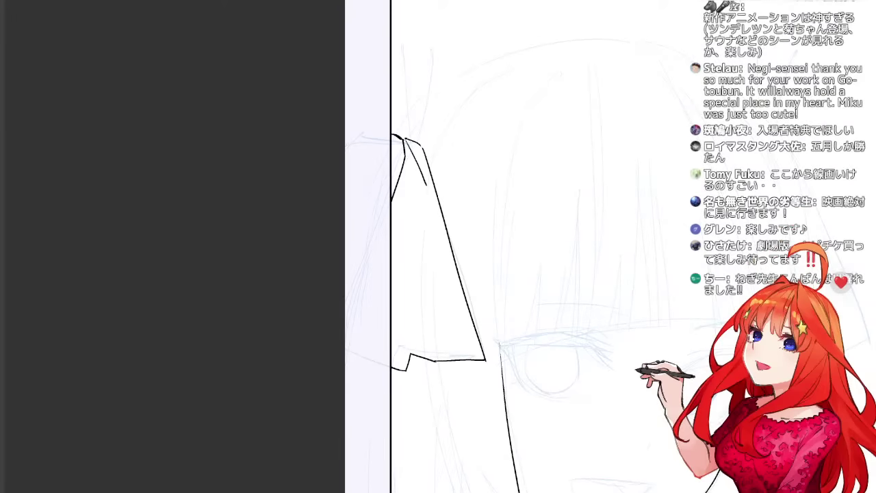
Ink the first arc of the head's outer contour, rising from the ribbon's knot toward the crown.
left_click_drag(345, 245, 432, 159)
key("ctrl+z")
key("ctrl+z")
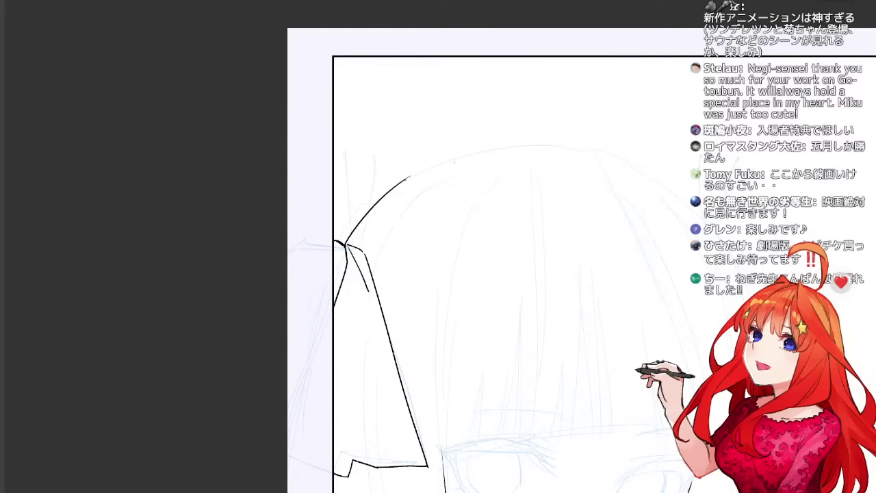
Try to extend the head's outer contour over the crown and down the other side.
left_click_drag(408, 177, 536, 154)
left_click_drag(637, 141, 549, 121)
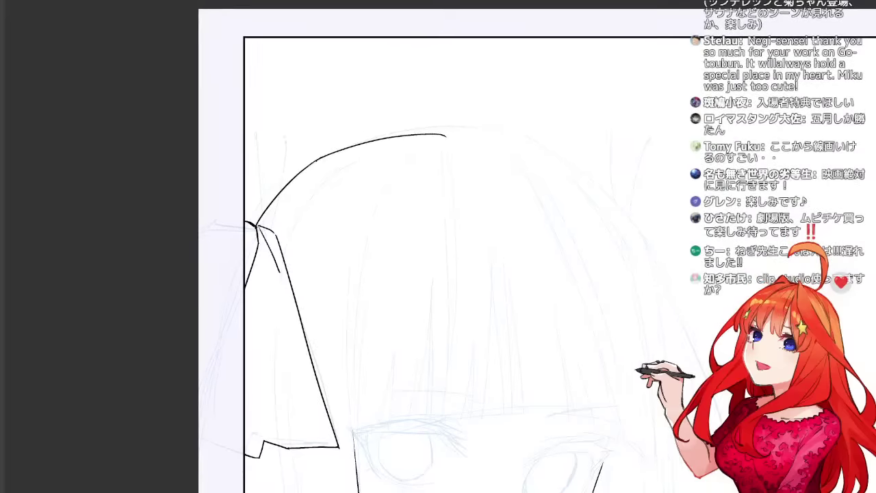
key("ctrl+z")
mouse_move(467, 128)
left_mouse_down()
mouse_move(603, 199)
mouse_move(578, 168)
mouse_move(547, 202)
left_mouse_up()
key("ctrl+z")
Ink a long curved hair line from near the crown down the left side of the fringe to the eye's outer corner.
key("ctrl+minus")
left_click_drag(454, 414, 450, 338)
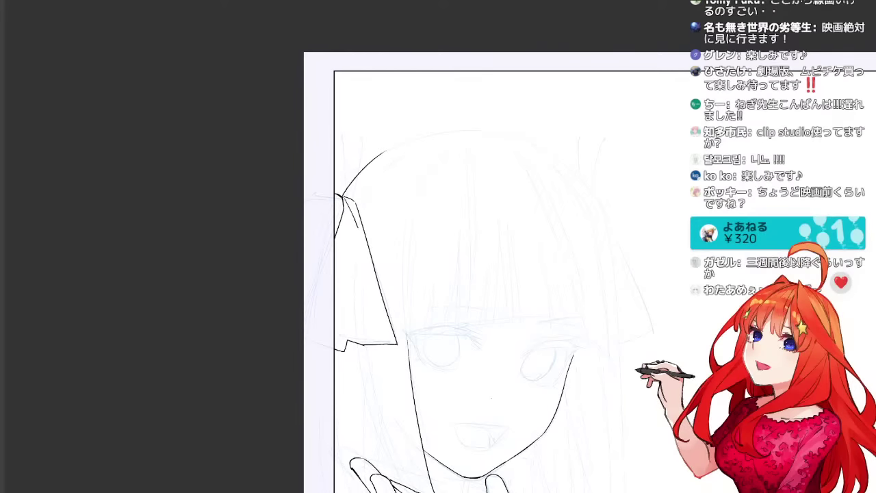
key("ctrl+plus")
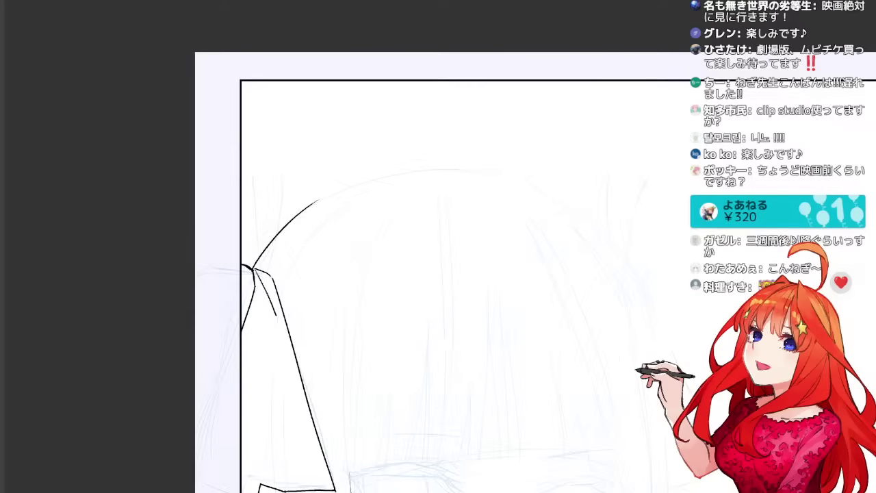
mouse_move(393, 225)
left_mouse_down()
mouse_move(370, 274)
mouse_move(350, 471)
left_mouse_up()
key("ctrl+z")
left_click_drag(380, 242, 345, 432)
key("ctrl+z")
left_click_drag(388, 216, 349, 472)
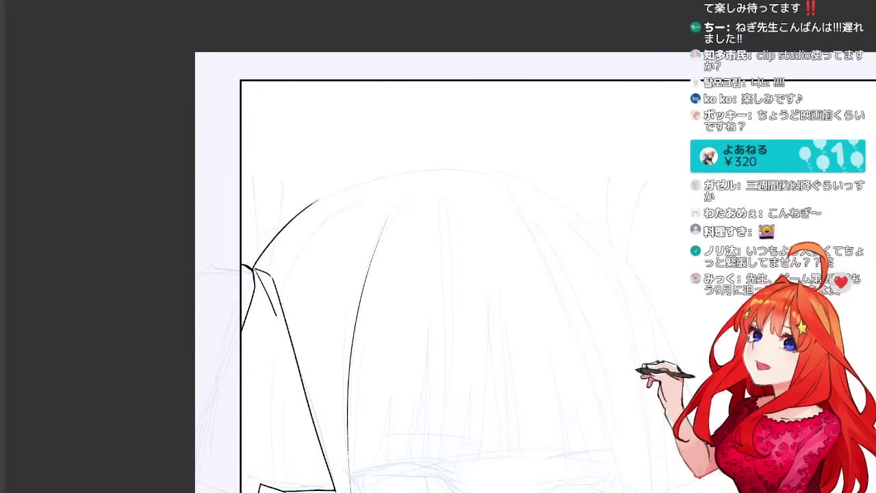
Ink an inner hair arc from the ribbon's edge up to the crown, and a short fringe strand above the left eye.
mouse_move(282, 299)
left_mouse_down()
mouse_move(345, 211)
mouse_move(316, 234)
mouse_move(343, 210)
mouse_move(409, 193)
left_mouse_up()
key("ctrl+z")
left_click_drag(523, 211, 567, 101)
left_click_drag(467, 263, 445, 360)
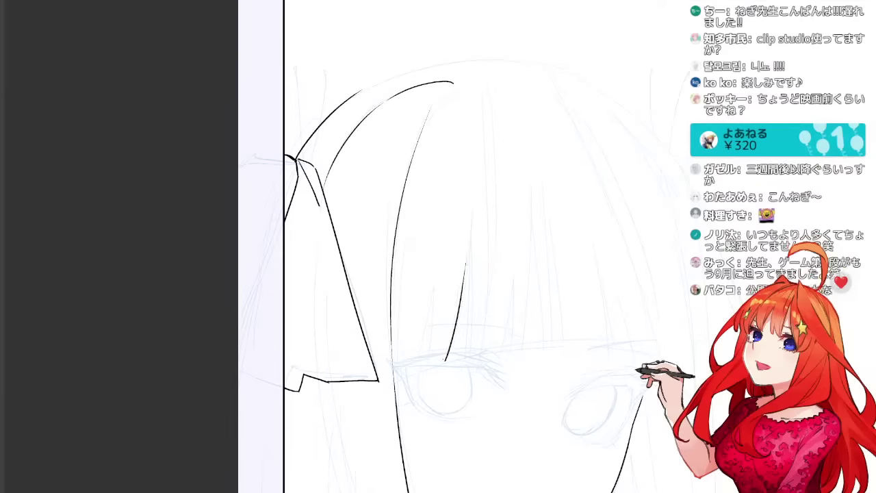
Ink a narrow forked strand tip above the left eye and close the point of the strand beside it.
mouse_move(434, 301)
left_mouse_down()
mouse_move(426, 367)
mouse_move(416, 369)
left_mouse_up()
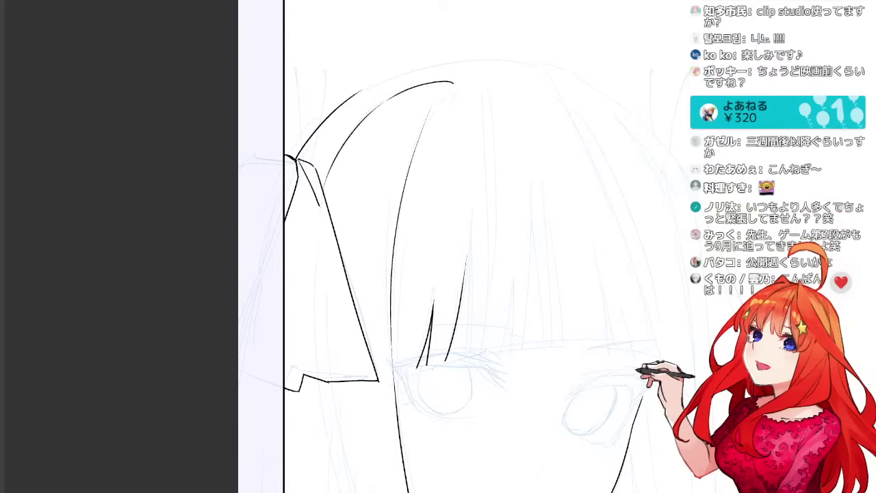
left_click_drag(455, 306, 447, 360)
key("ctrl+z")
Ink a thin hair line just inside the fringe's left edge, running down to the left eye's outer corner.
left_click_drag(407, 232, 394, 381)
key("ctrl+z")
left_click_drag(412, 232, 395, 372)
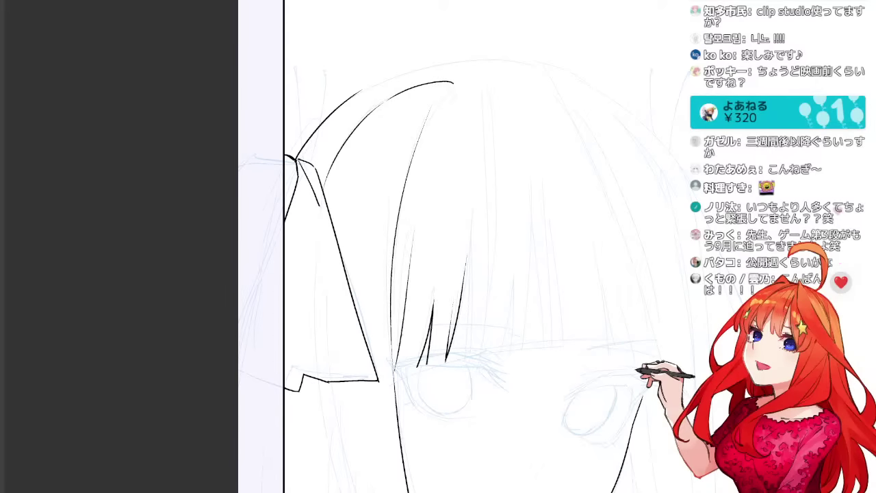
key("ctrl+z")
left_click_drag(404, 260, 393, 379)
key("ctrl+z")
left_click_drag(408, 234, 395, 369)
Ink a short stroke ending the fringe's left edge at the eye corner and a small line beside the forked strand.
left_click_drag(400, 306, 395, 374)
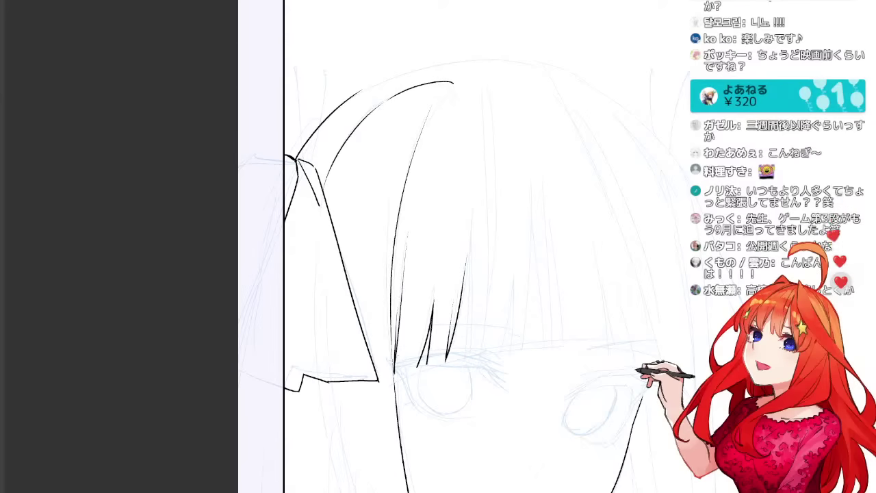
key("ctrl+z")
left_click_drag(396, 323, 393, 381)
key("ctrl+z")
left_click_drag(398, 311, 394, 385)
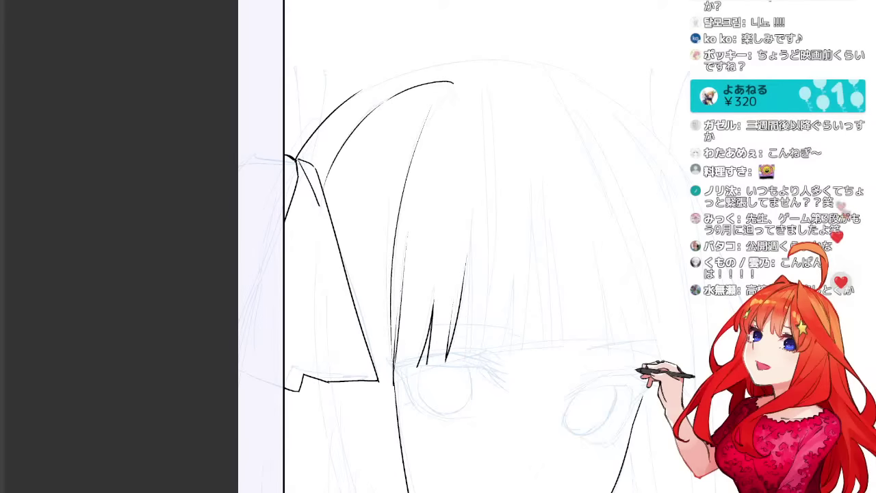
left_click_drag(417, 342, 412, 370)
Extend the upper end of the long left fringe line up to the crown.
left_click_drag(438, 274, 413, 355)
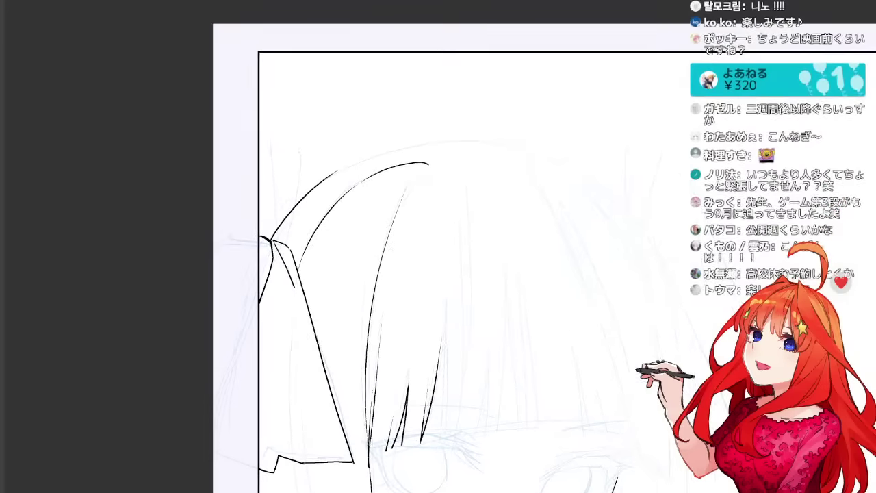
key("ctrl+z")
left_click_drag(391, 233, 436, 167)
key("ctrl+z")
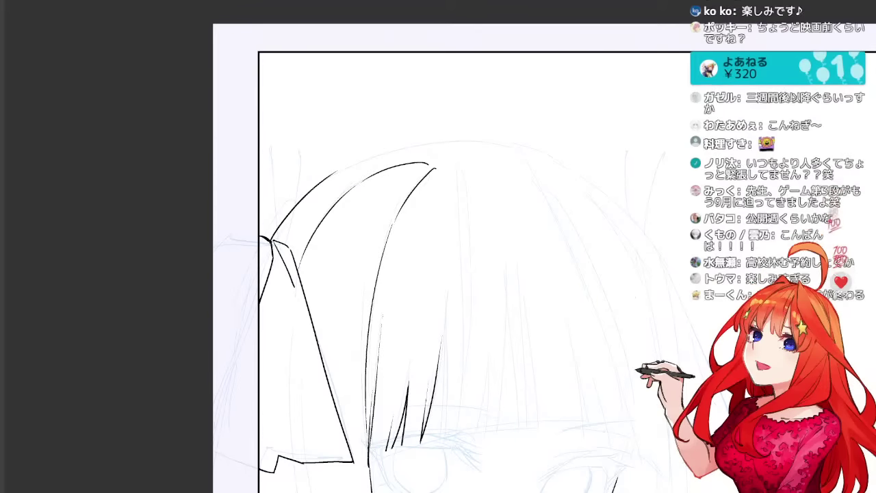
Ink the head's outer contour from the crown down the right side of the hair.
left_click_drag(472, 322, 359, 253)
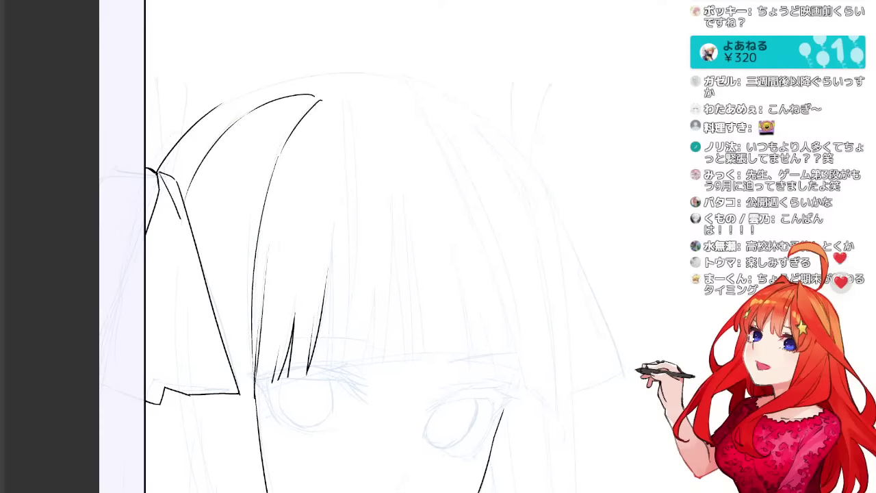
mouse_move(340, 72)
left_mouse_down()
mouse_move(402, 78)
mouse_move(489, 142)
left_mouse_up()
key("ctrl+z")
mouse_move(350, 72)
left_mouse_down()
mouse_move(458, 101)
mouse_move(497, 134)
mouse_move(568, 232)
left_mouse_up()
key("ctrl+z")
left_click_drag(311, 142, 618, 257)
Join the left arc of the head's outer contour to the crown.
left_click_drag(518, 225, 660, 187)
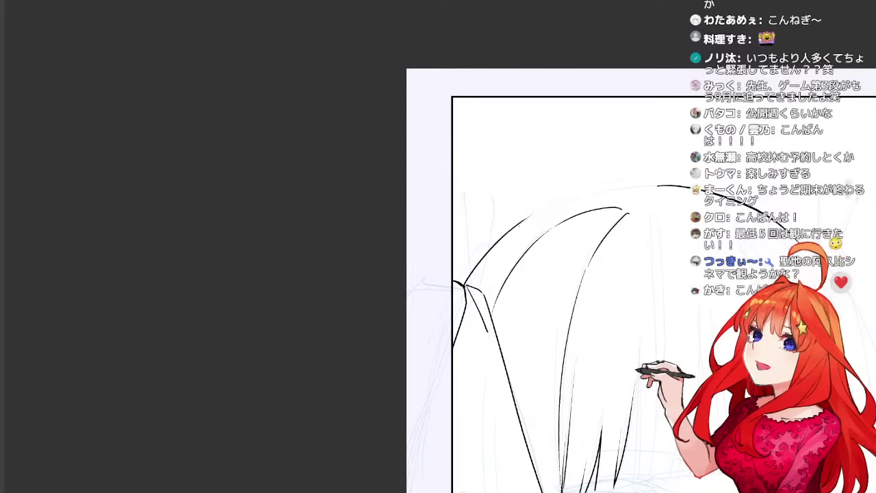
mouse_move(519, 227)
left_mouse_down()
mouse_move(659, 186)
mouse_move(602, 193)
mouse_move(662, 186)
left_mouse_up()
key("ctrl+z")
key("ctrl+z")
key("ctrl+z")
Ink a long curved side-hair line from the ribbon's lower edge down past the cheek toward the raised fingers.
left_click_drag(616, 288, 547, 211)
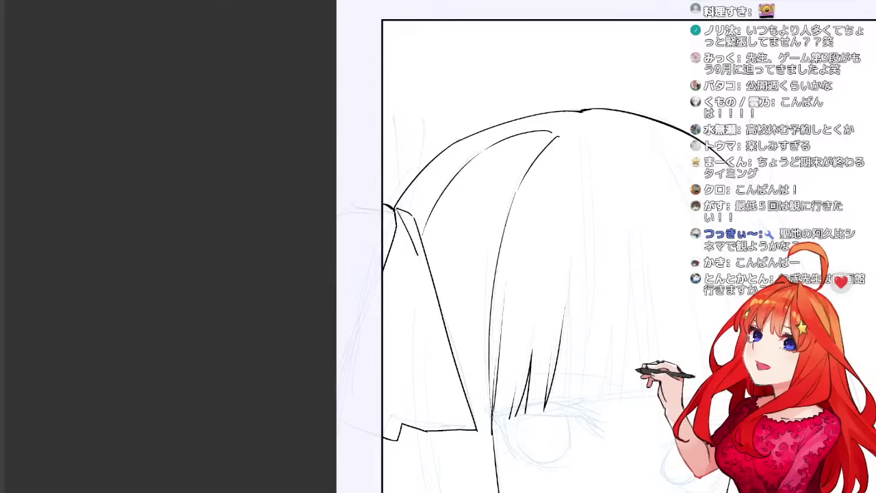
left_click_drag(547, 308, 510, 209)
left_click_drag(548, 308, 534, 82)
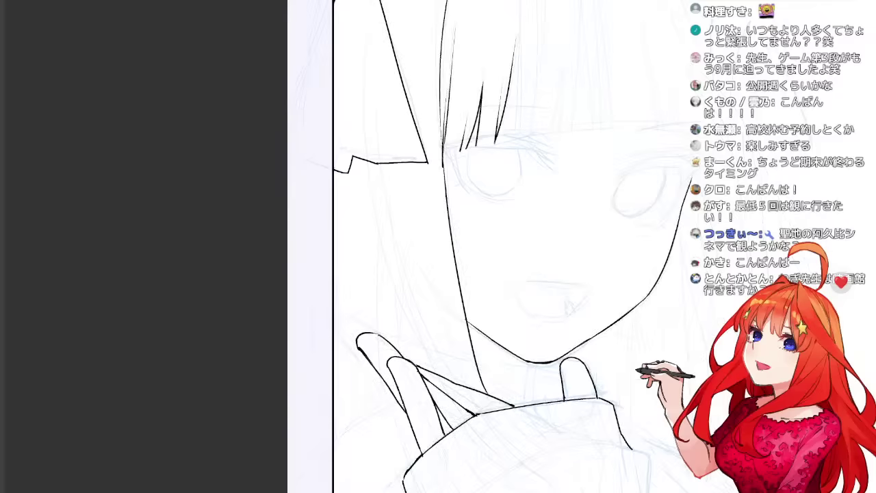
left_click_drag(368, 106, 428, 308)
key("ctrl+z")
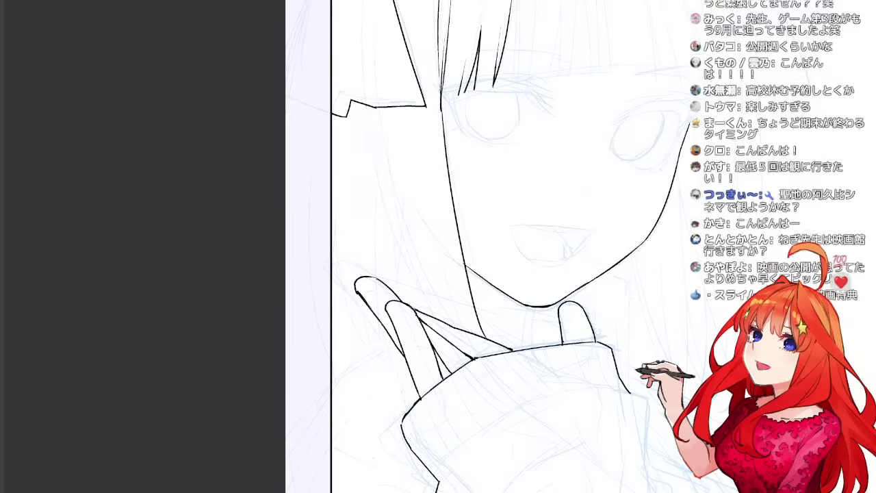
left_click_drag(368, 107, 443, 334)
key("ctrl+z")
left_click_drag(368, 109, 436, 312)
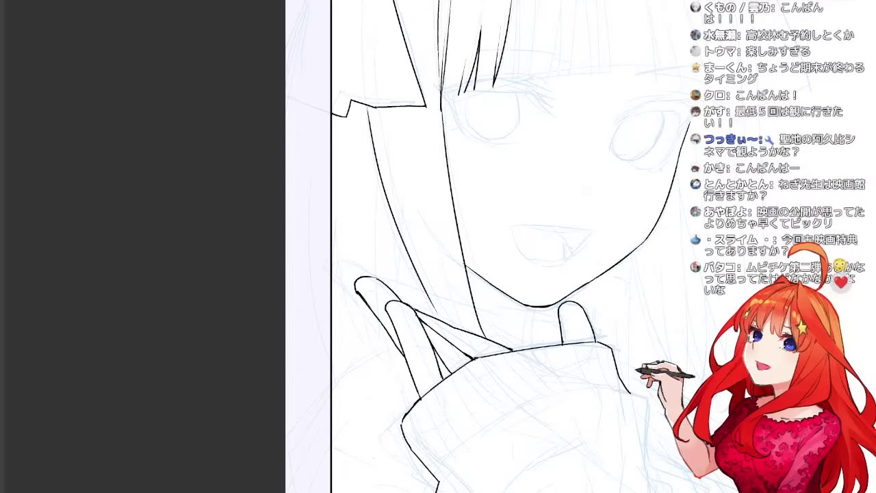
Ink a nearly vertical strand edge in the fringe above the left eye's inner half.
left_click_drag(514, 171, 511, 338)
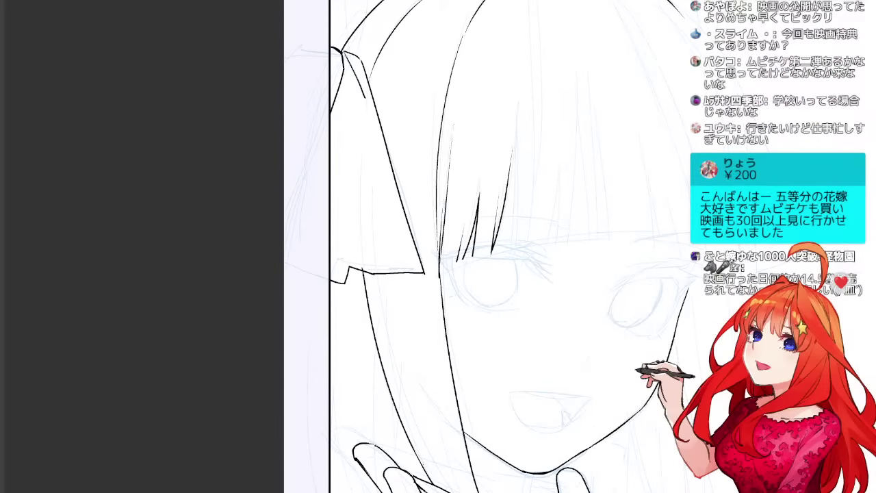
left_click_drag(493, 192, 428, 370)
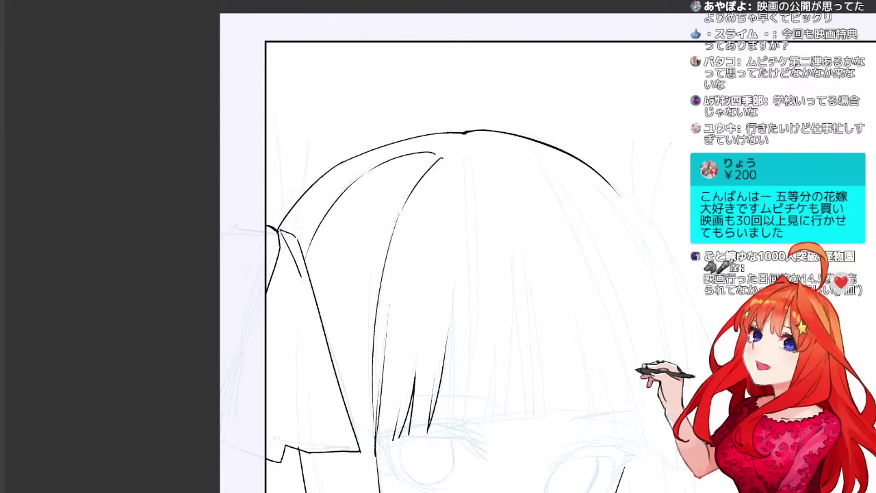
mouse_move(449, 323)
left_mouse_down()
mouse_move(448, 428)
mouse_move(450, 419)
left_mouse_up()
key("ctrl+z")
key("ctrl+z")
left_click_drag(449, 326, 447, 428)
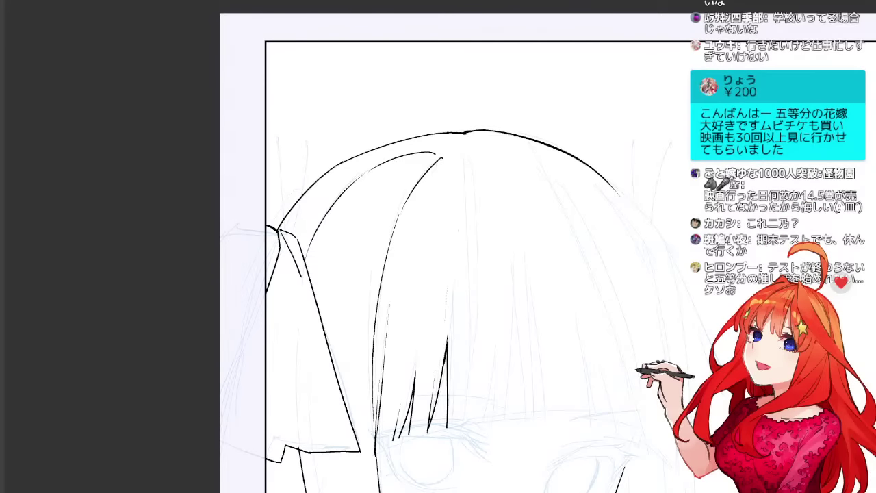
Ink thin tapering lines that carry the strand above the left eye upward toward the crown.
left_click_drag(443, 282, 435, 358)
key("ctrl+z")
left_click_drag(448, 257, 436, 370)
mouse_move(450, 220)
left_mouse_down()
mouse_move(445, 350)
mouse_move(445, 339)
left_mouse_up()
key("ctrl+z")
key("ctrl+z")
left_click_drag(451, 236, 446, 336)
key("ctrl+z")
left_click_drag(451, 220, 448, 335)
Ink a long central fringe strand down to the brow and a shorter parallel line beside its lower end.
mouse_move(502, 199)
left_mouse_down()
mouse_move(517, 423)
mouse_move(504, 425)
mouse_move(506, 401)
left_mouse_up()
key("ctrl+z")
key("ctrl+z")
key("ctrl+z")
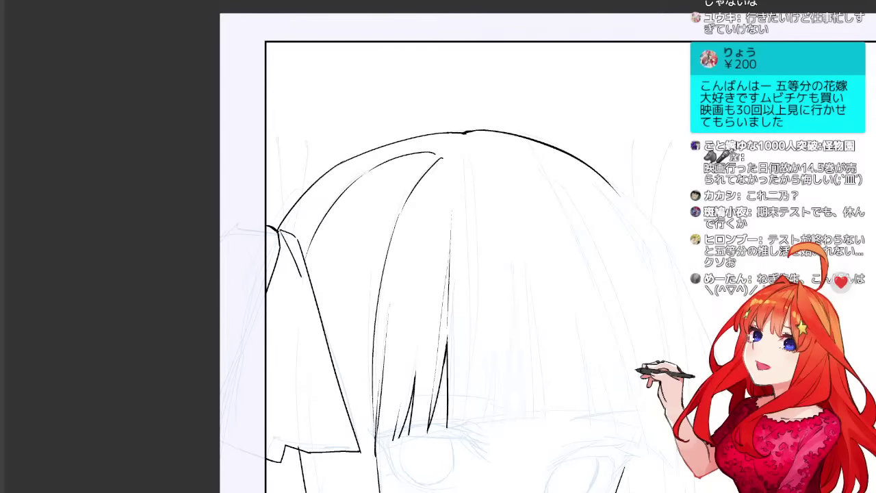
left_click_drag(497, 217, 510, 416)
mouse_move(497, 336)
left_mouse_down()
mouse_move(500, 421)
mouse_move(510, 420)
left_mouse_up()
key("ctrl+z")
key("ctrl+z")
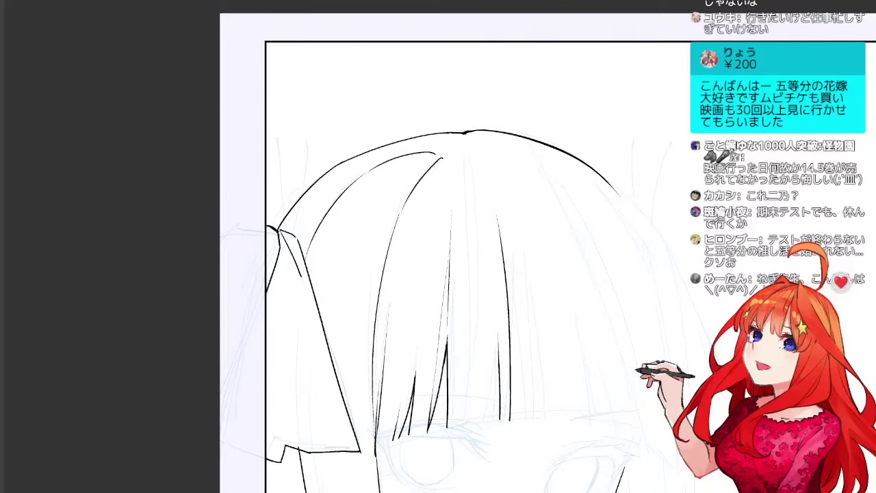
Ink curved branching strand tips on the left side of the central fringe strand.
left_click_drag(499, 326, 482, 423)
key("ctrl+z")
left_click_drag(498, 331, 475, 424)
key("ctrl+z")
key("ctrl+z")
mouse_move(498, 331)
left_mouse_down()
mouse_move(482, 419)
mouse_move(463, 423)
left_mouse_up()
left_click_drag(499, 290, 496, 339)
Ink a short curve that carries the central fringe strand's upper end toward the crown.
left_click_drag(479, 226, 445, 350)
left_click_drag(439, 287, 459, 328)
key("ctrl+z")
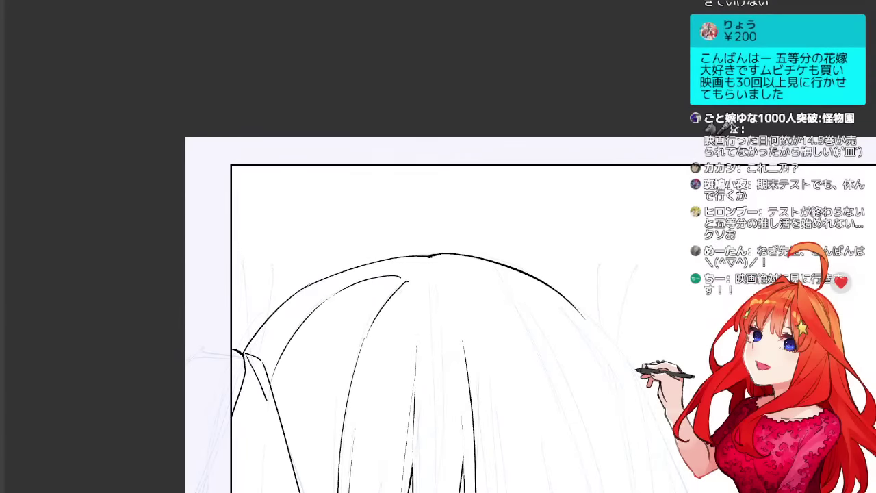
mouse_move(435, 277)
left_mouse_down()
mouse_move(457, 323)
mouse_move(587, 260)
left_mouse_up()
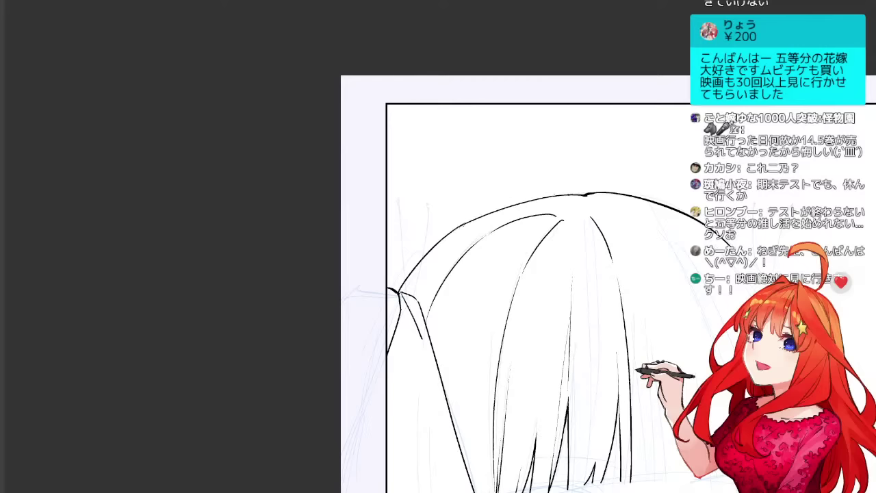
Thicken the head contour left of the crown and redraw the inner hair arc's upper end closer to the crown.
left_click_drag(467, 223, 582, 195)
left_click_drag(588, 308, 424, 246)
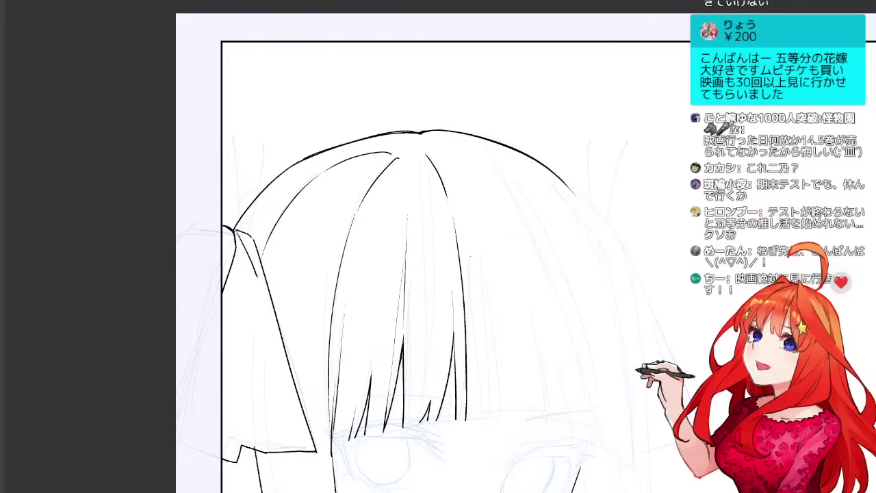
key("ctrl+z")
left_click_drag(346, 160, 408, 143)
Ink a slanted strand edge branching from the middle of the central fringe strand down to the brow.
left_click_drag(438, 246, 542, 244)
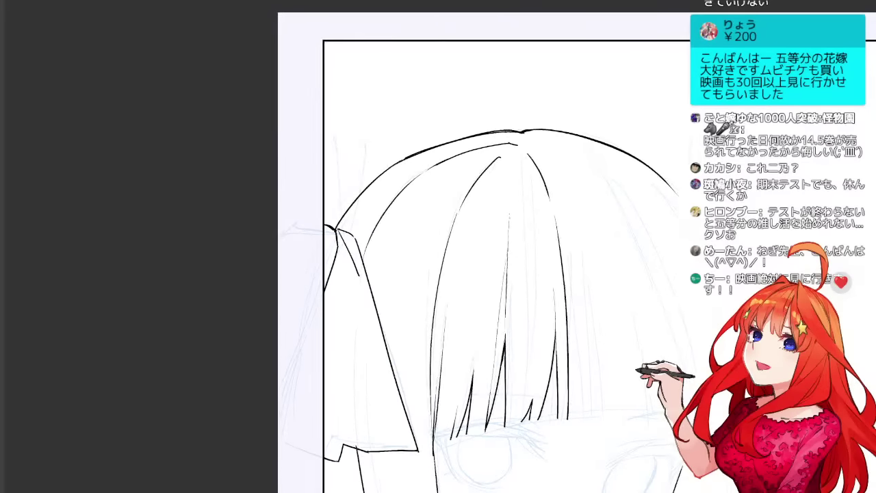
left_click_drag(520, 366, 545, 360)
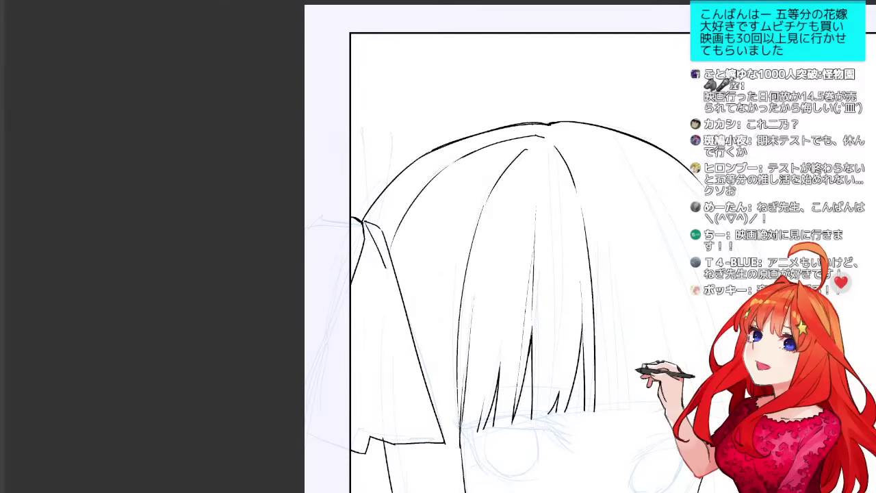
mouse_move(521, 247)
left_mouse_down()
mouse_move(468, 252)
mouse_move(473, 272)
mouse_move(450, 259)
left_mouse_up()
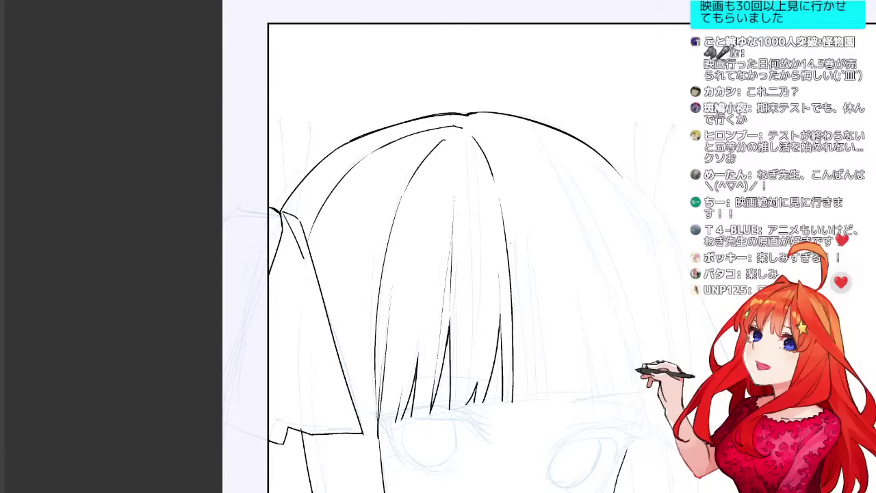
left_click_drag(507, 260, 537, 403)
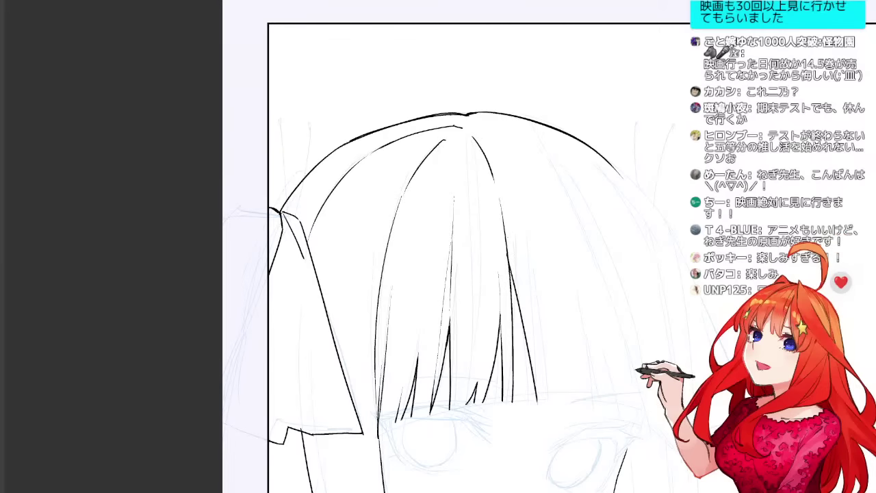
Ink a short narrow V-shaped gap in the fringe just right of the slanted central strand.
left_click_drag(546, 310, 552, 404)
key("ctrl+z")
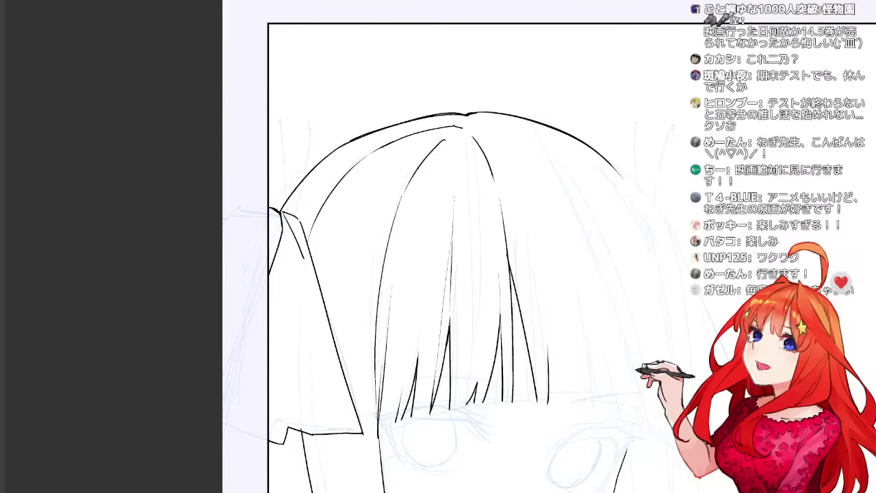
left_click_drag(548, 348, 553, 401)
key("ctrl+z")
left_click_drag(548, 351, 558, 407)
key("ctrl+z")
Ink a taller V-shaped gap between the fringe strands above the right eye.
left_click_drag(584, 297, 594, 412)
key("ctrl+z")
key("ctrl+z")
left_click_drag(589, 324, 592, 409)
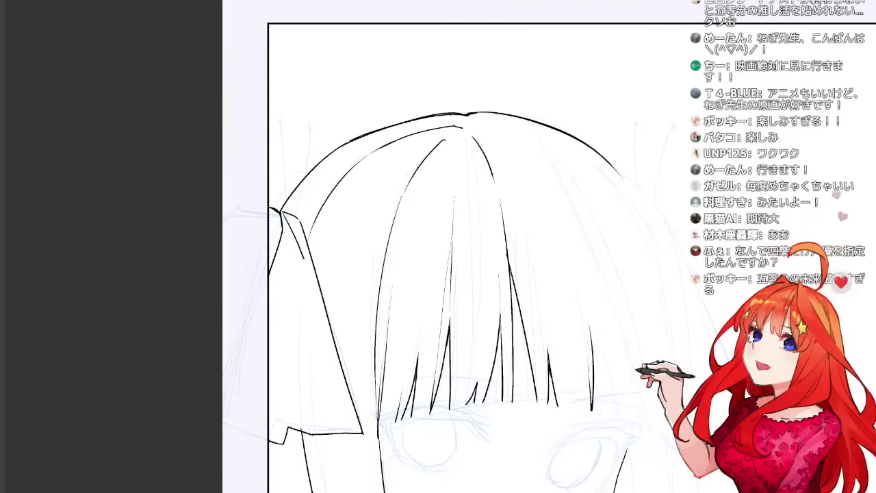
left_click_drag(589, 321, 605, 410)
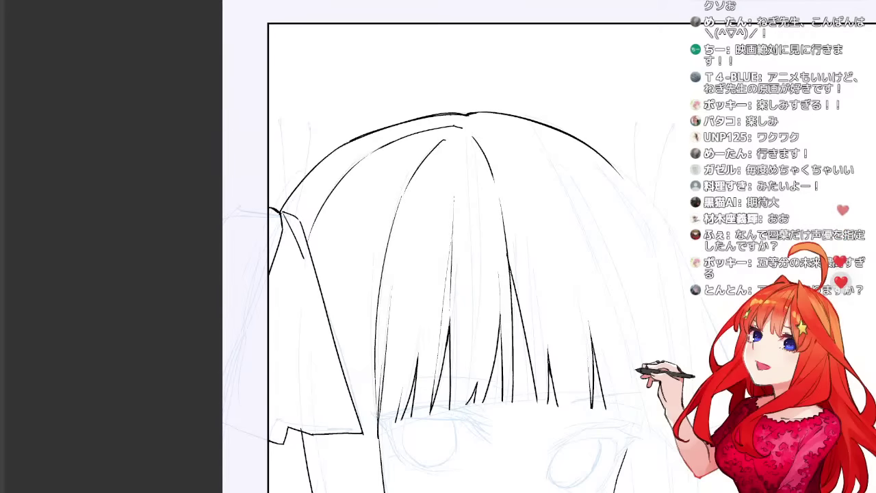
Ink the fringe's right edge down to the right eye's outer corner and add a branching tip beside it.
left_click_drag(629, 328, 644, 420)
key("ctrl+z")
left_click_drag(623, 304, 636, 424)
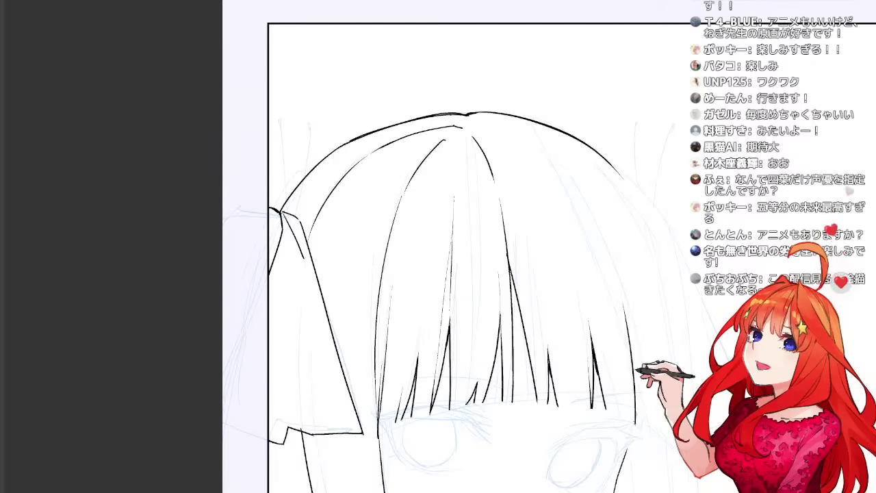
left_click_drag(631, 356, 644, 429)
key("ctrl+z")
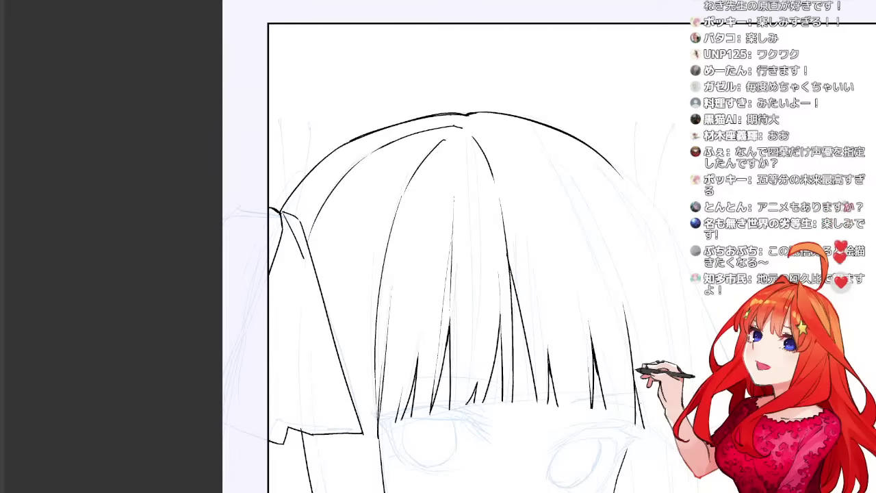
Ink an inner hair arc from the crown down the right side of the head, inside the outer contour.
left_click_drag(472, 232, 386, 391)
mouse_move(396, 288)
left_mouse_down()
mouse_move(453, 320)
mouse_move(518, 410)
left_mouse_up()
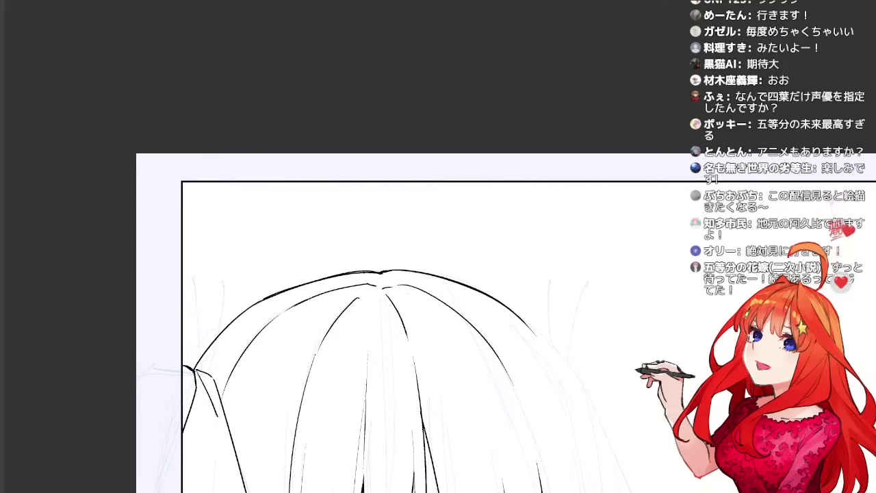
left_click_drag(382, 289, 401, 283)
key("ctrl+z")
mouse_move(565, 360)
left_mouse_down()
mouse_move(588, 144)
mouse_move(529, 206)
left_mouse_up()
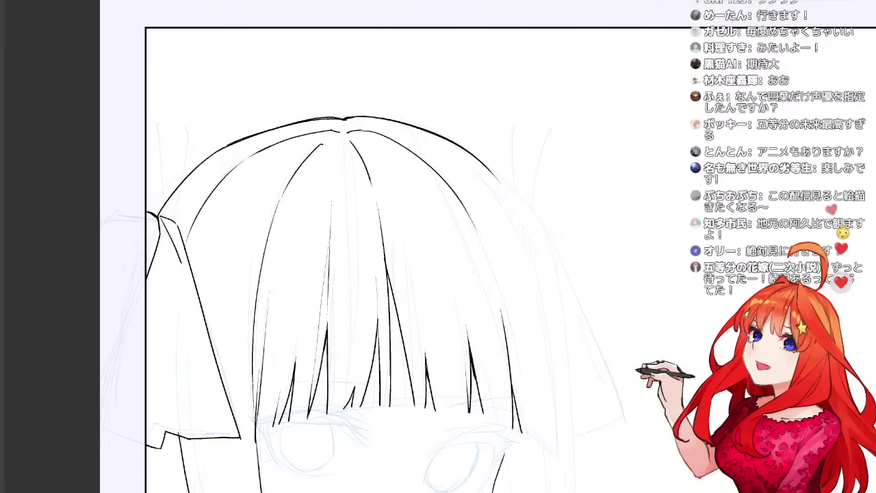
left_click_drag(469, 489, 694, 338)
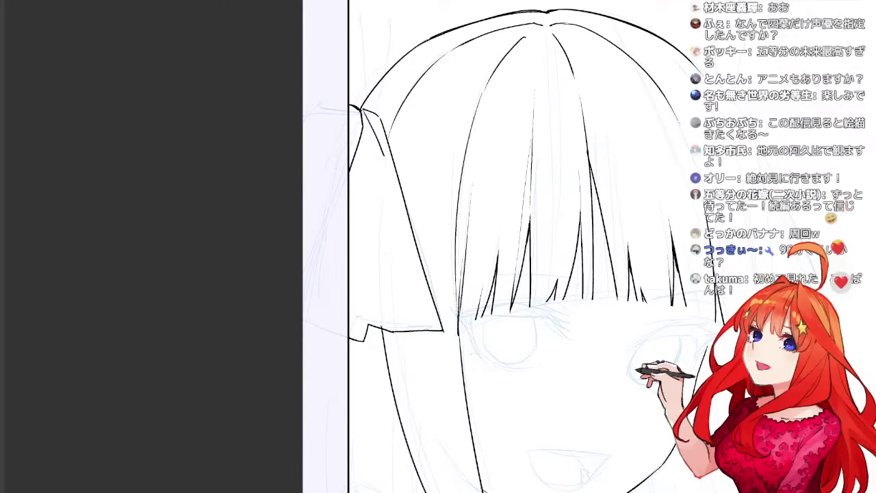
mouse_move(534, 261)
left_mouse_down()
mouse_move(441, 233)
mouse_move(349, 286)
left_mouse_up()
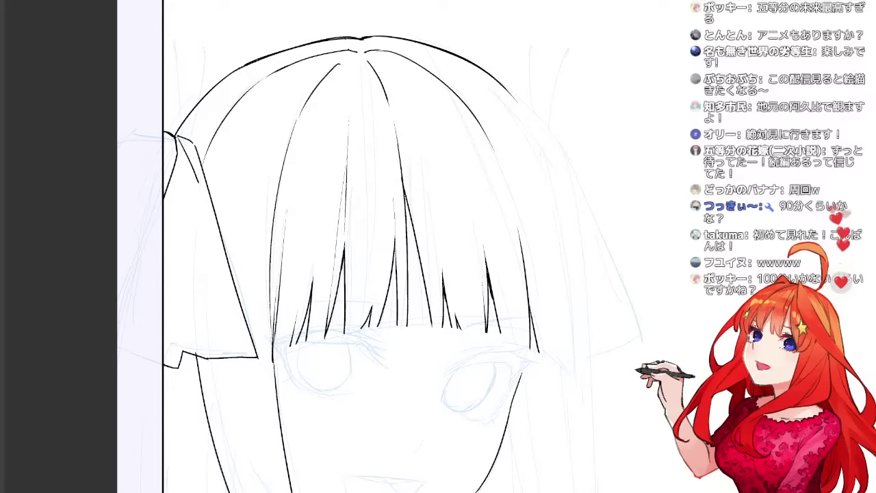
left_click_drag(397, 273, 415, 257)
scroll(438, 274, "up", 2)
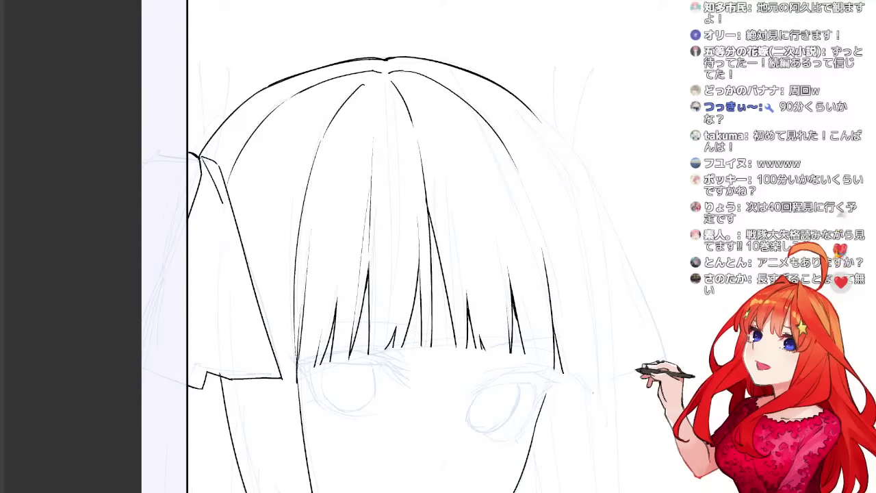
scroll(439, 274, "down", 1)
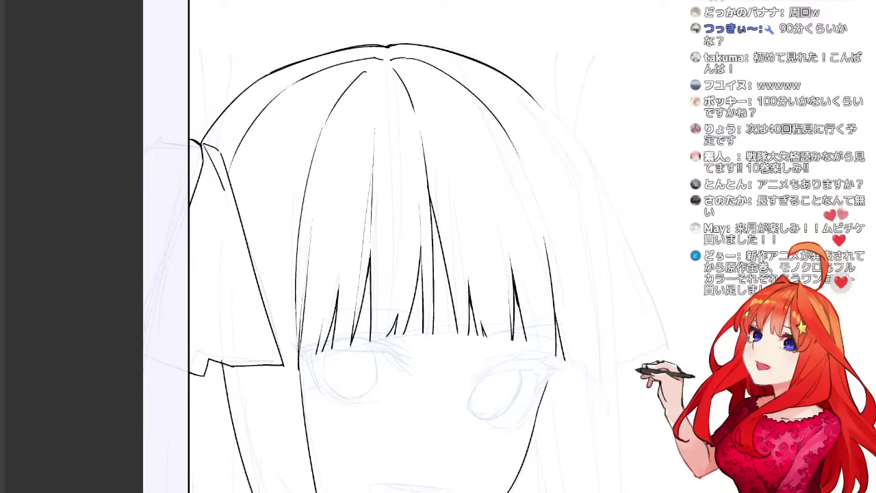
Flip the canvas horizontally and ink the outer side hair line opposite the ribbon, from temple height down past the eye.
key("h")
left_click_drag(507, 164, 490, 252)
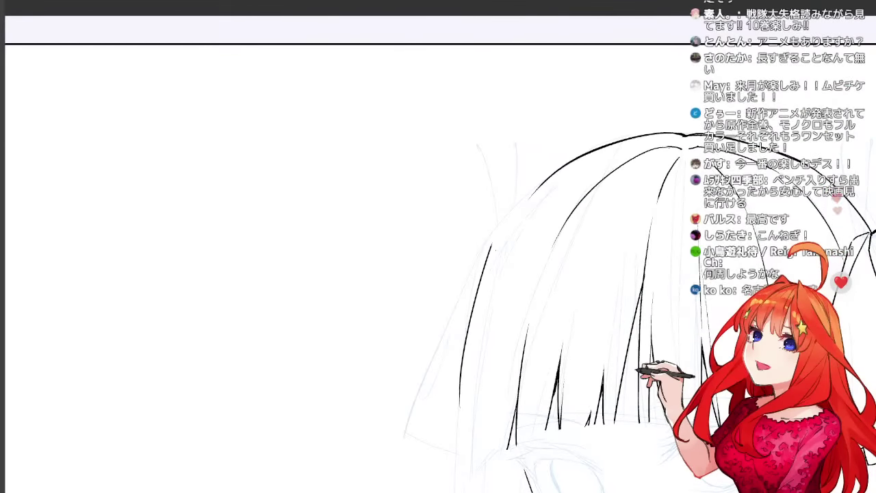
mouse_move(484, 250)
left_mouse_down()
mouse_move(459, 492)
mouse_move(458, 422)
mouse_move(458, 479)
left_mouse_up()
key("ctrl+z")
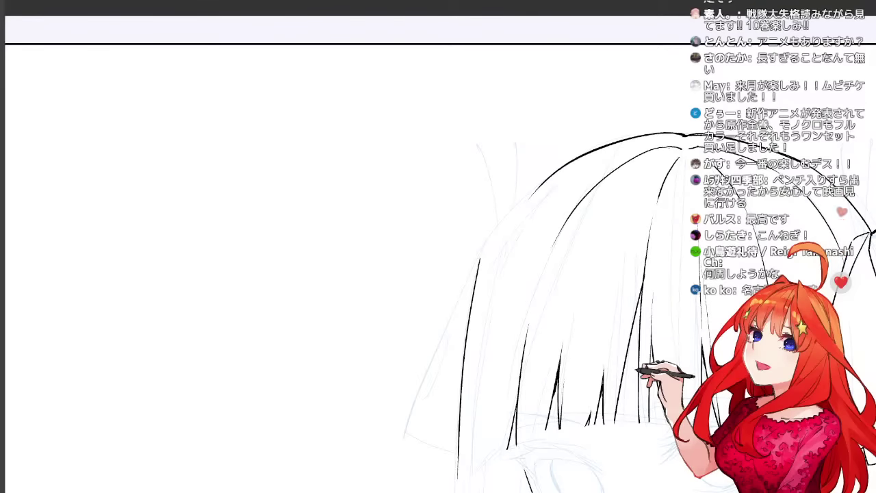
mouse_move(480, 273)
left_mouse_down()
mouse_move(407, 318)
mouse_move(387, 368)
left_mouse_up()
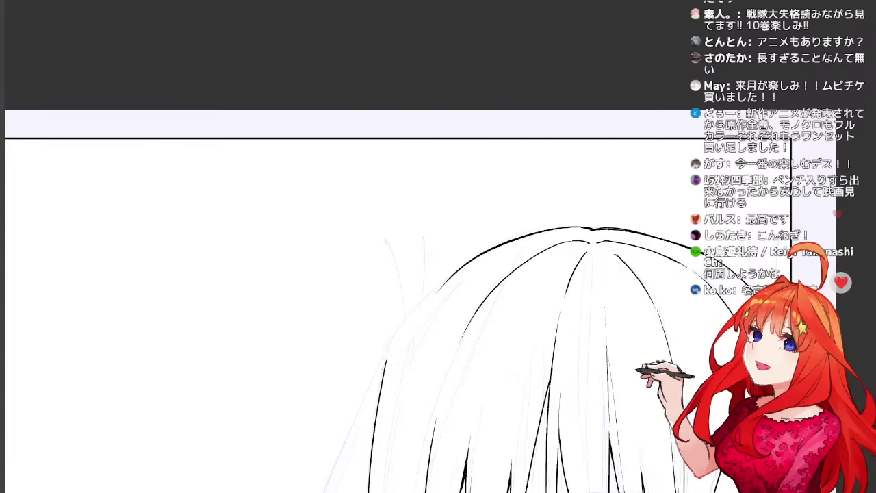
left_click_drag(479, 431, 458, 68)
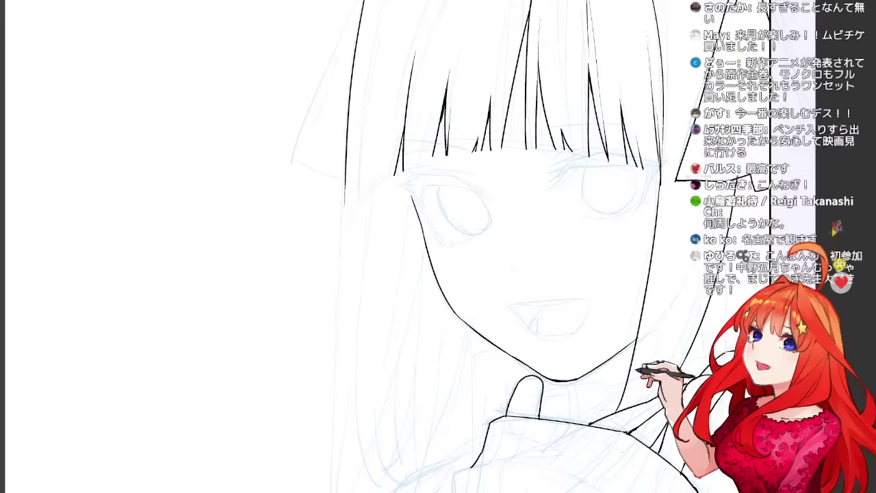
Ink a long curved strand line from below the crown down to the V-shaped gap in the outer fringe.
key("ctrl+minus")
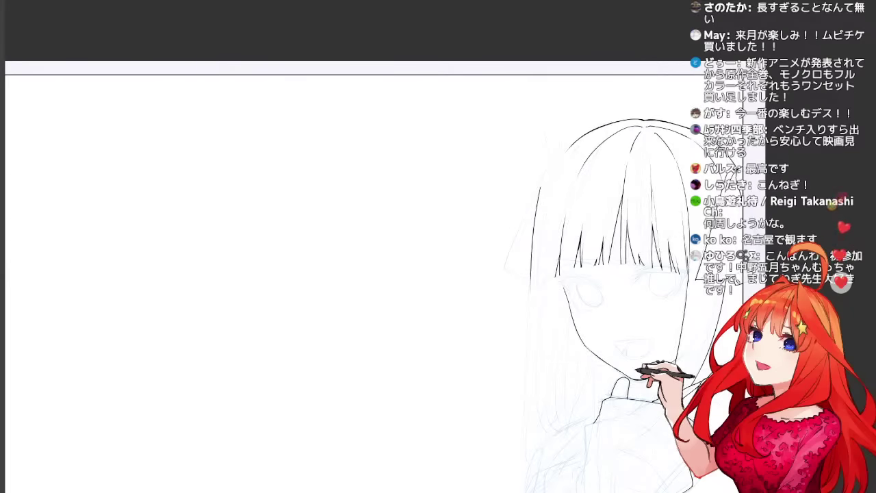
left_click_drag(480, 294, 478, 180)
left_click_drag(479, 274, 424, 468)
key("ctrl+plus")
key("ctrl+plus")
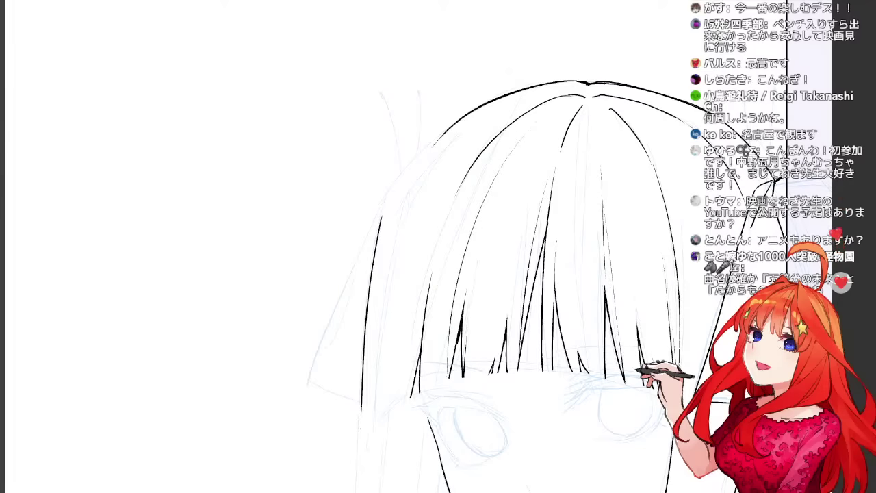
left_click_drag(438, 205, 387, 298)
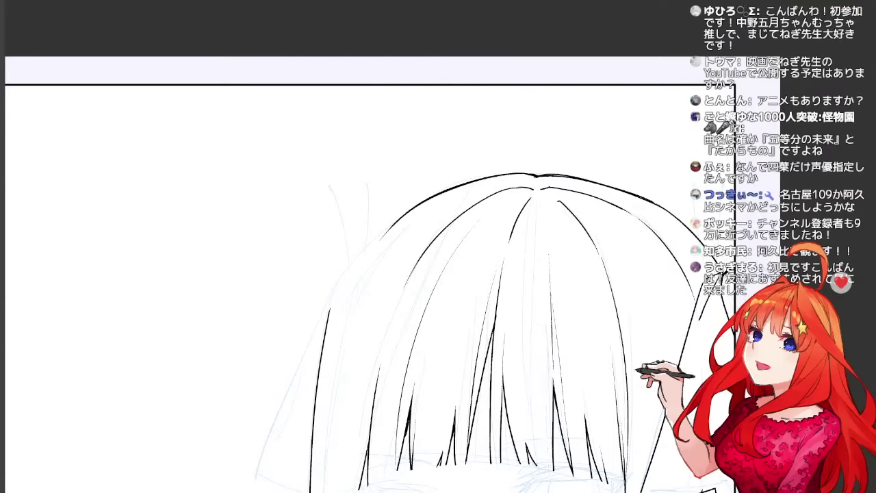
Extend the head contour from the crown down to join the outer side hair line opposite the ribbon.
key("ctrl+z")
left_click_drag(540, 398, 552, 471)
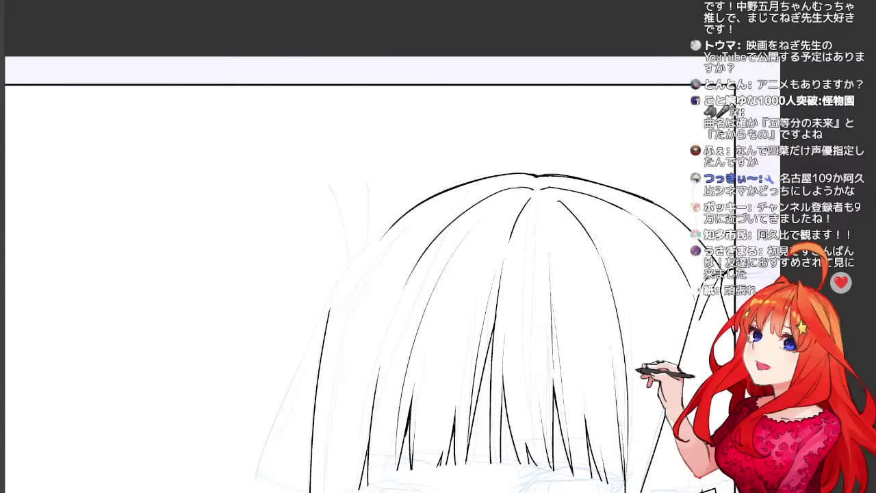
left_click_drag(326, 272, 444, 268)
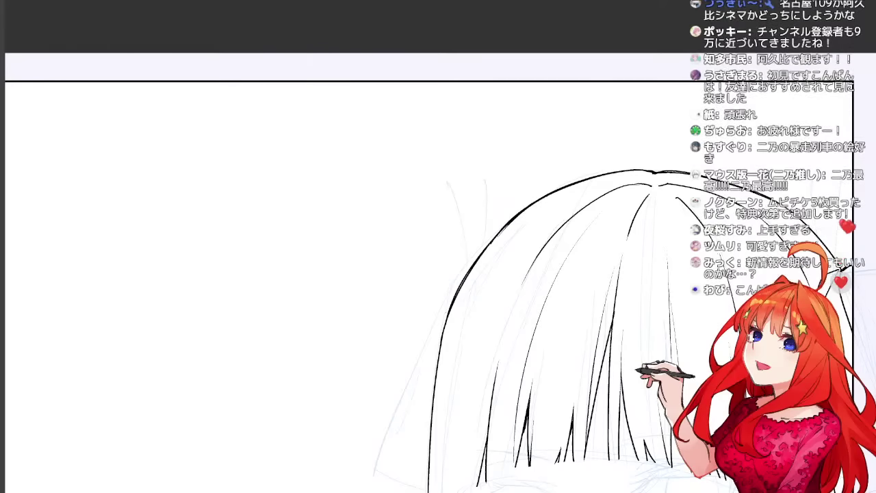
left_click_drag(511, 219, 627, 172)
key("ctrl+z")
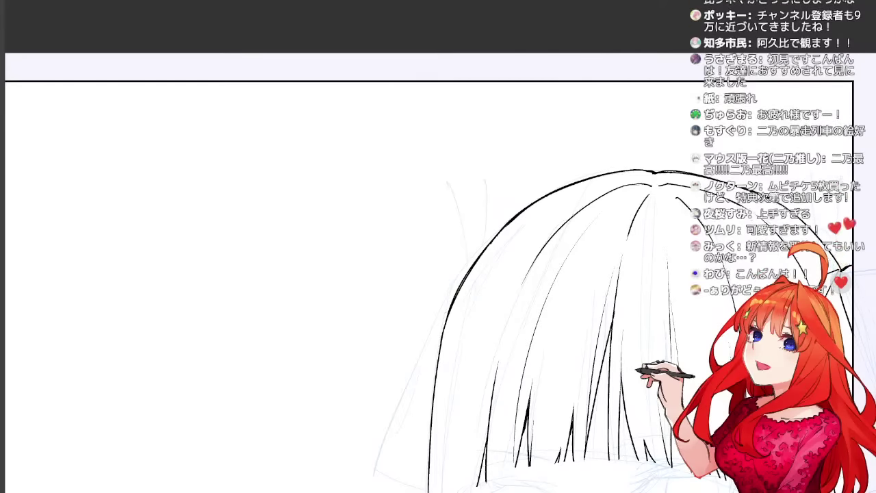
Ink a small angled tip where the side contour ends beside the eye and continue the outer hair edge down to the shoulder.
left_click_drag(479, 370, 477, 133)
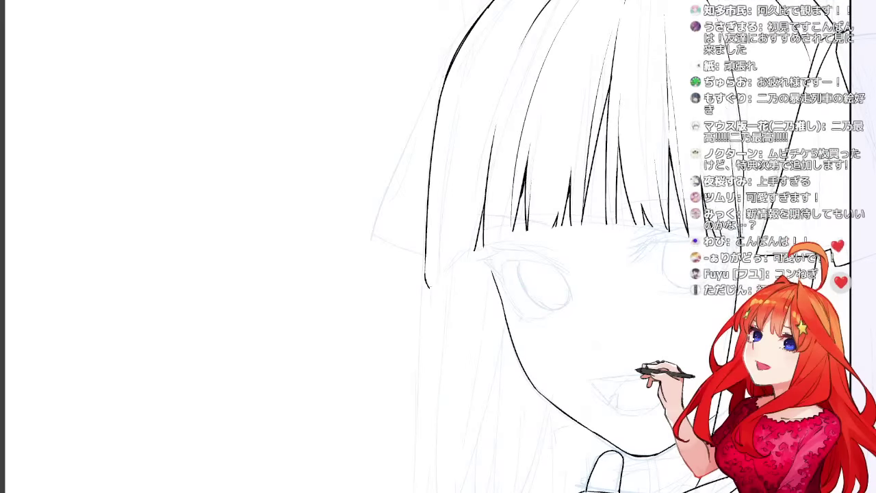
mouse_move(425, 271)
left_mouse_down()
mouse_move(427, 288)
mouse_move(434, 278)
left_mouse_up()
key("ctrl+z")
scroll(438, 273, "down", 5)
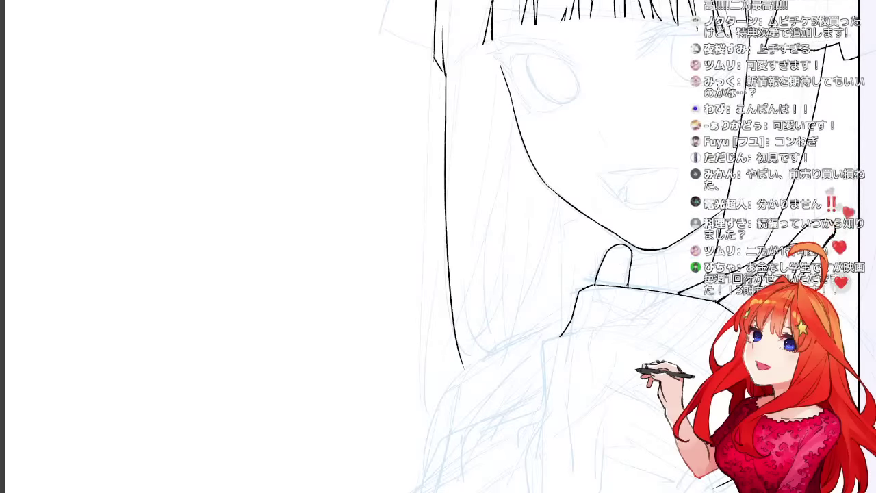
scroll(438, 246, "up", 5)
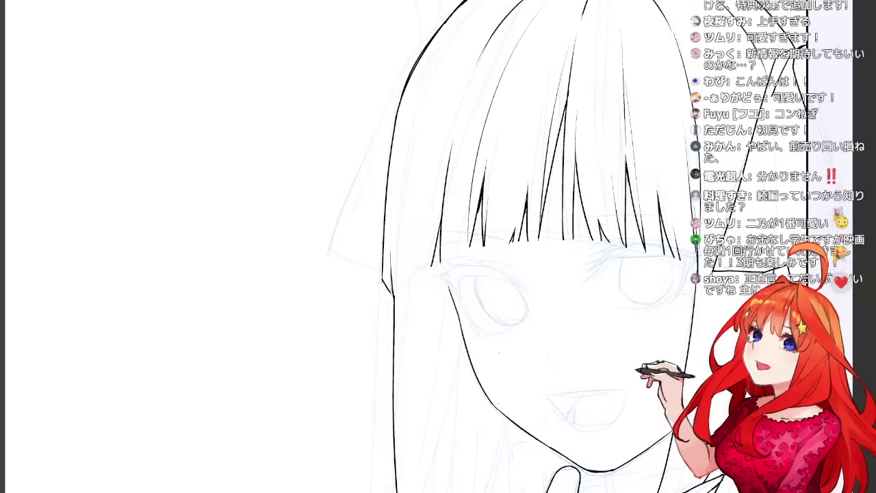
Ink the inner edge of the long side lock from the cheek diagonally down to its pointed tip near the shoulder.
mouse_move(459, 351)
left_mouse_down()
mouse_move(431, 492)
mouse_move(423, 492)
left_mouse_up()
key("ctrl+z")
mouse_move(438, 342)
left_mouse_down()
mouse_move(484, 192)
mouse_move(453, 437)
left_mouse_up()
key("ctrl+z")
key("ctrl+z")
left_click_drag(505, 206, 456, 439)
key("ctrl+z")
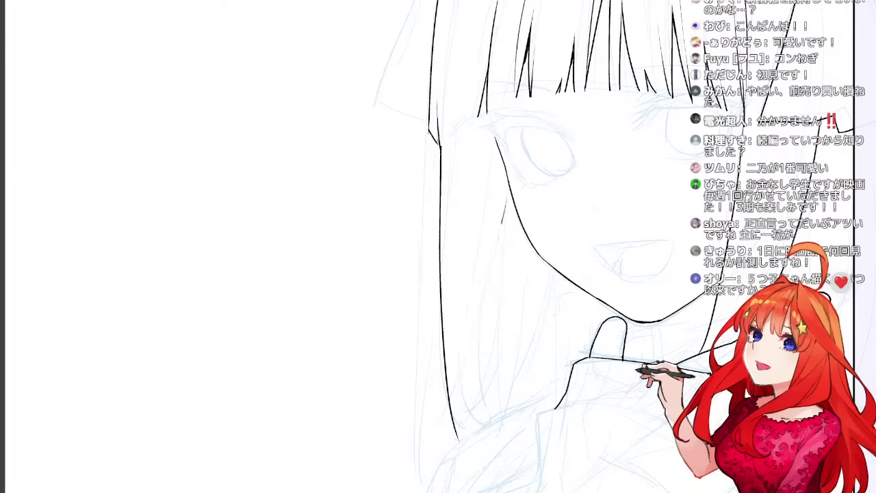
mouse_move(506, 204)
left_mouse_down()
mouse_move(457, 397)
mouse_move(460, 443)
left_mouse_up()
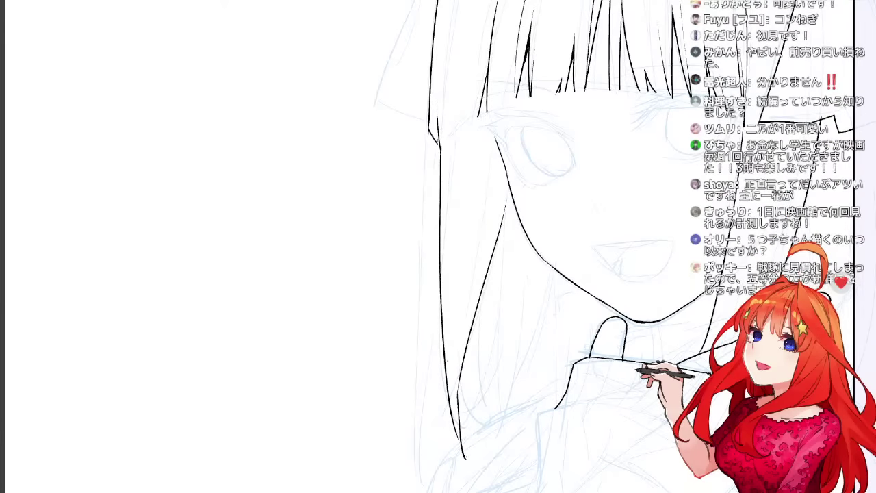
Ink a vertical hair strand from the cheek down past the jaw and a second strand edge below the jawline.
left_click_drag(479, 246, 435, 355)
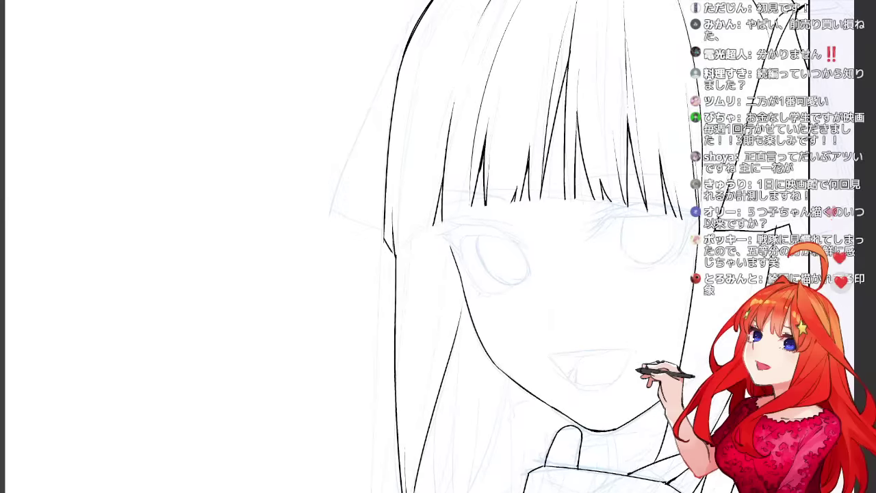
left_click_drag(464, 304, 460, 491)
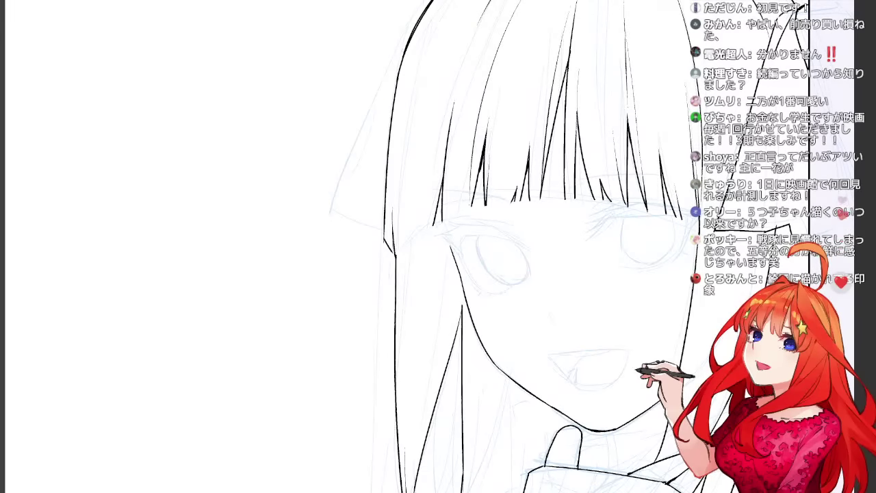
left_click_drag(516, 383, 503, 492)
Ink an inverted V-shaped gap between the two hair tips below the jaw.
left_click_drag(490, 450, 495, 492)
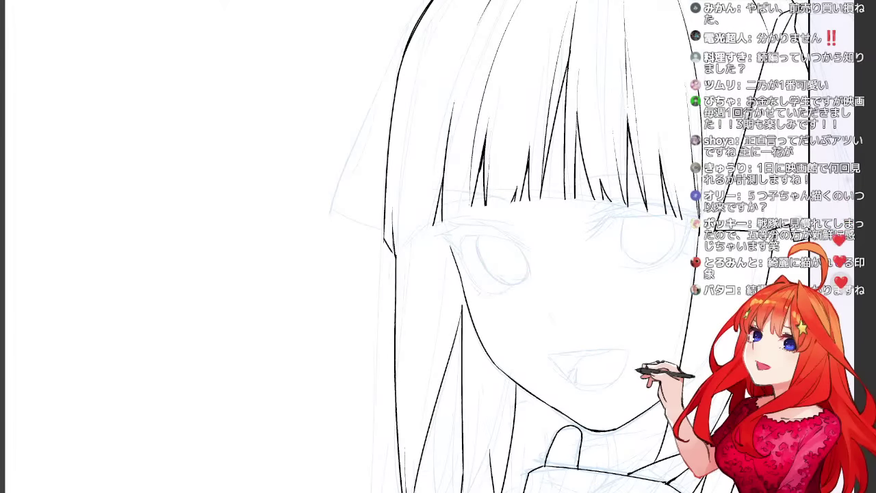
left_click_drag(490, 450, 474, 492)
key("ctrl+z")
left_click_drag(490, 450, 473, 492)
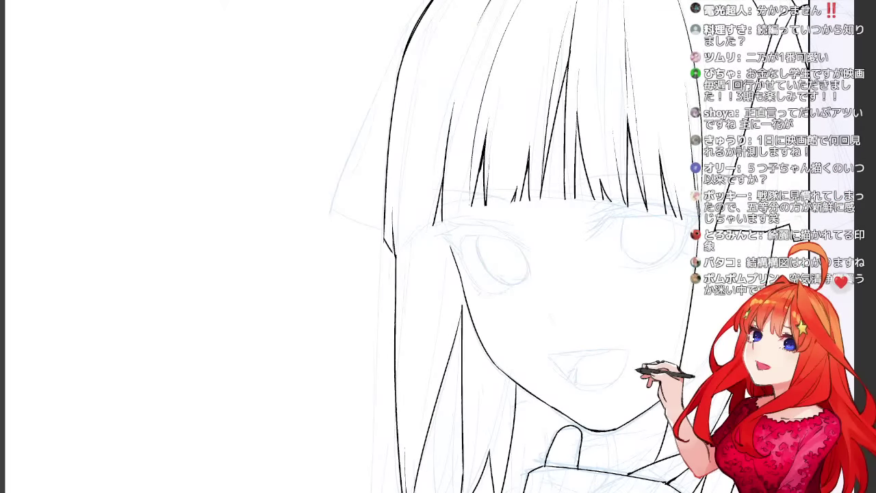
key("ctrl+z")
left_click_drag(490, 451, 476, 492)
Ink a thin strand line close beside the vertical hair edge, from cheek level down towards the tips.
left_click_drag(473, 397, 464, 479)
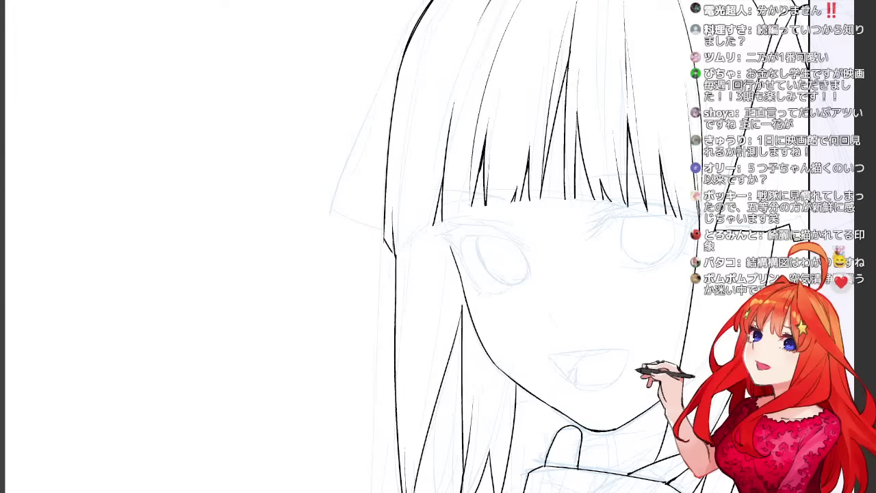
key("ctrl+z")
left_click_drag(471, 342, 465, 476)
key("ctrl+z")
left_click_drag(472, 365, 463, 460)
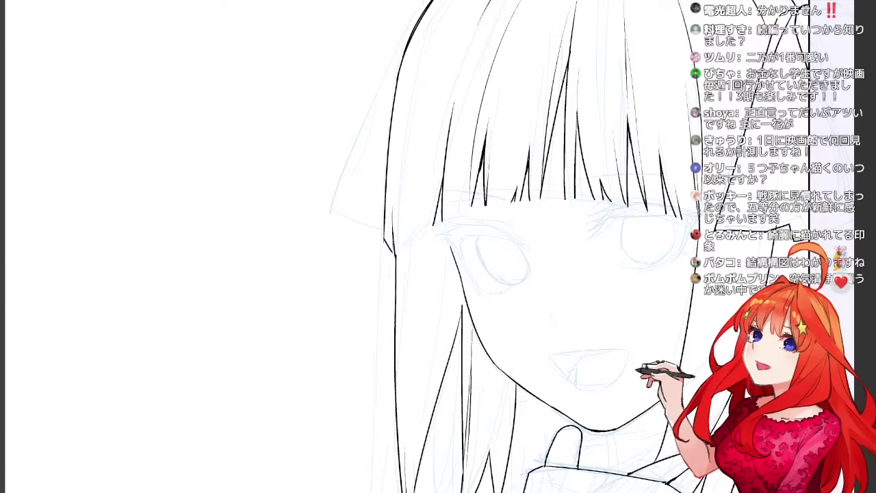
key("ctrl+z")
key("ctrl+z")
left_click_drag(471, 336, 464, 460)
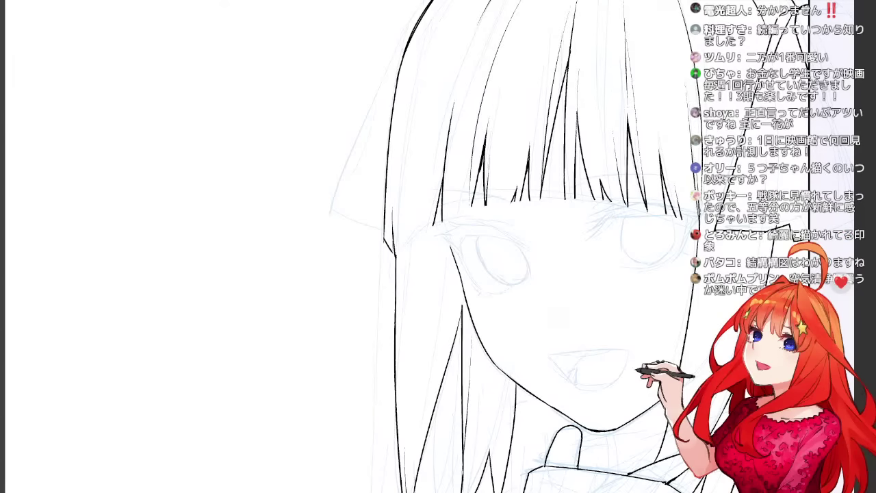
Ink the short neck line below the chin beside the fingertip and flip the canvas back horizontally.
scroll(520, 273, "down", 3)
left_click_drag(607, 339, 611, 364)
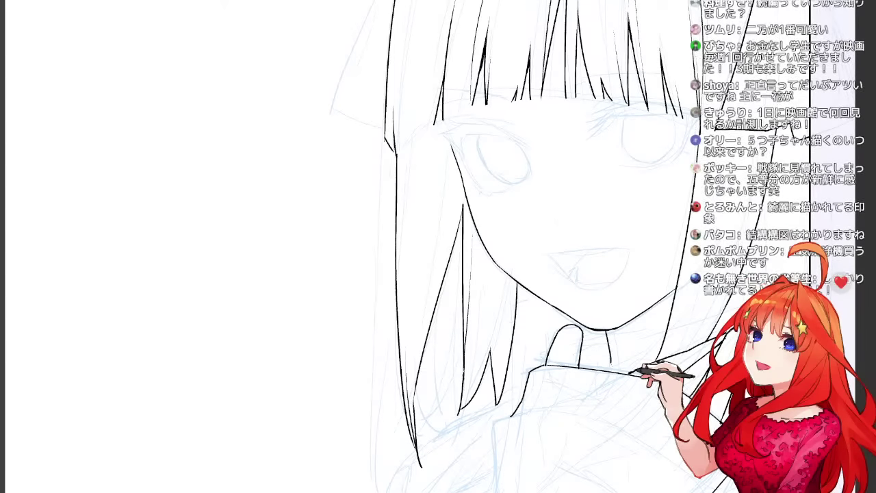
key("h")
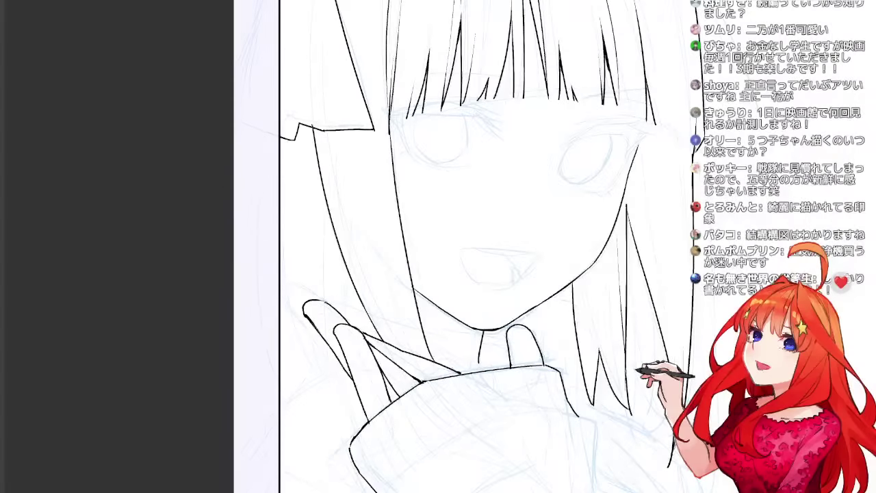
left_click_drag(426, 401, 530, 409)
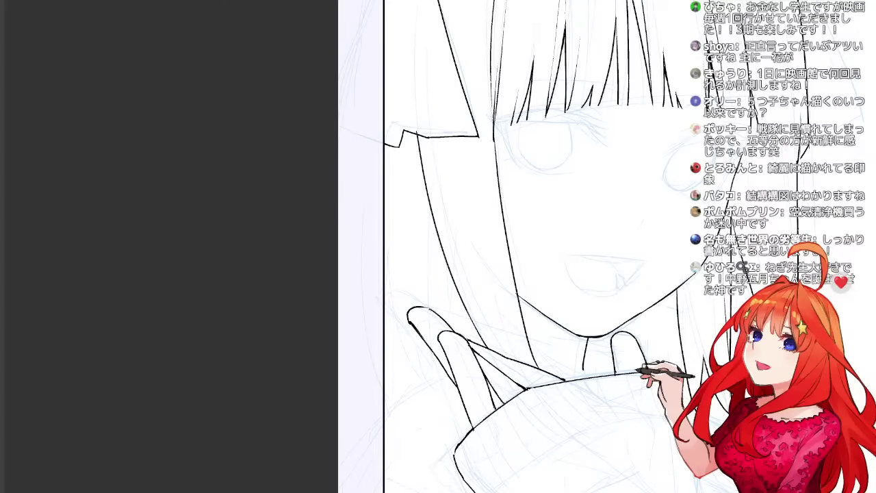
left_click_drag(548, 308, 527, 310)
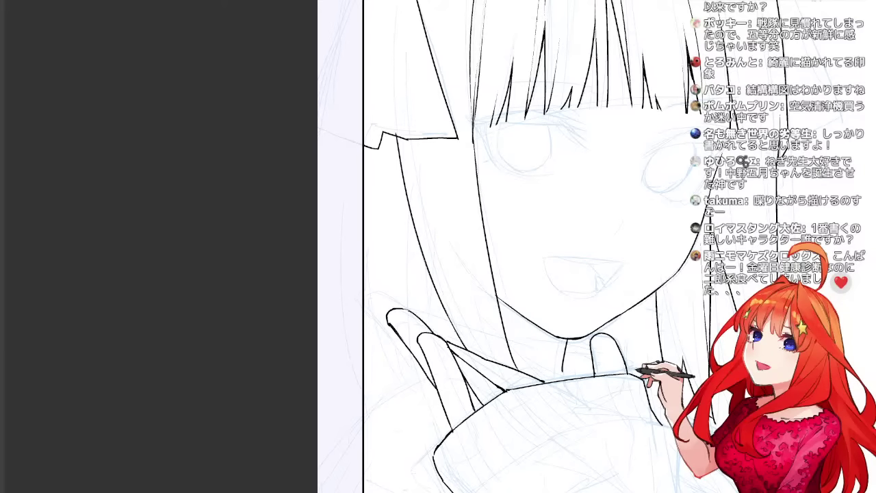
Erase the lower part of the hair line beneath the ribbon and redraw it down to the raised fingers.
left_click_drag(416, 226, 449, 316)
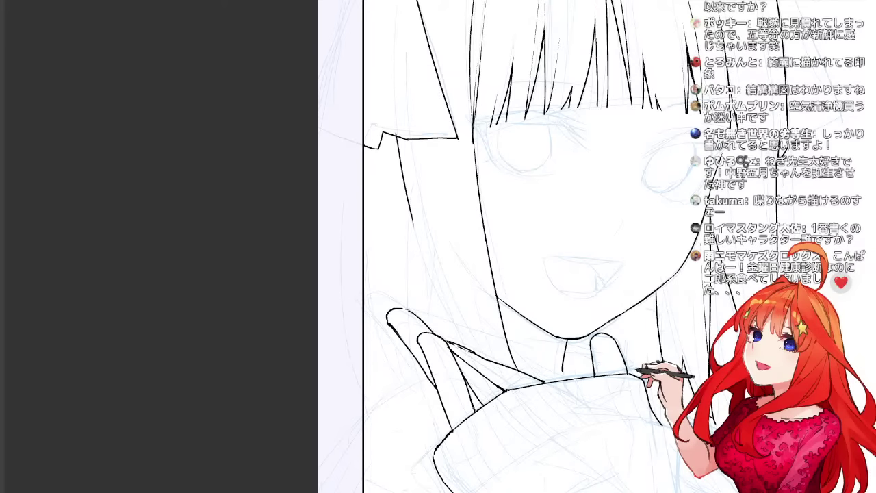
key("ctrl+z")
left_click_drag(449, 342, 476, 354)
left_click_drag(399, 146, 413, 226)
left_click_drag(398, 138, 436, 333)
key("ctrl+z")
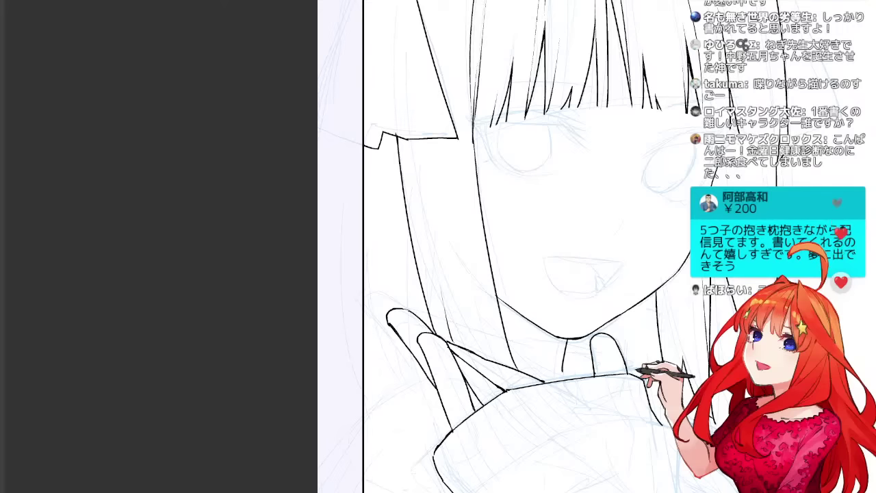
Ink a short branching strand off the hair line beneath the ribbon, curving down to the fingers.
left_click_drag(437, 274, 467, 360)
key("ctrl+z")
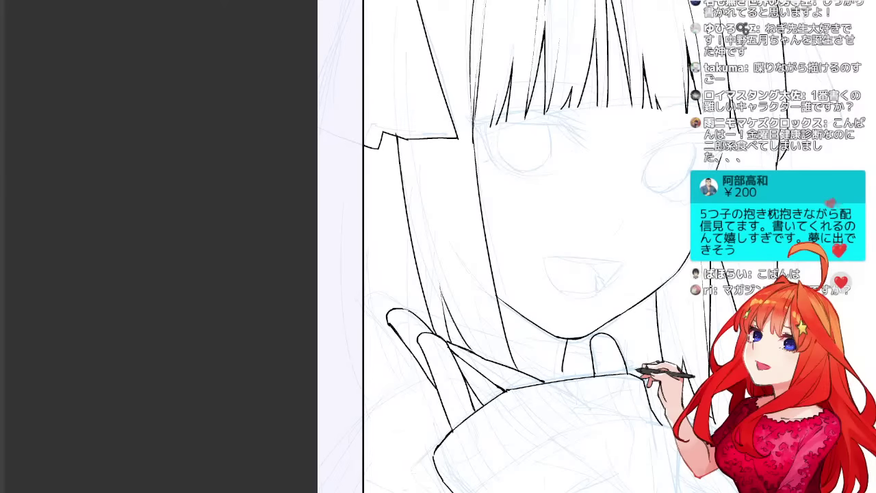
left_click_drag(440, 285, 473, 352)
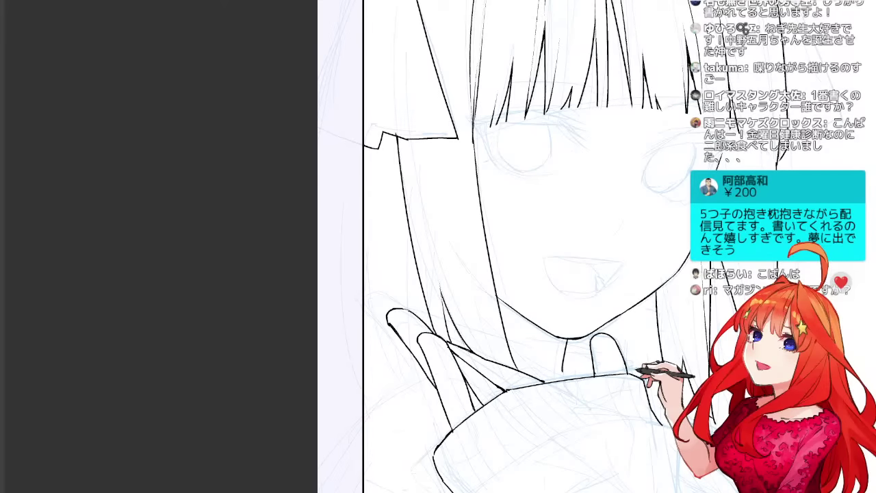
Ink a thin strand line alongside the ribbon-side hair edge next to the face, from eye level down to the jaw.
left_click_drag(534, 178, 499, 349)
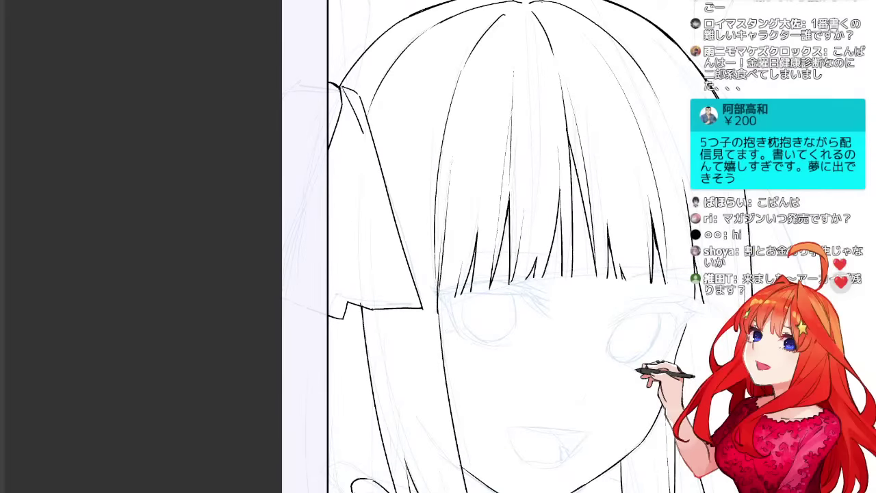
left_click_drag(422, 248, 461, 470)
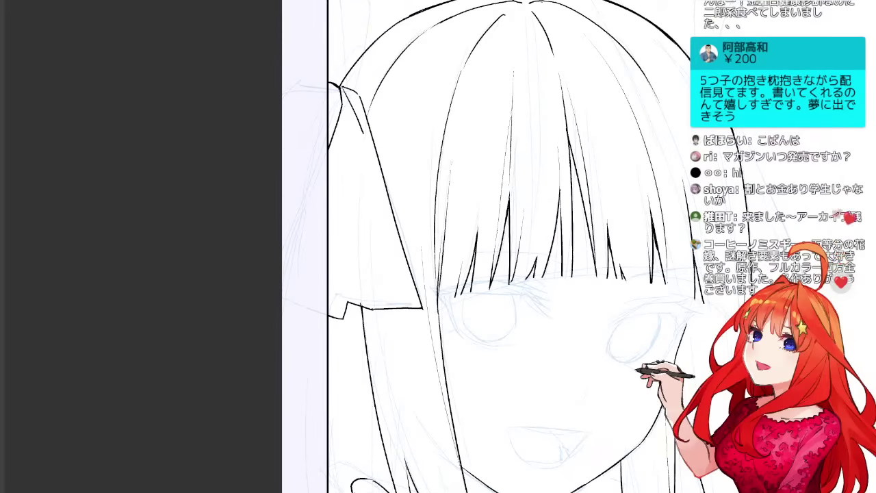
key("ctrl+z")
left_click_drag(428, 305, 465, 491)
key("ctrl+z")
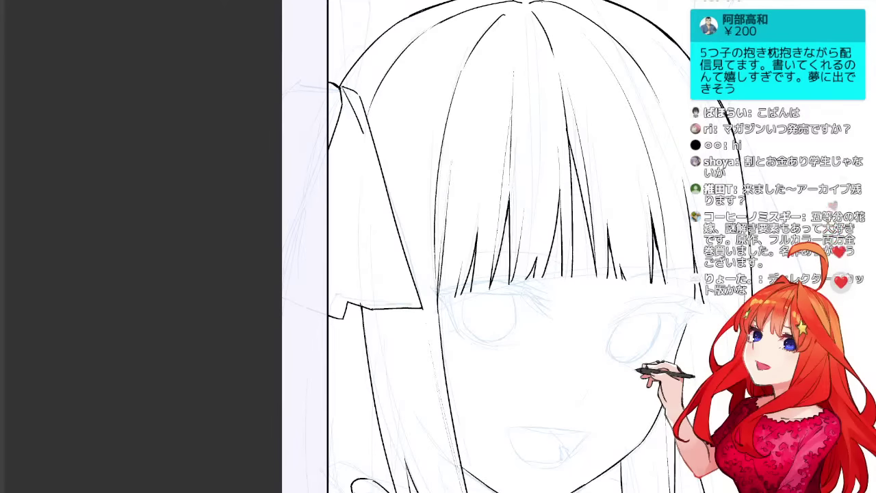
left_click_drag(526, 376, 529, 335)
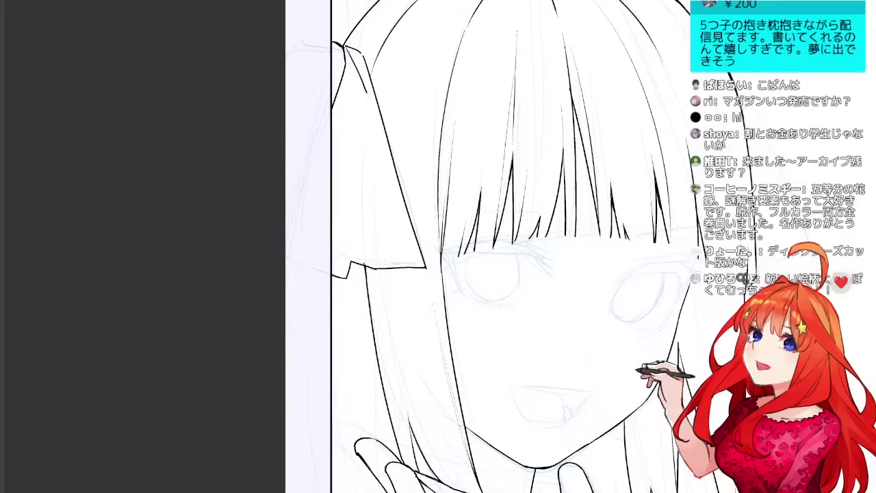
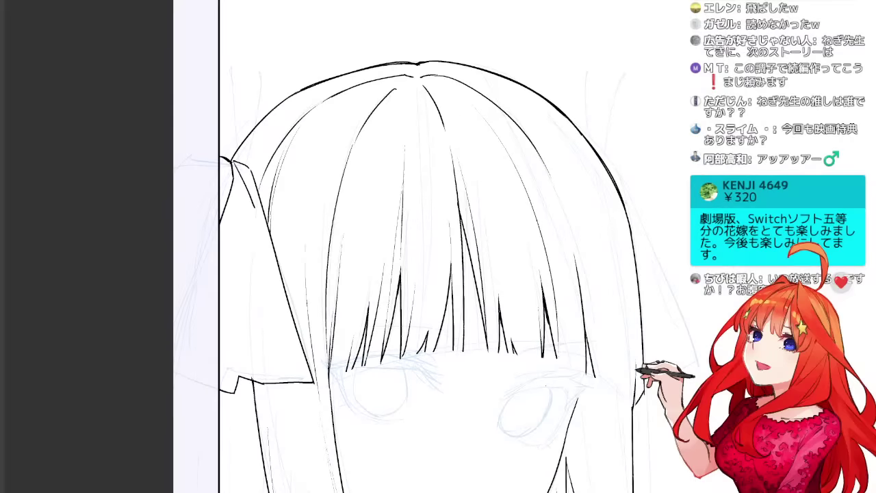
Thicken the split where the central bangs strands meet, then flip the canvas horizontally.
key("ctrl+z")
left_click_drag(464, 316, 461, 350)
key("ctrl+z")
key("ctrl+z")
key("ctrl+z")
left_click_drag(460, 222, 469, 248)
key("h")
Ink thin strands with short pointed tips in the bangs above the far eye, retrying strokes as needed.
left_click_drag(601, 182, 582, 336)
key("ctrl+z")
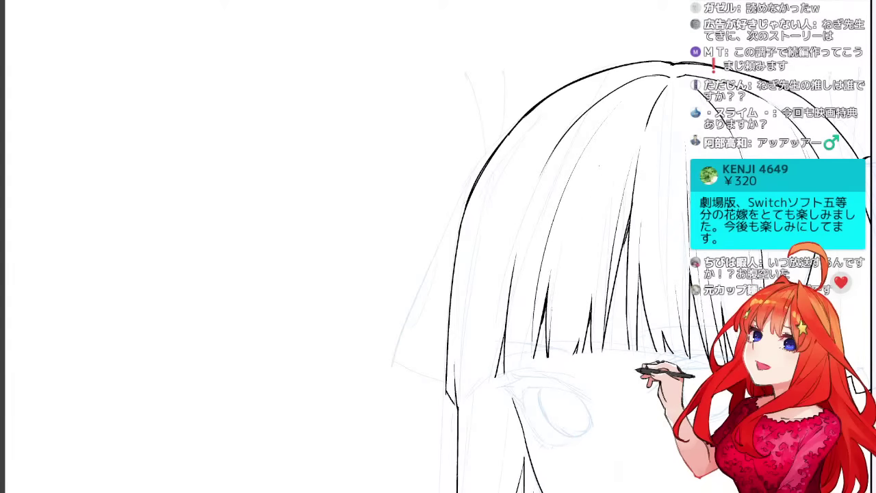
left_click_drag(597, 182, 573, 356)
key("ctrl+z")
left_click_drag(598, 198, 571, 336)
key("ctrl+z")
left_click_drag(581, 230, 563, 358)
key("ctrl+z")
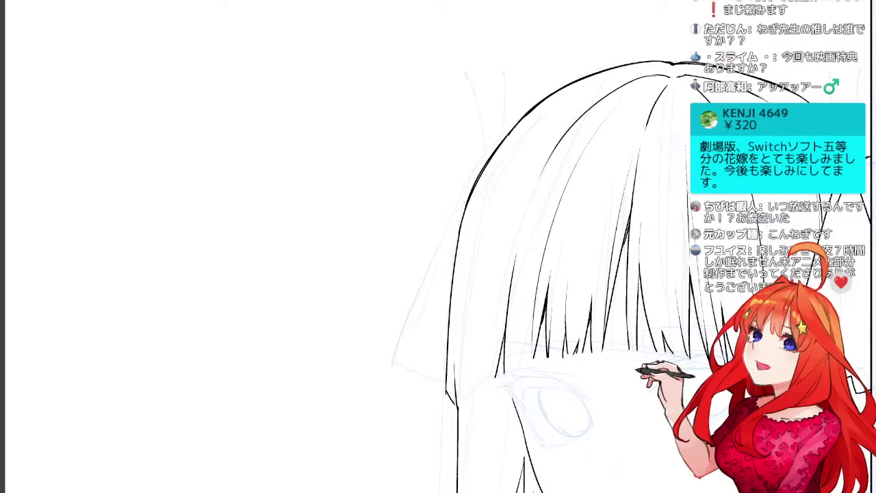
key("ctrl+z")
key("ctrl+z")
mouse_move(589, 195)
left_mouse_down()
mouse_move(574, 358)
mouse_move(423, 302)
left_mouse_up()
key("ctrl+z")
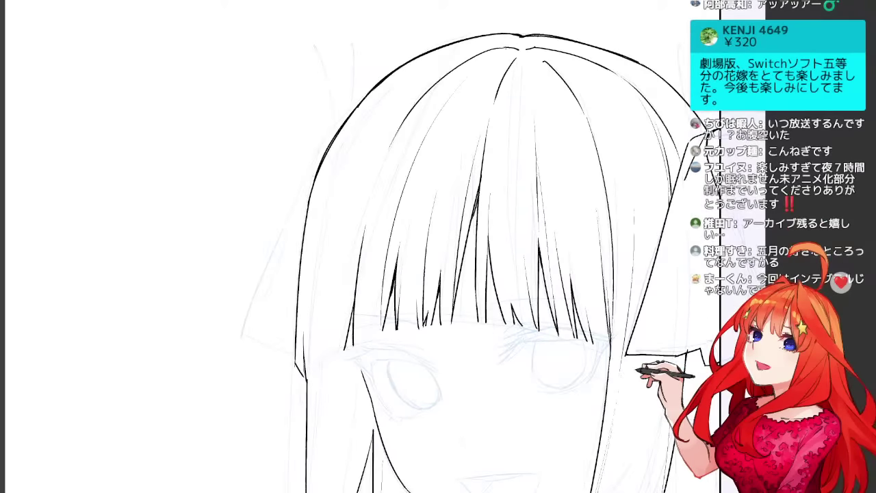
Ink a long strand inside the outer hair contour and short pointed strands at the outer end of the bangs.
mouse_move(327, 205)
left_mouse_down()
mouse_move(316, 326)
mouse_move(324, 369)
left_mouse_up()
key("ctrl+z")
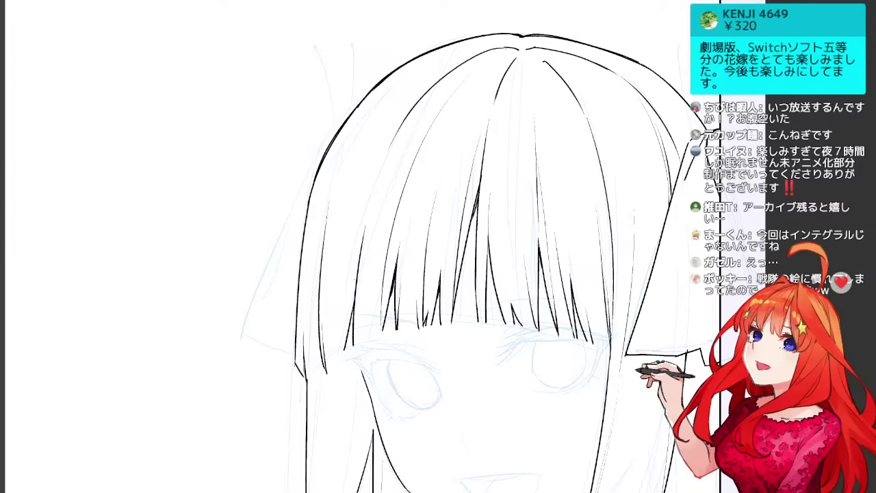
left_click_drag(352, 240, 345, 347)
key("ctrl+z")
left_click_drag(348, 265, 338, 356)
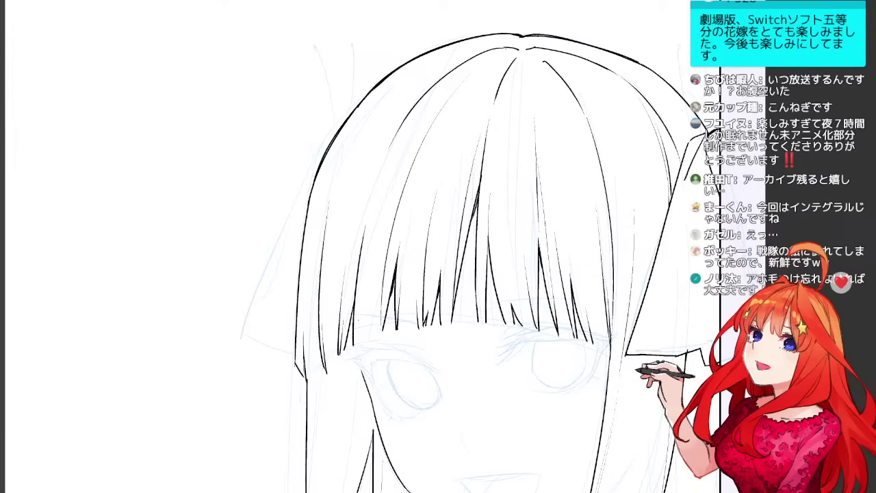
left_click_drag(411, 205, 376, 316)
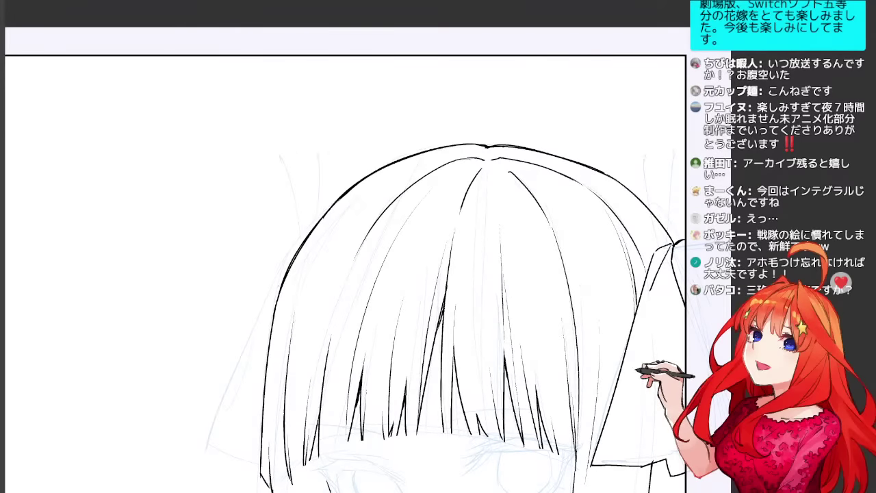
Flip the canvas back and ink the curved collar line below the chin, from the side lock to the raised fingertip.
key("h")
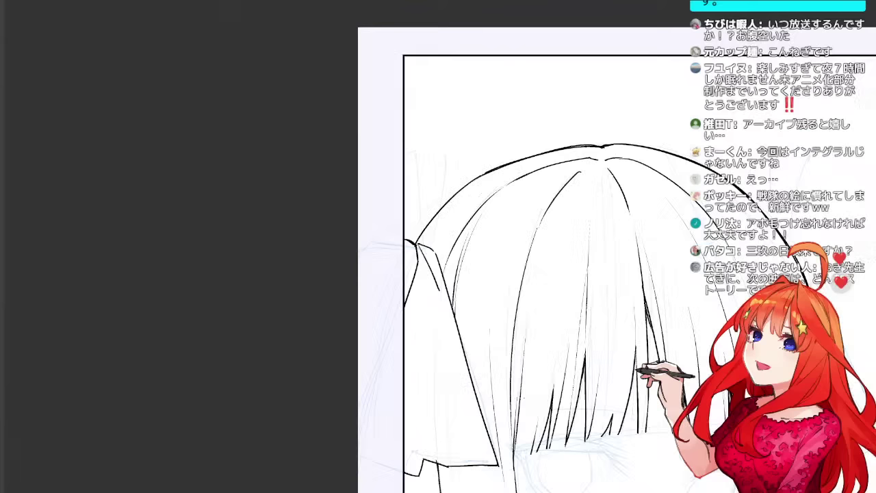
left_click_drag(479, 274, 306, 271)
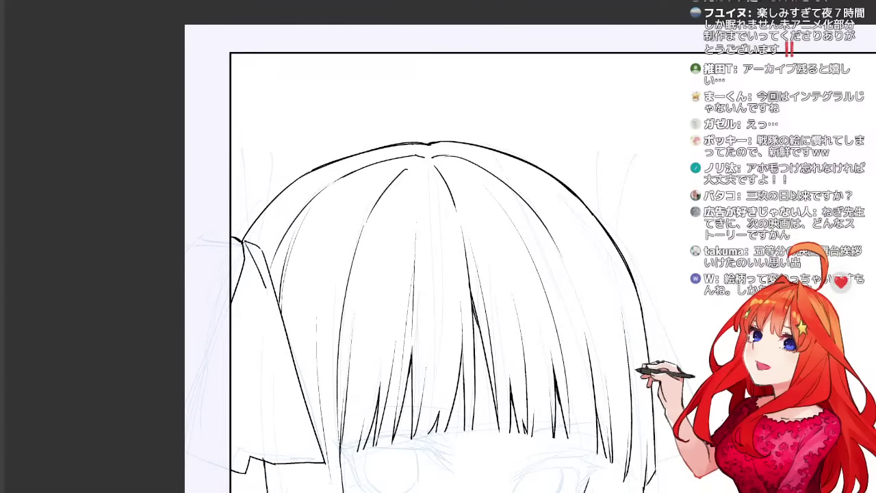
left_click_drag(438, 274, 460, 259)
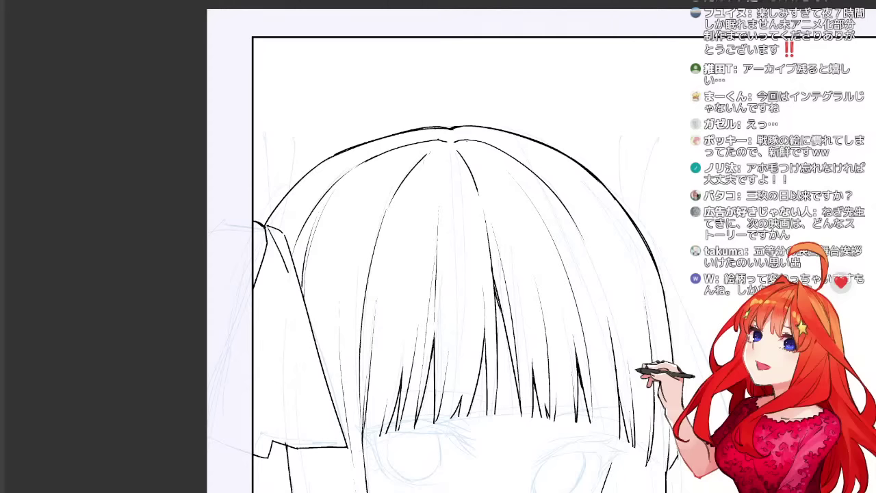
left_click_drag(417, 164, 435, 149)
scroll(438, 260, "down", 5)
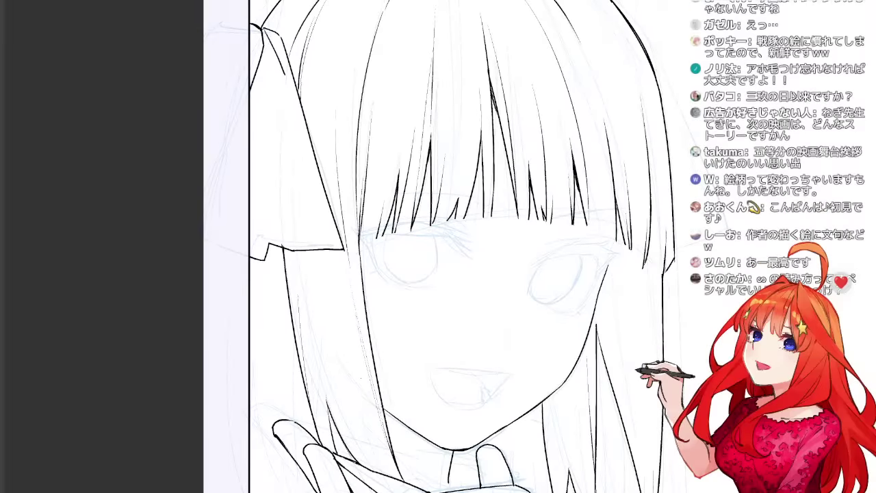
mouse_move(361, 378)
left_mouse_down()
mouse_move(462, 325)
mouse_move(471, 298)
left_mouse_up()
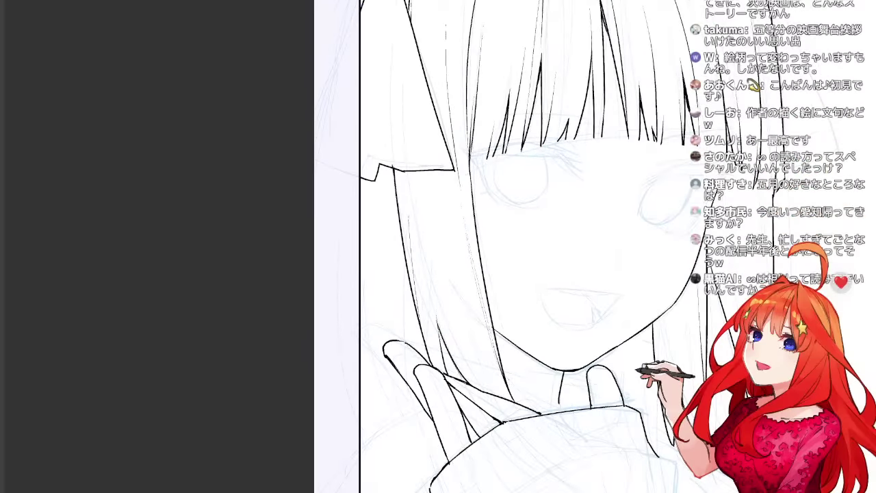
left_click_drag(505, 376, 575, 411)
key("ctrl+z")
left_click_drag(504, 373, 586, 408)
key("ctrl+z")
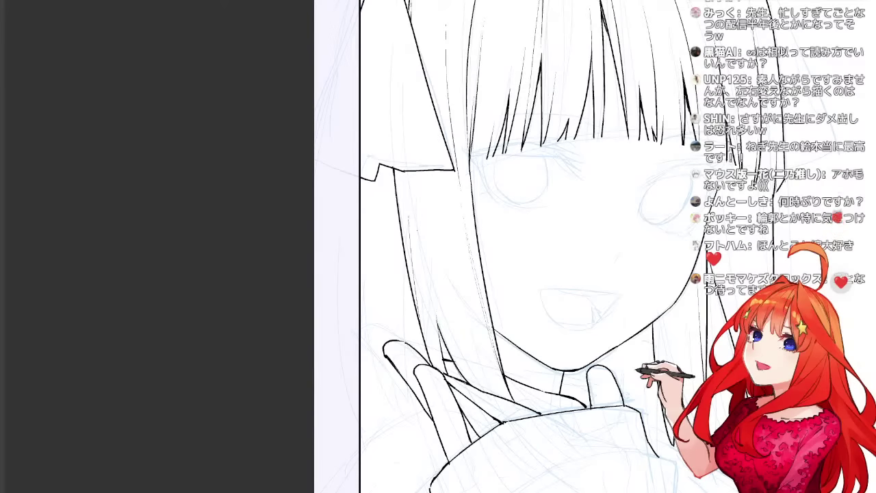
Ink the two long edges of the ribbon tail hanging beneath the bow beside the panel border and reinforce its upper corner.
mouse_move(399, 169)
left_mouse_down()
mouse_move(360, 364)
mouse_move(372, 261)
mouse_move(362, 327)
left_mouse_up()
key("ctrl+z")
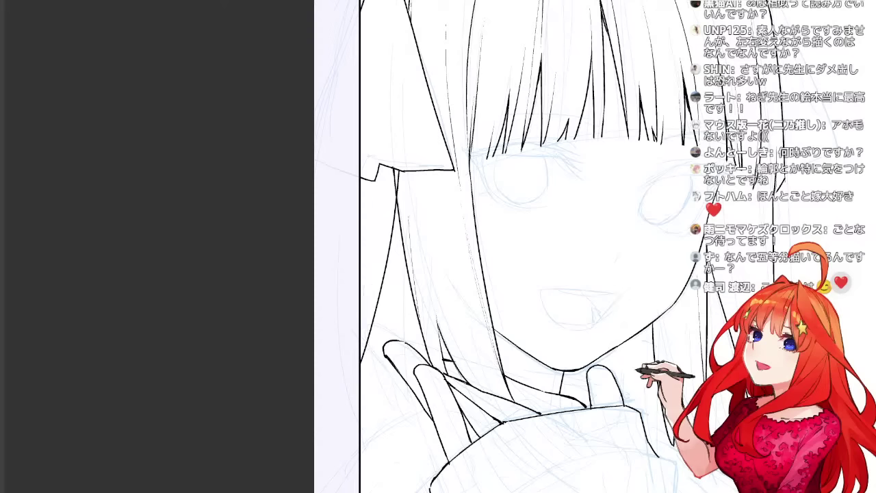
left_click_drag(377, 178, 366, 327)
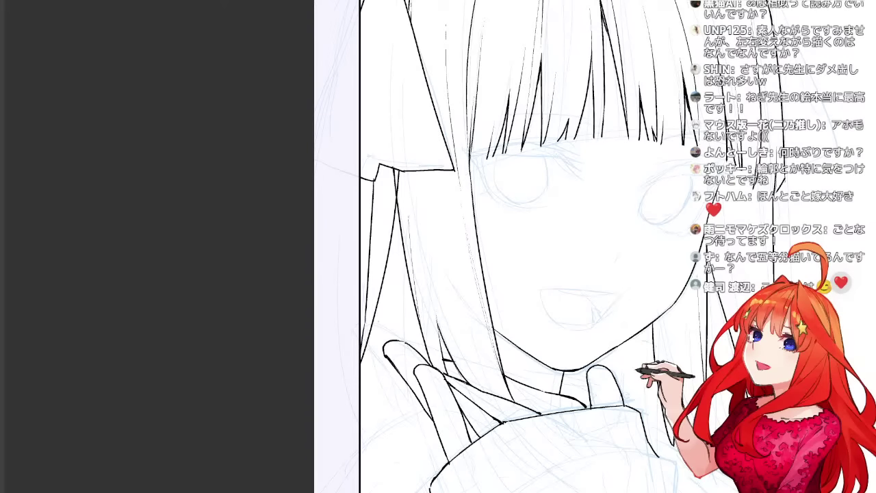
left_click_drag(394, 171, 398, 190)
key("ctrl+z")
Ink the lower part of the ribbon tail beside the raised fingers with two curved edges and a short closing end.
left_click_drag(362, 353, 377, 491)
key("ctrl+z")
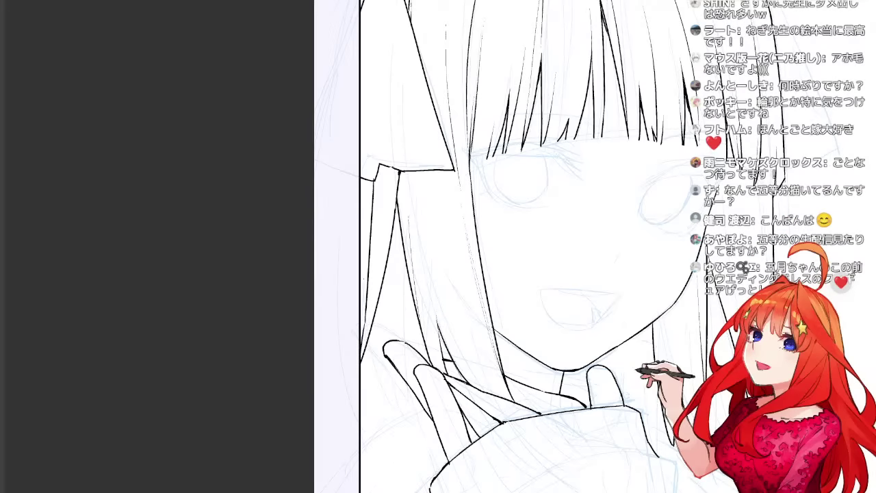
key("ctrl+z")
left_click_drag(362, 314, 368, 478)
key("ctrl+z")
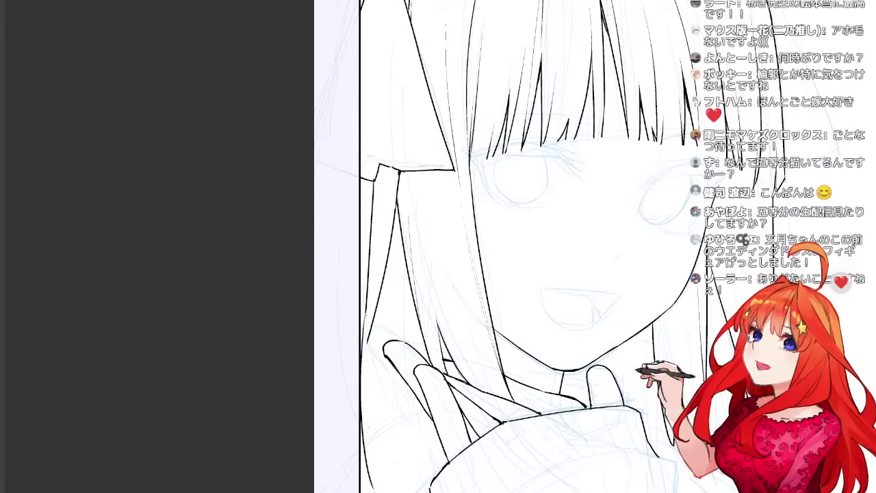
left_click_drag(369, 341, 395, 473)
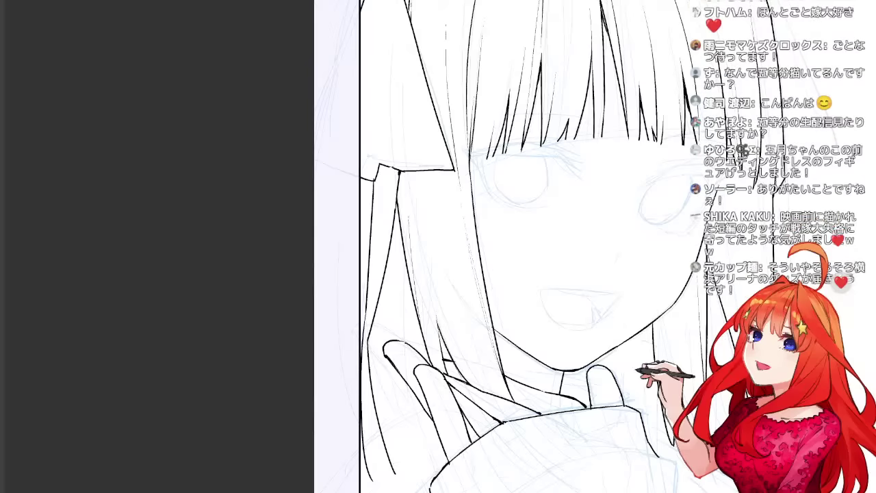
left_click_drag(479, 356, 482, 180)
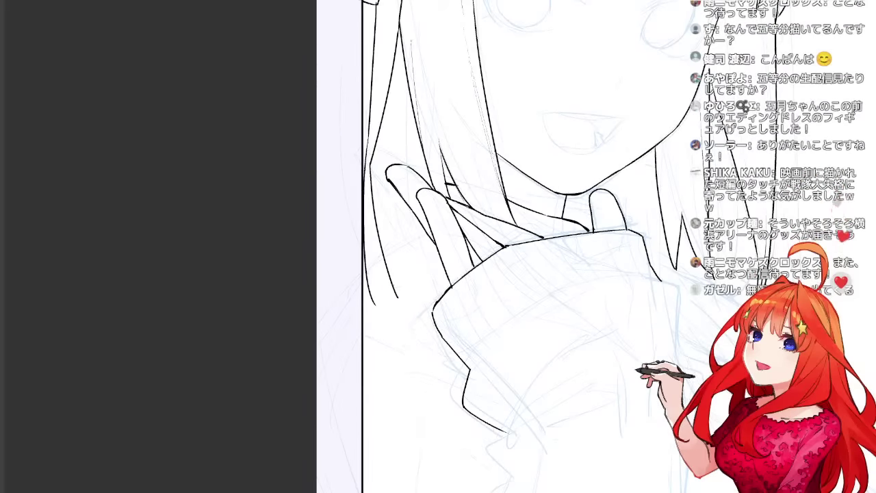
left_click_drag(375, 304, 398, 299)
Ink the two short lines rising from the ribbon knot above the head beside the panel border.
left_click_drag(534, 297, 491, 434)
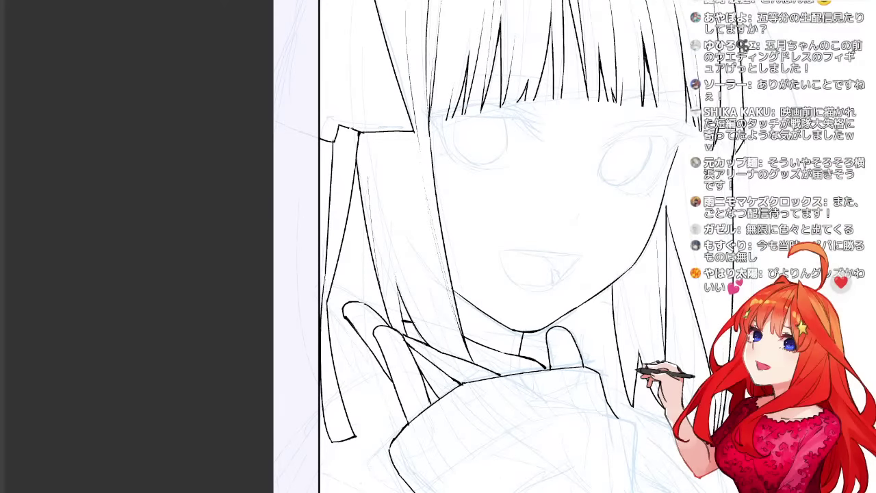
left_click_drag(507, 205, 508, 353)
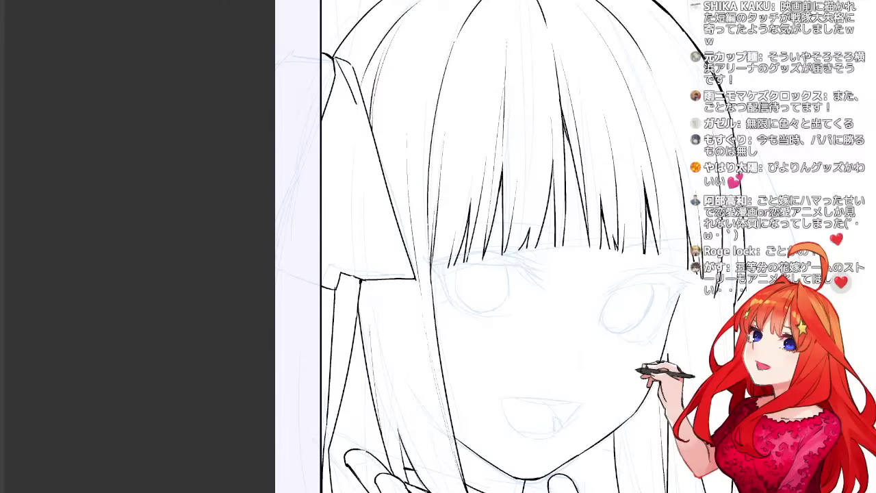
left_click_drag(507, 206, 583, 386)
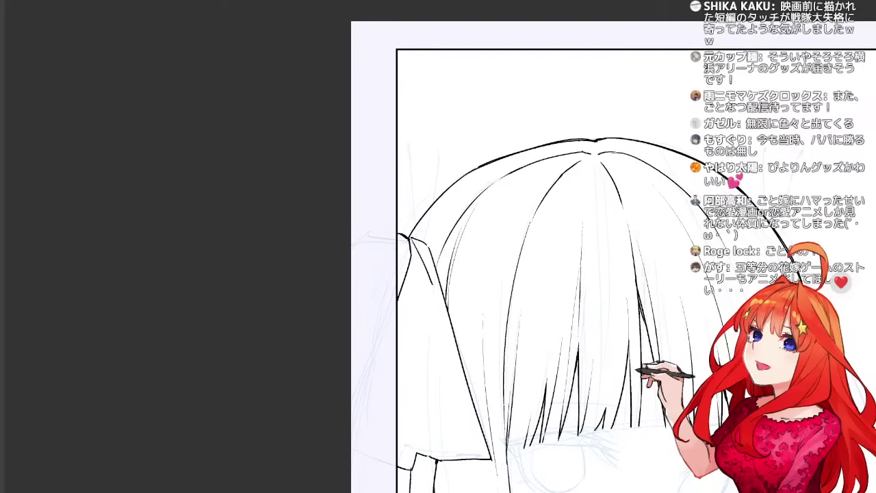
left_click_drag(427, 152, 412, 231)
key("ctrl+z")
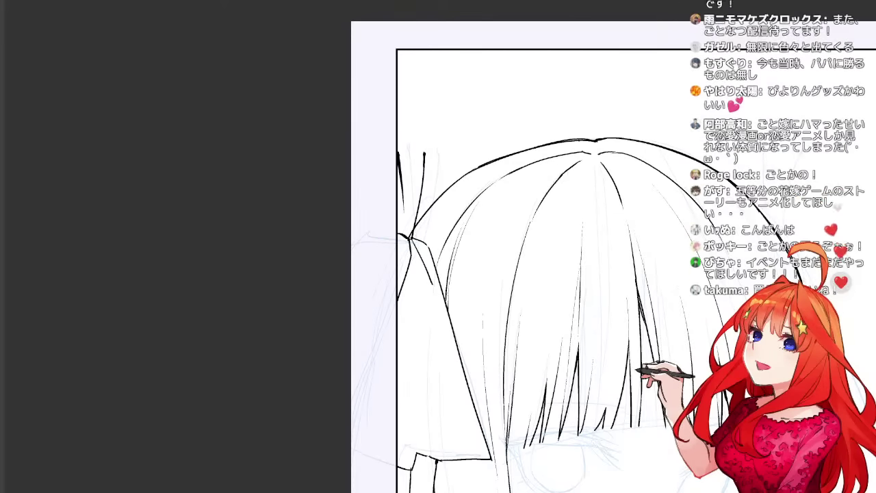
key("ctrl+z")
left_click_drag(397, 163, 409, 236)
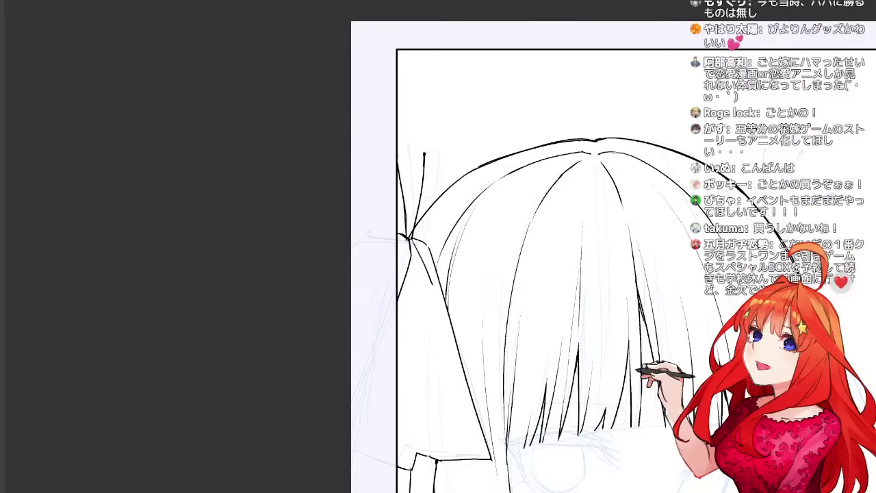
Flip the canvas horizontally and touch up the tip of the outer hair contour beside the far eye.
mouse_move(520, 247)
left_mouse_down()
mouse_move(416, 220)
mouse_move(410, 209)
mouse_move(536, 297)
left_mouse_up()
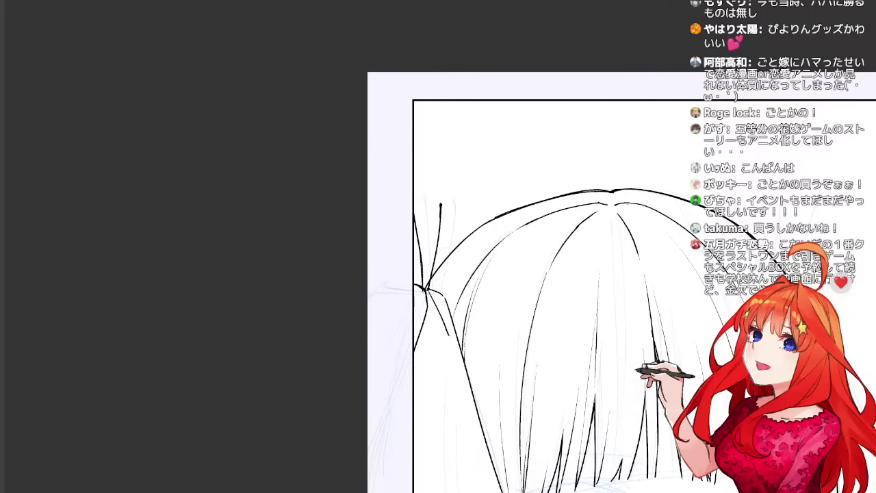
left_click_drag(504, 214, 462, 240)
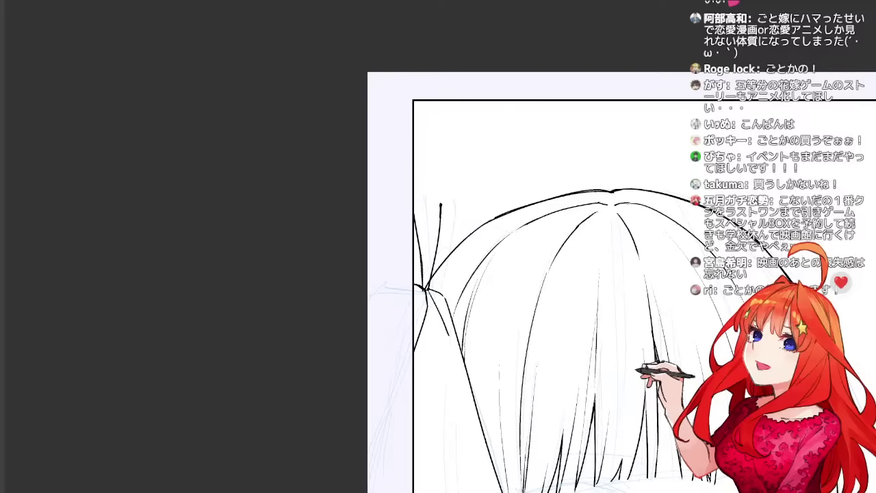
left_click_drag(507, 274, 444, 215)
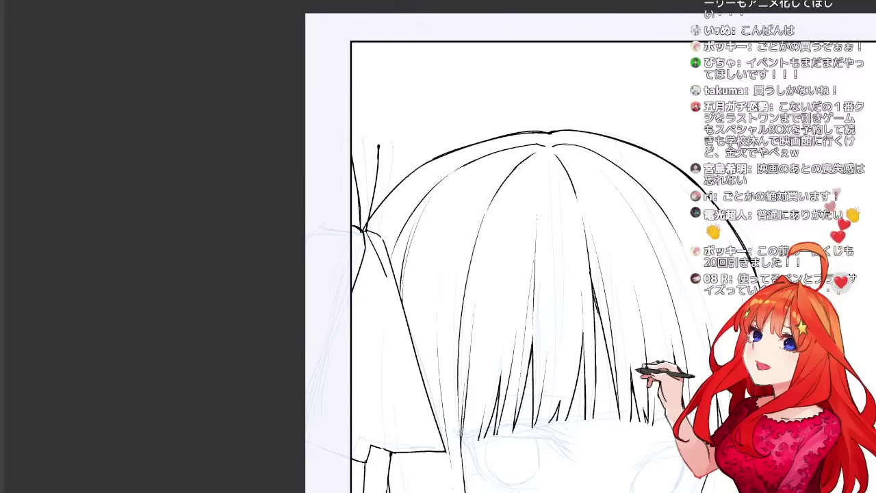
left_click_drag(547, 301, 532, 236)
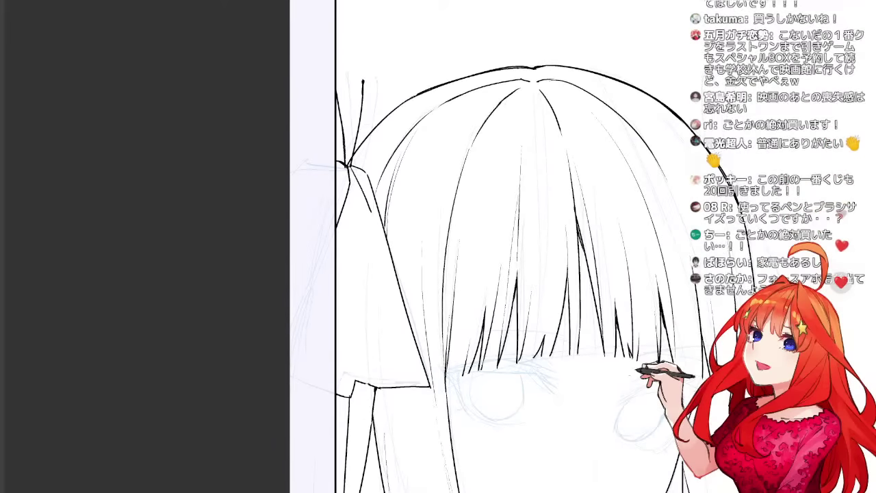
left_click_drag(651, 370, 634, 360)
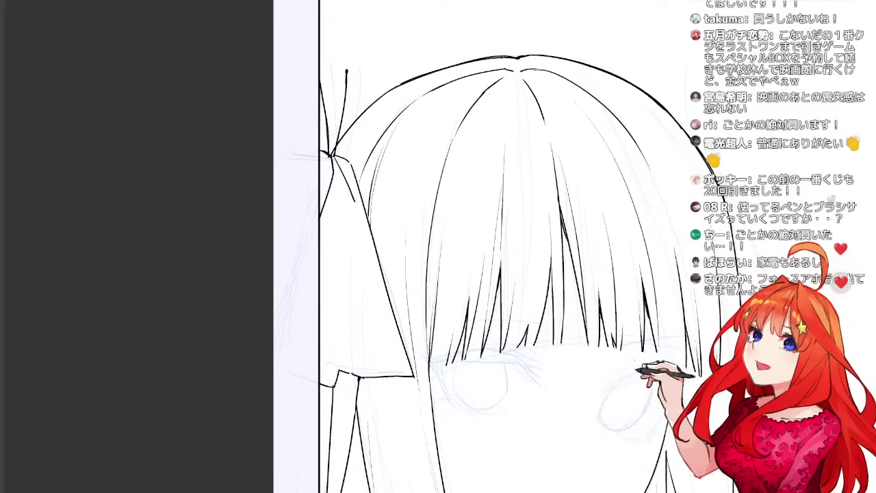
key("h")
left_click_drag(479, 294, 581, 268)
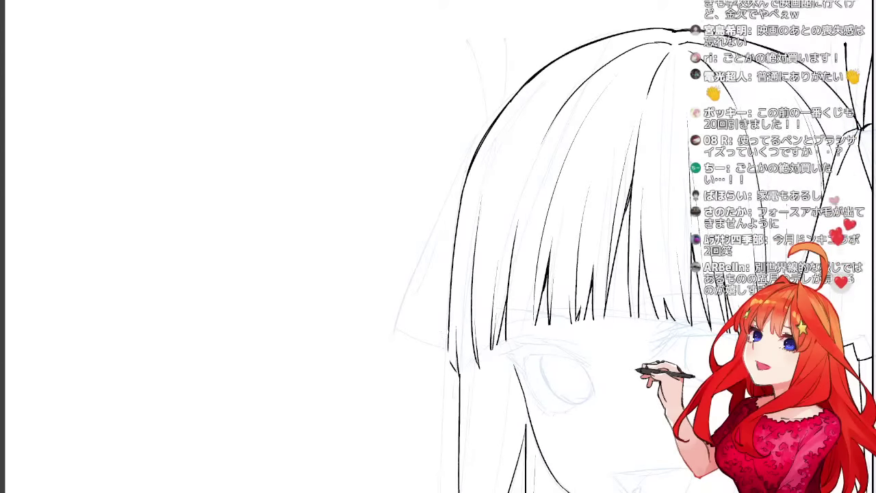
left_click_drag(449, 348, 451, 364)
Ink the ribbon on the far side of the head with its slanted outer edge, inner fold line and lower edge.
mouse_move(465, 308)
left_mouse_down()
mouse_move(421, 222)
mouse_move(407, 377)
left_mouse_up()
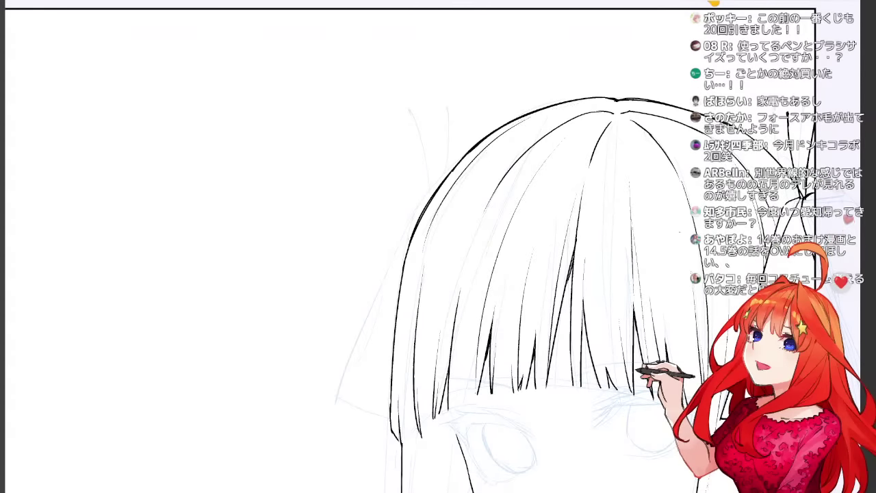
left_click_drag(466, 308, 434, 216)
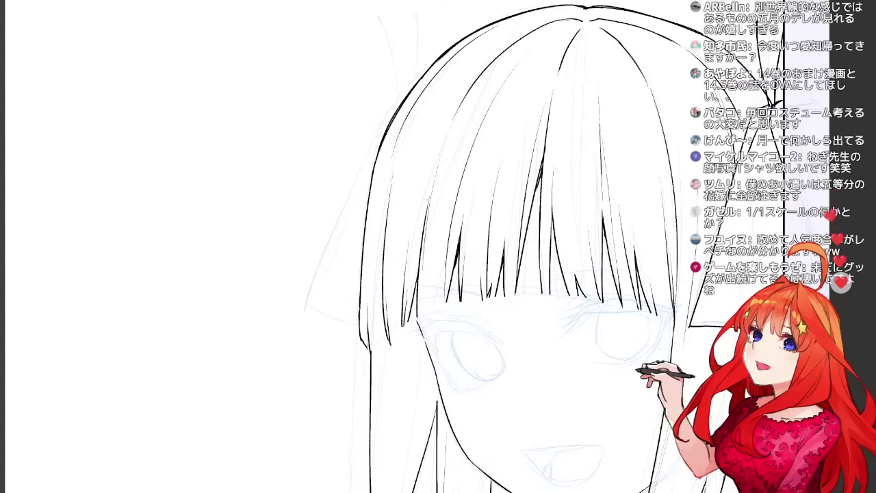
mouse_move(480, 274)
left_mouse_down()
mouse_move(387, 276)
mouse_move(451, 317)
mouse_move(540, 306)
mouse_move(609, 272)
left_mouse_up()
mouse_move(523, 115)
left_mouse_down()
mouse_move(441, 307)
mouse_move(487, 315)
mouse_move(488, 306)
left_mouse_up()
left_click_drag(499, 187, 463, 304)
key("ctrl+z")
left_click_drag(492, 208, 466, 301)
key("ctrl+z")
left_click_drag(504, 159, 470, 293)
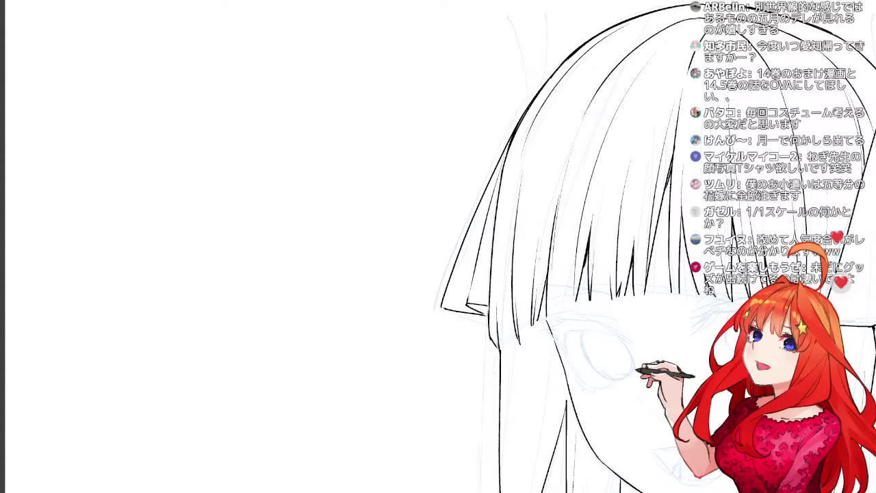
Ink the two short ribbon lines rising from the head contour above the far-side ribbon.
left_click_drag(541, 226, 499, 319)
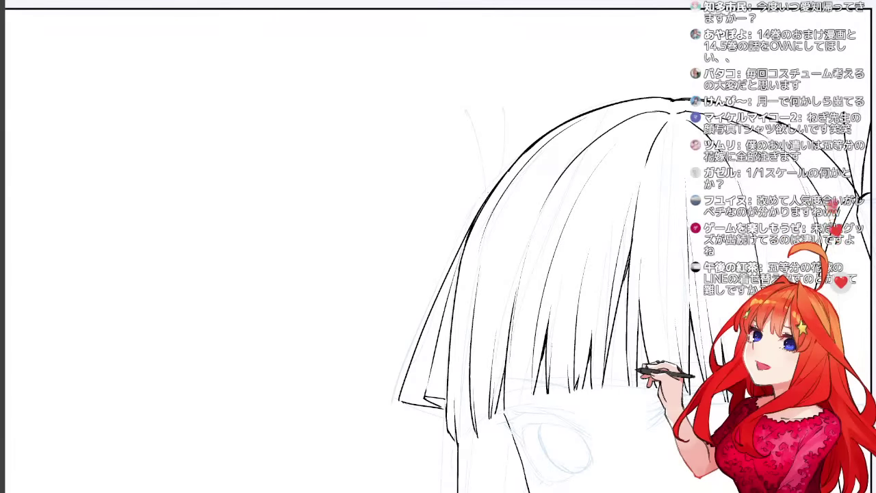
left_click_drag(470, 113, 486, 200)
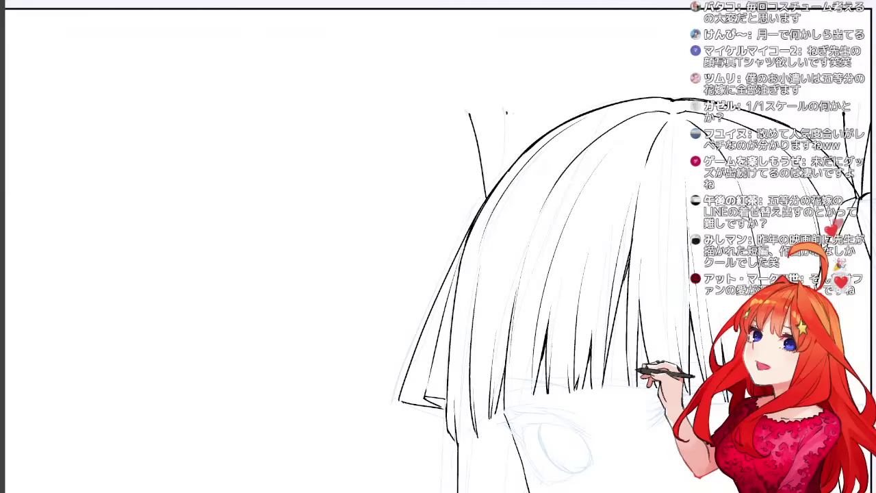
mouse_move(507, 112)
left_mouse_down()
mouse_move(501, 179)
mouse_move(506, 120)
left_mouse_up()
key("ctrl+z")
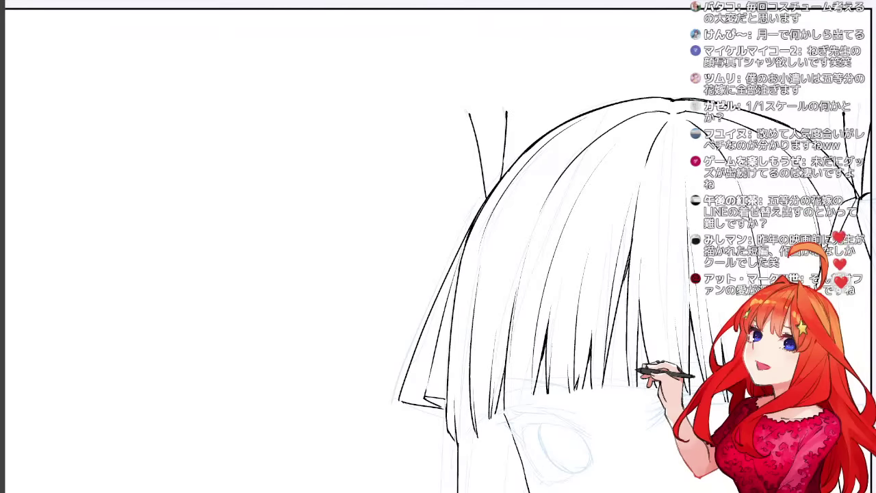
Ink fine strand lines inside the long lock of side hair beside the near cheek.
left_click_drag(507, 274, 484, 192)
mouse_move(479, 383)
left_mouse_down()
mouse_move(437, 62)
mouse_move(438, 198)
left_mouse_up()
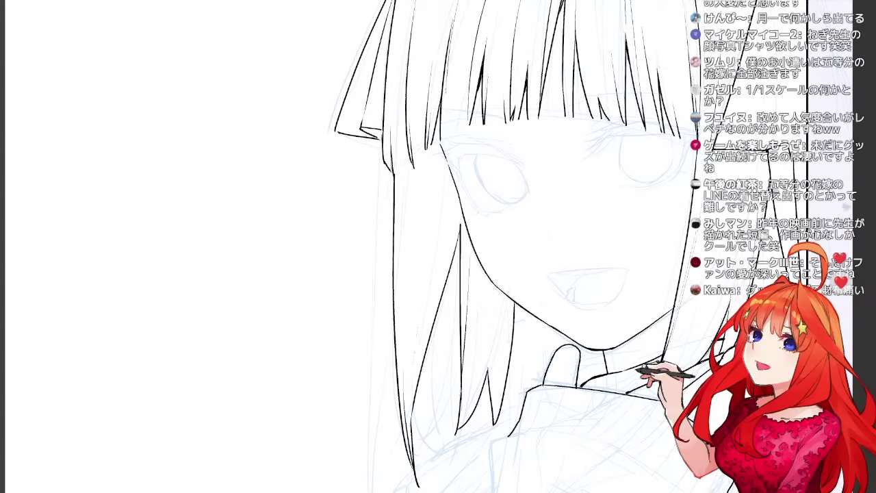
left_click_drag(430, 282, 425, 337)
left_click_drag(438, 218, 416, 392)
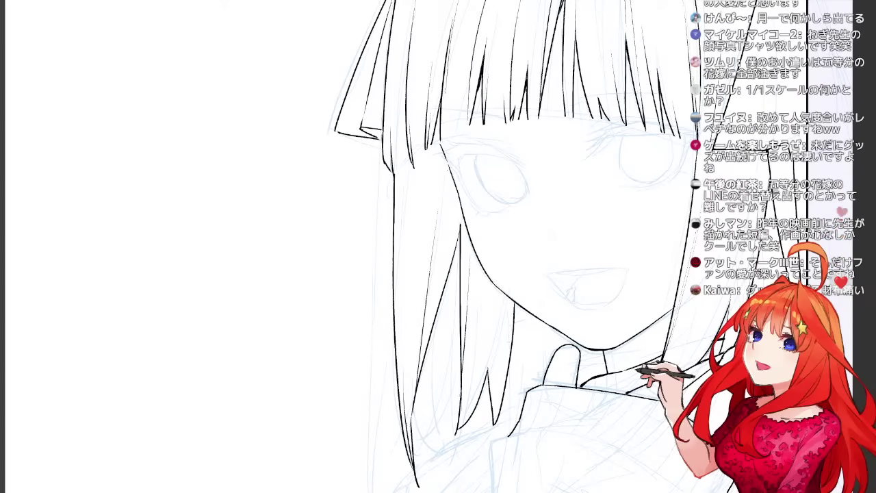
left_click_drag(436, 263, 430, 306)
scroll(438, 246, "right", 2)
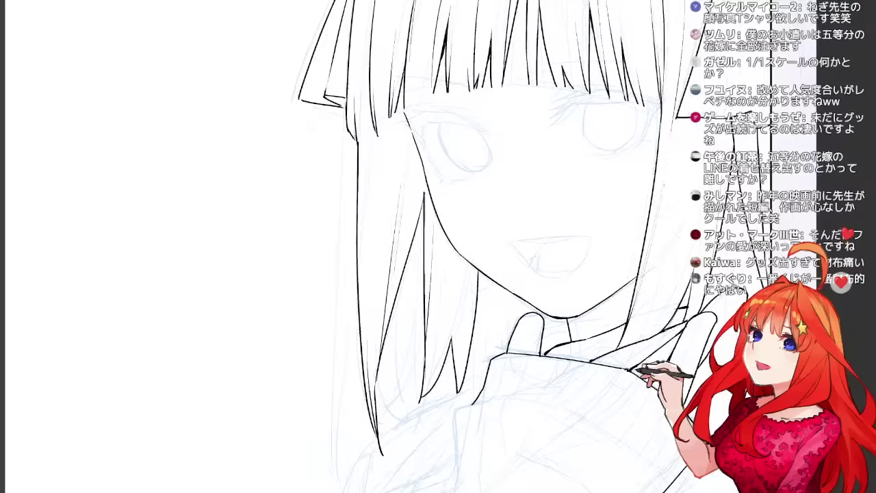
scroll(438, 246, "down", 3)
scroll(438, 246, "down", 2)
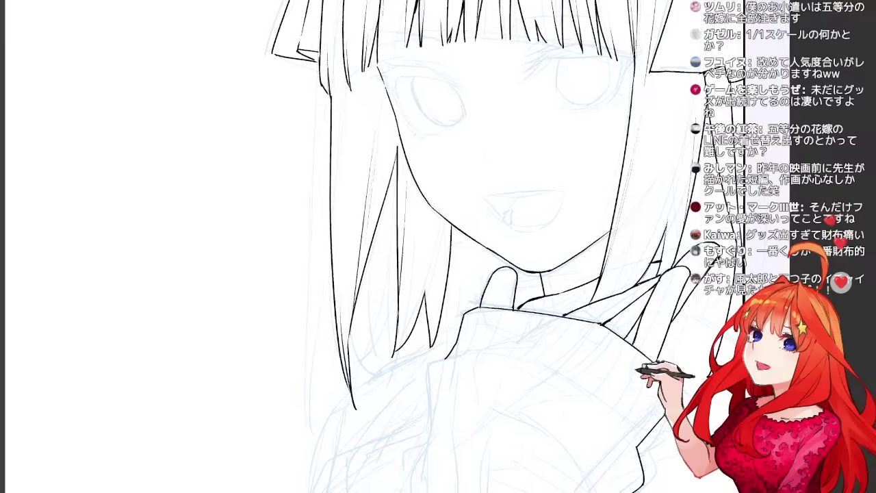
Flip the canvas horizontally and thicken the small pointed gap in the hair just behind the raised fingers.
key("h")
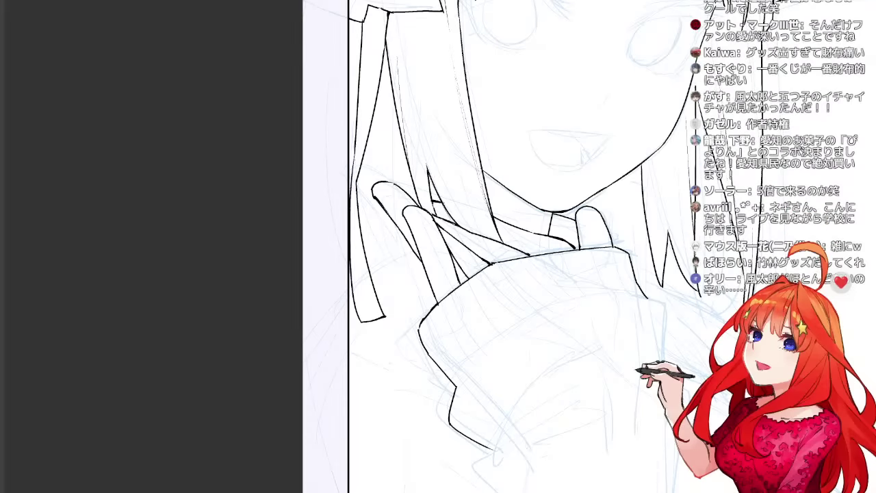
left_click_drag(434, 202, 433, 214)
left_click_drag(428, 172, 432, 197)
key("ctrl+z")
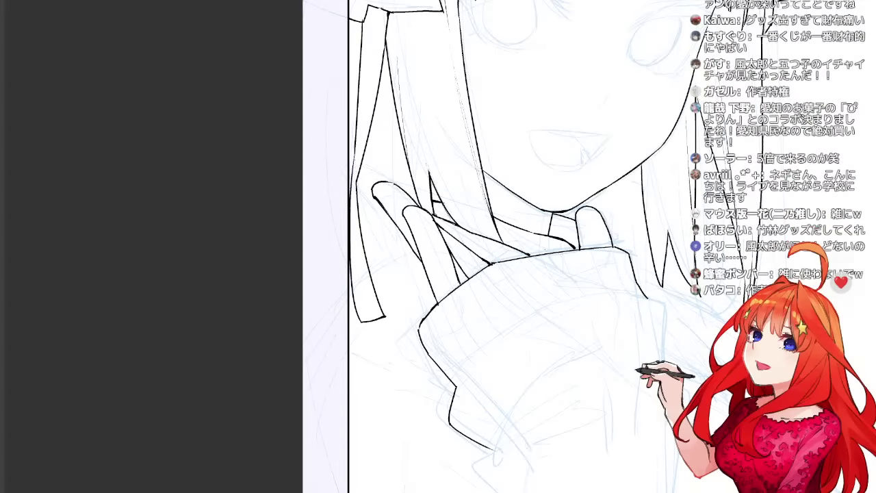
Ink the short shoulder curve running from the hanging ribbon tail to the raised fingers.
mouse_move(493, 178)
left_mouse_down()
mouse_move(464, 332)
mouse_move(478, 354)
mouse_move(466, 193)
mouse_move(520, 154)
left_mouse_up()
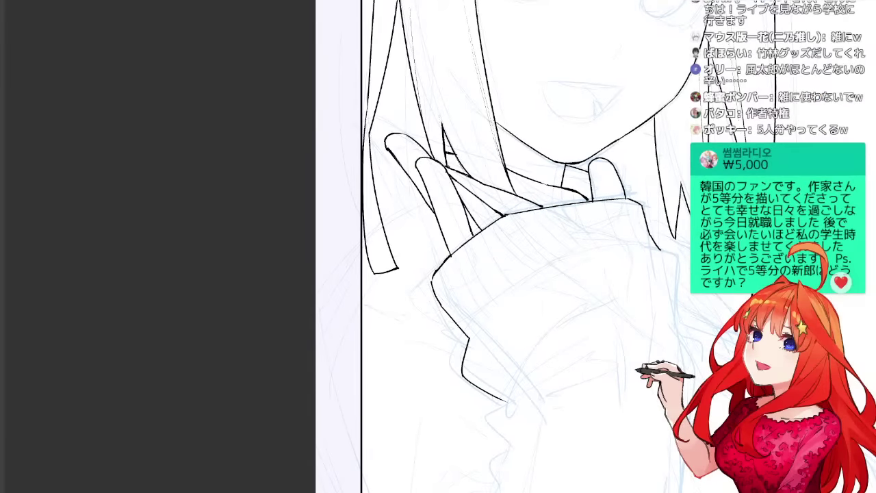
left_click_drag(479, 308, 567, 311)
left_click_drag(469, 226, 516, 203)
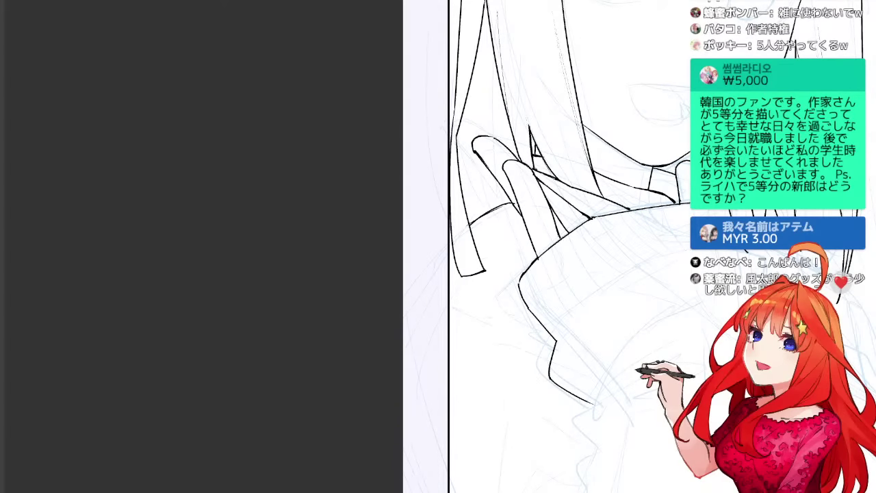
left_click_drag(575, 308, 478, 299)
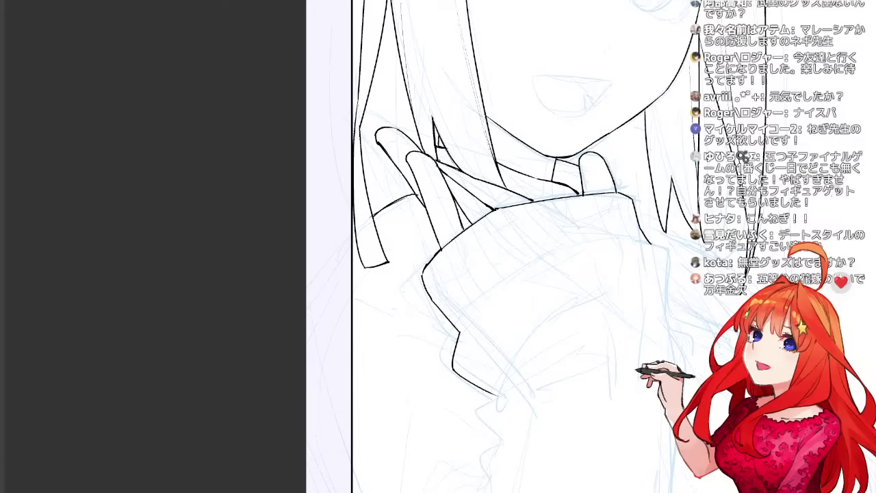
Ink the jagged hair tips and thin strand lines between the hanging ribbon tail and the raised fingers.
left_click_drag(499, 273, 496, 265)
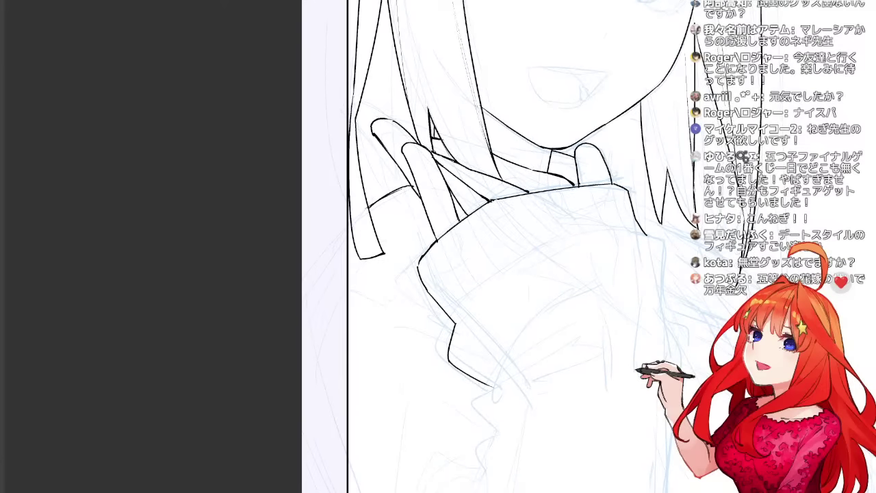
left_click_drag(505, 161, 525, 213)
left_click_drag(507, 185, 535, 344)
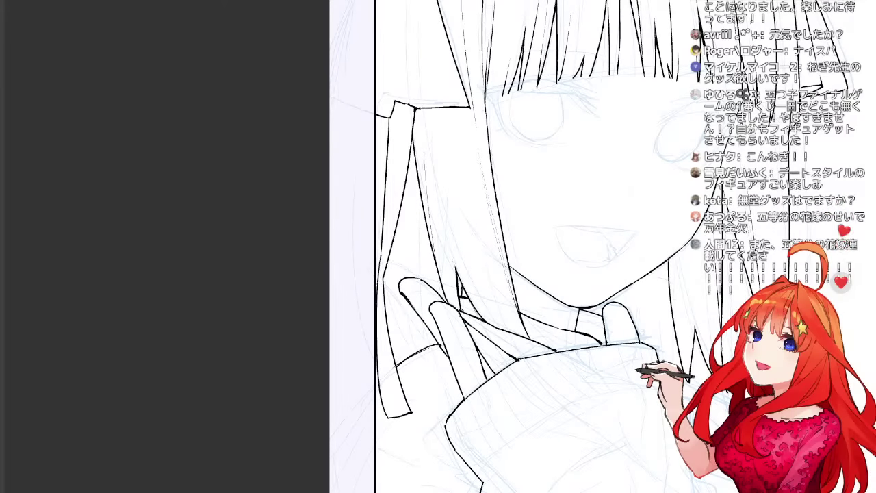
key("ctrl+comma")
key("ctrl+comma")
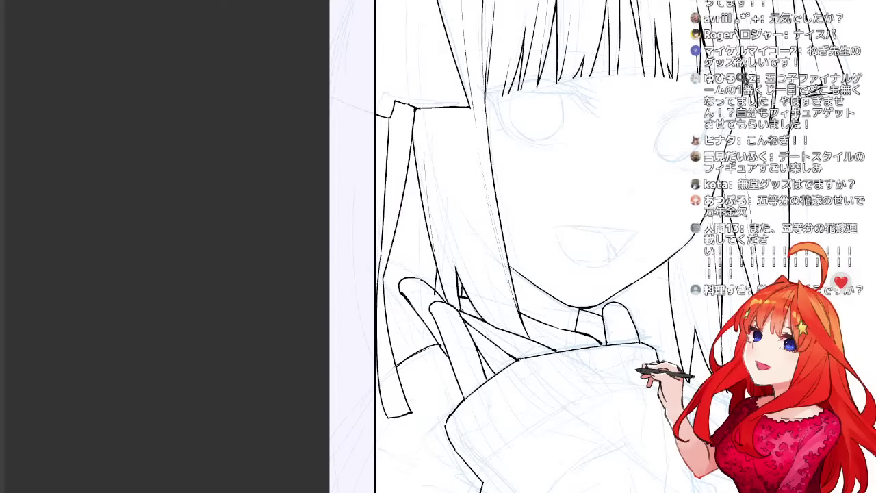
left_click_drag(384, 280, 409, 351)
mouse_move(406, 314)
left_mouse_down()
mouse_move(409, 350)
mouse_move(420, 340)
mouse_move(425, 346)
left_mouse_up()
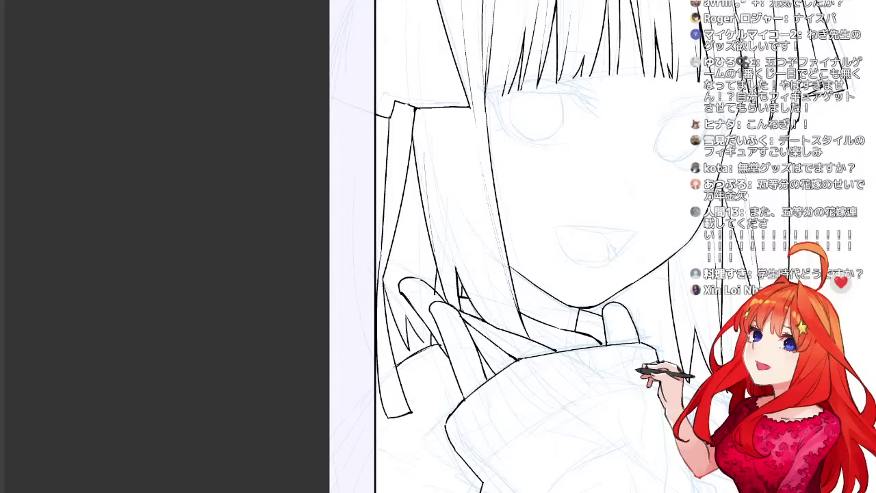
left_click_drag(409, 307, 419, 337)
left_click_drag(419, 338, 426, 345)
left_click_drag(398, 235, 402, 278)
key("ctrl+z")
key("ctrl+z")
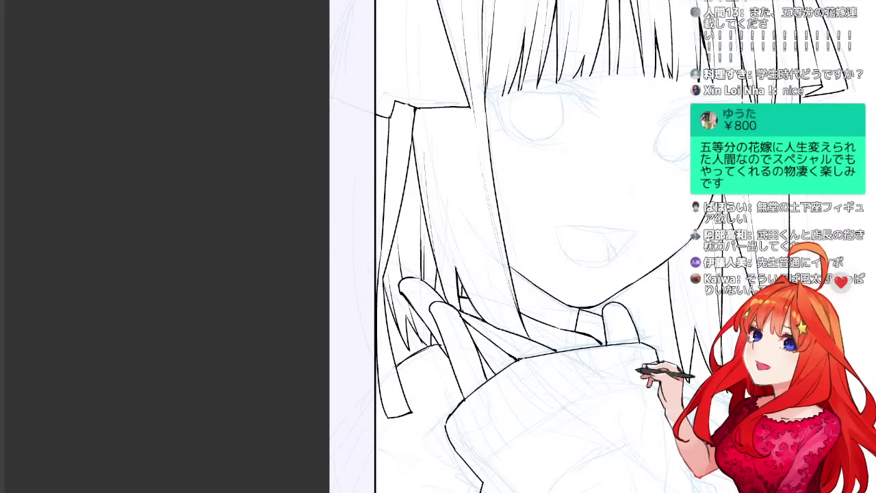
Check the inked face outline, bangs and side hair in mirrored and normal views at different magnifications.
key("h")
key("h")
left_click_drag(520, 274, 446, 251)
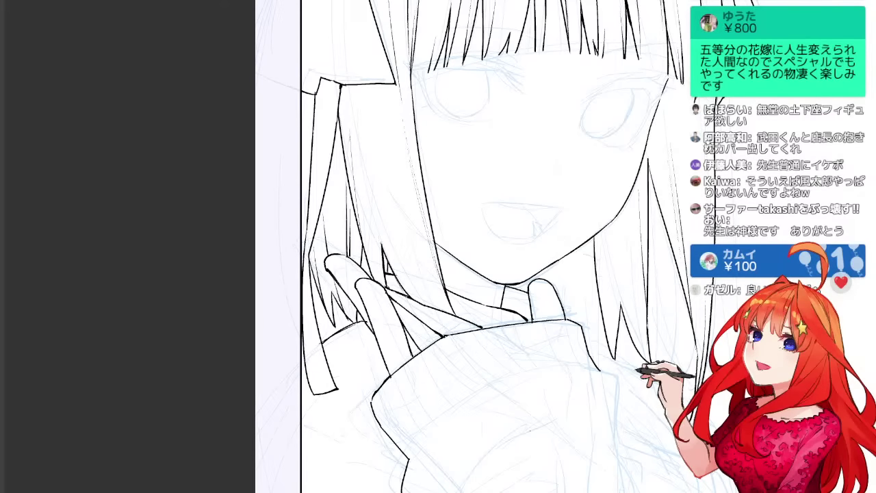
left_click_drag(625, 456, 619, 434)
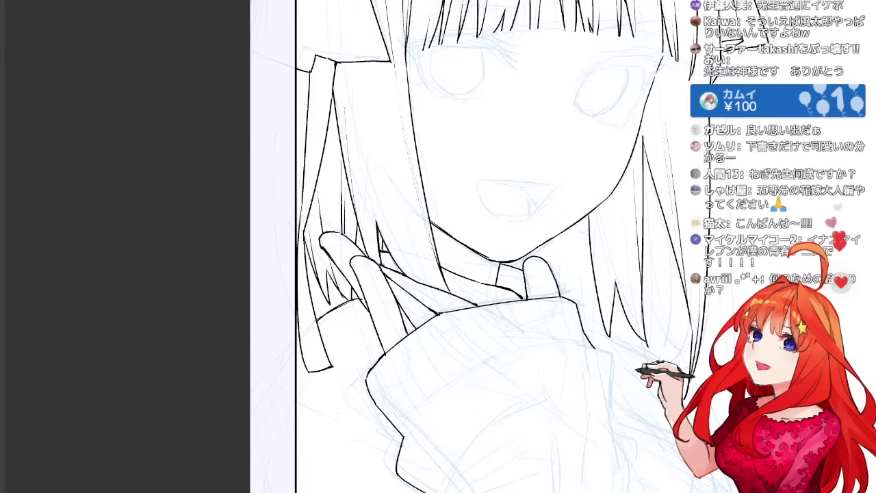
scroll(479, 246, "up", 5)
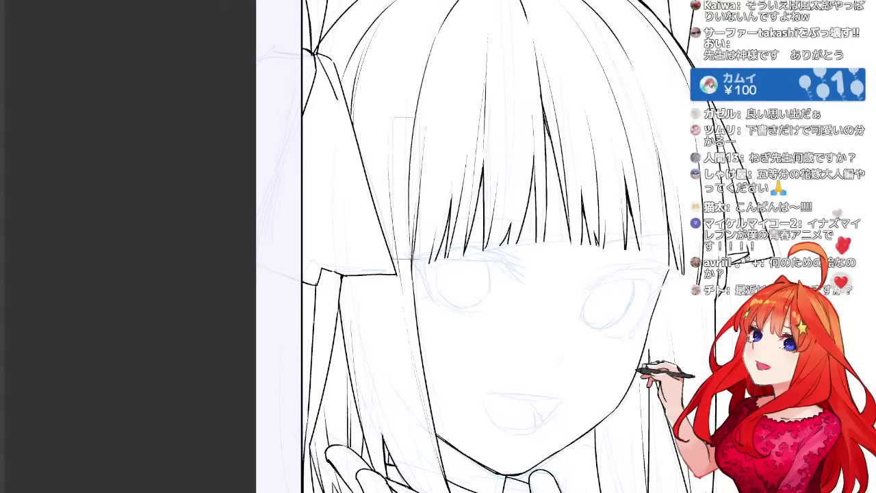
left_click_drag(479, 274, 491, 240)
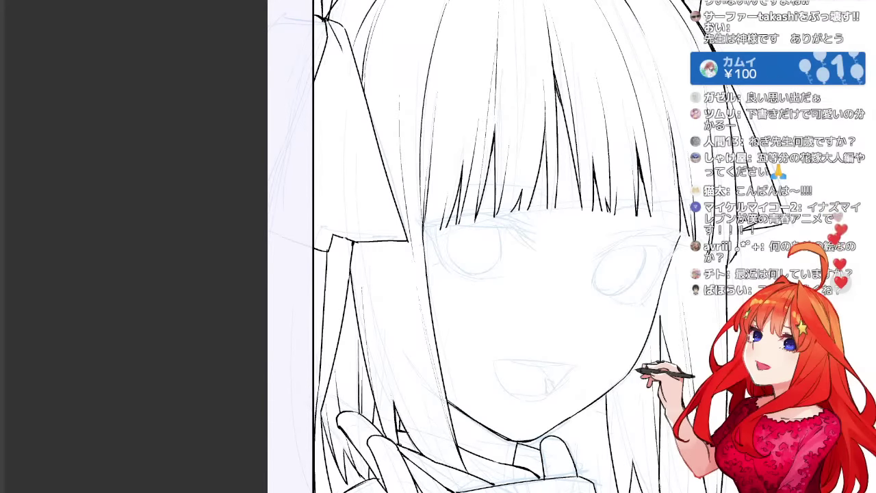
left_click_drag(479, 274, 438, 216)
scroll(701, 420, "down", 1)
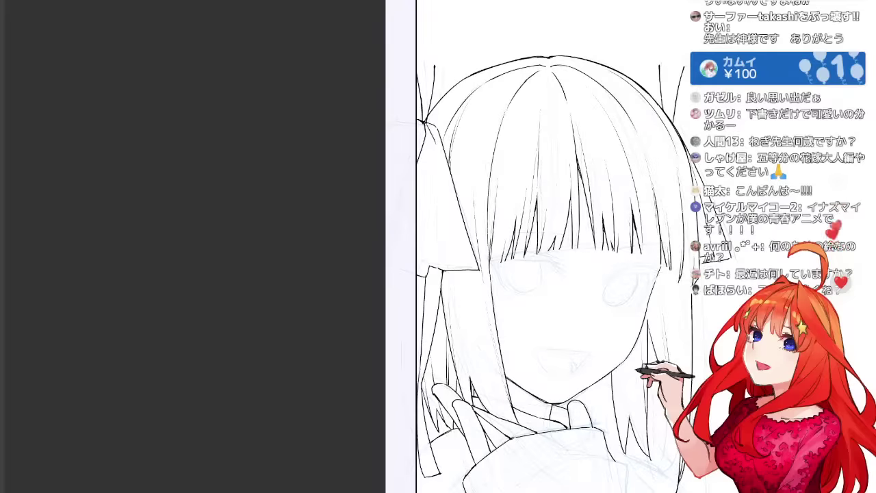
scroll(704, 415, "up", 1)
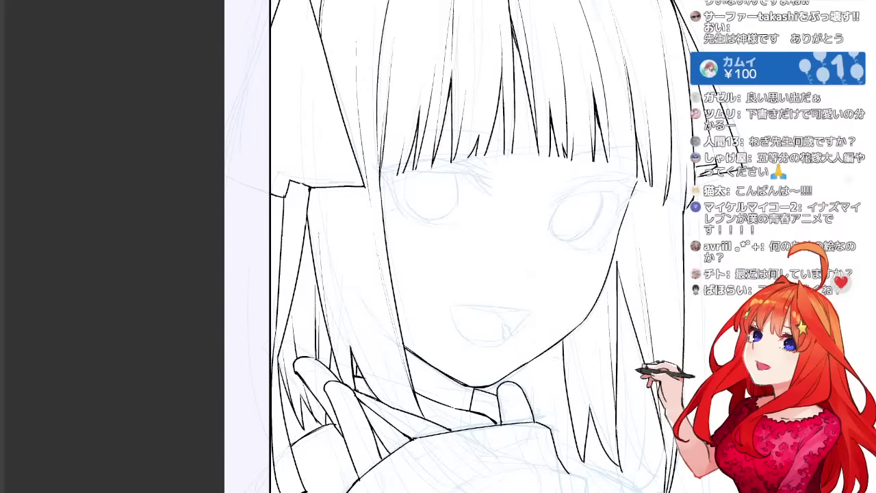
key("ctrl+z")
left_click_drag(562, 341, 541, 417)
left_click_drag(479, 274, 438, 263)
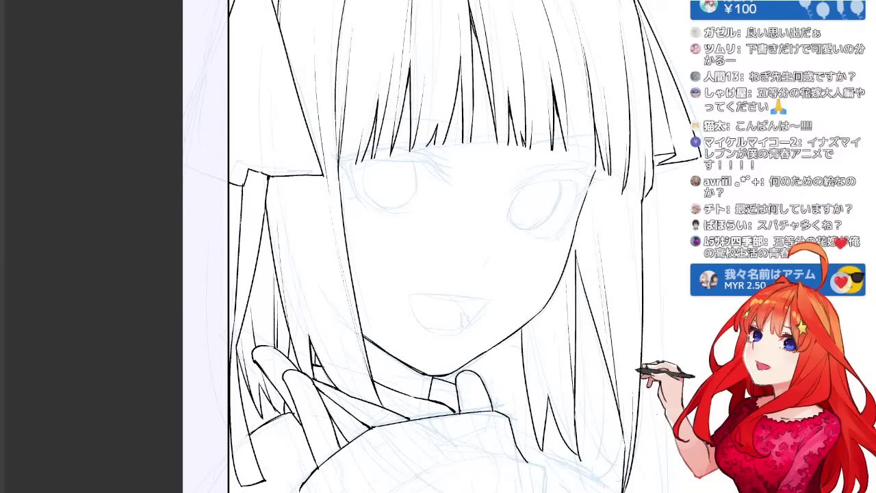
left_click_drag(465, 320, 440, 313)
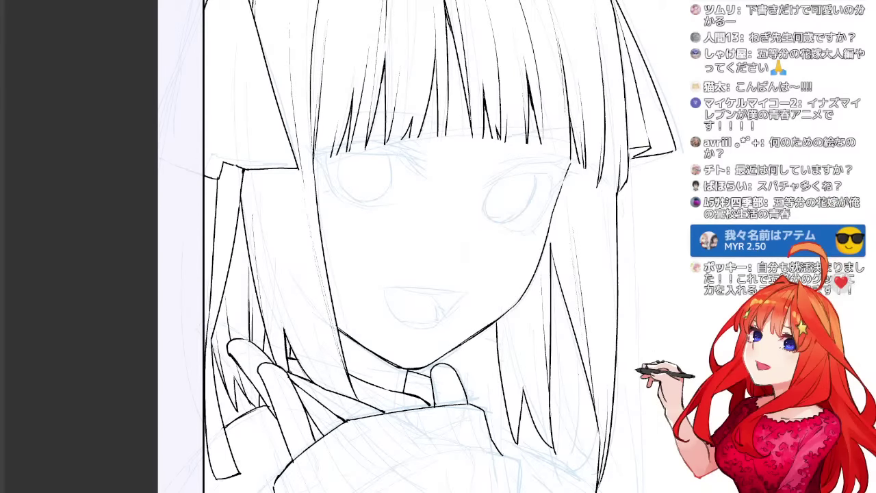
left_click_drag(465, 251, 507, 305)
Thicken the forked top of the side hair lock where it splits beside the cheek.
scroll(438, 247, "up", 5)
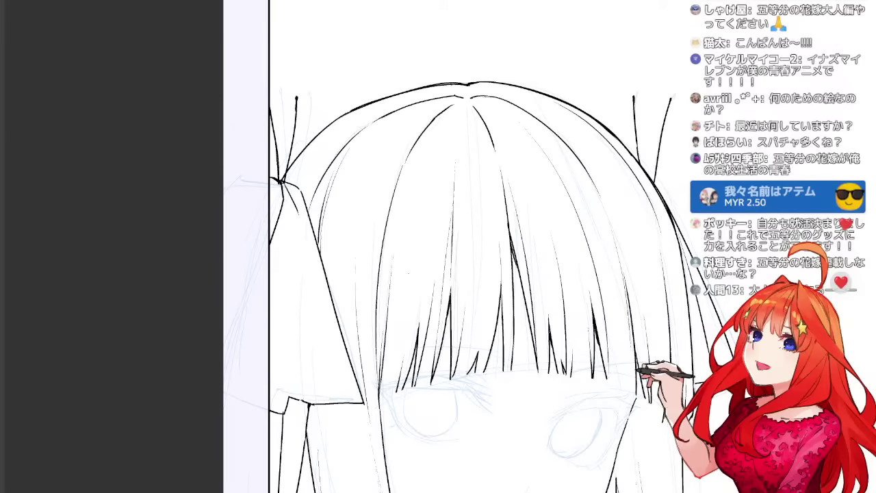
scroll(439, 246, "down", 3)
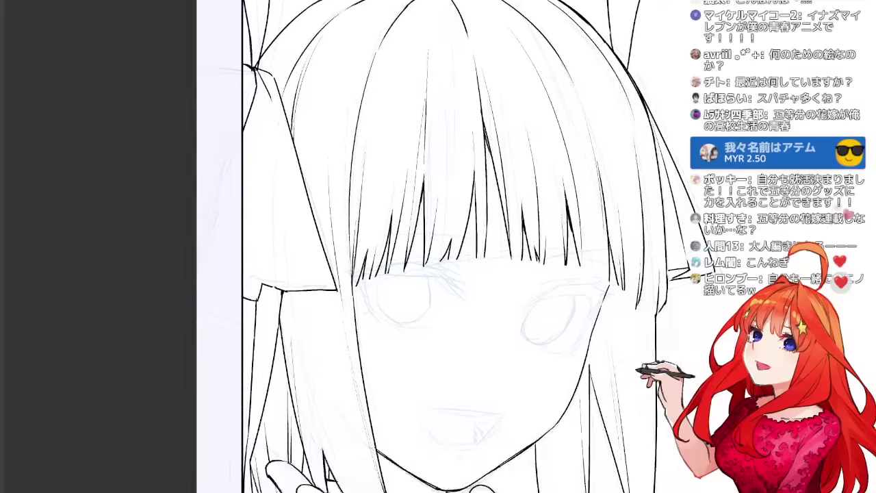
scroll(438, 247, "up", 2)
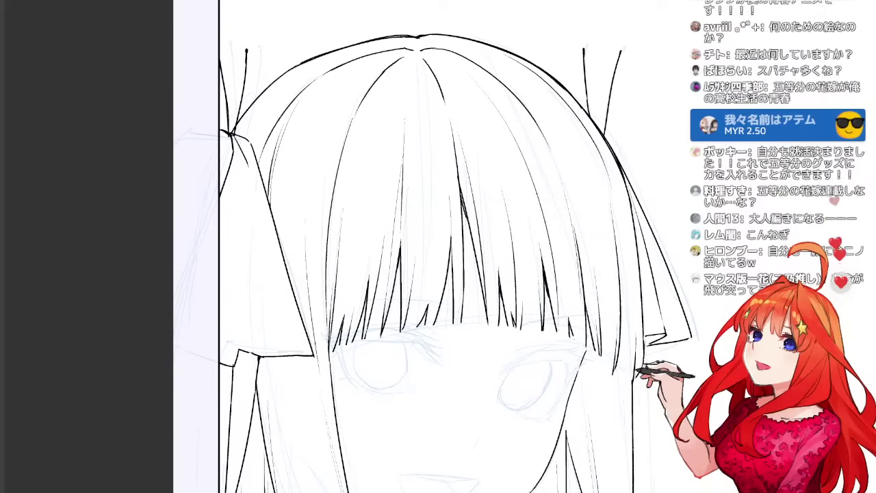
scroll(438, 246, "down", 3)
scroll(438, 247, "up", 4)
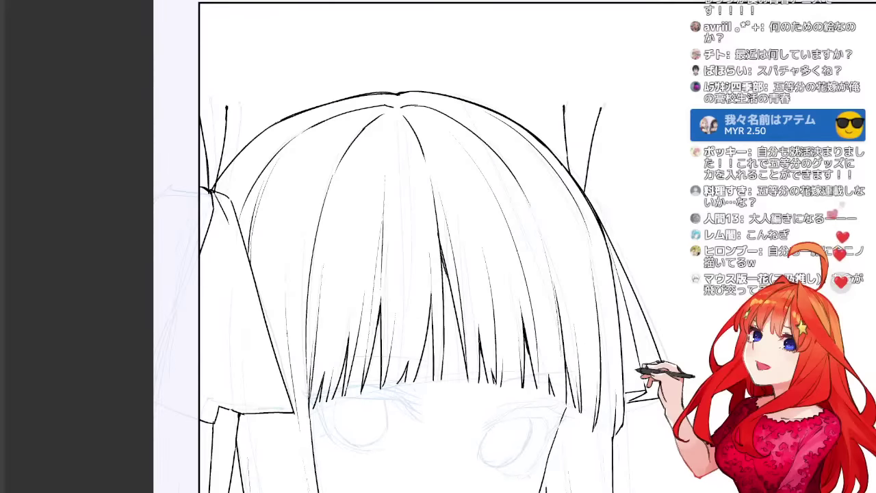
scroll(438, 247, "down", 5)
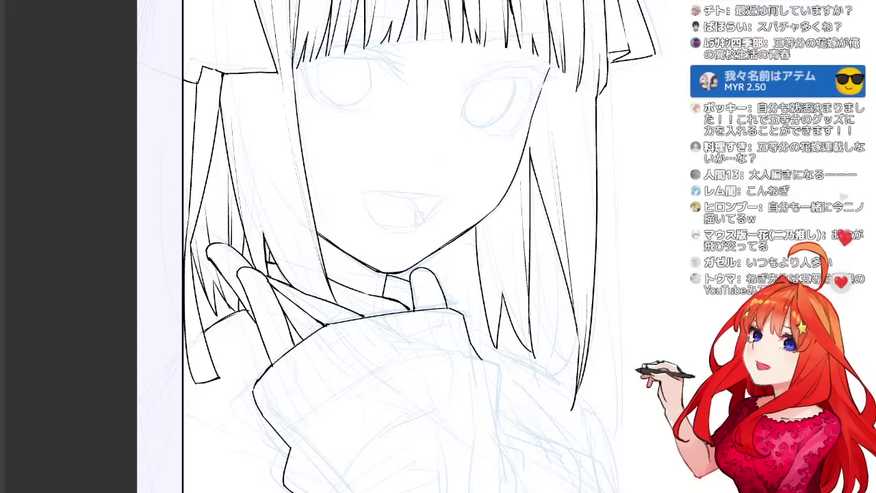
left_click_drag(530, 158, 542, 200)
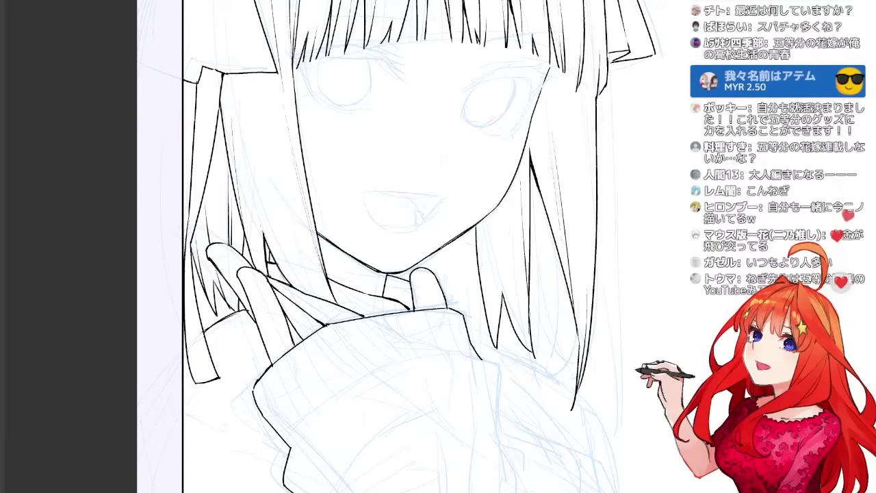
Ink the stepped outer edges of the sleeve below the cuff on both sides of the forearm.
left_click_drag(411, 343, 451, 142)
mouse_move(520, 159)
left_mouse_down()
mouse_move(542, 213)
mouse_move(559, 227)
mouse_move(560, 276)
left_mouse_up()
mouse_move(521, 217)
left_mouse_down()
mouse_move(544, 233)
mouse_move(559, 301)
mouse_move(553, 358)
left_mouse_up()
mouse_move(410, 308)
left_mouse_down()
mouse_move(515, 134)
mouse_move(456, 154)
mouse_move(455, 142)
mouse_move(463, 183)
left_mouse_up()
key("ctrl+z")
key("ctrl+z")
mouse_move(450, 144)
left_mouse_down()
mouse_move(465, 196)
mouse_move(473, 136)
left_mouse_up()
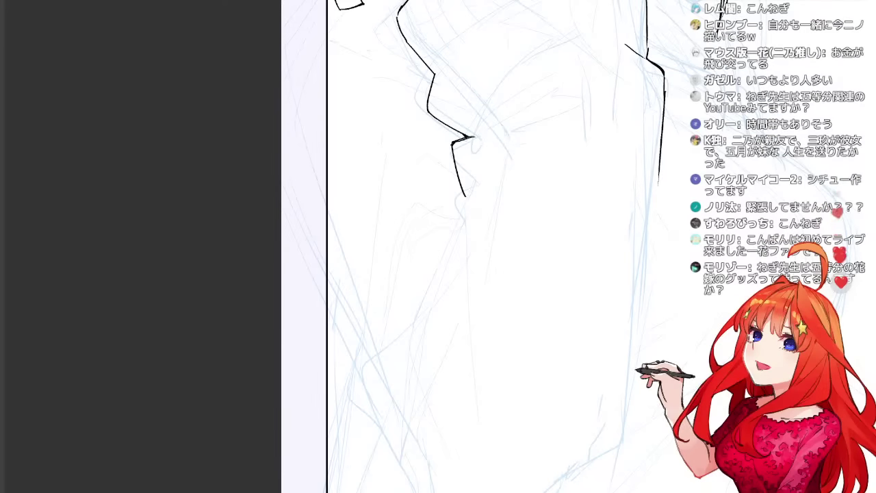
Ink the two long curved fold lines across the sleeve below the raised fingers.
mouse_move(471, 137)
left_mouse_down()
mouse_move(504, 106)
mouse_move(423, 401)
mouse_move(470, 355)
left_mouse_up()
key("ctrl+z")
mouse_move(422, 394)
left_mouse_down()
mouse_move(448, 352)
mouse_move(548, 299)
left_mouse_up()
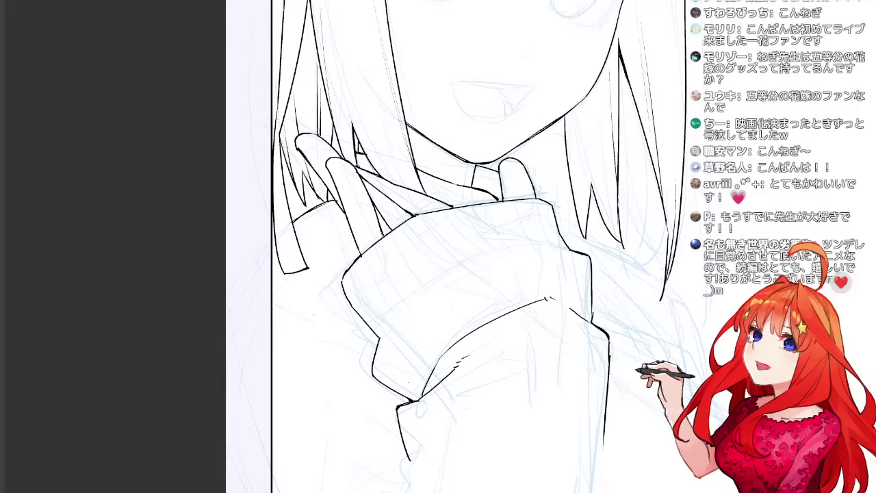
mouse_move(381, 337)
left_mouse_down()
mouse_move(420, 290)
mouse_move(500, 251)
mouse_move(564, 248)
left_mouse_up()
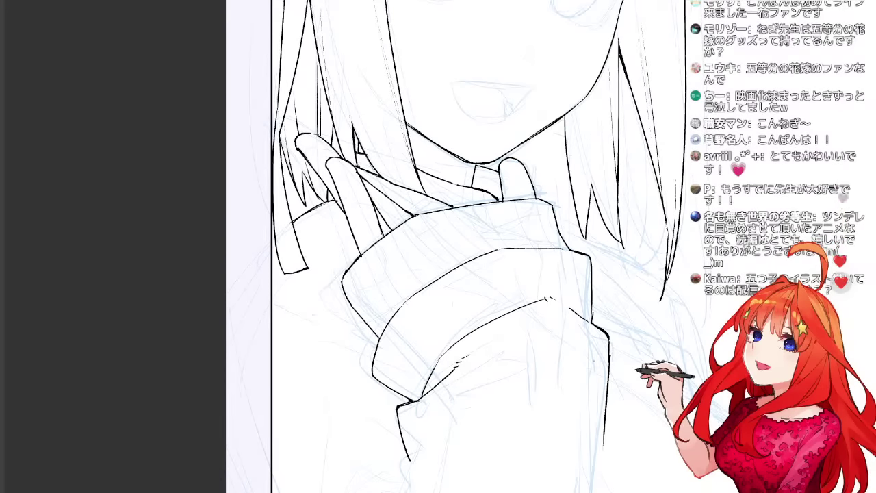
Ink three parallel diagonal stripe lines across the upper cuff below the fingers.
mouse_move(472, 208)
left_mouse_down()
mouse_move(412, 257)
mouse_move(435, 277)
left_mouse_up()
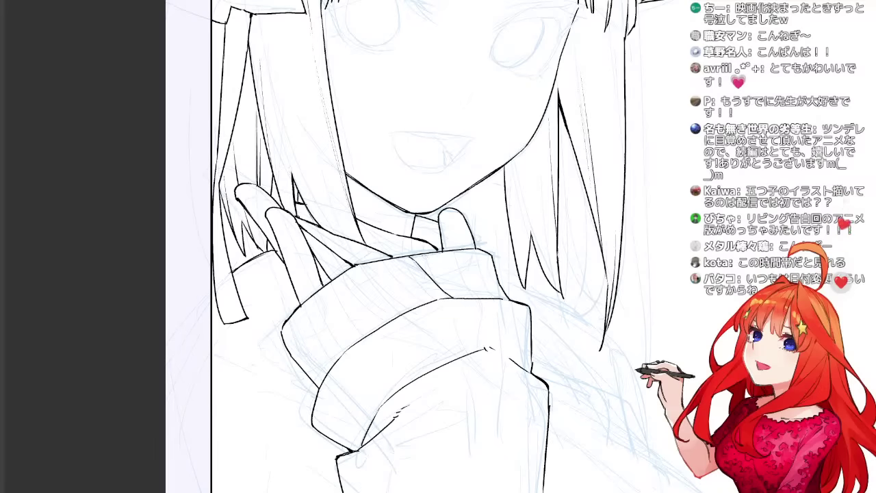
left_click_drag(477, 336, 483, 277)
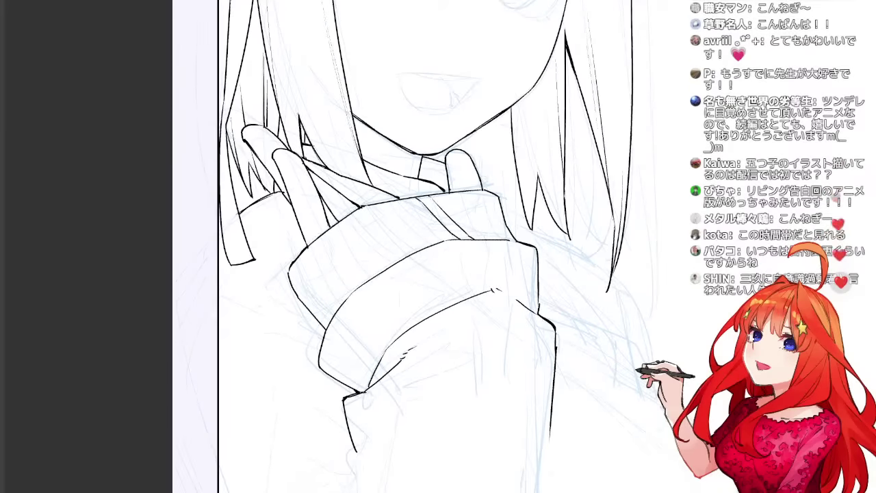
scroll(424, 247, "down", 2)
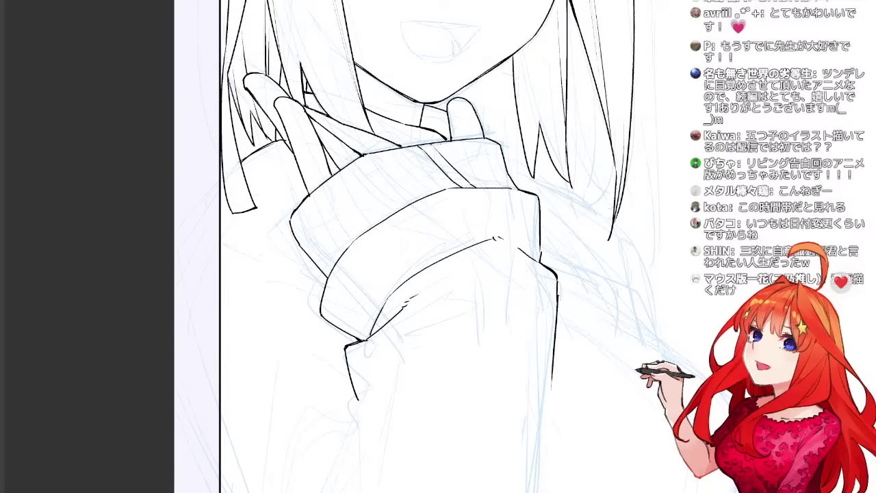
left_click_drag(441, 143, 487, 187)
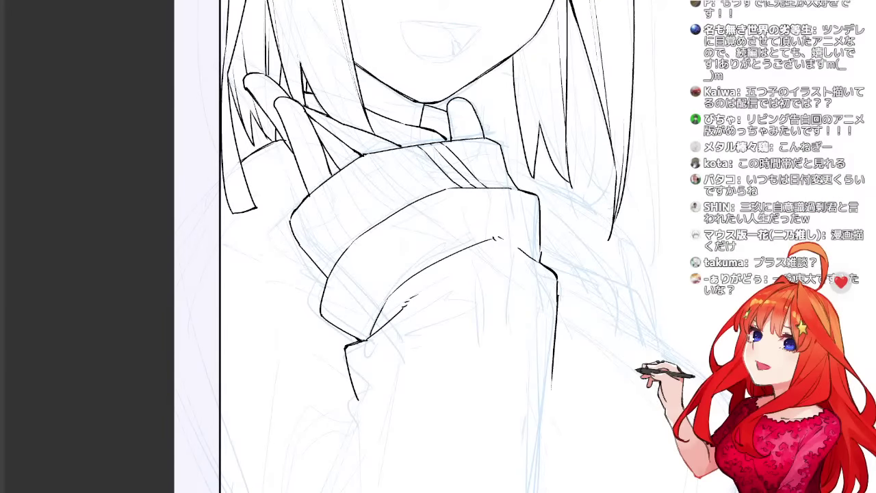
Ink evenly spaced diagonal rib lines across the upper cuff from the existing stripes to its corner below the single raised finger.
left_click_drag(453, 141, 494, 186)
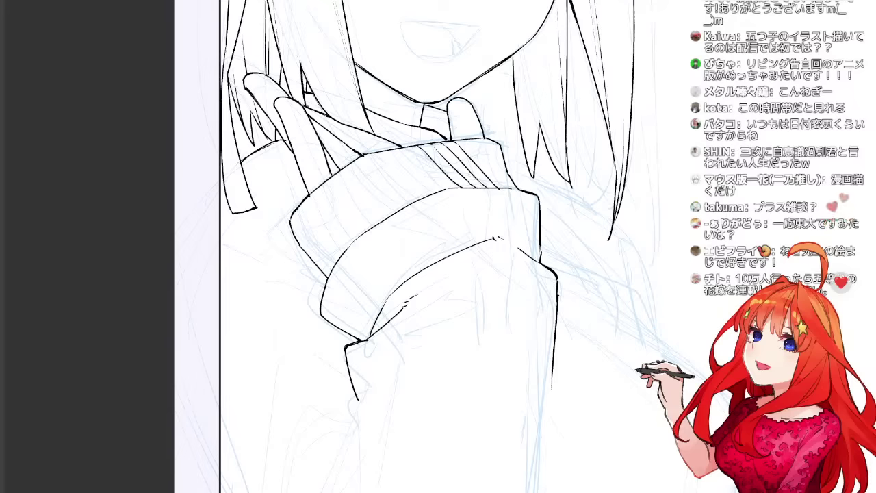
left_click_drag(471, 144, 503, 184)
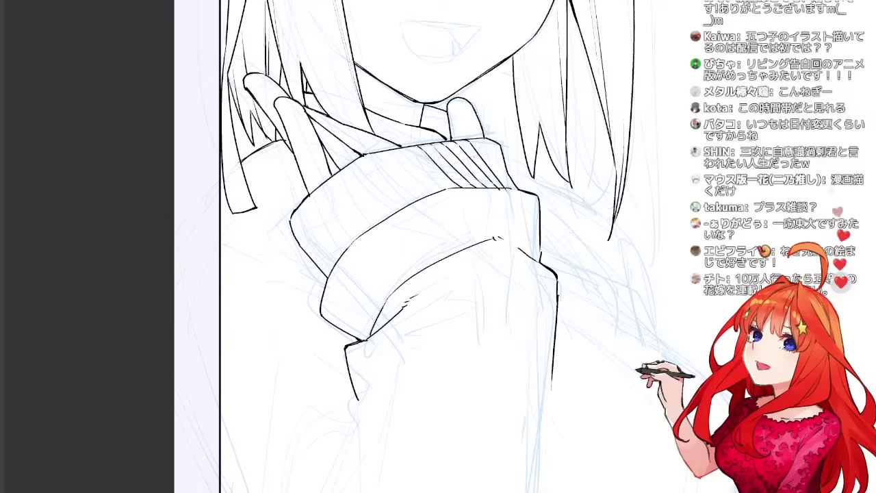
key("ctrl+z")
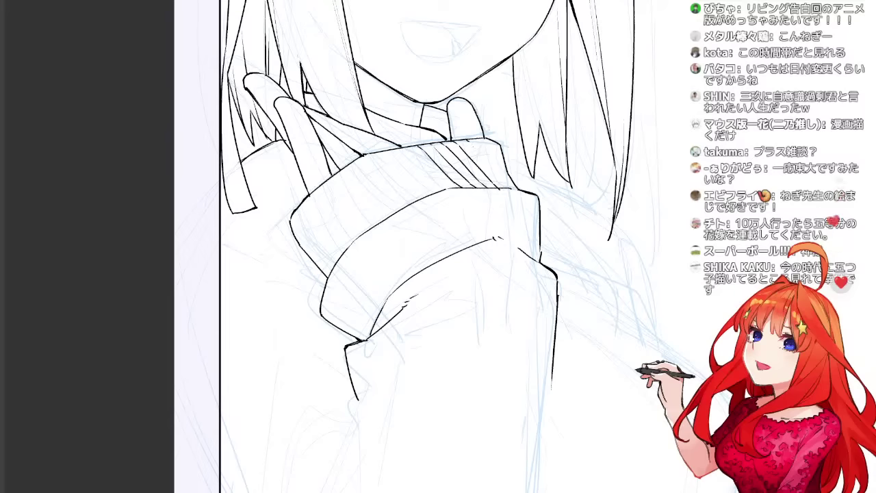
left_click_drag(469, 142, 505, 182)
left_click_drag(484, 142, 519, 189)
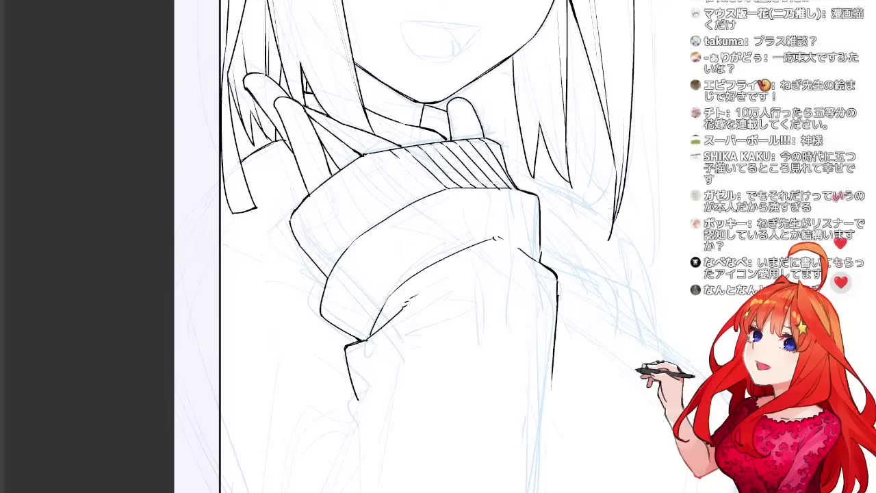
Continue the parallel diagonal rib lines across the rest of the cuff, below the two raised fingers and down to its outer end.
left_click_drag(377, 157, 416, 189)
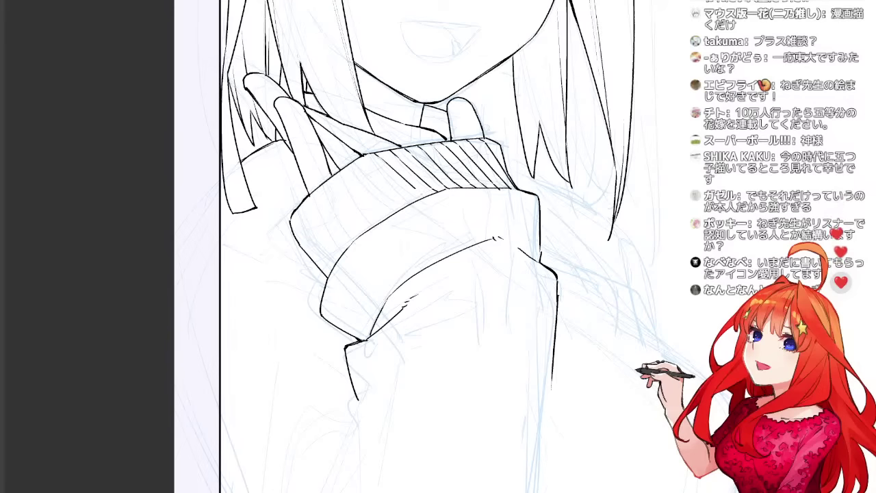
key("ctrl+z")
left_click_drag(383, 158, 427, 196)
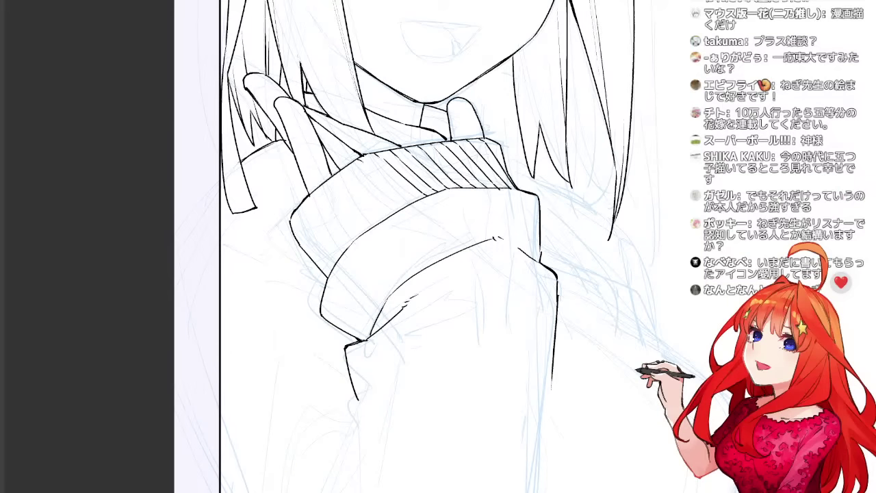
left_click_drag(362, 160, 404, 194)
left_click_drag(348, 166, 399, 205)
left_click_drag(347, 179, 385, 211)
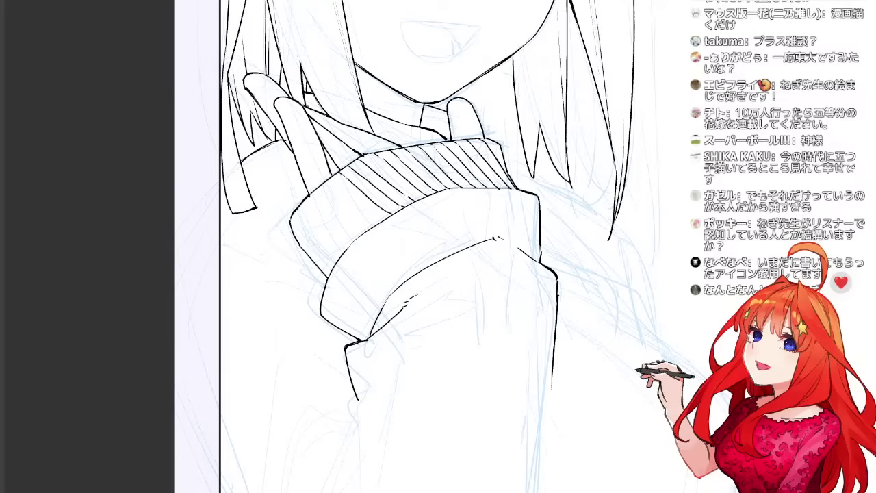
mouse_move(334, 184)
left_mouse_down()
mouse_move(367, 211)
mouse_move(369, 227)
left_mouse_up()
left_click_drag(310, 195, 356, 235)
left_click_drag(307, 210, 347, 246)
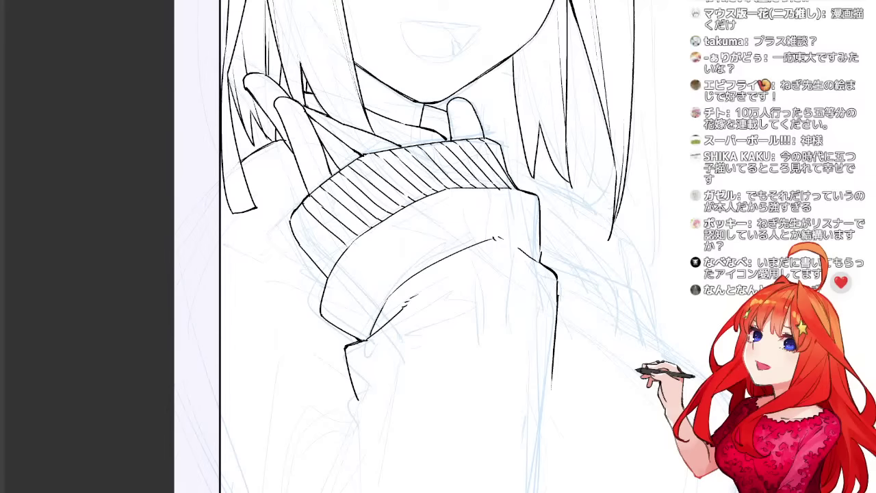
left_click_drag(299, 218, 341, 257)
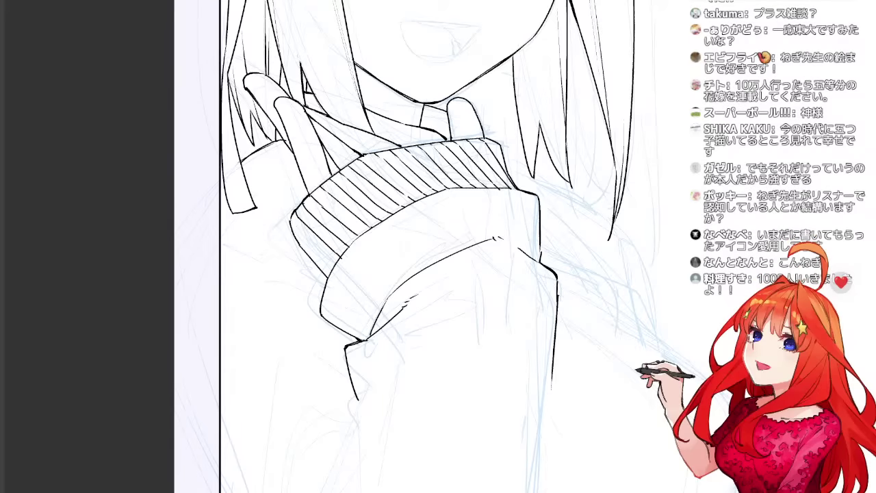
left_click_drag(292, 221, 332, 268)
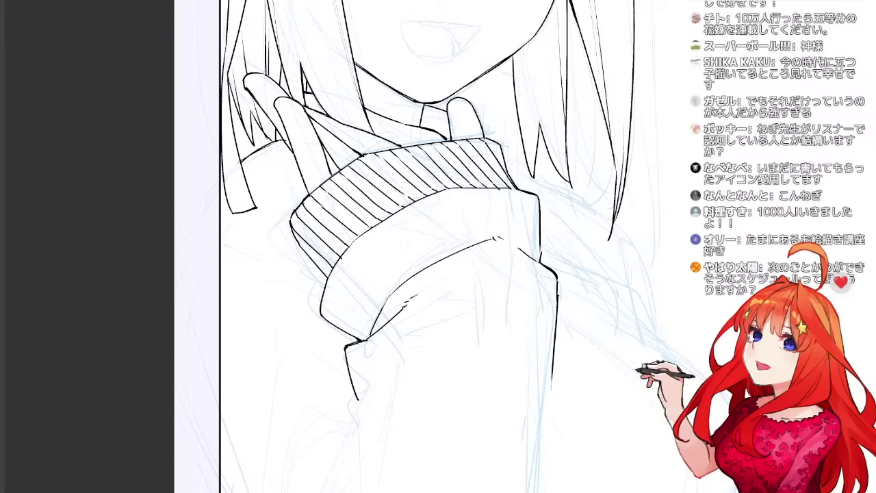
Refine a thin strand line in the side hair beside the cheek, just above the raised fingers.
left_click_drag(425, 232, 450, 293)
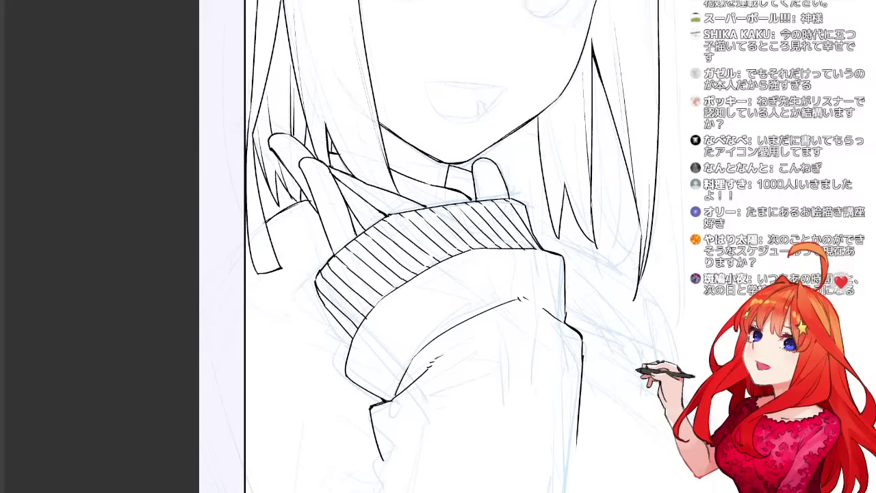
left_click_drag(622, 334, 645, 266)
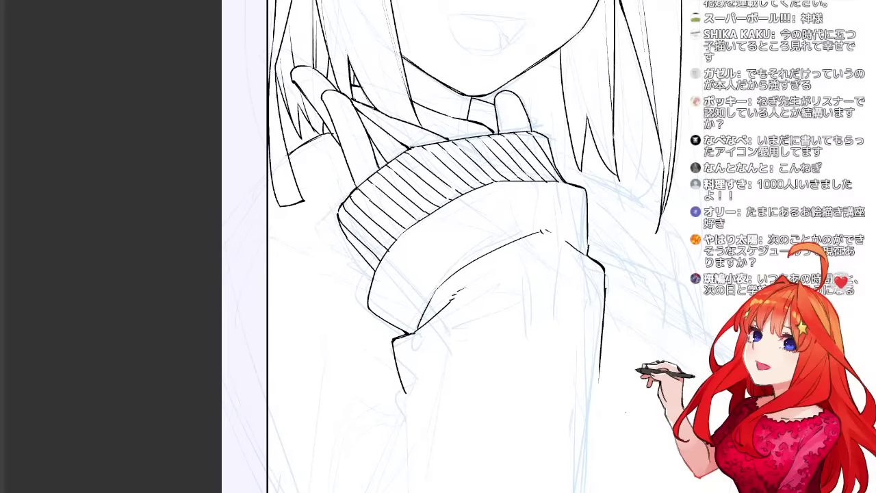
left_click_drag(452, 151, 447, 338)
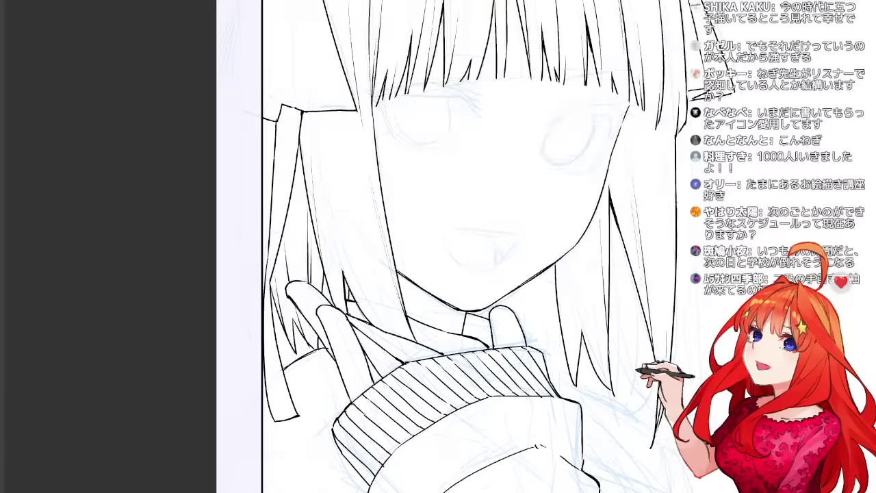
left_click_drag(452, 178, 437, 307)
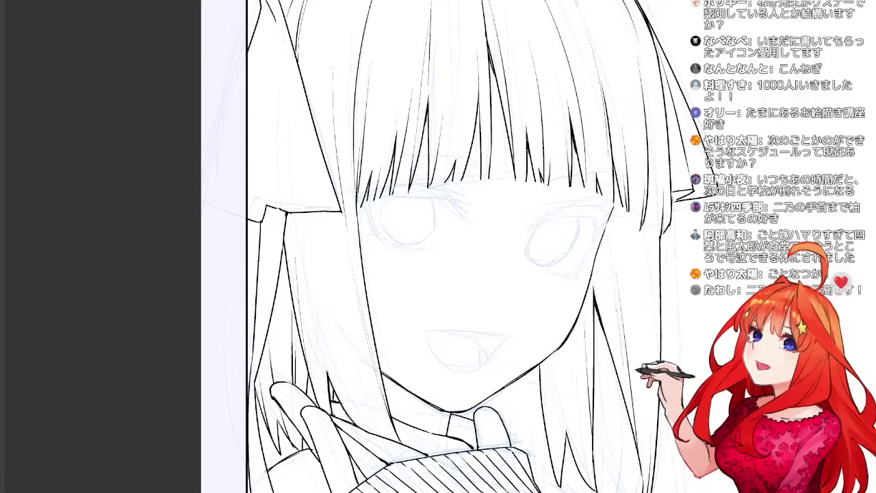
left_click_drag(452, 274, 486, 233)
key("ctrl+minus")
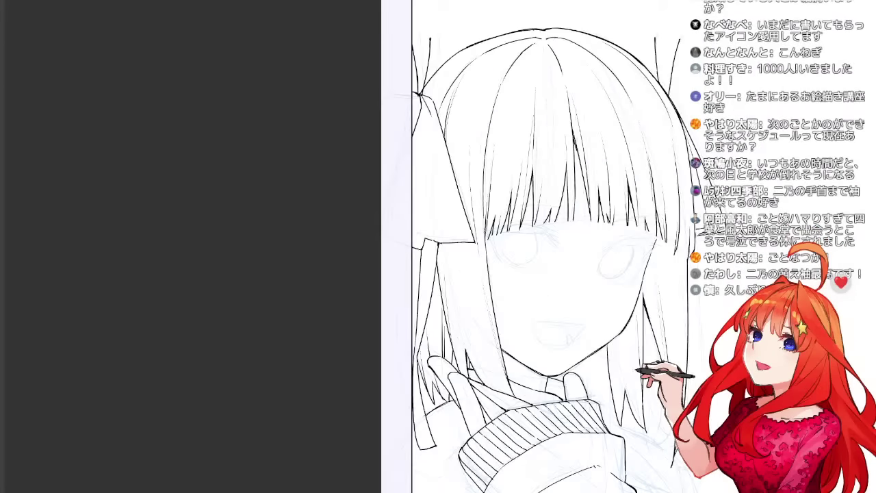
left_click_drag(507, 356, 477, 164)
key("ctrl+plus")
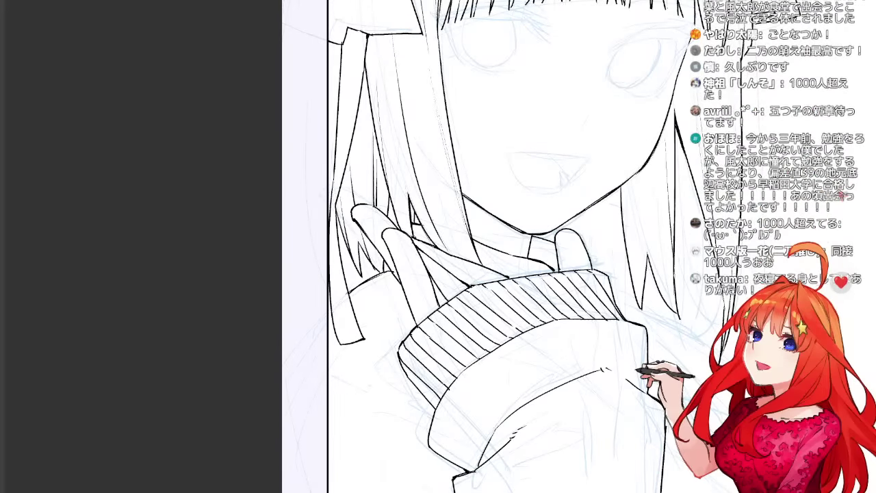
left_click_drag(416, 175, 436, 247)
key("ctrl+z")
left_click_drag(410, 139, 446, 253)
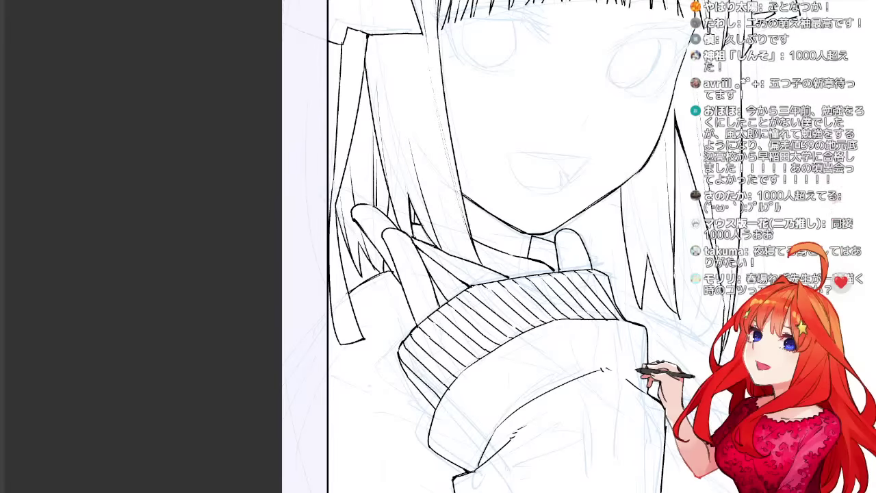
Review the inked fringe, side hair, face and cuff across the drawing, including with the canvas mirrored.
scroll(506, 246, "up", 5)
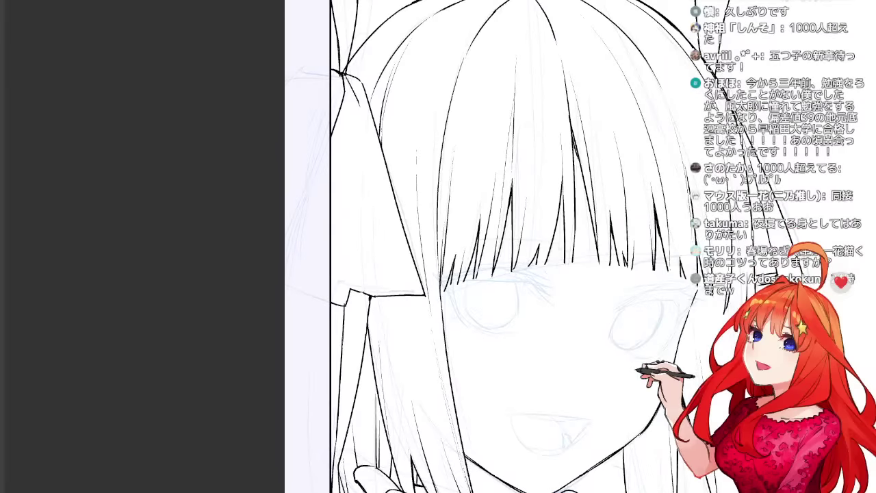
left_click_drag(507, 343, 419, 144)
left_click_drag(541, 251, 548, 358)
key("ctrl+z")
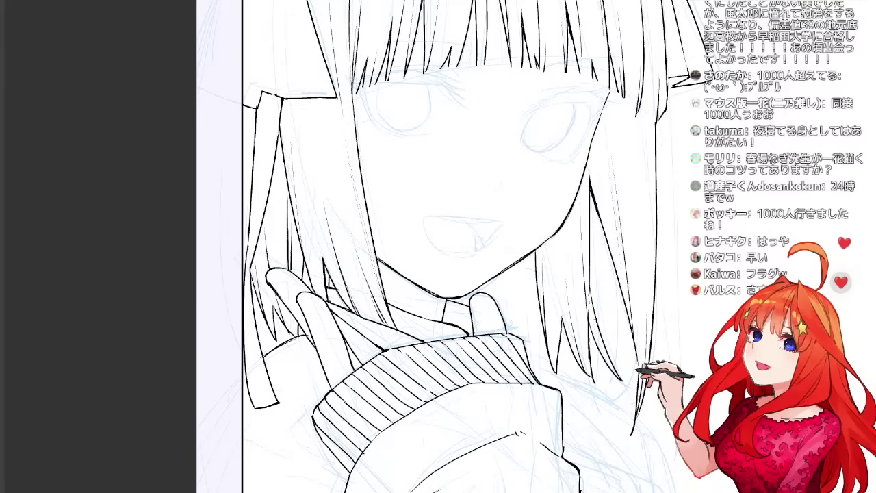
left_click_drag(465, 308, 420, 251)
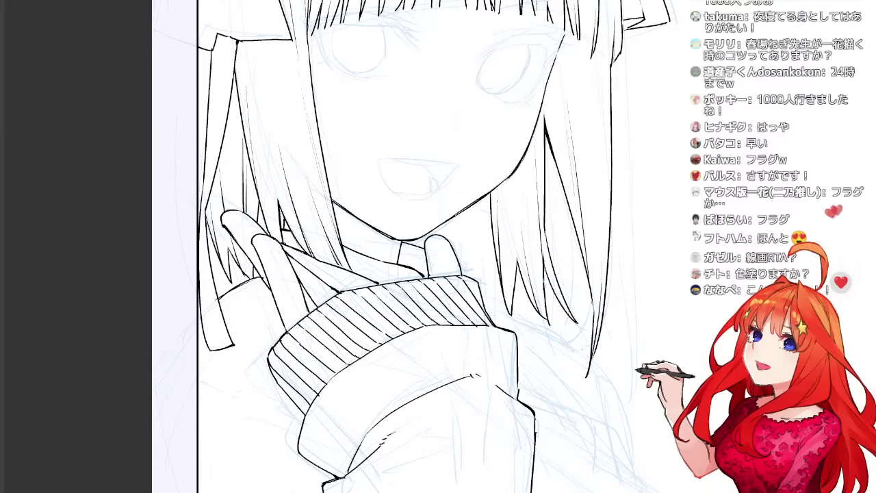
left_click_drag(425, 171, 460, 348)
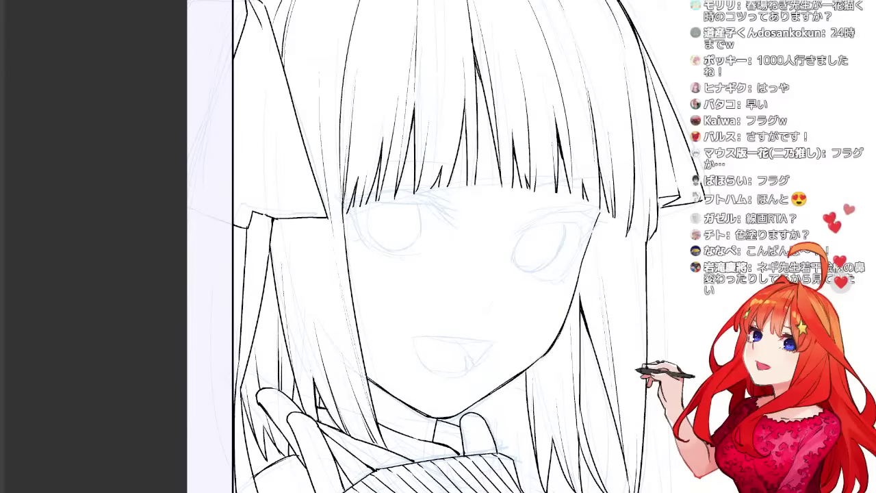
mouse_move(425, 178)
left_mouse_down()
mouse_move(491, 341)
mouse_move(436, 193)
left_mouse_up()
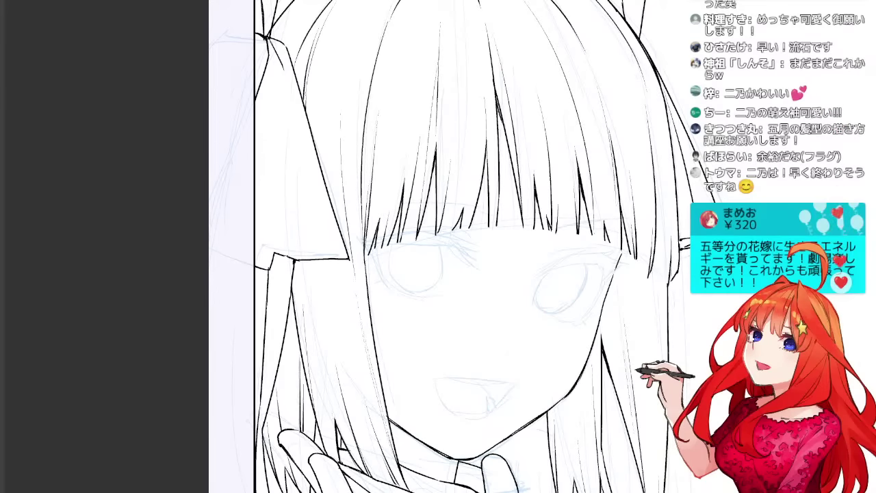
left_click_drag(438, 274, 491, 232)
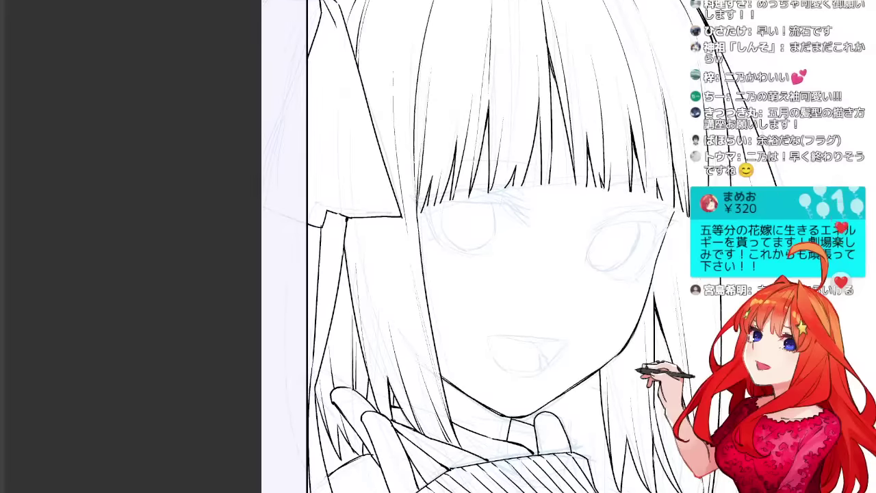
mouse_move(438, 246)
left_mouse_down()
mouse_move(473, 246)
mouse_move(515, 271)
left_mouse_up()
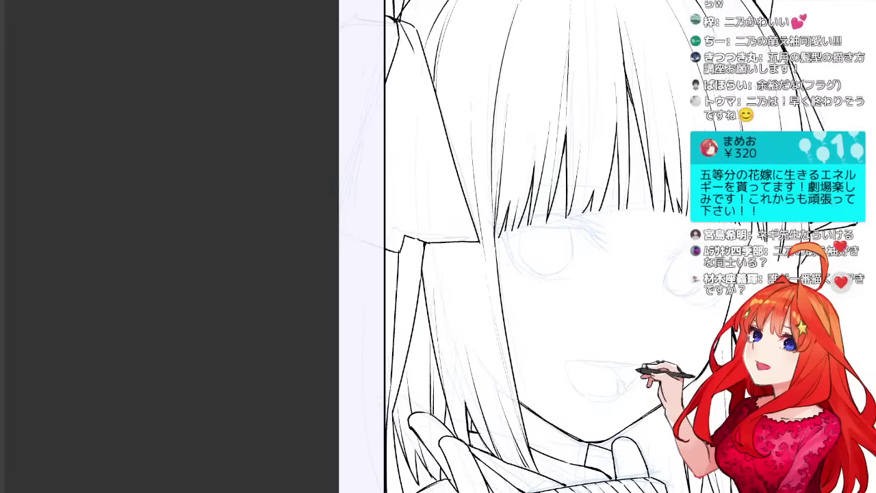
left_click_drag(480, 205, 468, 403)
left_click_drag(541, 186, 523, 361)
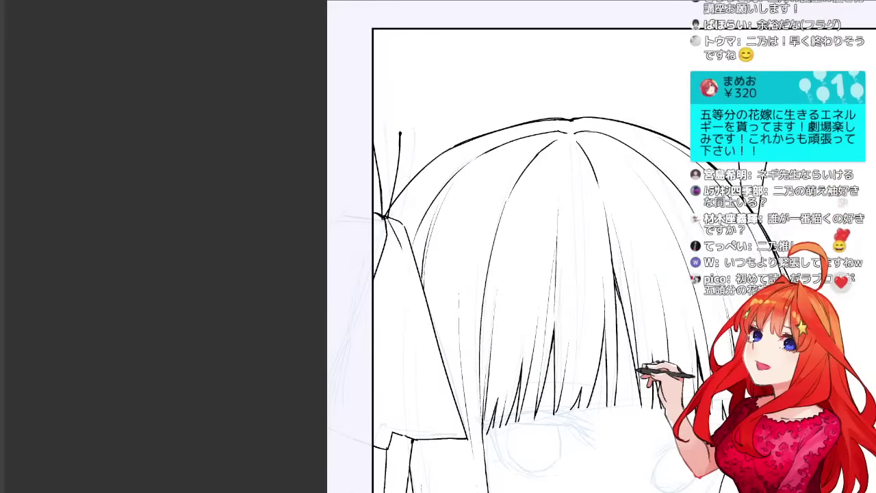
left_click_drag(535, 222, 522, 333)
key("ctrl+z")
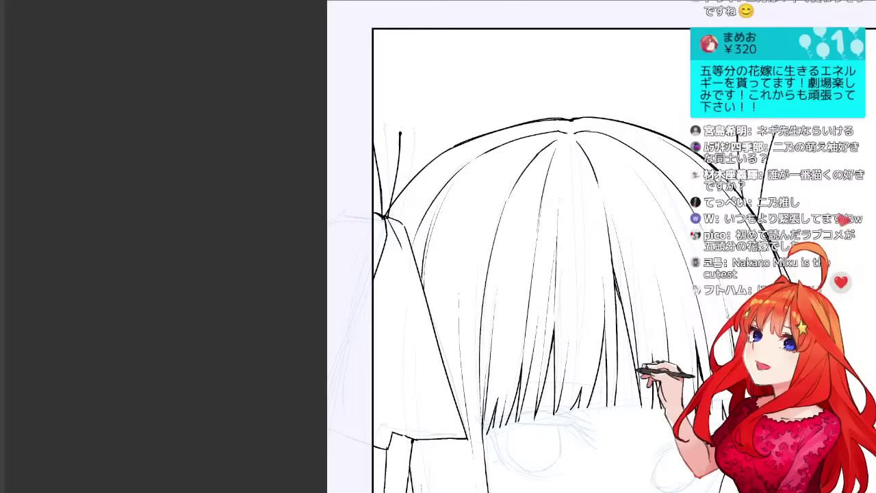
left_click_drag(507, 370, 405, 131)
key("h")
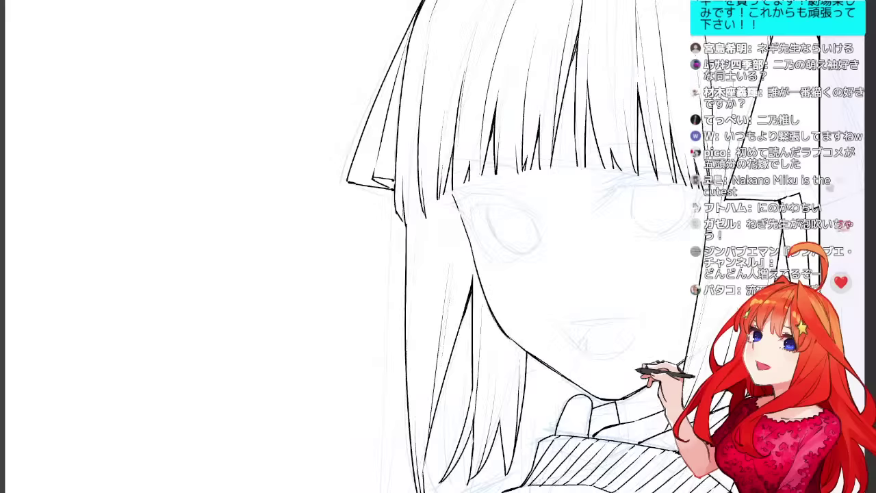
key("h")
Ink the shoulder line slanting from below the side hair lock to the outer edge of the raised cuff.
left_click_drag(479, 342, 476, 209)
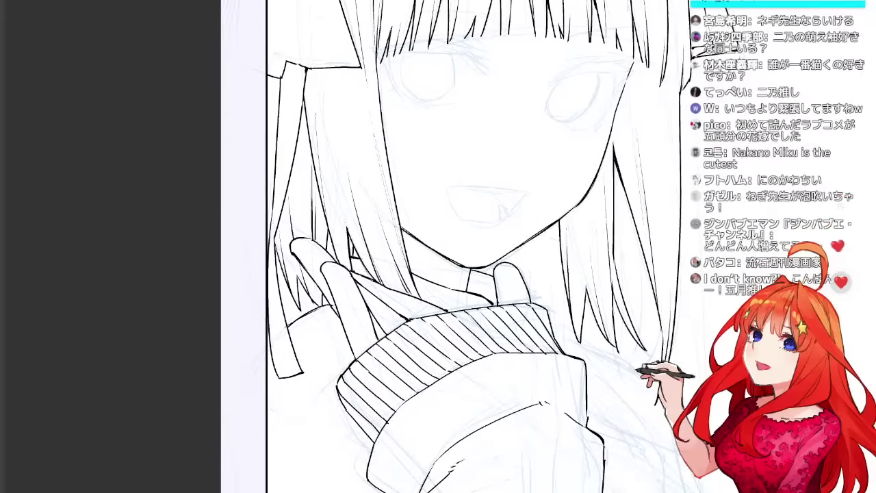
left_click_drag(472, 342, 474, 156)
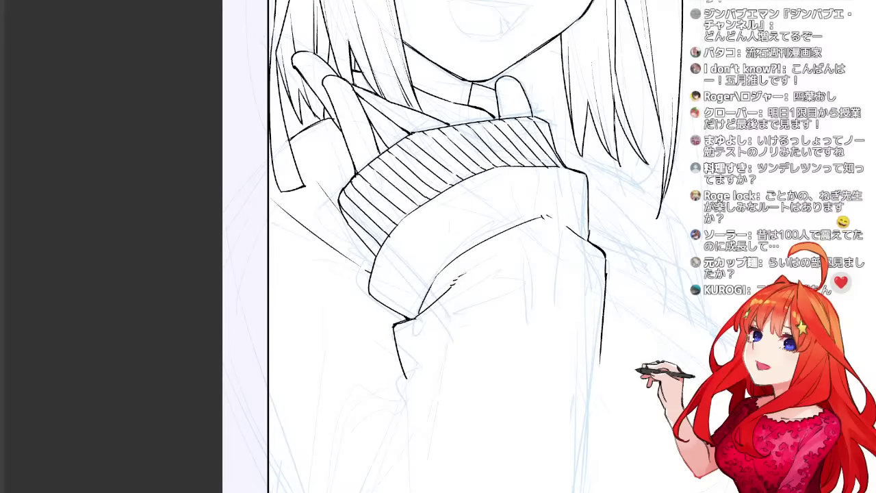
left_click_drag(438, 274, 492, 287)
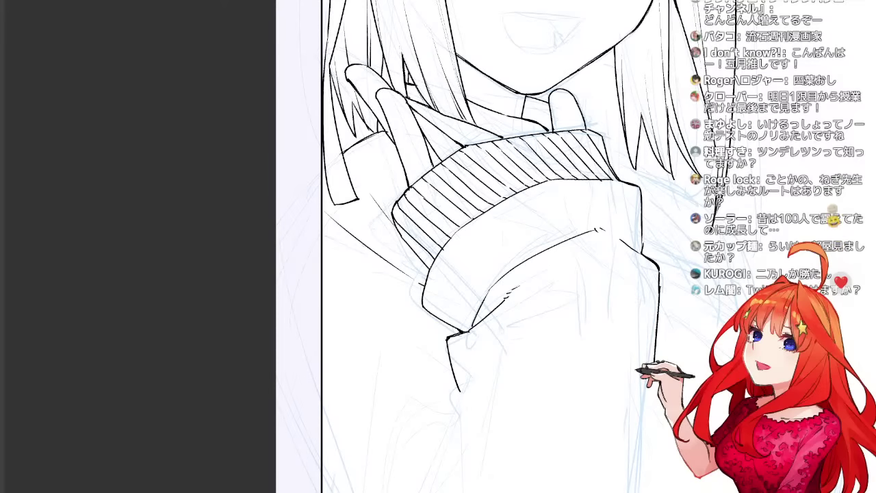
left_click_drag(493, 308, 498, 228)
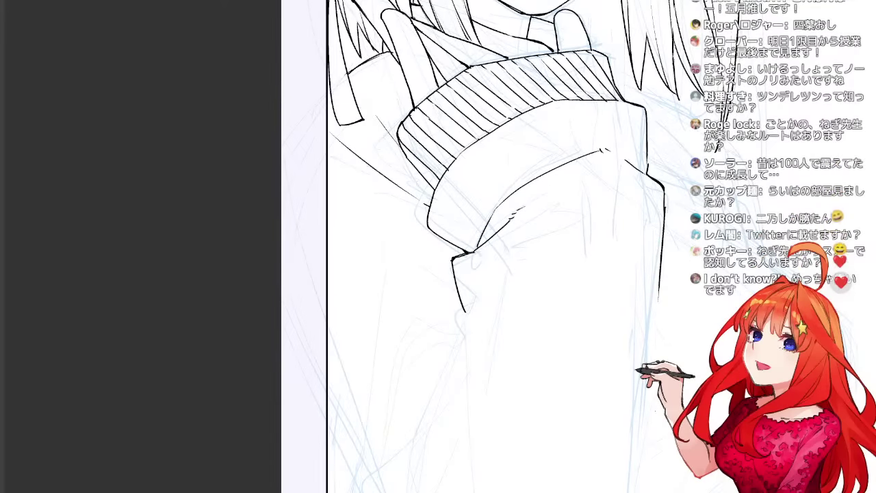
left_click_drag(493, 274, 487, 297)
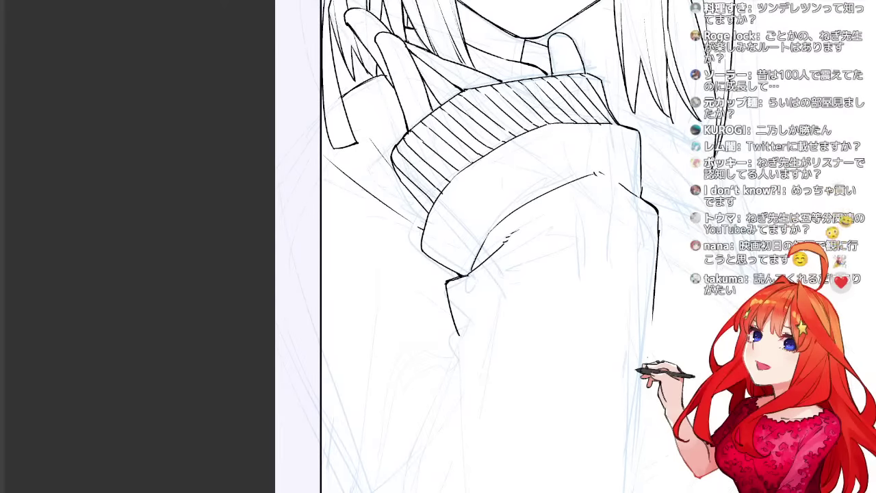
Ink short fold lines at the sleeve's pinched corner below the cuff and add a small step to the forearm edge beneath it.
left_click_drag(480, 226, 473, 277)
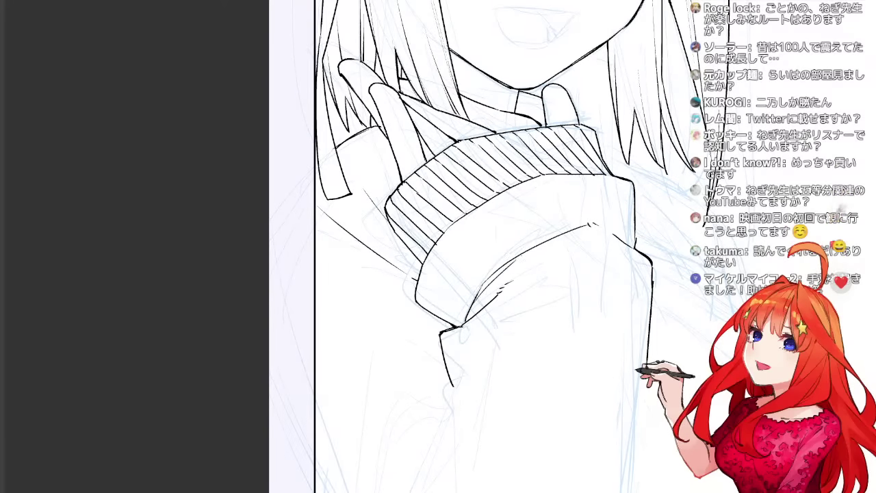
mouse_move(458, 327)
left_mouse_down()
mouse_move(457, 278)
mouse_move(451, 303)
left_mouse_up()
key("ctrl+z")
key("ctrl+z")
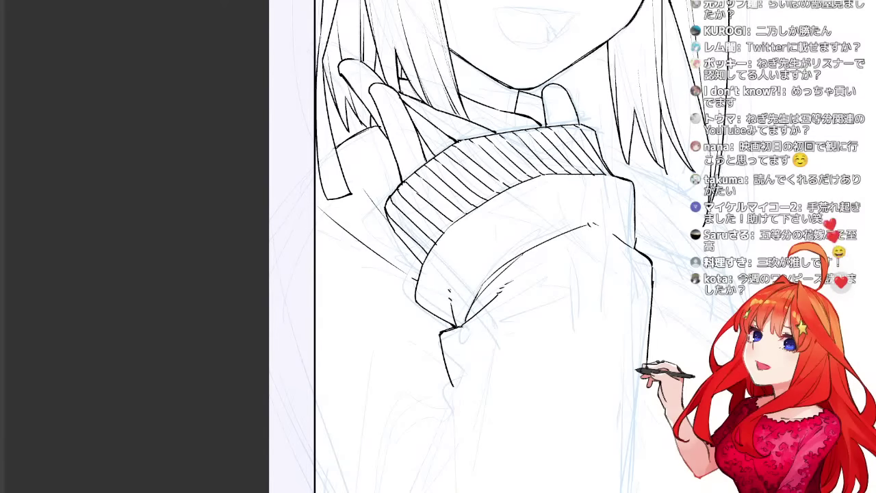
mouse_move(473, 383)
left_mouse_down()
mouse_move(492, 208)
mouse_move(464, 232)
mouse_move(490, 203)
left_mouse_up()
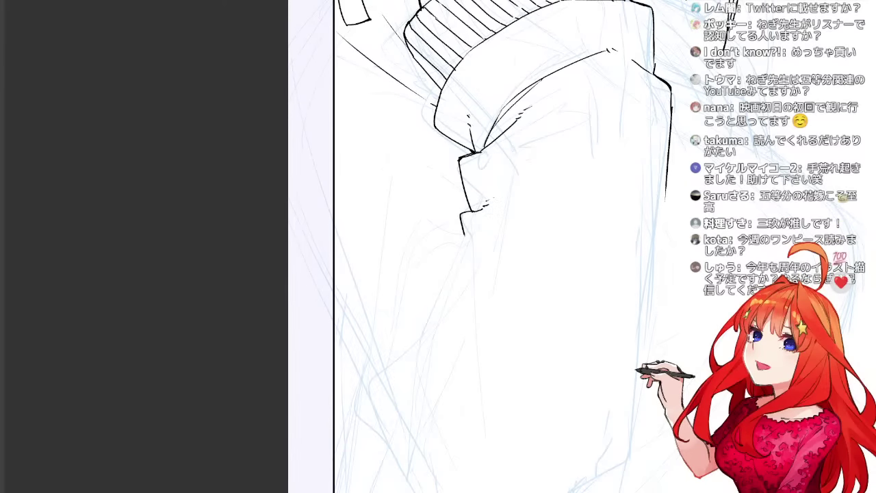
Ink the raised sleeve's long outer edge down towards the elbow and its stepped inner edge below the pinched corner.
mouse_move(667, 180)
left_mouse_down()
mouse_move(630, 444)
mouse_move(655, 272)
mouse_move(641, 428)
mouse_move(648, 325)
mouse_move(632, 439)
left_mouse_up()
key("ctrl+z")
key("ctrl+z")
left_click_drag(665, 196, 659, 249)
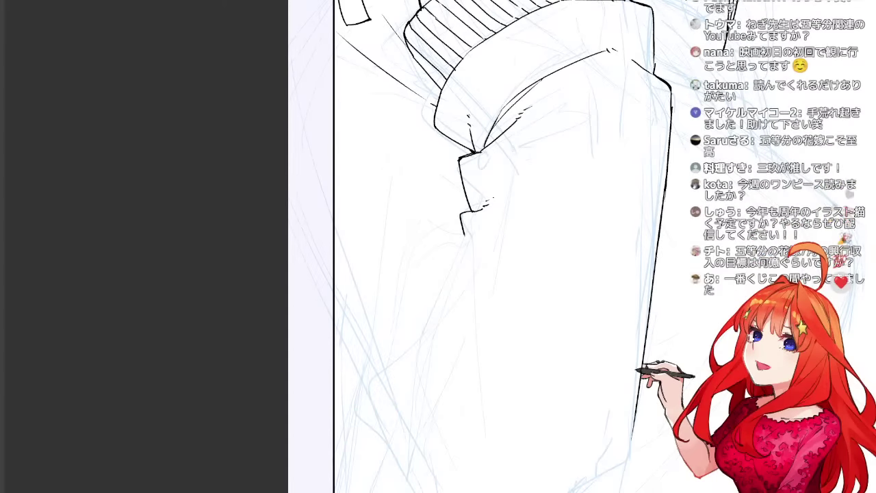
left_click_drag(548, 308, 567, 238)
mouse_move(483, 165)
left_mouse_down()
mouse_move(434, 260)
mouse_move(439, 276)
mouse_move(395, 313)
mouse_move(456, 463)
mouse_move(496, 484)
left_mouse_up()
key("ctrl+z")
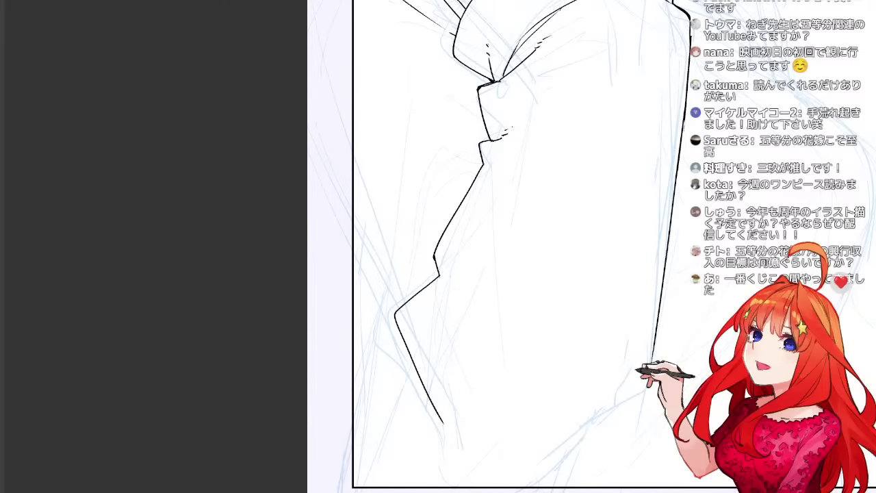
Ink the elbow's lower contour to join the sleeve's inner and outer edges, rounding the bottom corner.
left_click_drag(652, 390, 517, 472)
left_click_drag(443, 424, 510, 471)
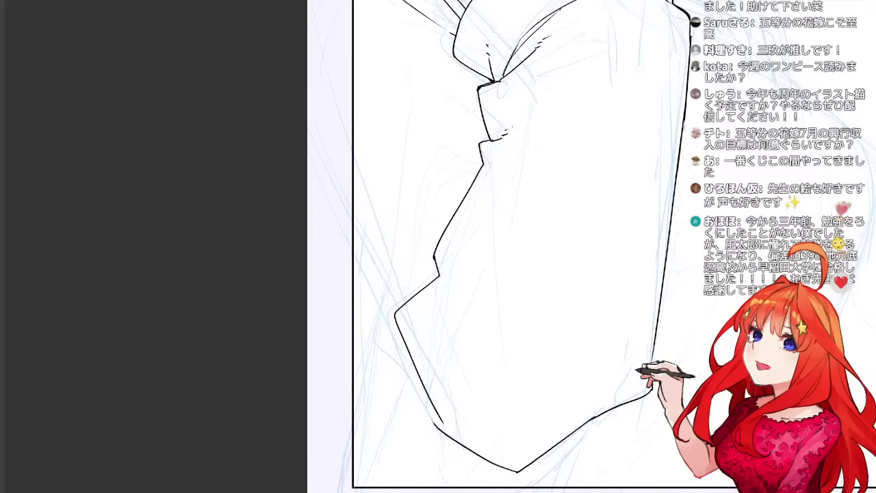
key("ctrl+z")
left_click_drag(444, 425, 507, 473)
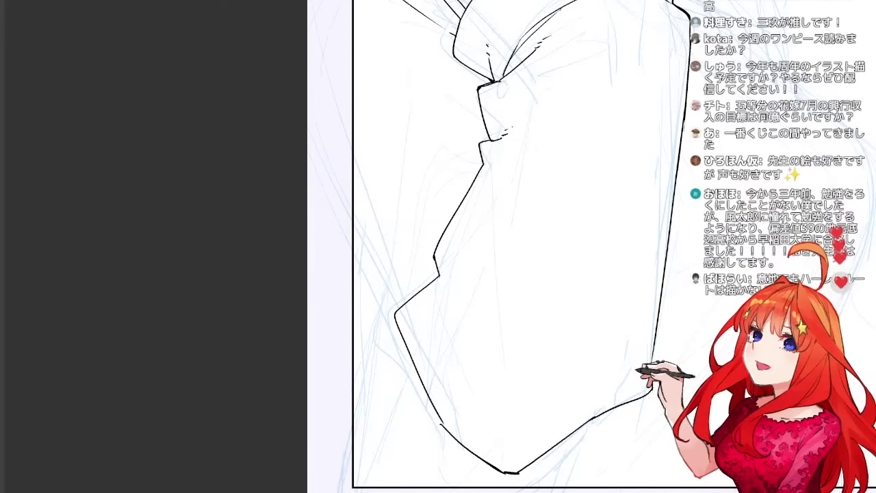
Ink curved fold lines fanning out from the sleeve's pinched corner below the cuff, with short tick strokes at the lower fold tips.
mouse_move(521, 219)
left_mouse_down()
mouse_move(448, 349)
mouse_move(439, 395)
left_mouse_up()
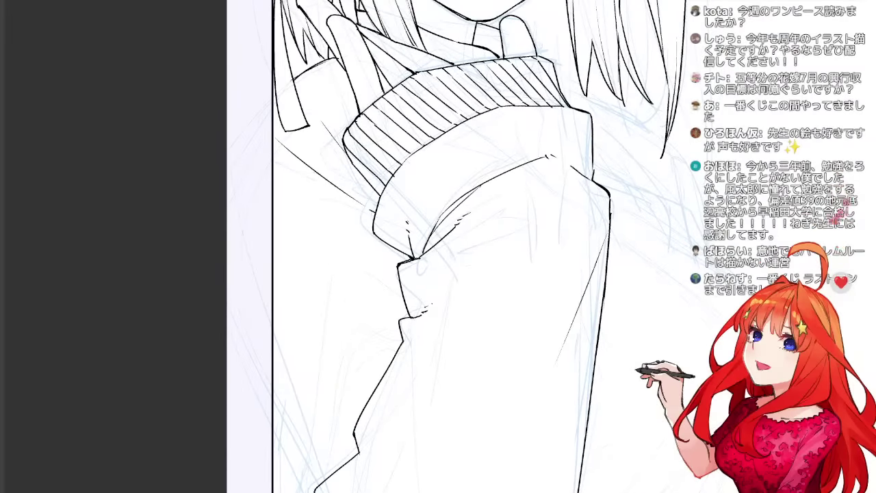
left_click_drag(424, 256, 541, 225)
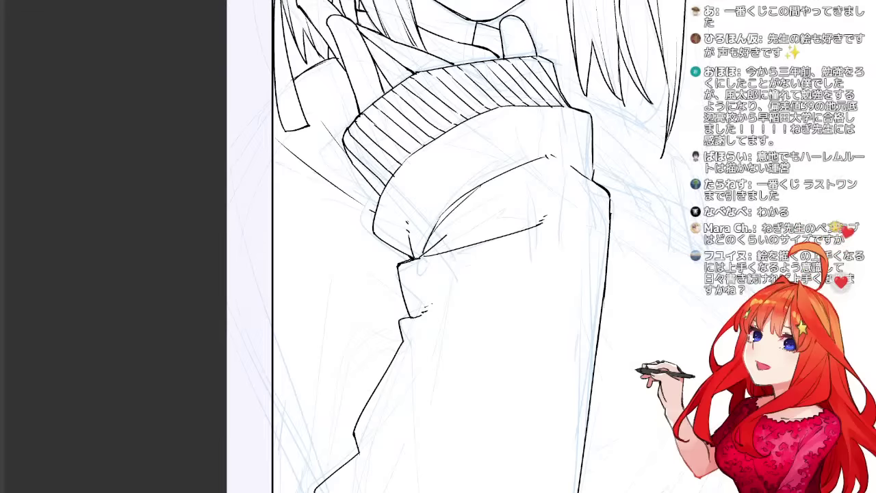
mouse_move(446, 235)
left_mouse_down()
mouse_move(511, 205)
mouse_move(540, 208)
mouse_move(515, 204)
mouse_move(525, 204)
left_mouse_up()
key("ctrl+z")
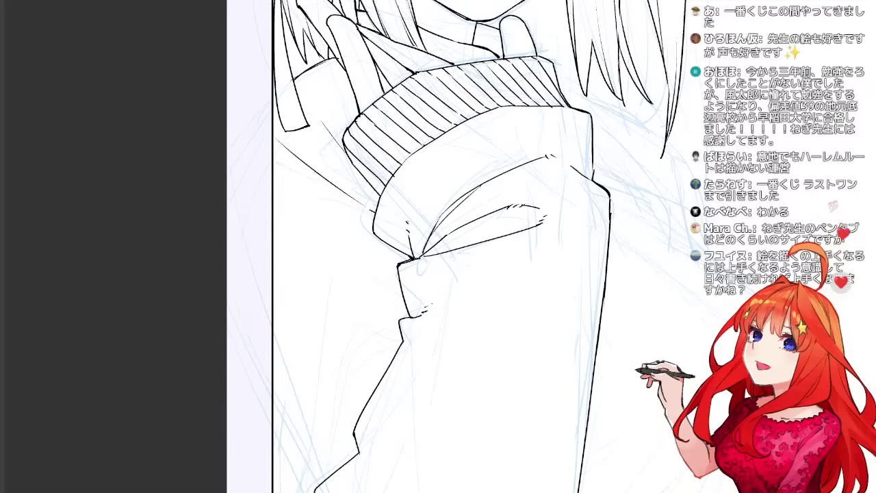
mouse_move(481, 186)
left_mouse_down()
mouse_move(548, 169)
mouse_move(578, 185)
left_mouse_up()
key("ctrl+z")
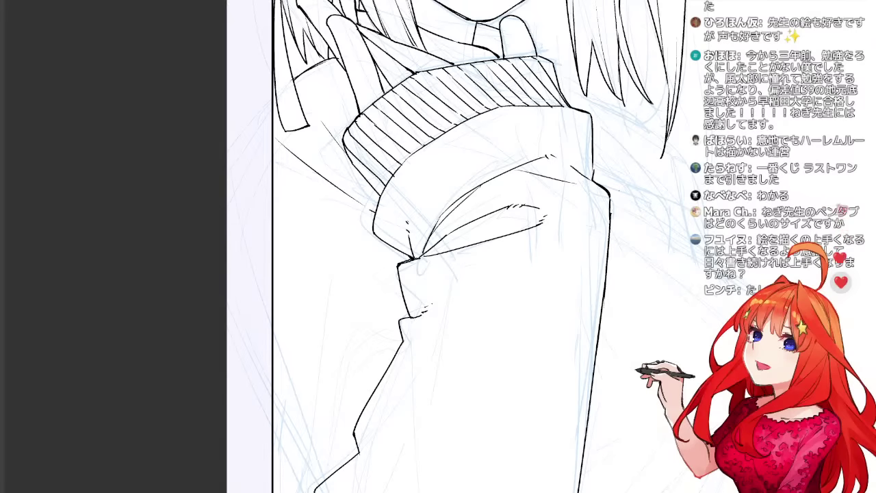
key("ctrl+z")
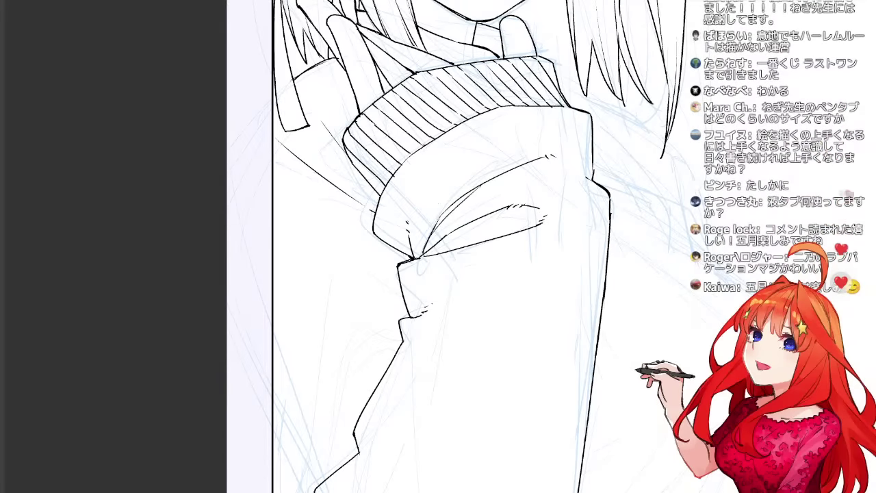
left_click_drag(425, 244, 505, 127)
Ink a slanting fold from the lower inner notch into the sleeve and a thin vertical fold along the outer edge above the elbow.
left_click_drag(438, 302, 471, 206)
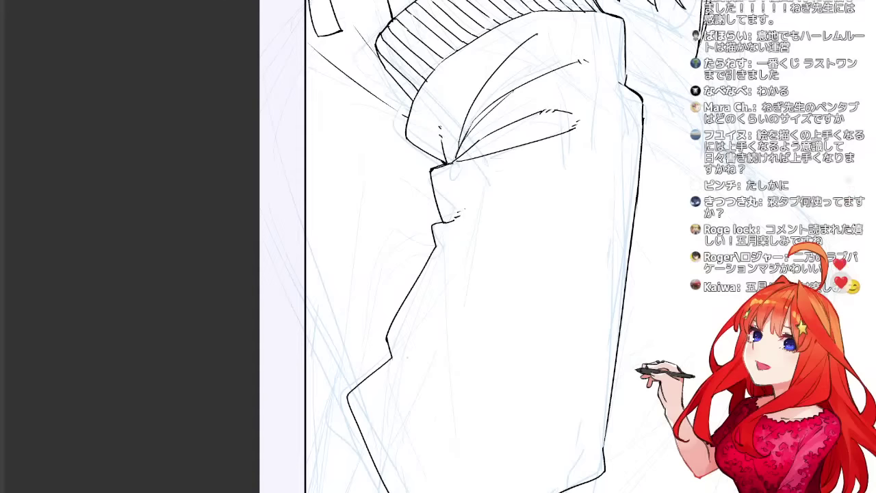
left_click_drag(392, 357, 482, 288)
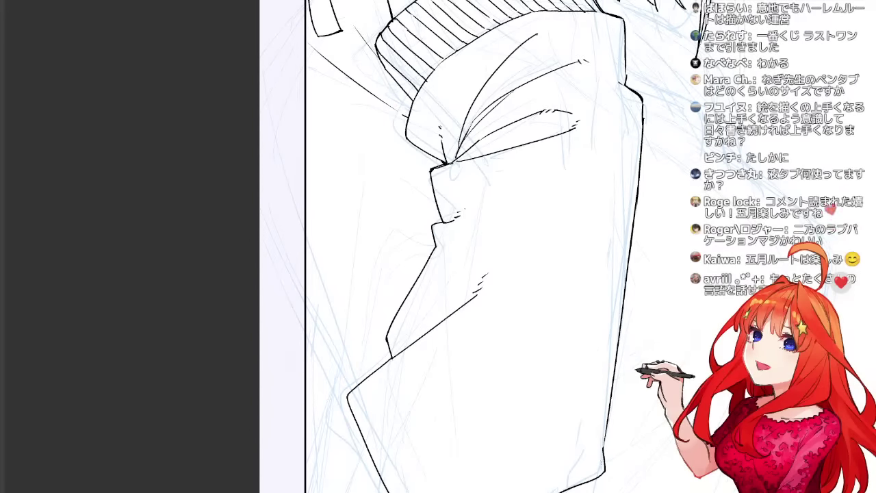
left_click_drag(600, 312, 598, 435)
left_click_drag(600, 295, 600, 299)
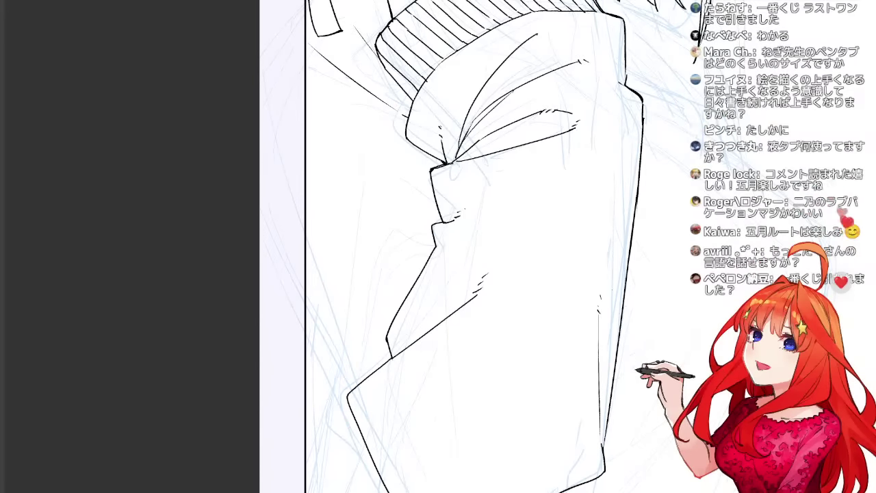
Ink the garment edge behind the forearm and short ticked folds running into the sleeve's inner edge.
mouse_move(480, 288)
left_mouse_down()
mouse_move(486, 238)
mouse_move(462, 300)
left_mouse_up()
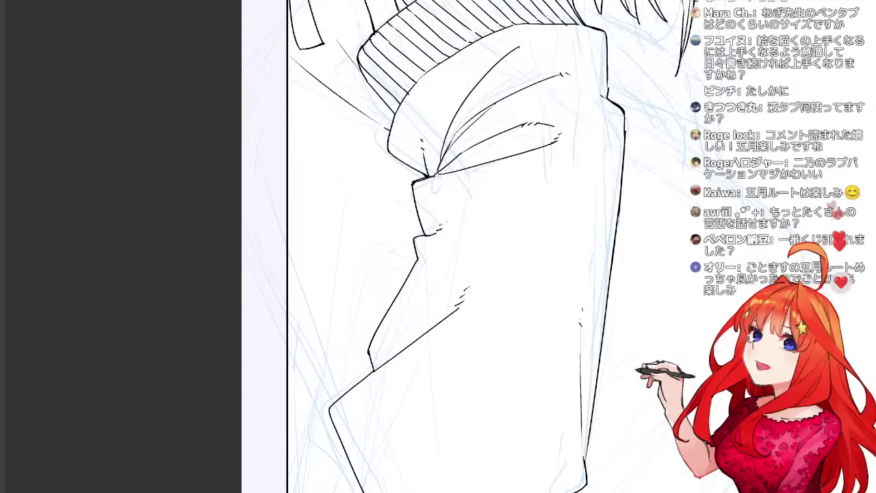
mouse_move(413, 266)
left_mouse_down()
mouse_move(381, 279)
mouse_move(349, 387)
left_mouse_up()
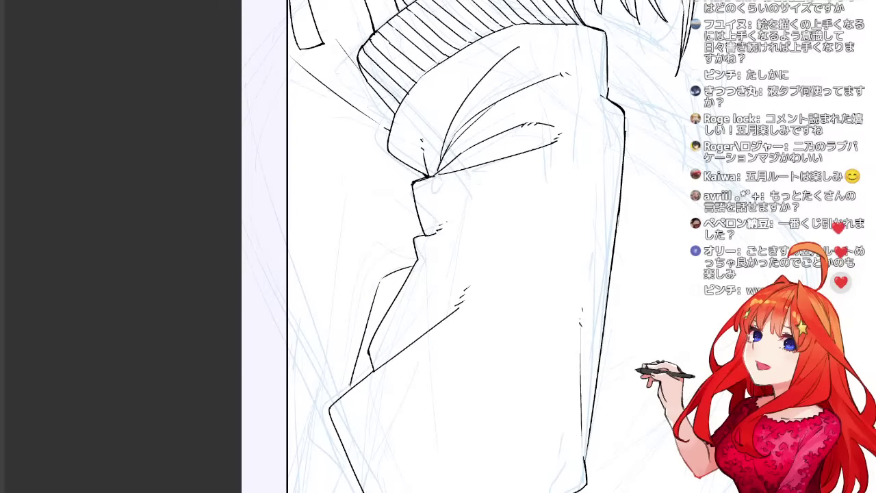
left_click_drag(381, 283, 392, 271)
left_click_drag(379, 242, 418, 257)
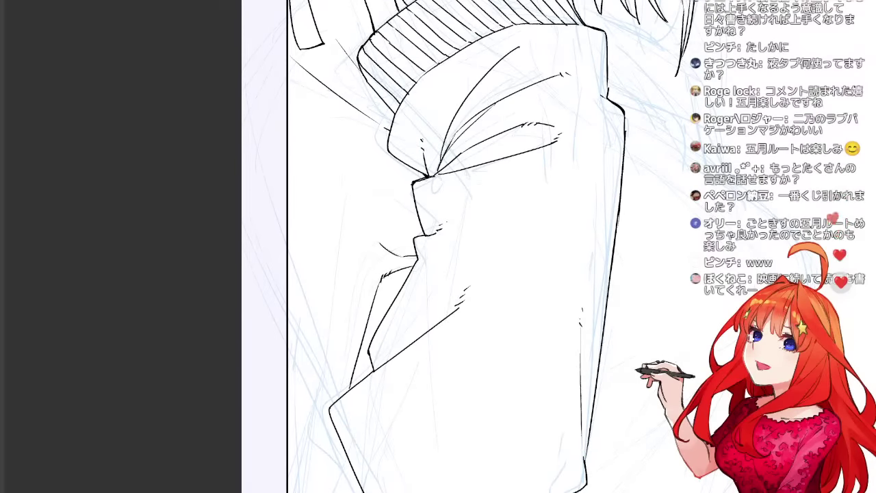
left_click_drag(372, 177, 421, 223)
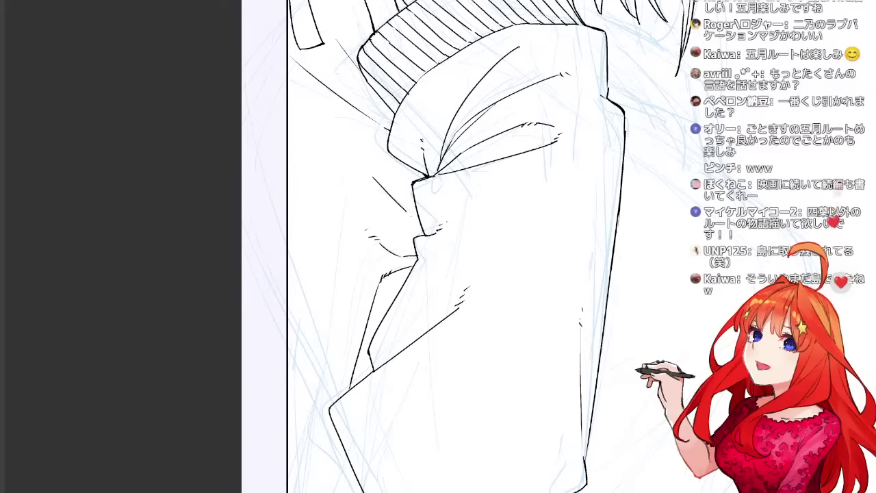
left_click_drag(359, 165, 371, 168)
left_click_drag(367, 172, 376, 176)
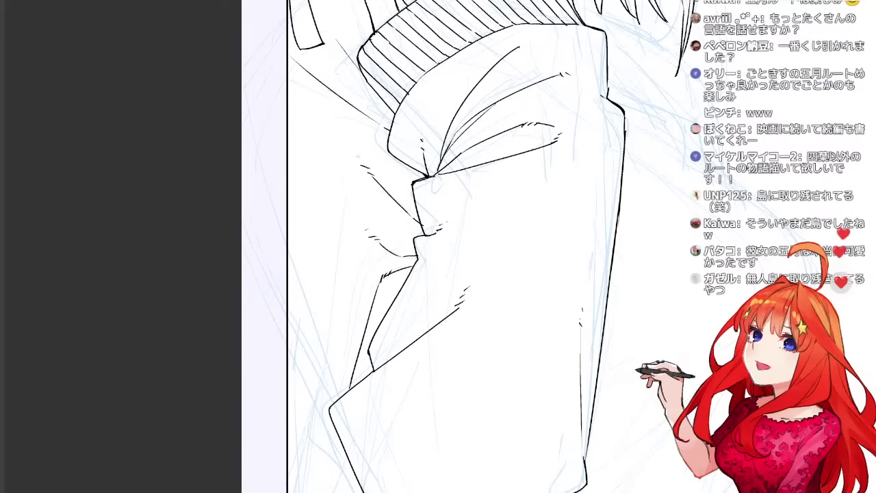
Erase the outer part of the shoulder line beside the cuff and redraw it thinner at a shallower angle.
left_click_drag(457, 349, 512, 343)
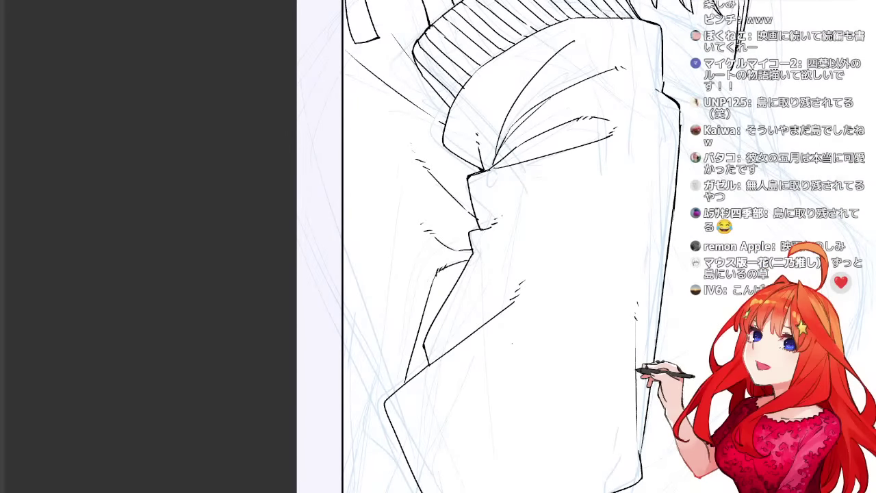
left_click_drag(507, 260, 519, 308)
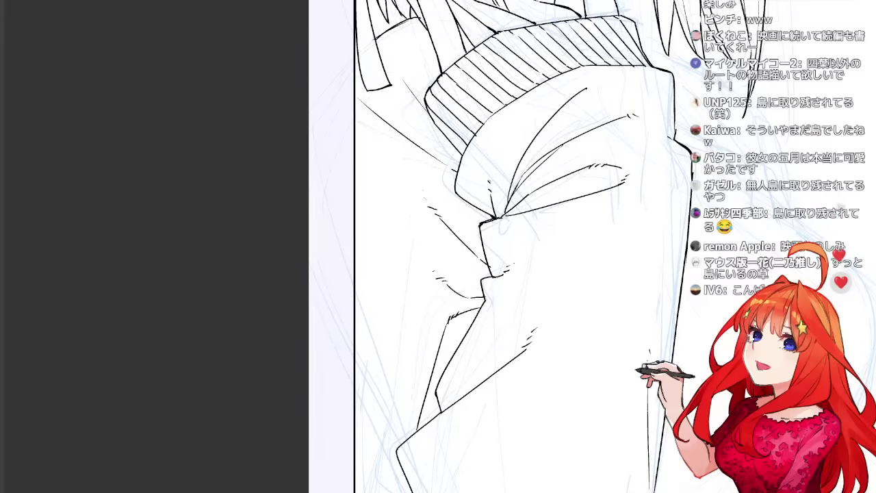
left_click_drag(358, 98, 404, 136)
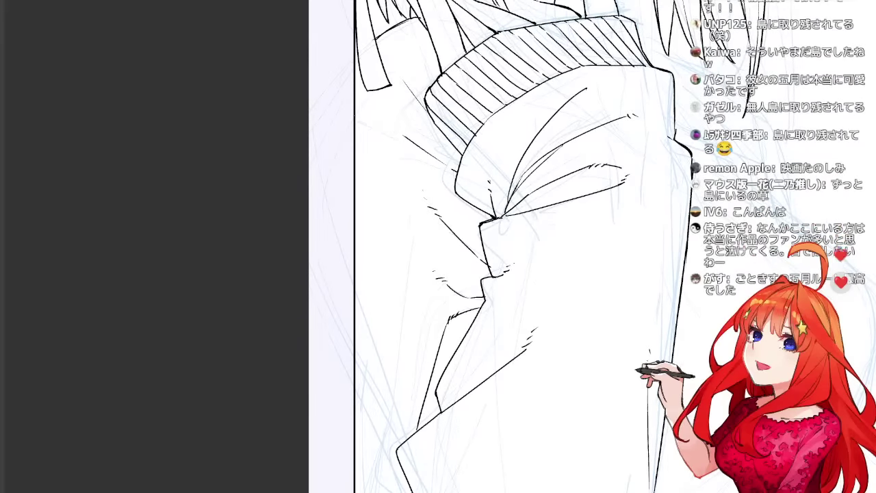
left_click_drag(358, 116, 382, 126)
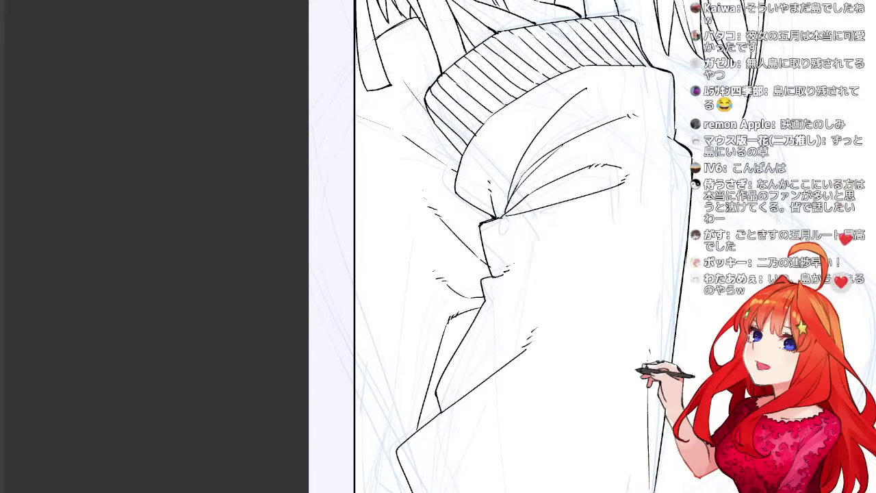
Examine the inked head, fringe, hair ribbons, face outline and raised hand before continuing the clothing.
scroll(521, 246, "up", 8)
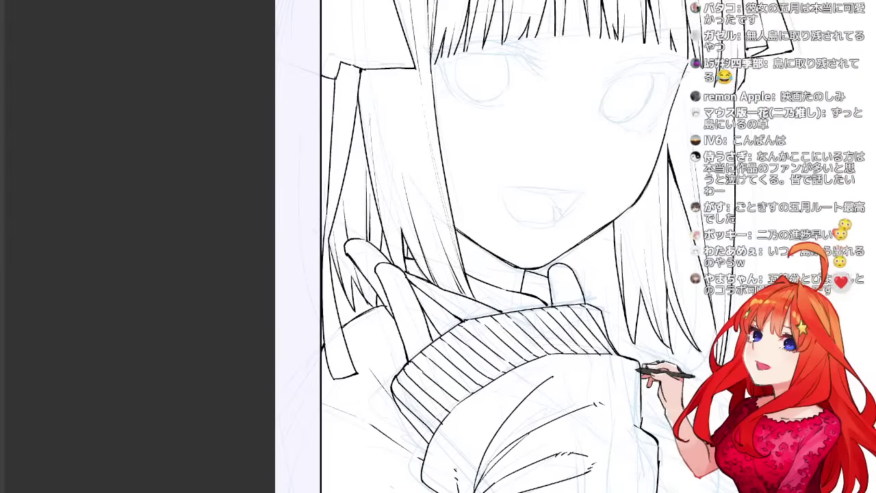
scroll(472, 247, "up", 8)
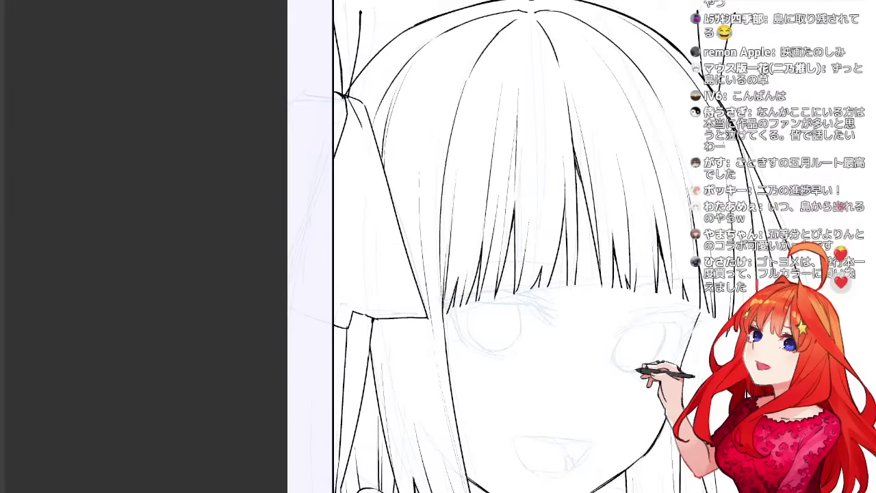
scroll(472, 247, "up", 6)
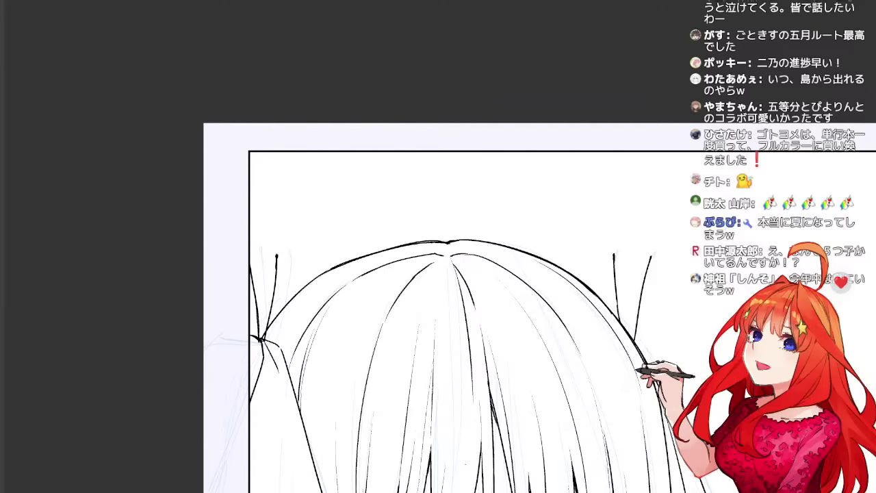
left_click_drag(411, 356, 506, 135)
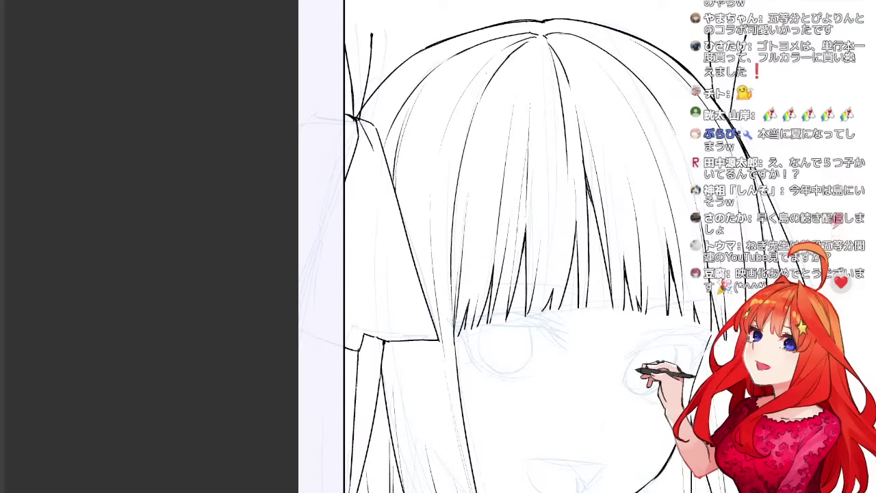
left_click_drag(493, 288, 505, 207)
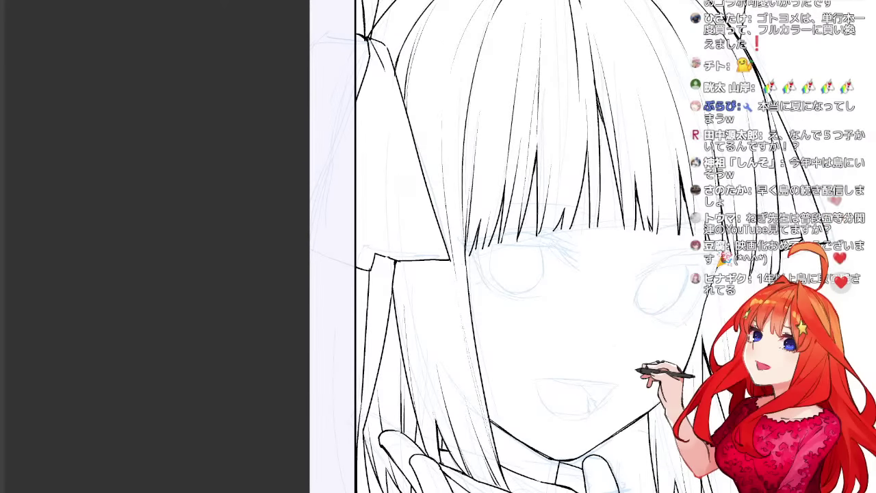
mouse_move(493, 247)
left_mouse_down()
mouse_move(373, 198)
mouse_move(319, 310)
left_mouse_up()
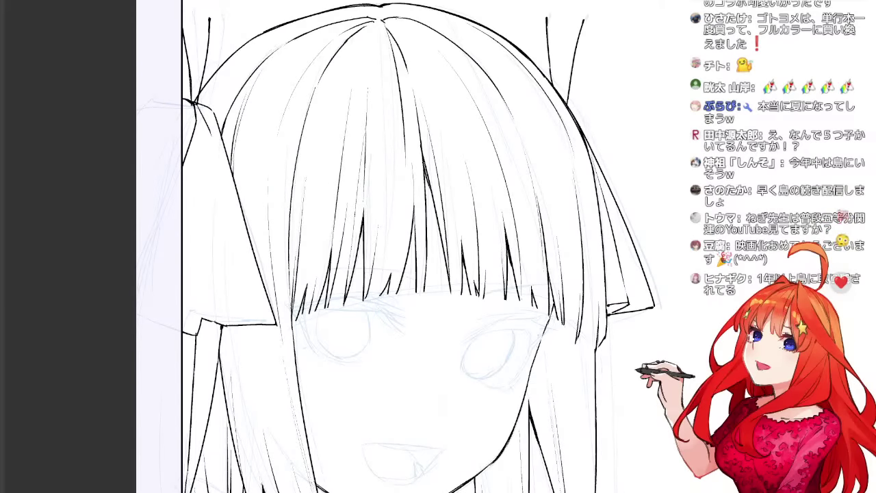
left_click_drag(424, 383, 477, 117)
mouse_move(424, 350)
left_mouse_down()
mouse_move(452, 190)
mouse_move(452, 249)
left_mouse_up()
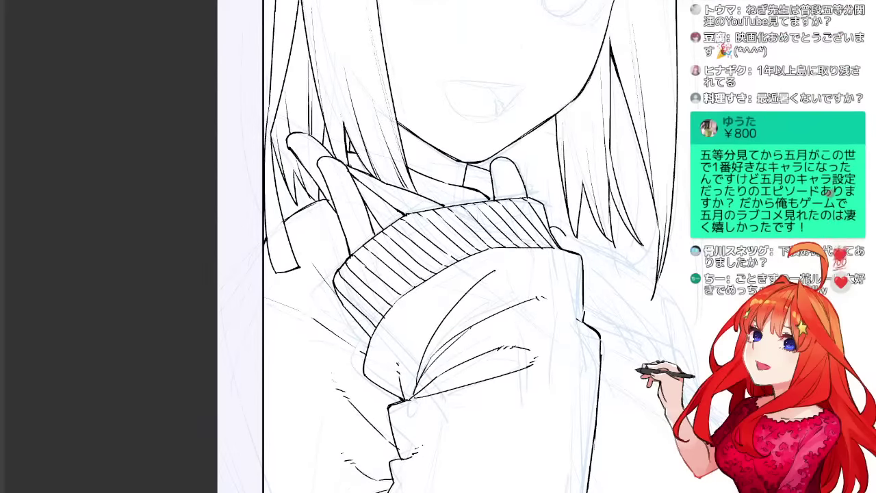
Ink the far shoulder from the cuff's outer corner, past the side hair tips and down the upper arm, thickening its start.
key("ctrl+z")
left_click_drag(550, 228, 650, 277)
mouse_move(647, 275)
left_mouse_down()
mouse_move(670, 310)
mouse_move(687, 371)
left_mouse_up()
key("ctrl+z")
key("ctrl+z")
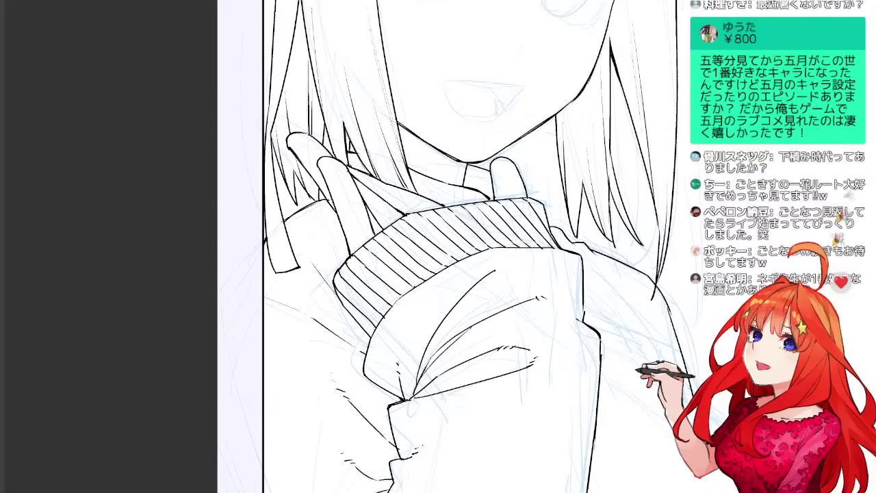
left_click_drag(645, 274, 655, 283)
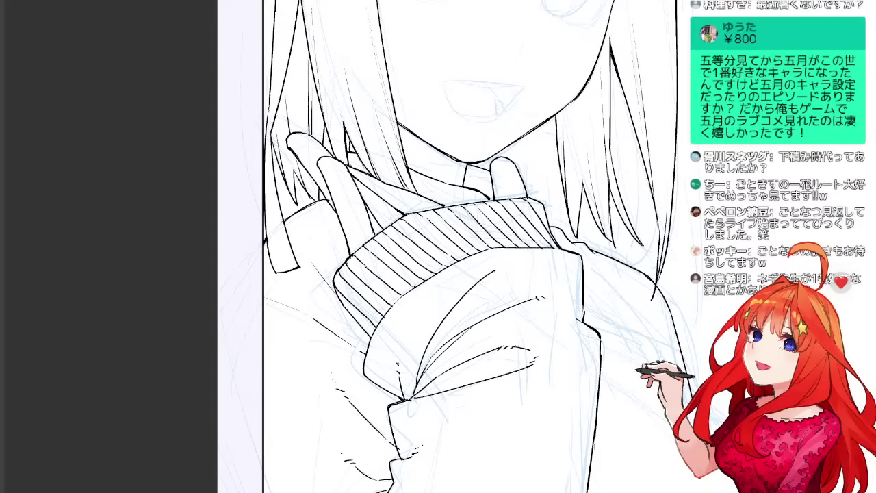
mouse_move(572, 241)
left_mouse_down()
mouse_move(584, 242)
mouse_move(559, 228)
left_mouse_up()
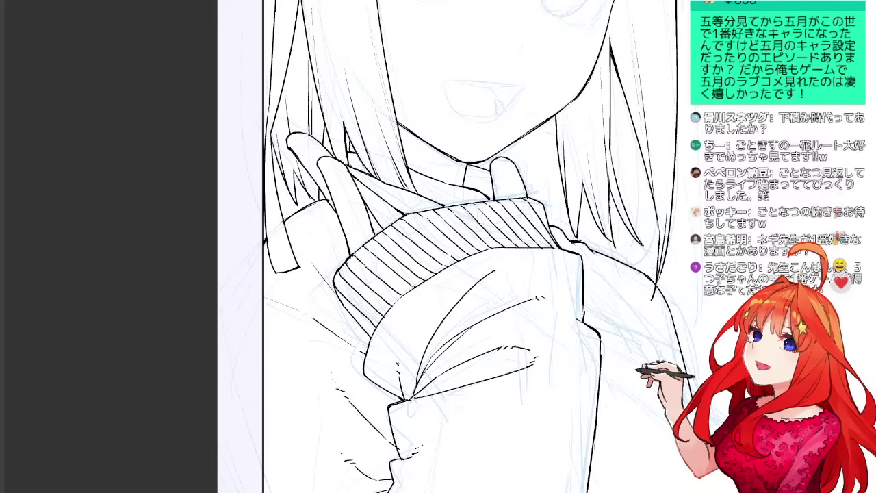
Ink the angular garment fold between the canvas frame and the elbow, adding small tick strokes at its upper tip.
left_click_drag(479, 308, 478, 243)
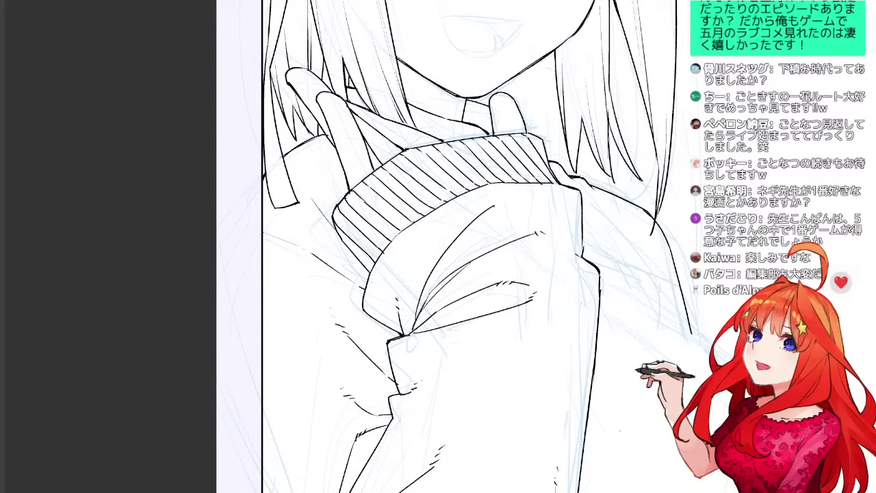
scroll(473, 246, "down", 5)
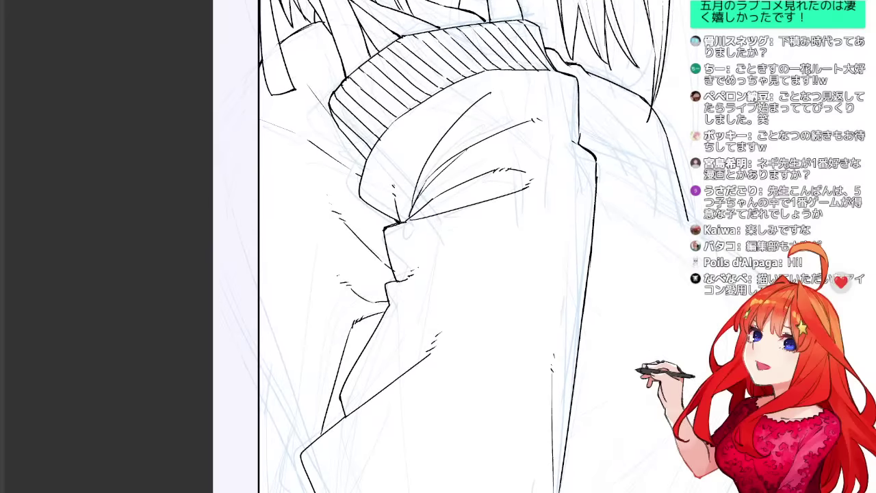
left_click_drag(260, 370, 293, 452)
key("ctrl+z")
mouse_move(259, 410)
left_mouse_down()
mouse_move(289, 437)
mouse_move(276, 492)
left_mouse_up()
key("ctrl+z")
left_click_drag(289, 437, 281, 492)
left_click_drag(439, 253, 533, 241)
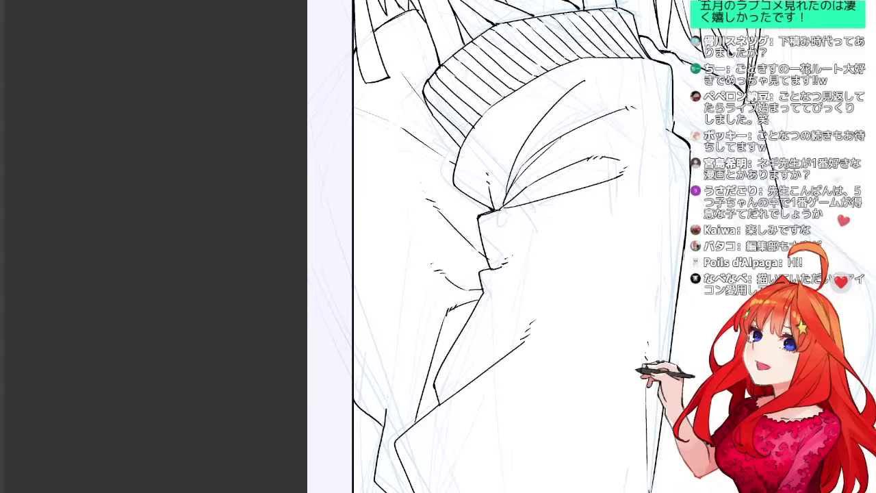
left_click_drag(383, 426, 385, 383)
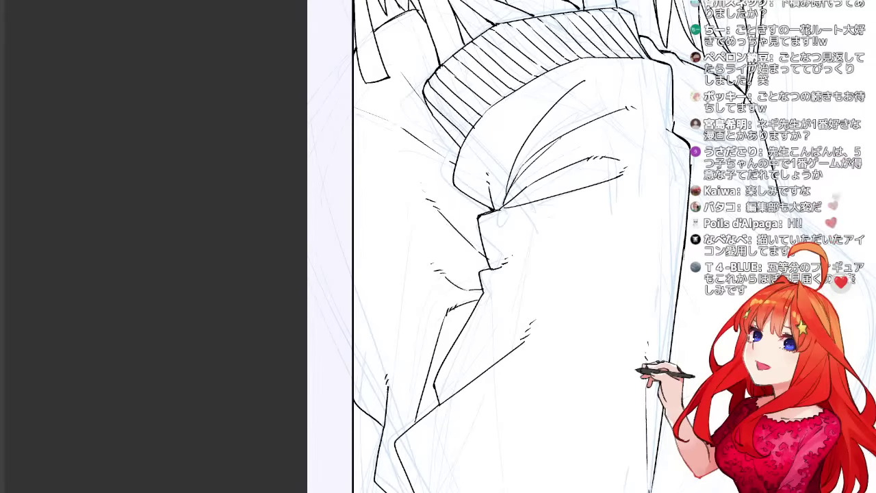
Try to ink the chest contour running outward from the far upper arm, and remove the stroke again.
key("ctrl+z")
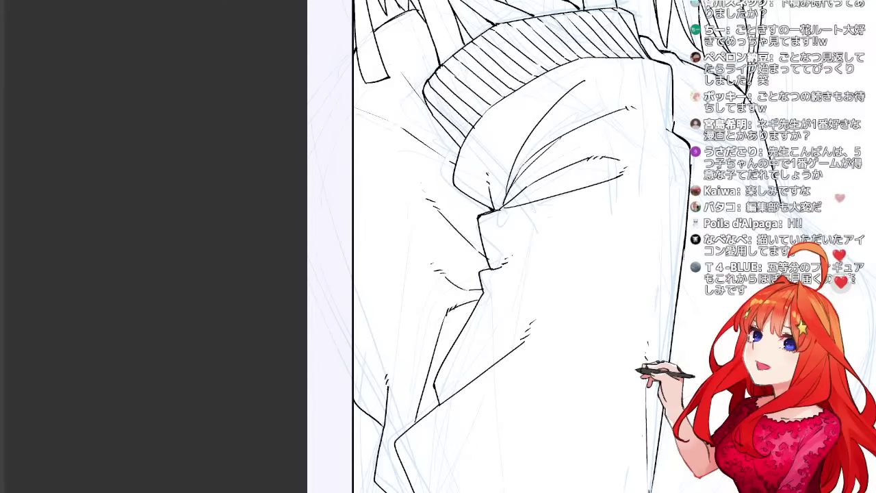
left_click_drag(493, 274, 471, 233)
left_click_drag(499, 348, 465, 261)
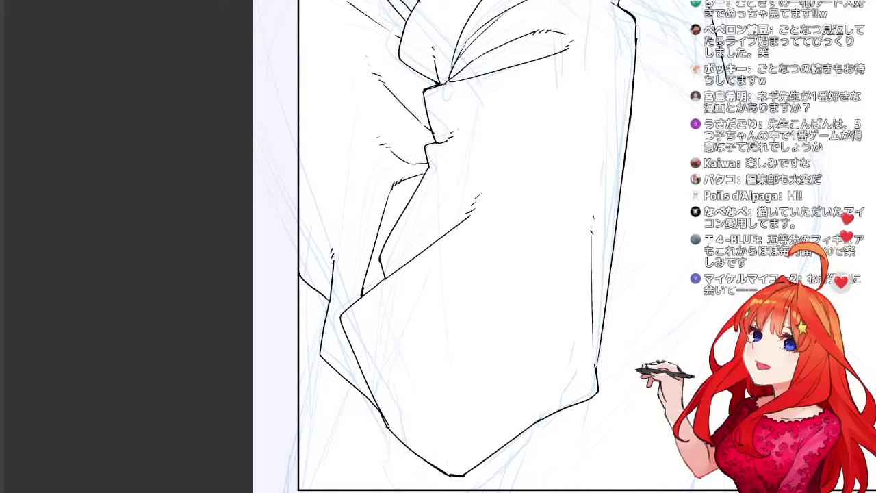
left_click_drag(466, 239, 419, 313)
mouse_move(636, 118)
left_mouse_down()
mouse_move(758, 213)
mouse_move(781, 276)
left_mouse_up()
key("ctrl+z")
key("ctrl+z")
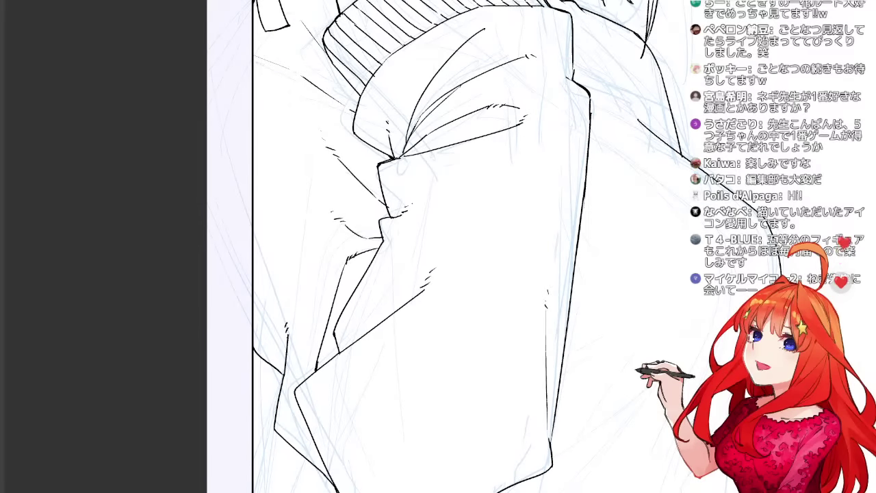
key("ctrl+z")
key("ctrl+z")
Ink the angular garment edge behind the elbow, running down to the canvas frame.
left_click_drag(466, 301, 477, 245)
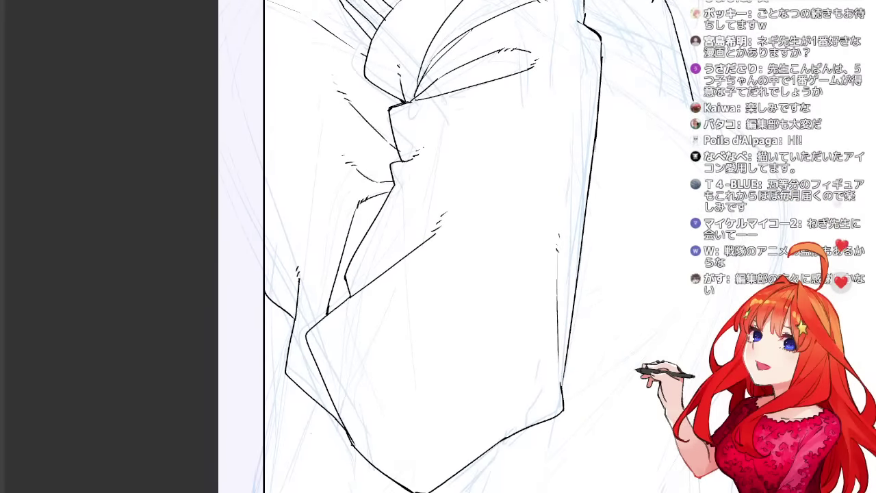
left_click_drag(286, 361, 265, 467)
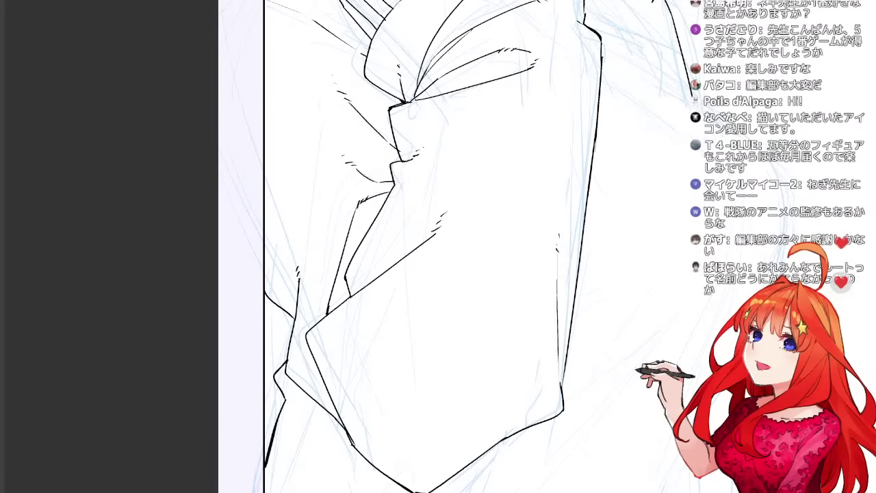
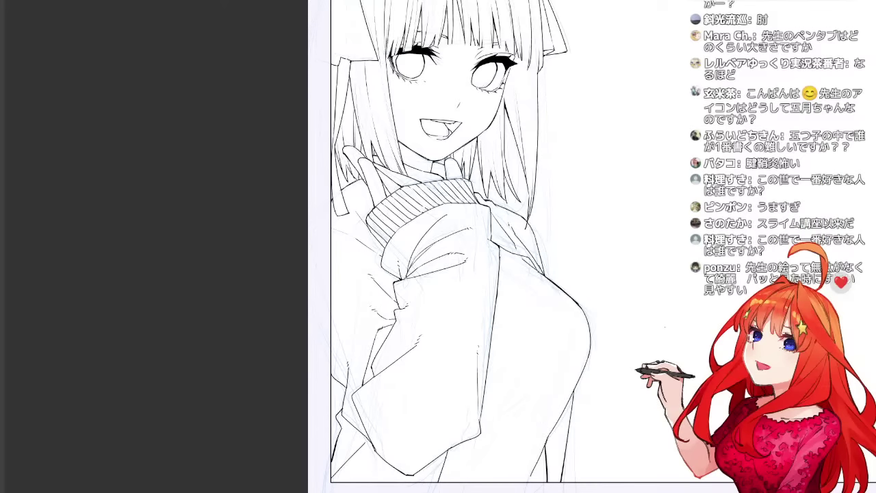
Select the angular garment edge behind the elbow, shift it slightly upward, and reinforce the short line joining it to the frame.
key("h")
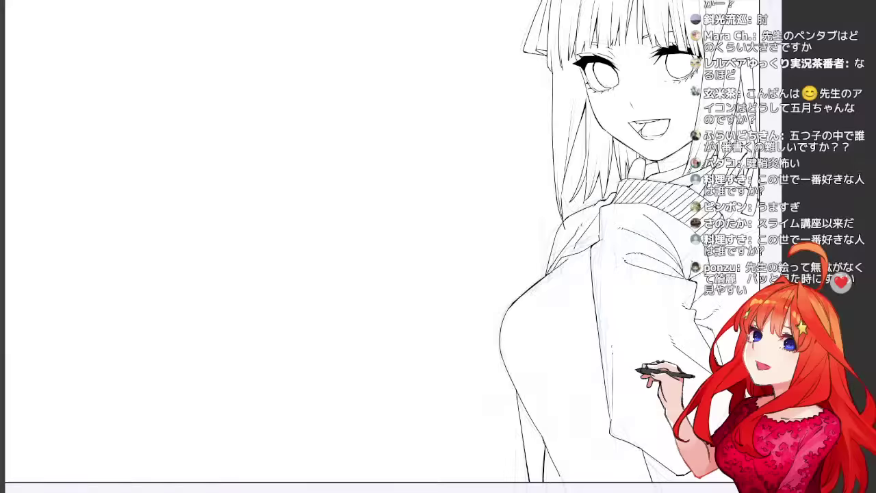
left_click_drag(520, 274, 370, 225)
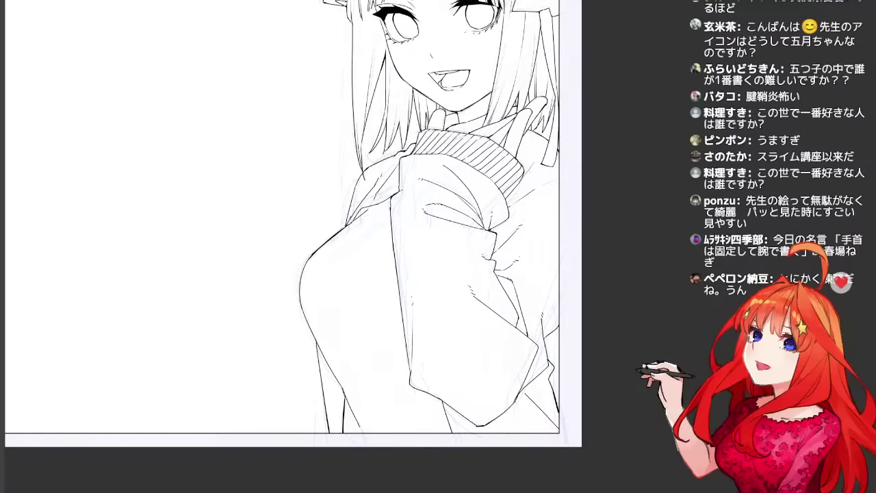
key("ctrl+plus")
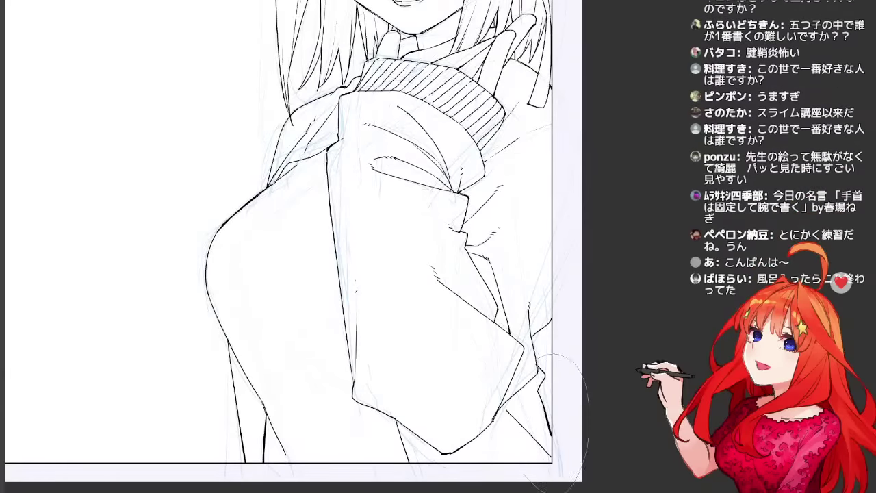
left_click_drag(526, 475, 504, 412)
key("ctrl+t")
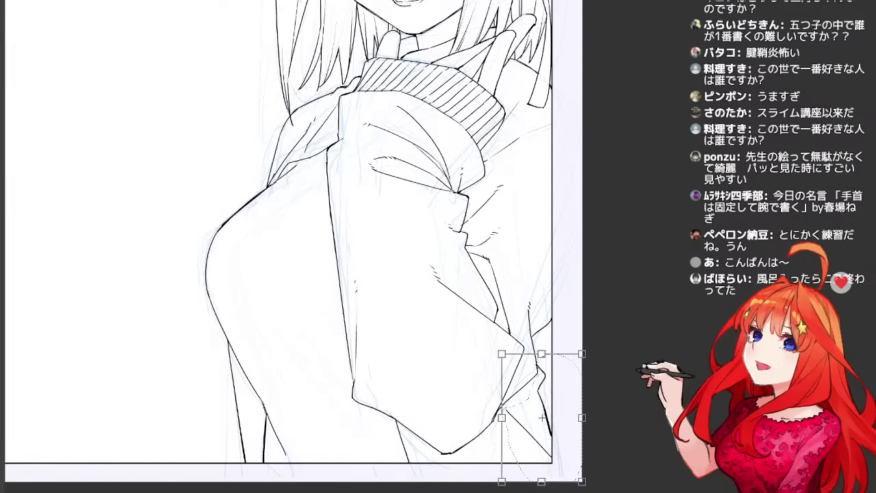
key("Return")
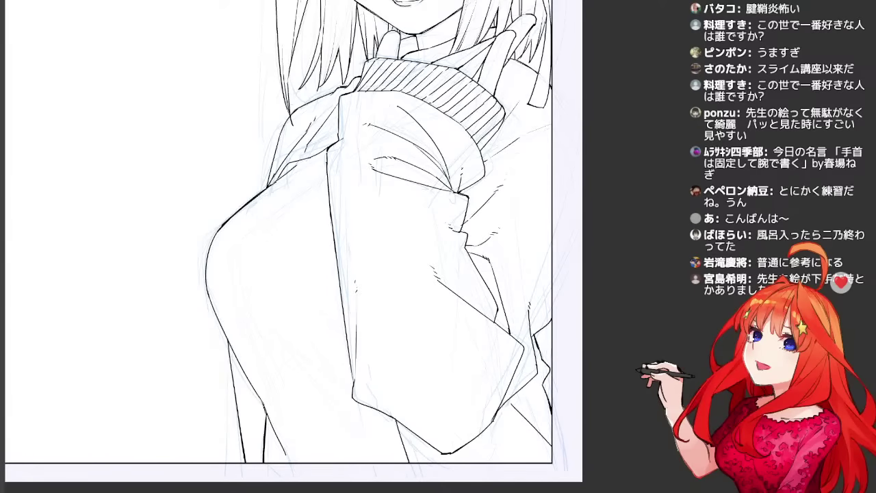
left_click_drag(532, 333, 551, 318)
left_click_drag(343, 240, 423, 345)
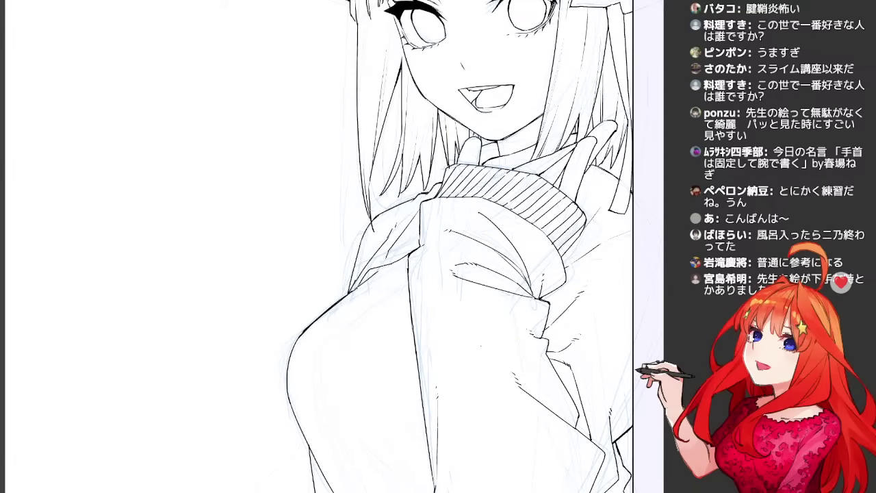
key("h")
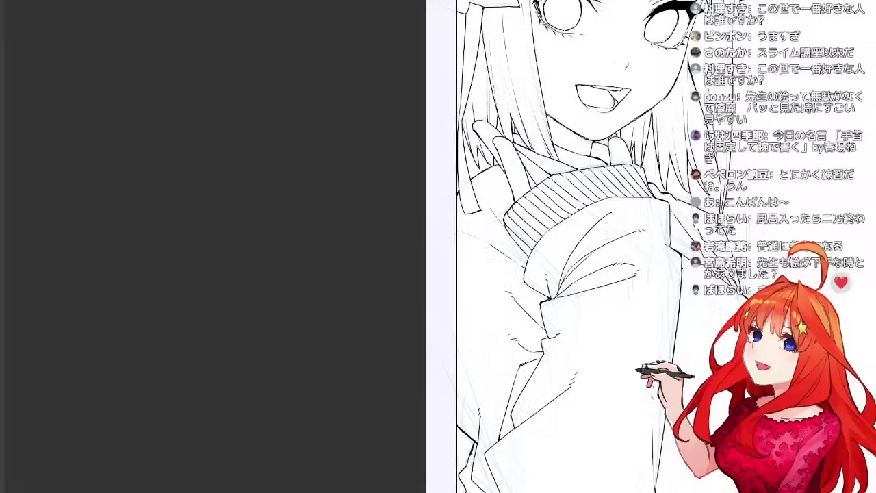
Ink the upper part of the chest fold, from the sleeve edge diagonally down to the inside of the chest contour.
left_click_drag(581, 239, 287, 265)
left_click_drag(606, 276, 528, 338)
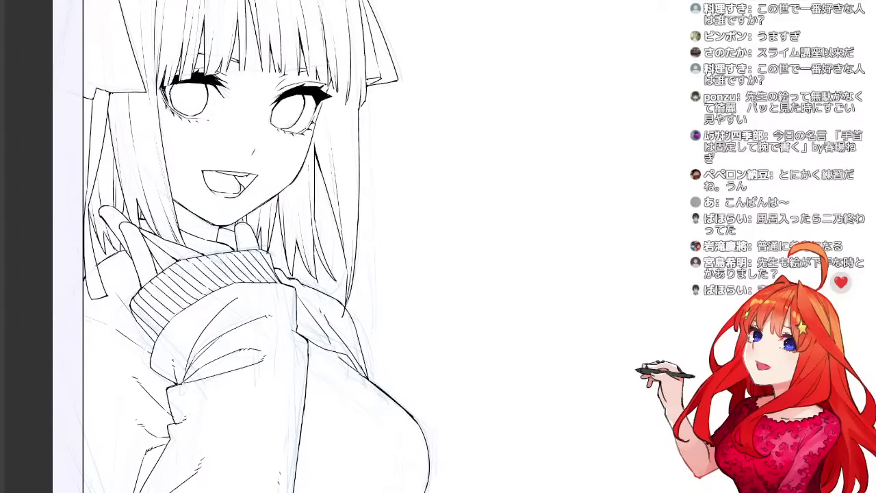
left_click_drag(343, 274, 385, 232)
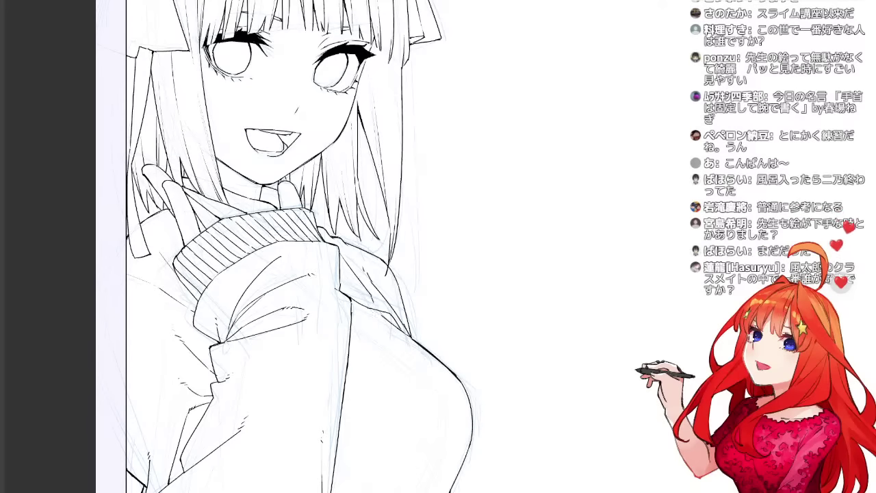
left_click_drag(429, 466, 522, 315)
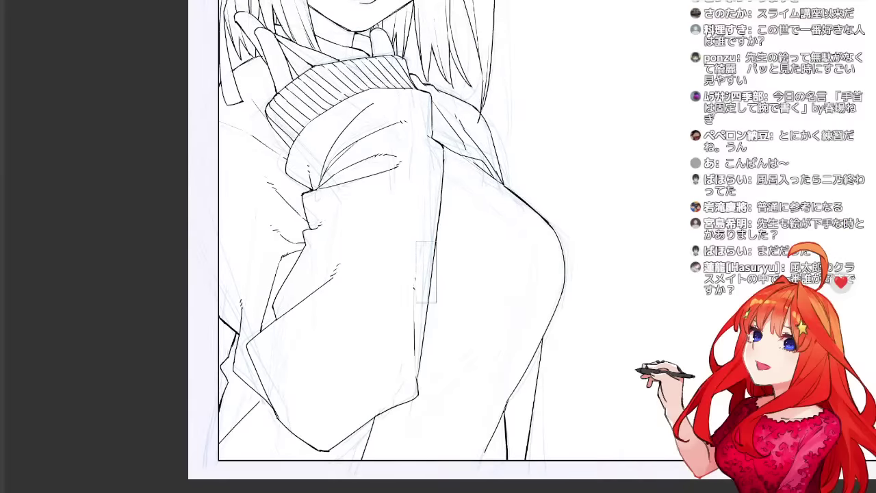
mouse_move(444, 180)
left_mouse_down()
mouse_move(498, 232)
mouse_move(458, 183)
mouse_move(512, 229)
mouse_move(490, 329)
left_mouse_up()
key("ctrl+z")
key("ctrl+z")
key("ctrl+z")
left_click_drag(445, 171, 521, 245)
key("ctrl+z")
key("ctrl+z")
Ink the lower part of the chest fold down to the canvas frame, redrawing it with a smooth, slightly steeper curve.
mouse_move(494, 217)
left_mouse_down()
mouse_move(524, 234)
mouse_move(520, 276)
mouse_move(522, 254)
mouse_move(514, 299)
mouse_move(452, 442)
left_mouse_up()
key("ctrl+z")
mouse_move(520, 301)
left_mouse_down()
mouse_move(439, 459)
mouse_move(456, 458)
left_mouse_up()
key("ctrl+z")
key("ctrl+z")
left_click_drag(519, 307, 475, 427)
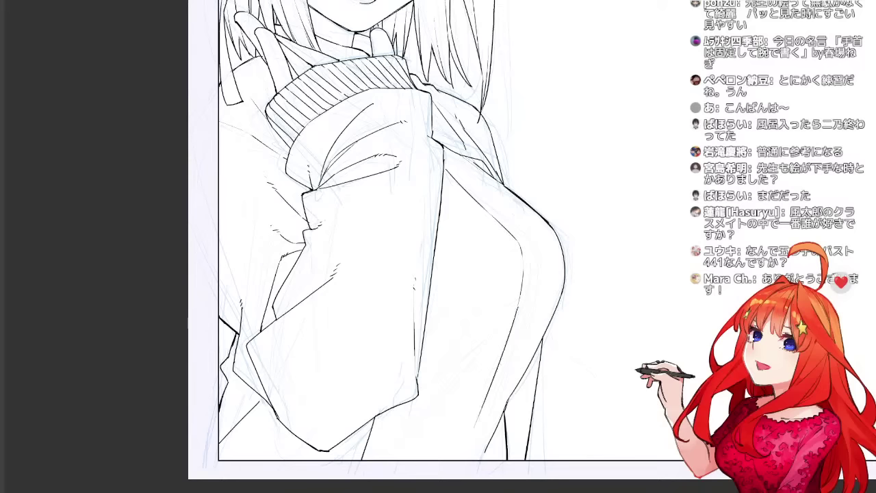
key("ctrl+z")
key("ctrl+z")
left_click_drag(521, 267, 445, 460)
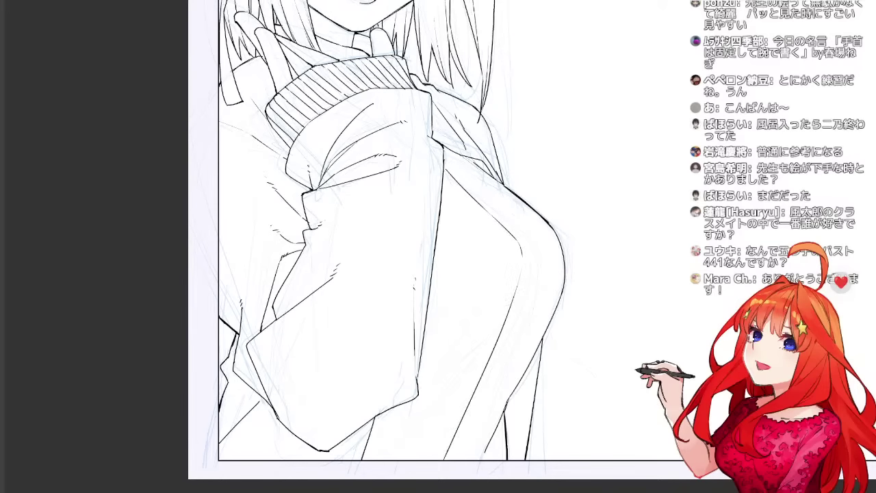
key("ctrl+z")
left_click_drag(521, 269, 453, 460)
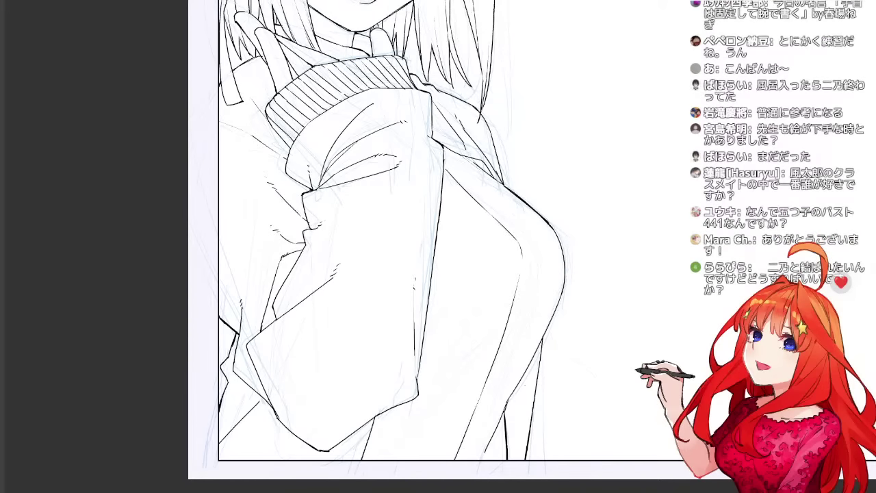
Ink a diagonal torso fold from the frame below the elbow up toward the chest fold, adding small tick strokes at its upper tip.
left_click_drag(445, 274, 449, 341)
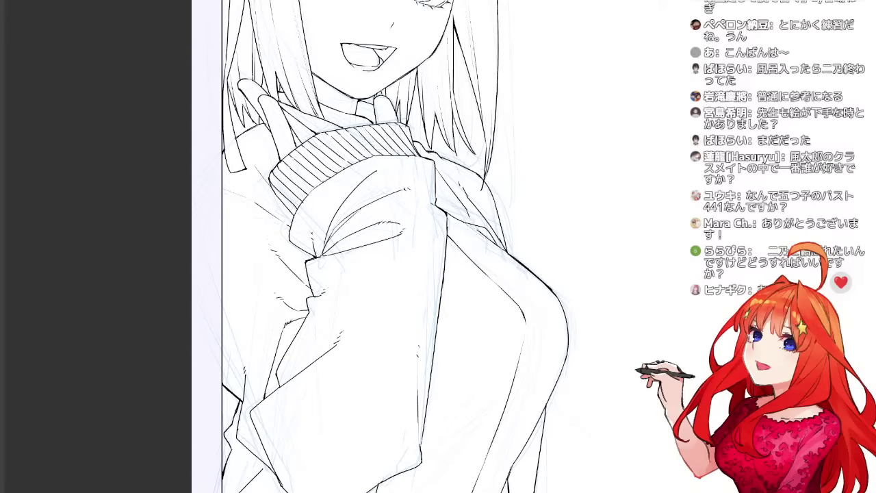
left_click_drag(411, 246, 428, 282)
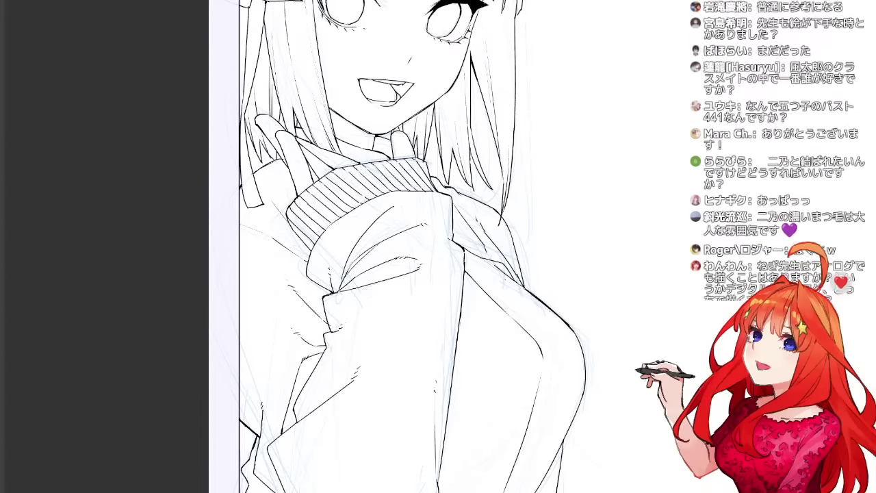
left_click_drag(725, 340, 456, 355)
key("ctrl+z")
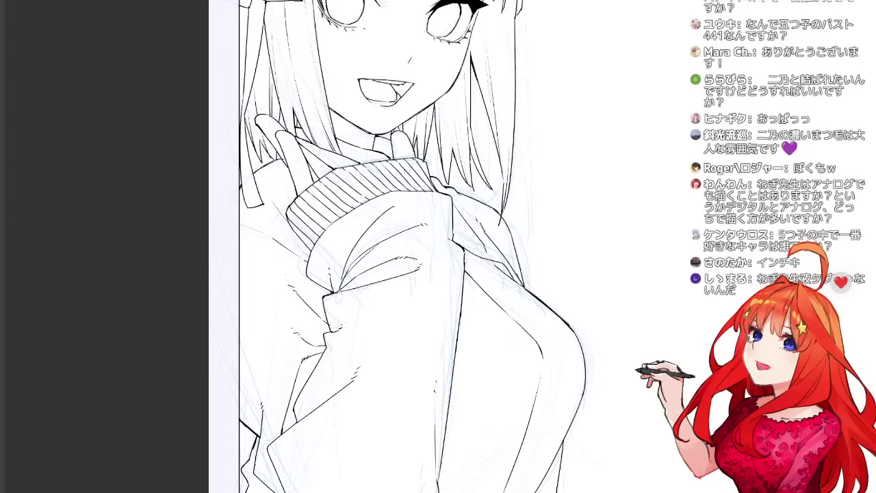
mouse_move(479, 261)
left_mouse_down()
mouse_move(326, 269)
mouse_move(430, 431)
left_mouse_up()
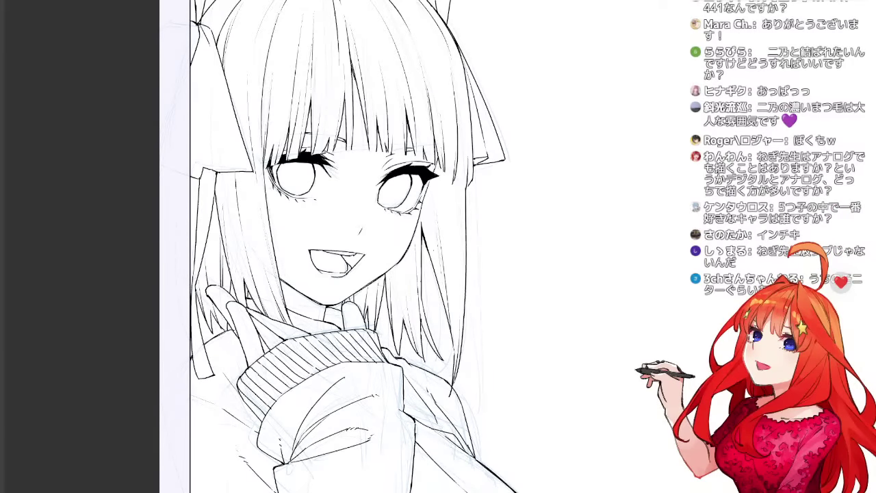
left_click_drag(383, 370, 487, 121)
left_click_drag(541, 392, 451, 483)
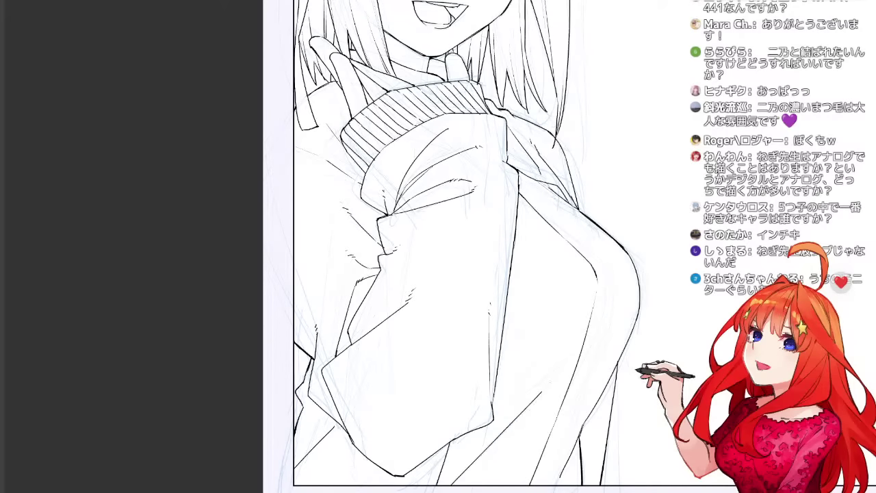
left_click_drag(558, 365, 552, 372)
Try a large freehand outline across the blank area beside the character, and undo it.
left_click_drag(518, 171, 350, 276)
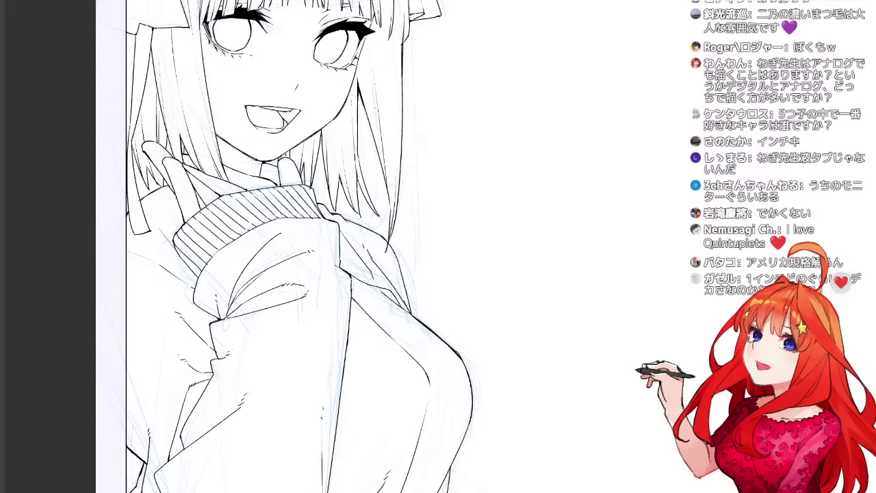
mouse_move(342, 246)
left_mouse_down()
mouse_move(455, 216)
mouse_move(333, 310)
left_mouse_up()
key("ctrl+minus")
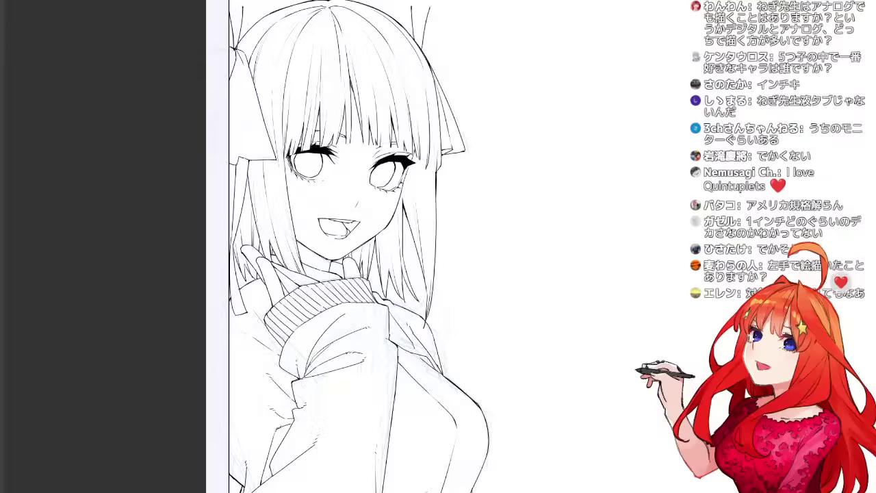
scroll(536, 444, "down", 4)
scroll(545, 468, "up", 4)
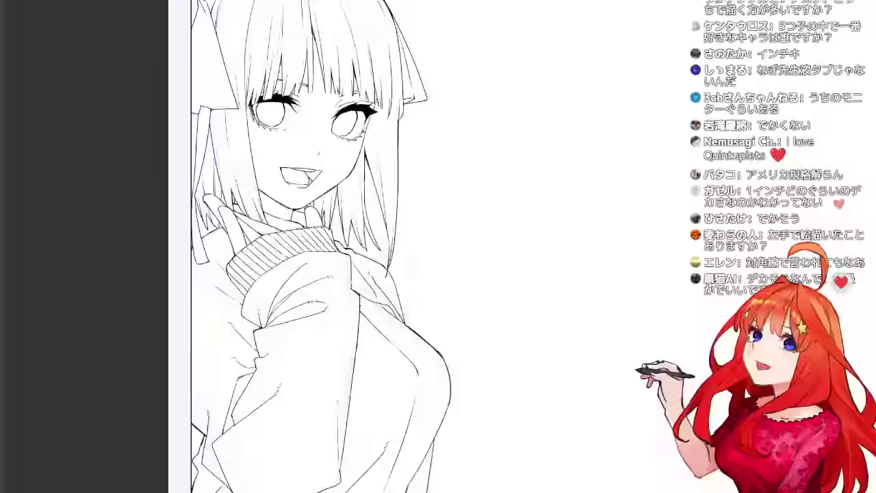
scroll(521, 468, "down", 2)
mouse_move(389, 360)
left_mouse_down()
mouse_move(654, 341)
mouse_move(596, 492)
left_mouse_up()
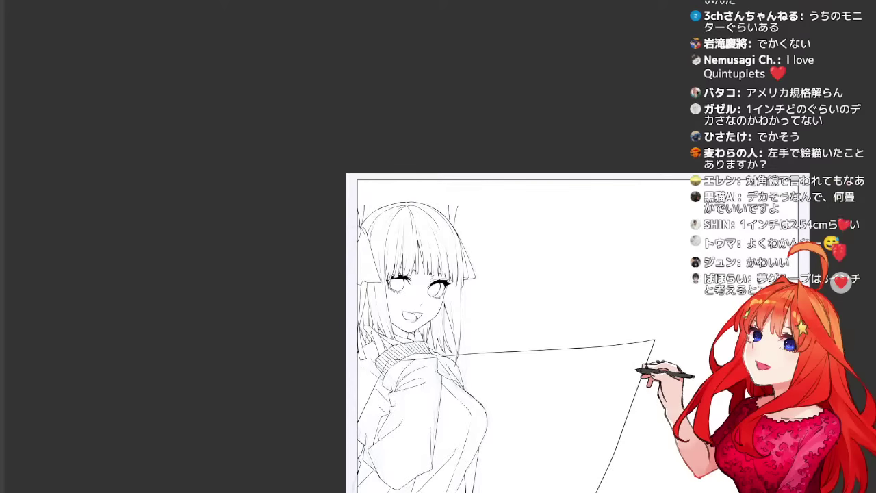
key("ctrl+z")
scroll(573, 437, "up", 2)
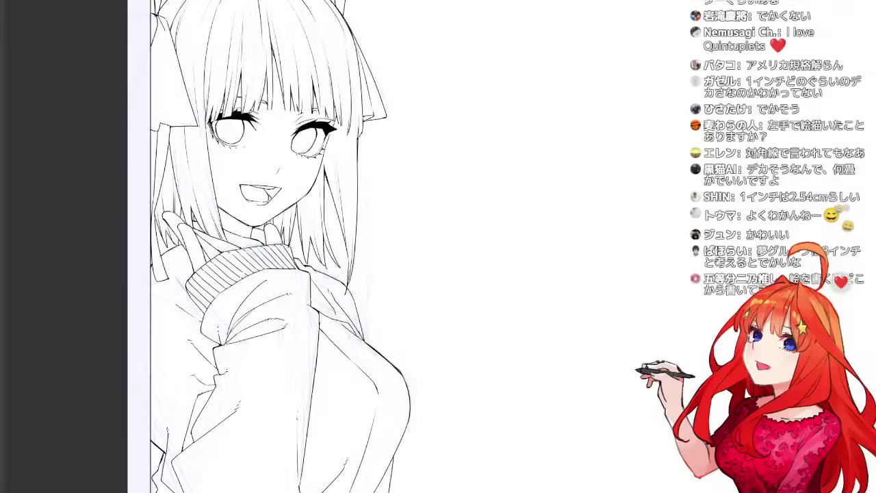
left_click_drag(573, 437, 671, 430)
scroll(284, 247, "up", 1)
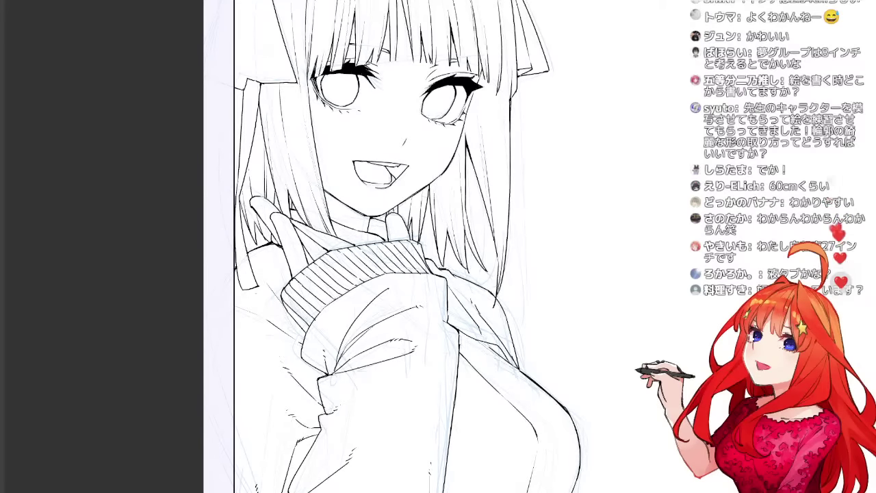
mouse_move(411, 206)
left_mouse_down()
mouse_move(416, 346)
mouse_move(459, 173)
mouse_move(493, 295)
left_mouse_up()
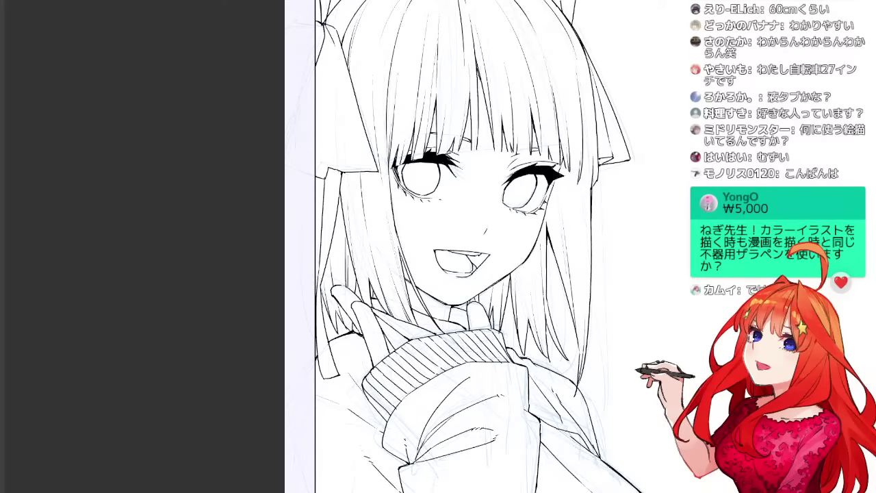
left_click_drag(465, 233, 463, 261)
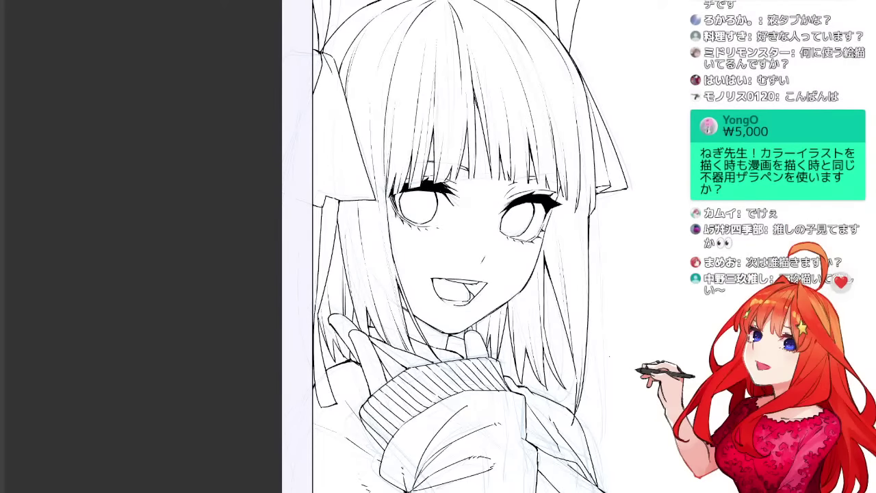
mouse_move(458, 247)
left_mouse_down()
mouse_move(405, 246)
mouse_move(391, 348)
left_mouse_up()
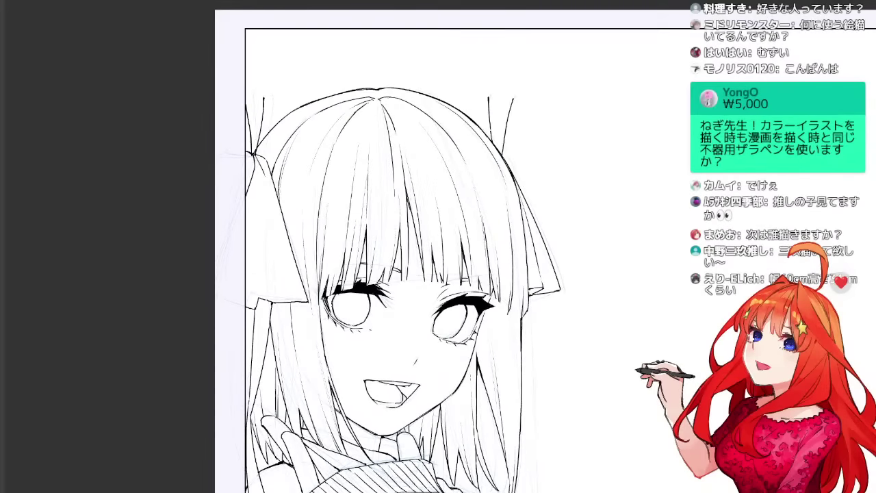
left_click_drag(411, 302, 392, 187)
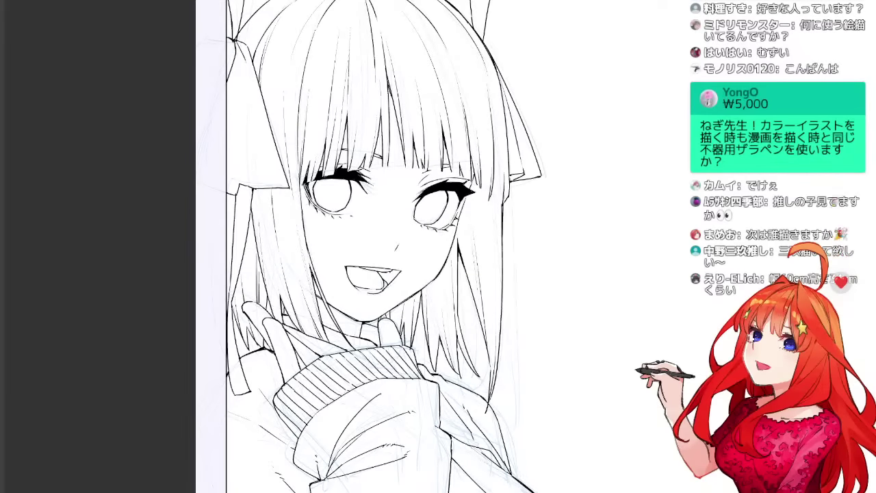
mouse_move(678, 161)
left_mouse_down()
mouse_move(686, 245)
mouse_move(710, 305)
left_mouse_up()
key("ctrl+z")
scroll(678, 268, "up", 1)
mouse_move(564, 182)
left_mouse_down()
mouse_move(554, 466)
mouse_move(529, 492)
left_mouse_up()
key("ctrl+z")
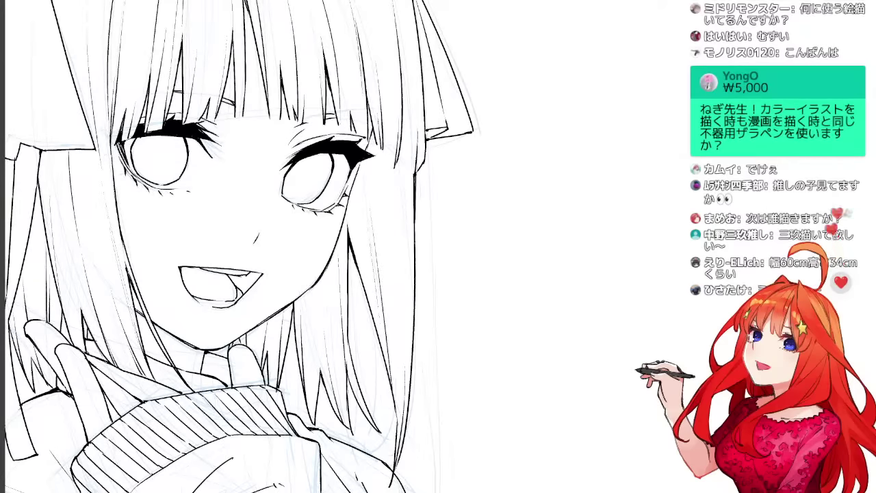
scroll(527, 260, "up", 2)
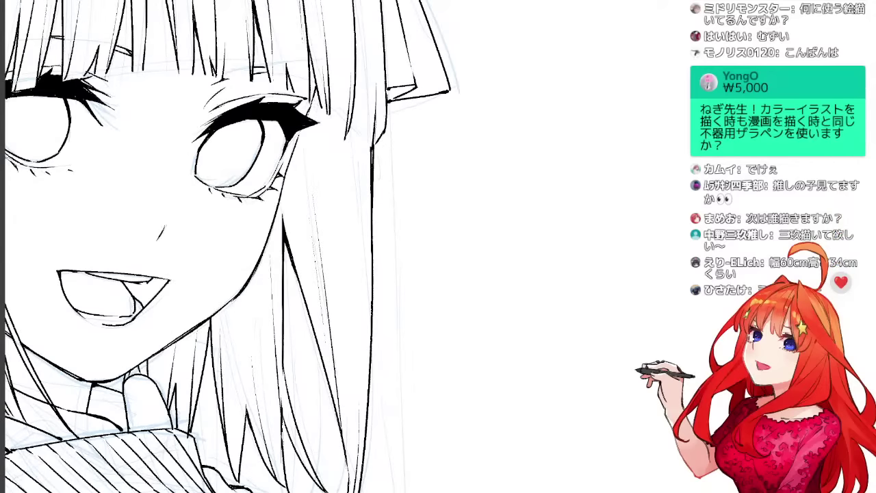
mouse_move(534, 190)
left_mouse_down()
mouse_move(528, 386)
mouse_move(585, 415)
left_mouse_up()
key("ctrl+z")
scroll(589, 335, "up", 2)
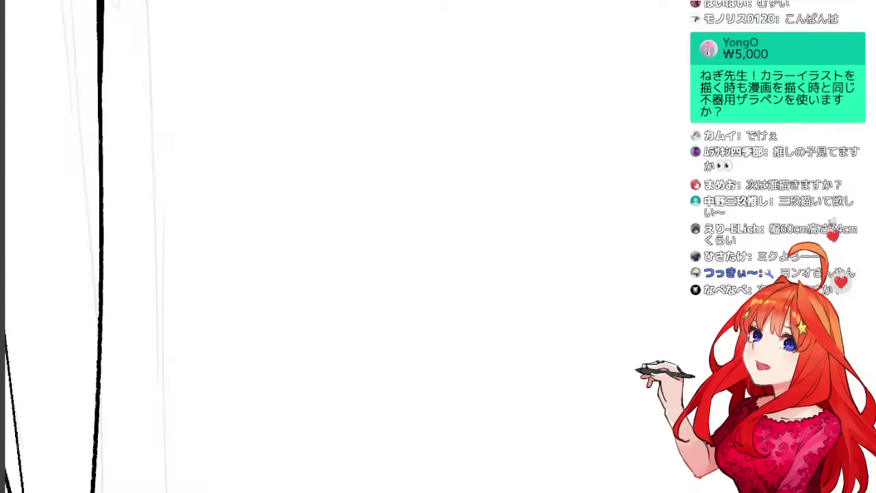
scroll(321, 246, "down", 1)
mouse_move(445, 149)
left_mouse_down()
mouse_move(486, 257)
mouse_move(516, 463)
left_mouse_up()
key("ctrl+z")
scroll(562, 343, "down", 5)
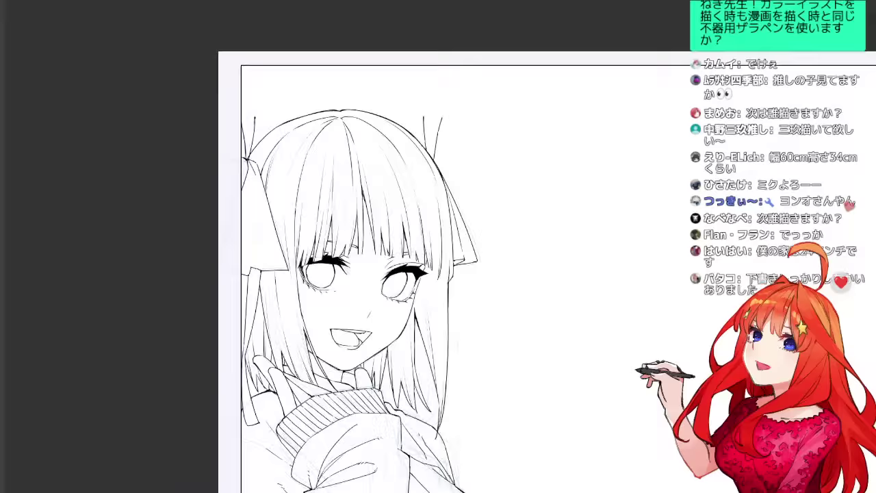
Look over the inked face, bangs, side hair and ribbons of the first character for lines needing correction.
left_click_drag(383, 273, 547, 252)
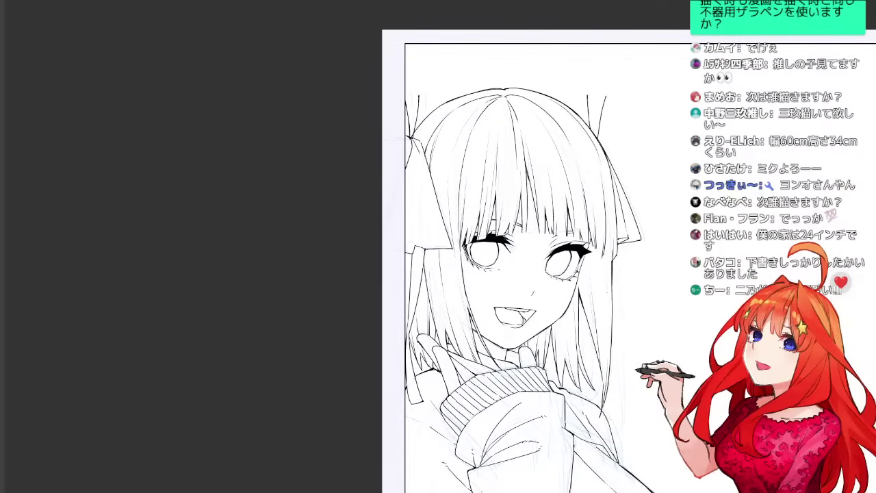
scroll(527, 328, "up", 8)
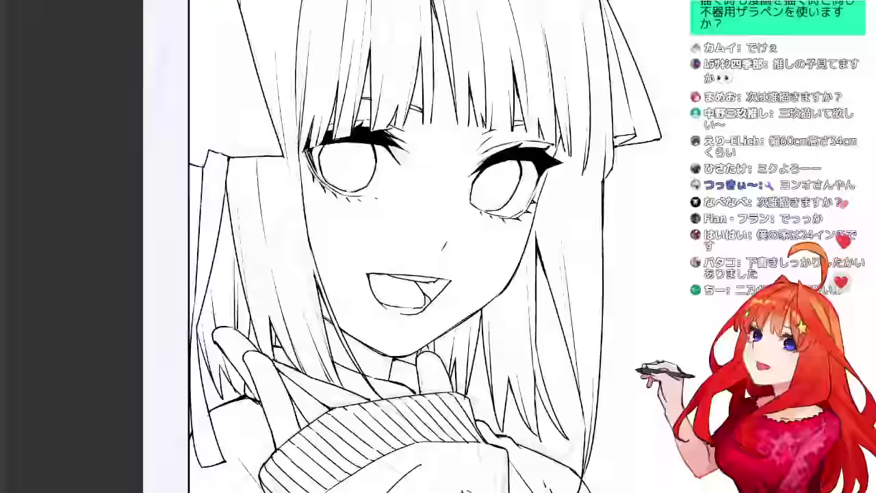
scroll(343, 246, "down", 8)
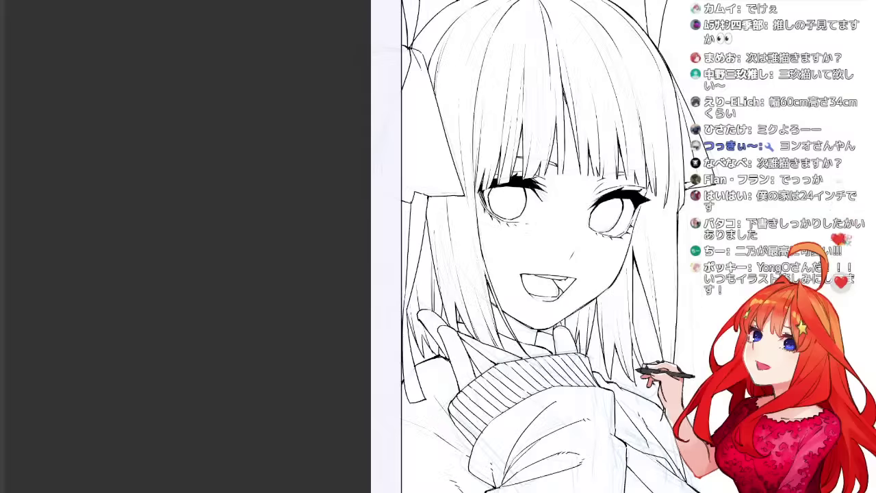
left_click_drag(534, 328, 541, 166)
left_click_drag(588, 126, 588, 345)
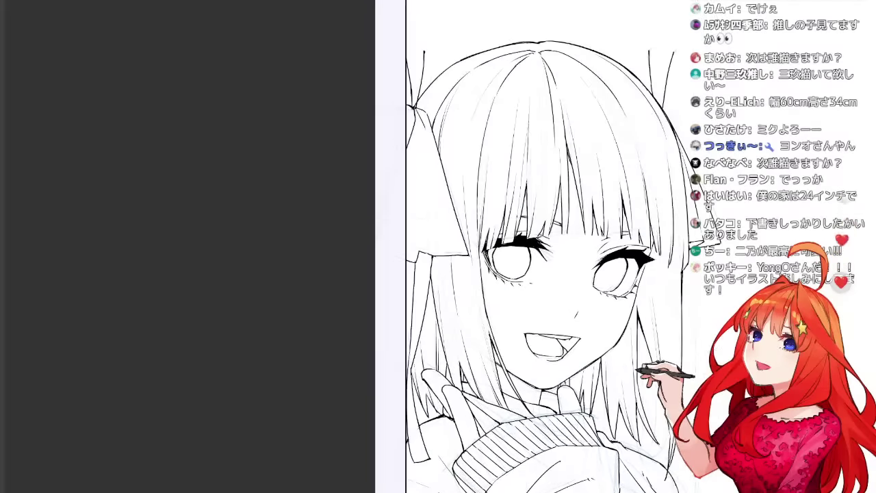
scroll(589, 344, "up", 4)
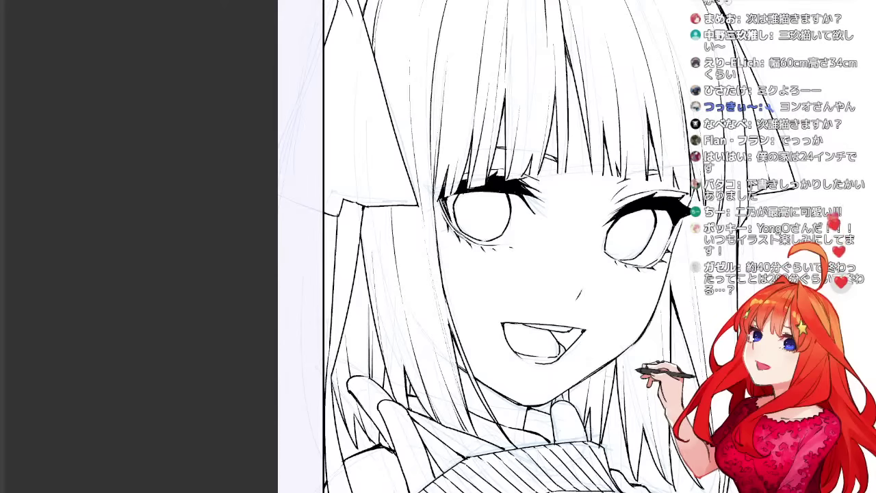
left_click_drag(520, 274, 508, 245)
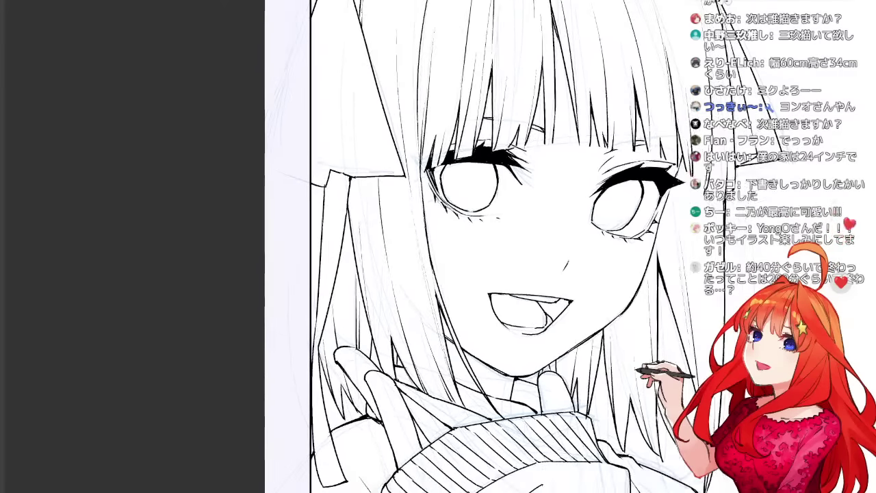
left_click_drag(506, 192, 483, 349)
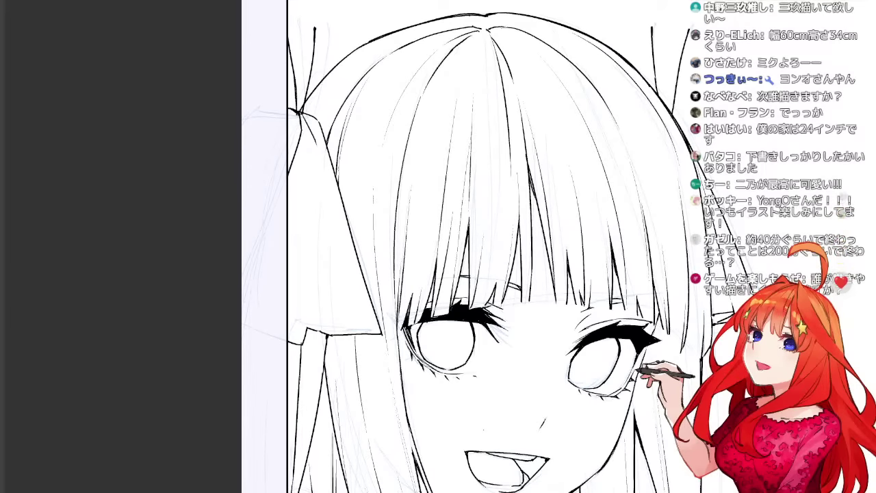
key("ctrl+minus")
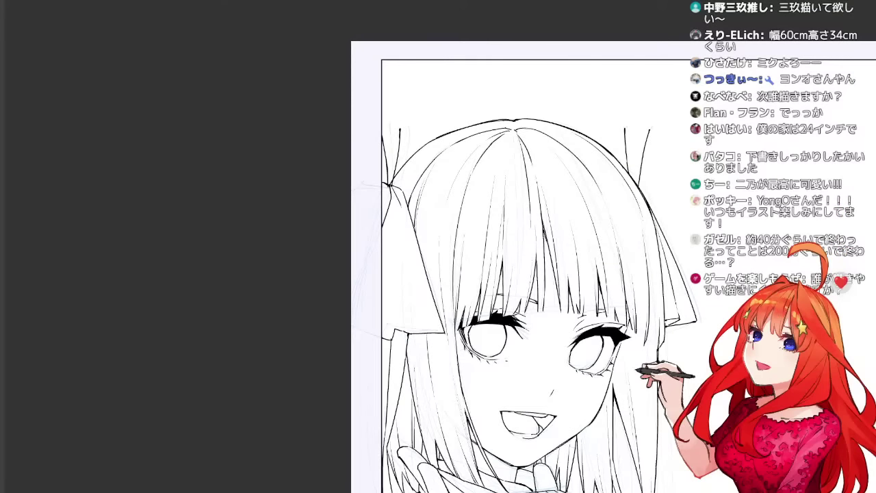
With the canvas mirrored, ink the outer contour of the far shoulder below the hair tips, and restore the normal orientation.
key("h")
left_click_drag(520, 356, 556, 127)
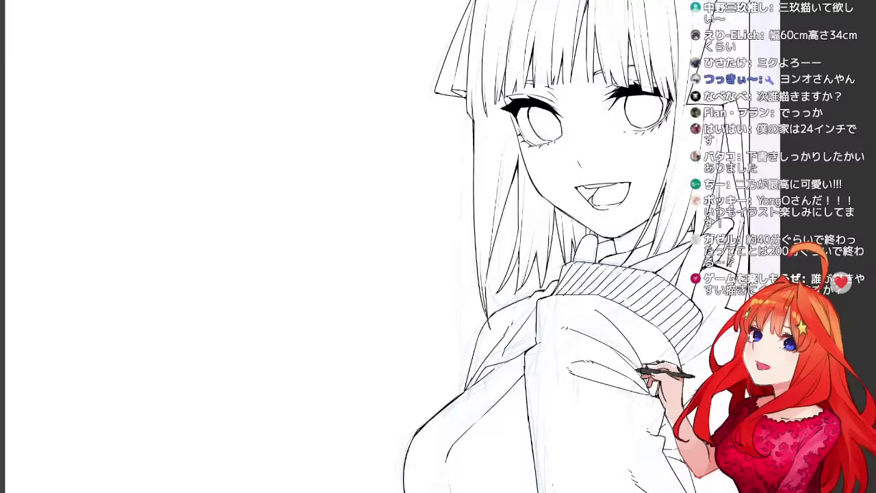
left_click_drag(488, 320, 465, 388)
left_click_drag(476, 352, 463, 390)
key("h")
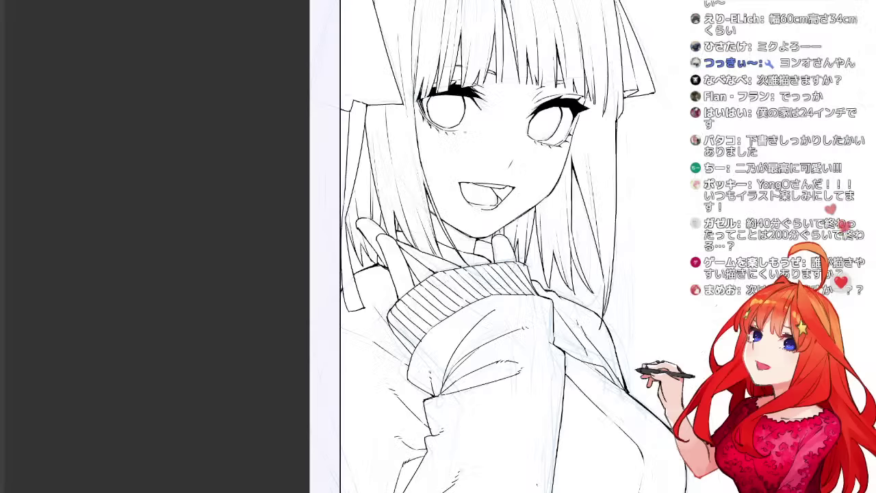
Check the inked sleeve, cuff, jacket and torso contours of the first character.
left_click_drag(506, 260, 351, 239)
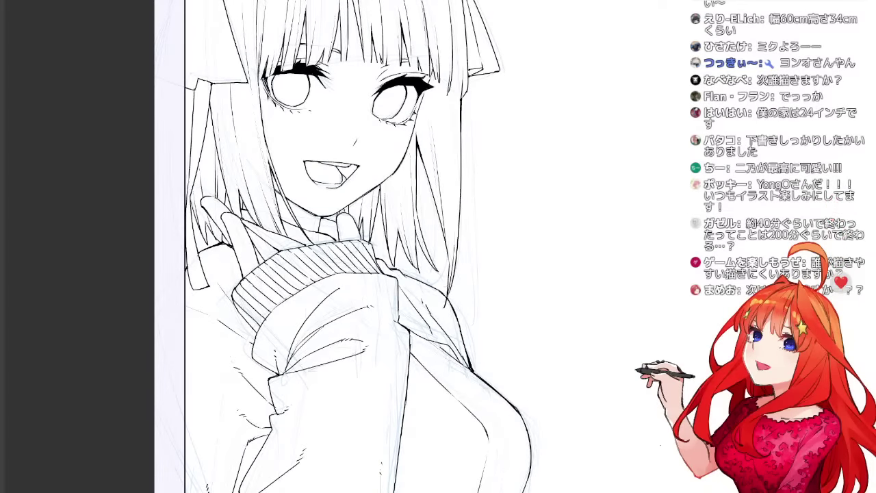
left_click_drag(384, 288, 423, 204)
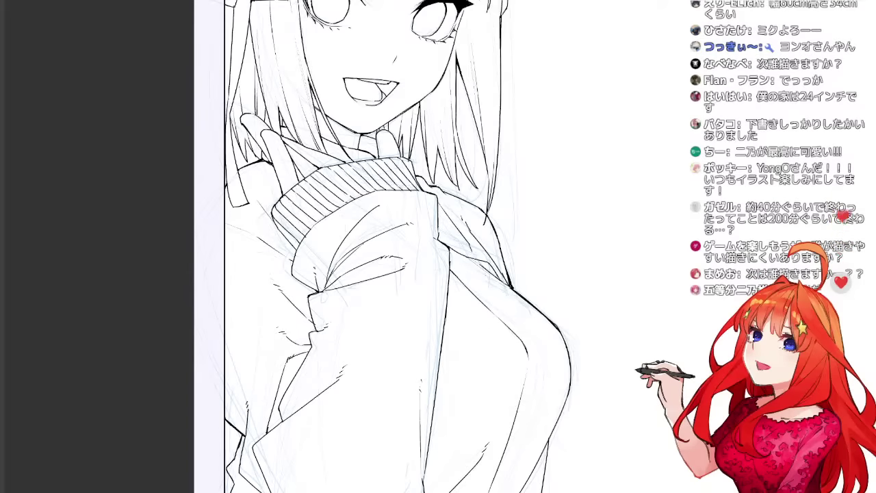
left_click_drag(397, 219, 360, 300)
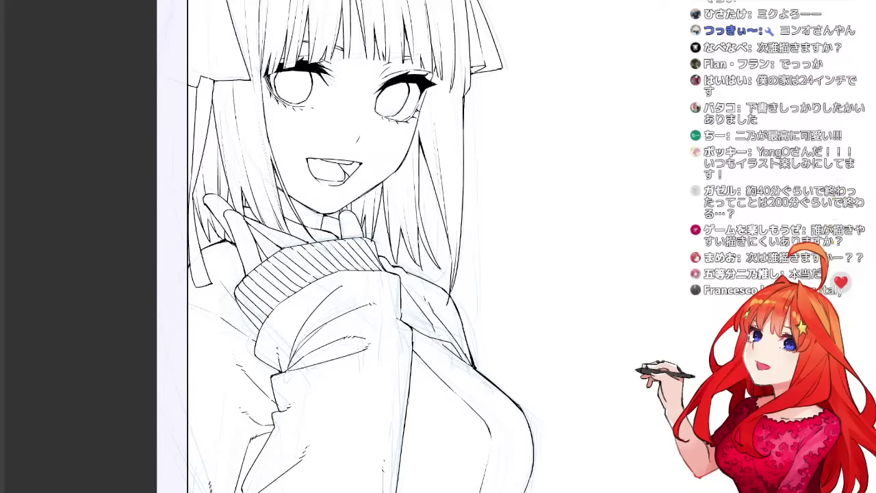
left_click_drag(383, 274, 413, 188)
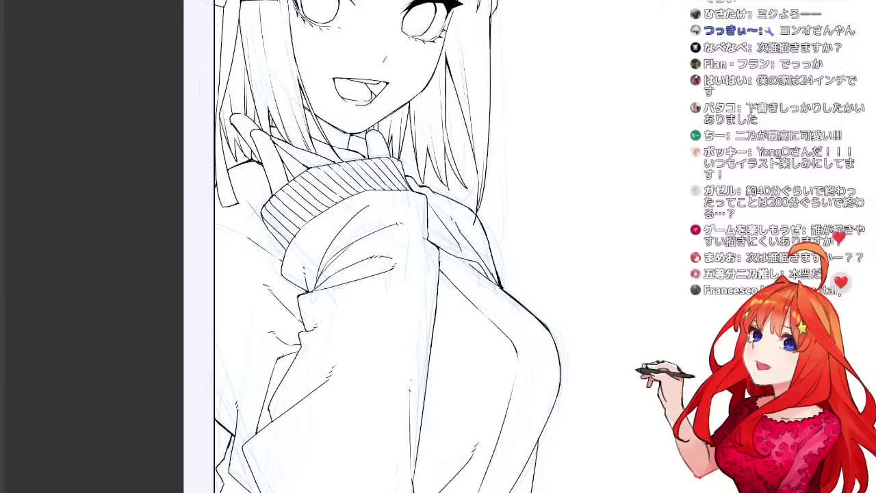
key("ctrl+minus")
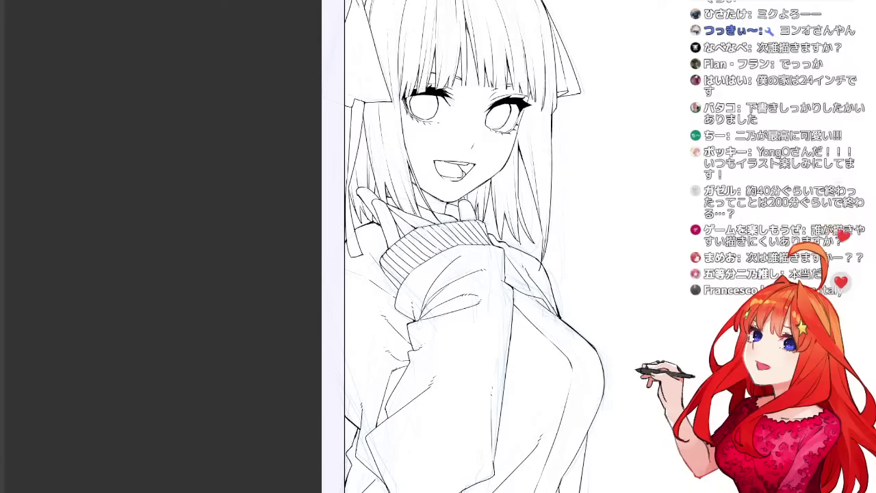
key("ctrl+plus")
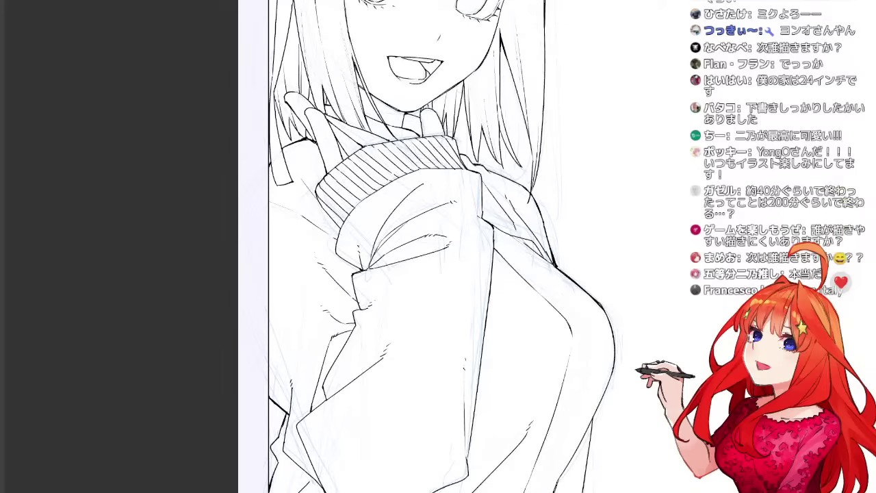
left_click_drag(583, 440, 568, 492)
key("ctrl+z")
left_click_drag(438, 247, 477, 278)
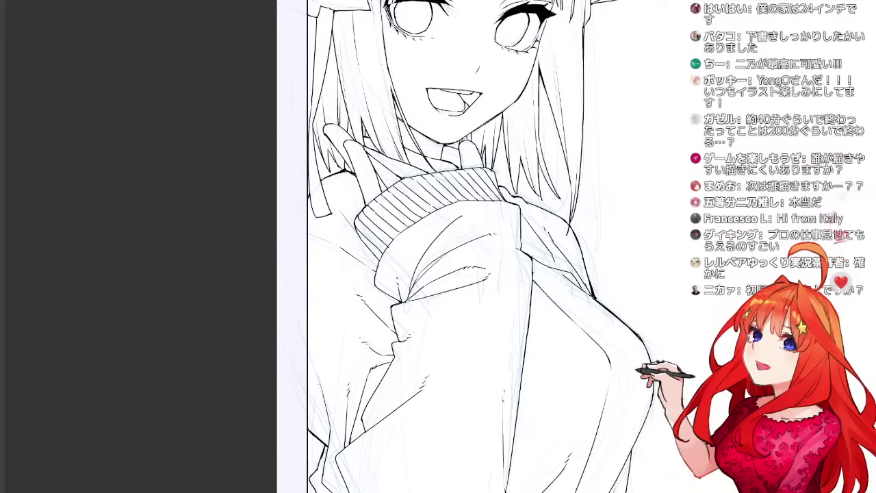
mouse_move(521, 274)
left_mouse_down()
mouse_move(430, 233)
mouse_move(387, 294)
mouse_move(367, 293)
left_mouse_up()
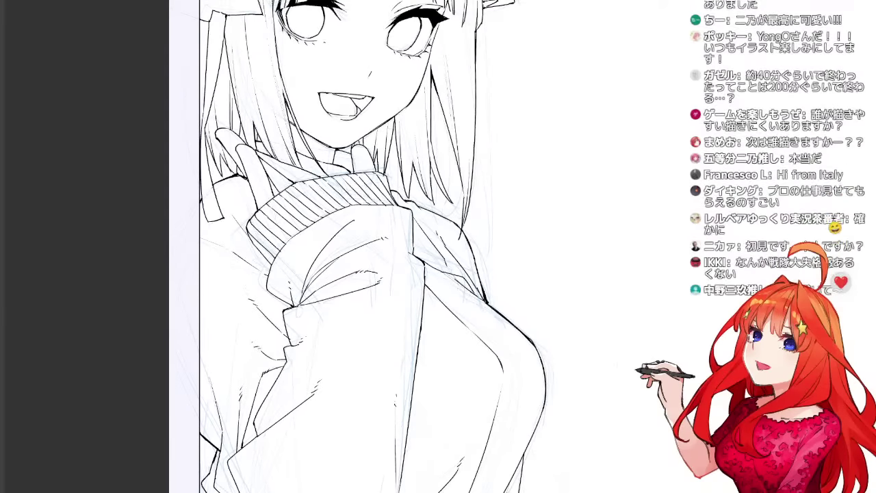
mouse_move(383, 260)
left_mouse_down()
mouse_move(369, 253)
mouse_move(400, 226)
left_mouse_up()
left_click_drag(375, 458, 335, 491)
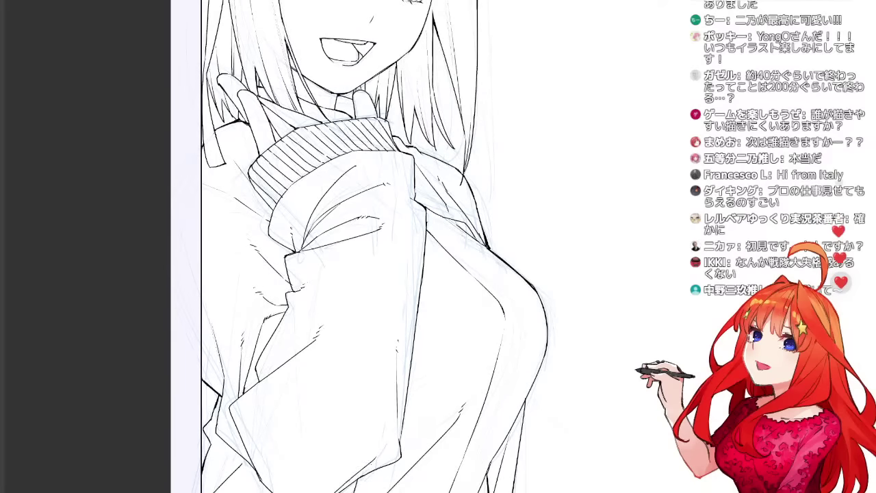
key("ctrl+z")
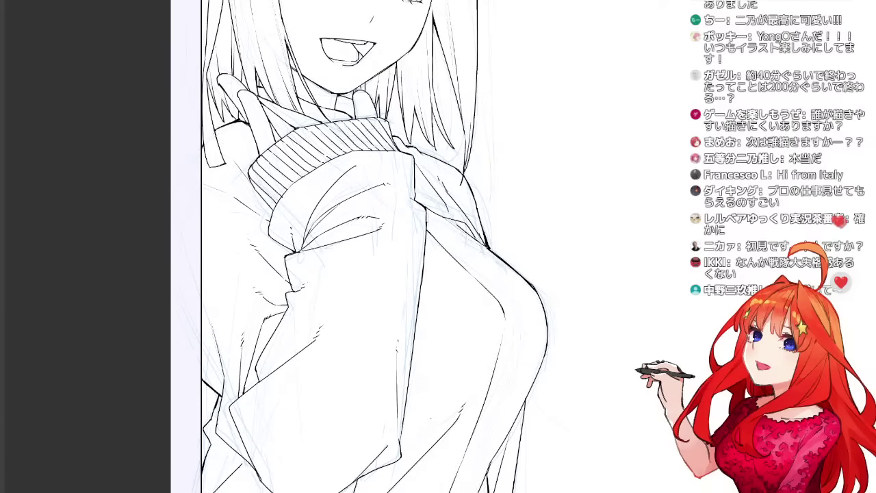
Look over the inked character as a whole and the uninked pencil sketch of the next character at the page's opposite edge.
left_click_drag(384, 205, 318, 315)
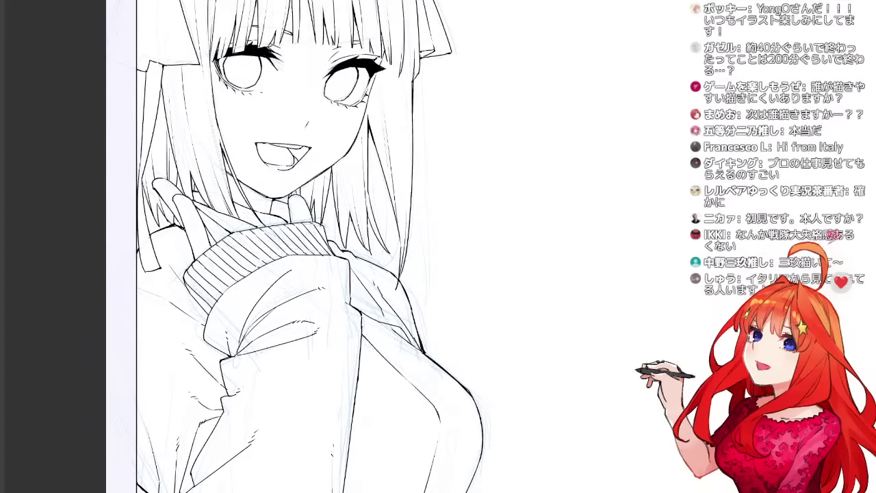
key("ctrl+minus")
left_click_drag(479, 274, 311, 263)
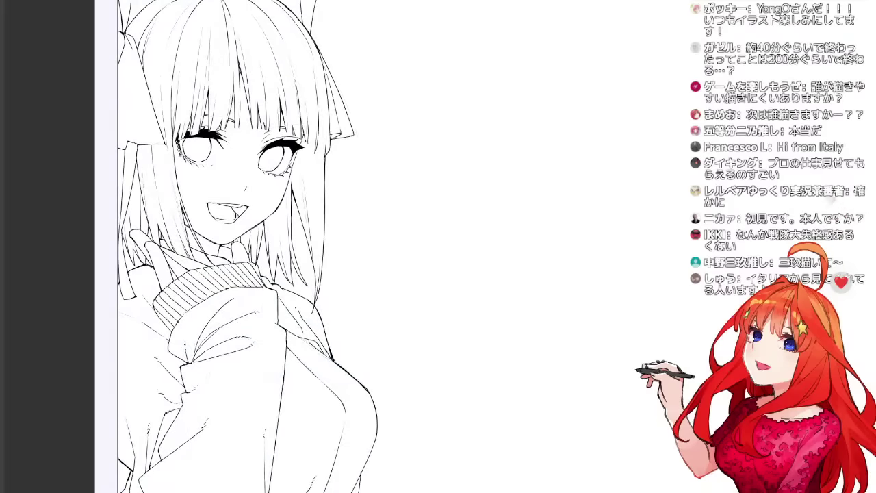
left_click_drag(411, 274, 353, 272)
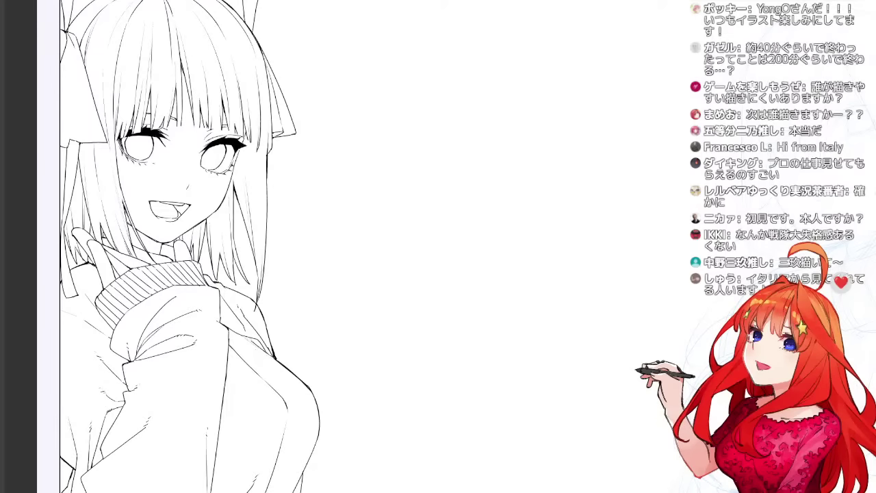
left_click_drag(411, 274, 452, 268)
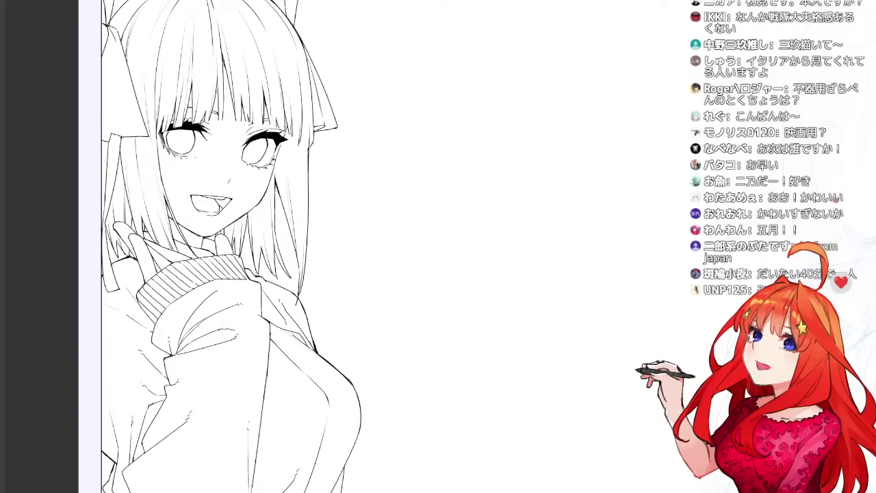
mouse_move(438, 232)
left_mouse_down()
mouse_move(184, 260)
mouse_move(217, 234)
mouse_move(369, 241)
mouse_move(346, 242)
left_mouse_up()
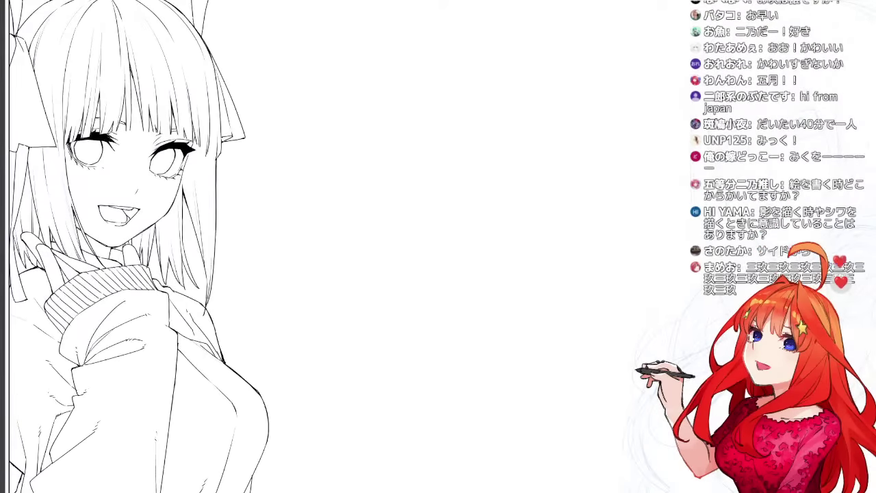
scroll(544, 273, "down", 5)
scroll(544, 274, "up", 5)
left_click_drag(544, 274, 270, 274)
scroll(545, 274, "down", 3)
scroll(544, 274, "up", 3)
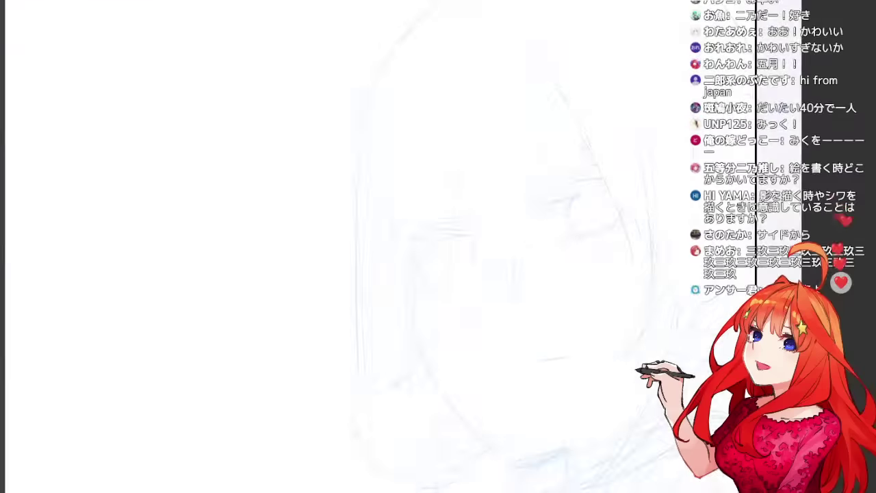
scroll(544, 274, "down", 2)
left_click_drag(544, 274, 499, 223)
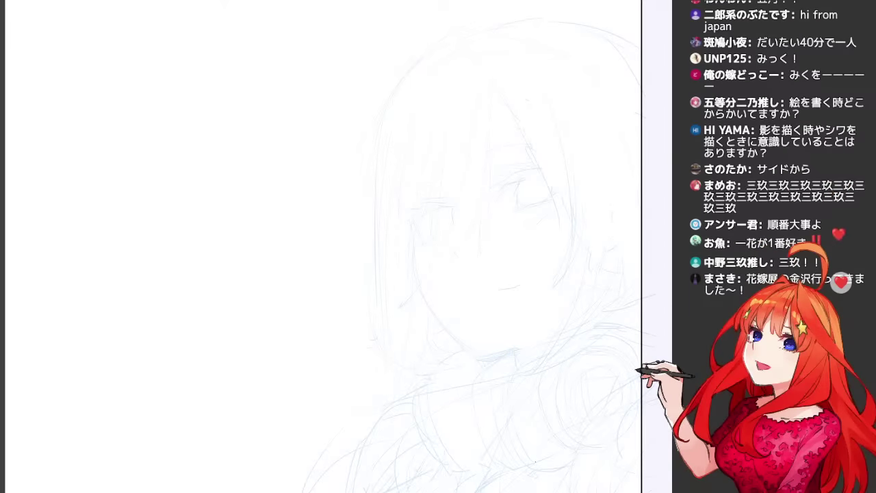
left_click_drag(439, 308, 473, 291)
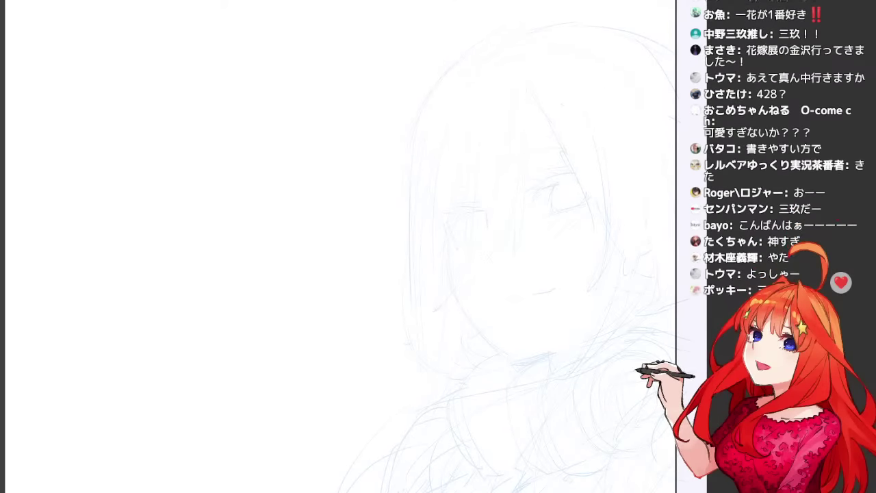
Ink the sketched character's outer hair contour on the left side, from near the crown down to about jaw level, redoing unsatisfactory strokes.
left_click_drag(425, 105, 426, 396)
key("ctrl+z")
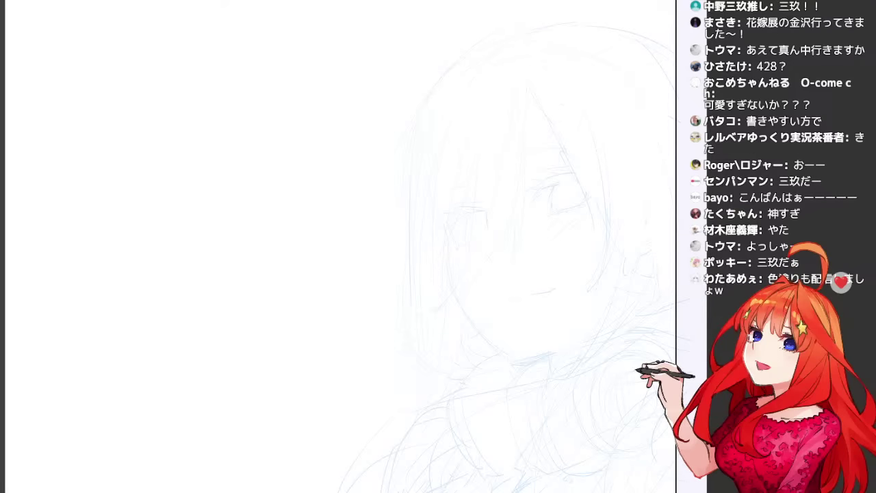
left_click_drag(419, 124, 412, 308)
key("ctrl+z")
left_click_drag(415, 122, 416, 319)
key("ctrl+z")
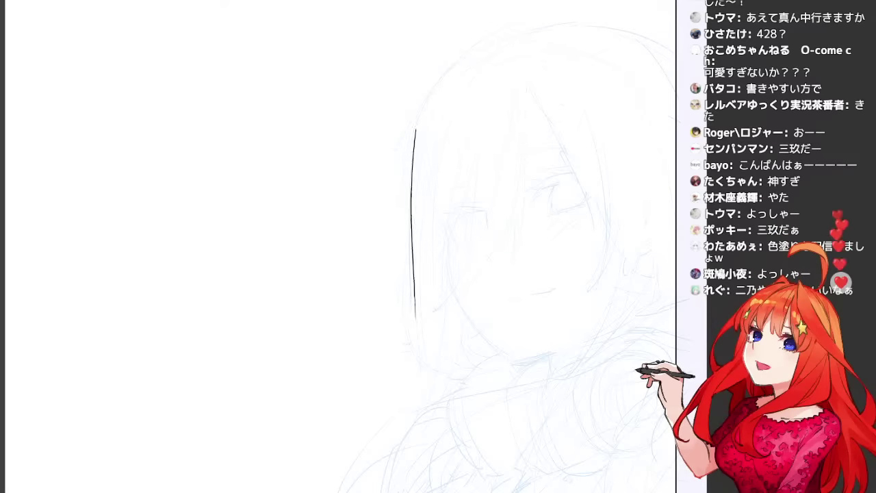
key("ctrl+z")
mouse_move(416, 141)
left_mouse_down()
mouse_move(414, 333)
mouse_move(478, 53)
mouse_move(514, 39)
left_mouse_up()
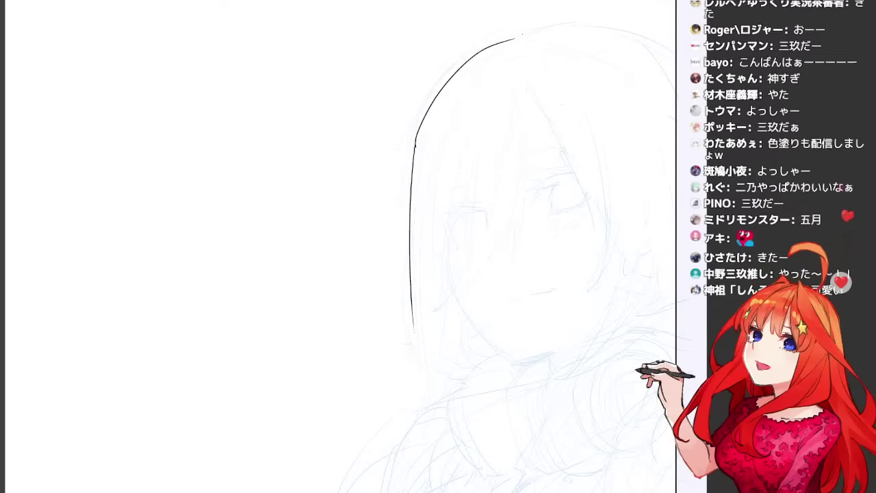
Redo the contour above the temple and ink the top of the head from there over the crown to the page border.
key("ctrl+z")
mouse_move(415, 143)
left_mouse_down()
mouse_move(456, 66)
mouse_move(547, 27)
left_mouse_up()
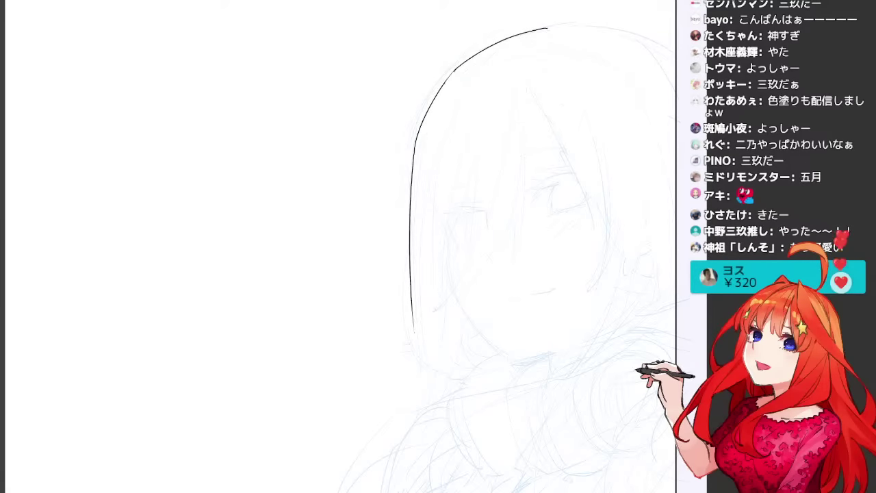
left_click_drag(445, 81, 479, 54)
left_click_drag(585, 206, 644, 319)
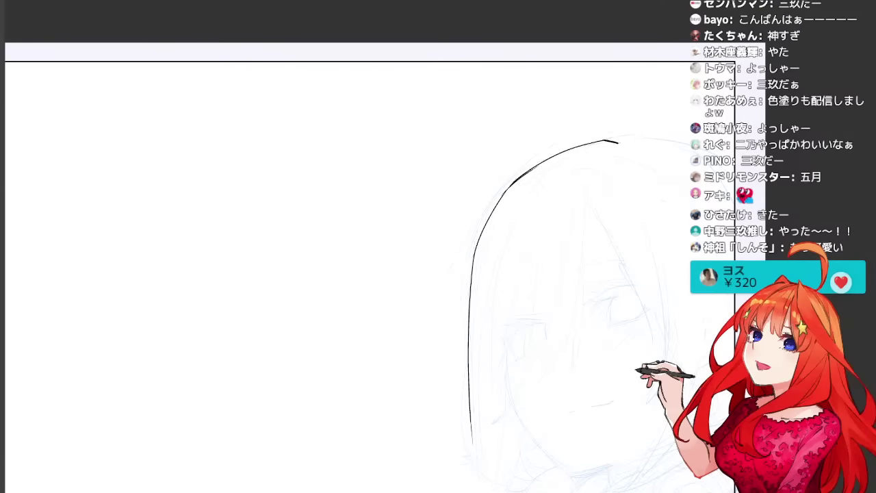
mouse_move(621, 141)
left_mouse_down()
mouse_move(655, 139)
mouse_move(735, 162)
left_mouse_up()
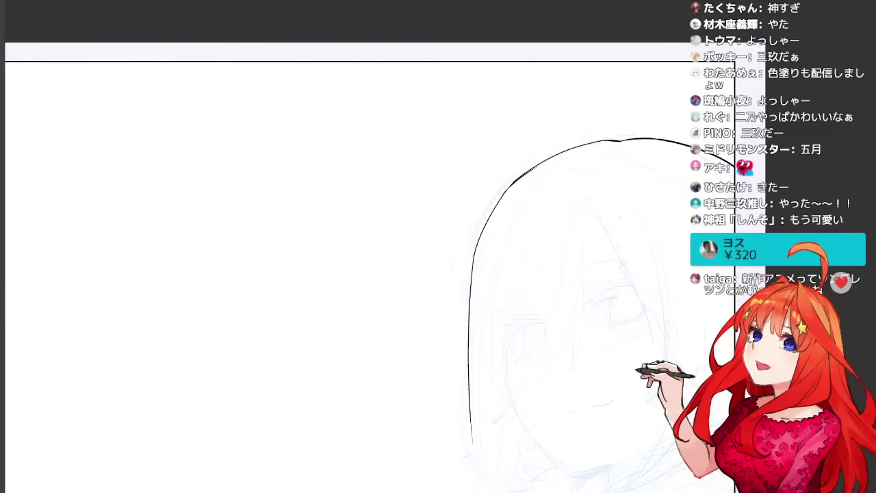
Extend the outer side hair contour from about jaw level down to the shoulder, redoing the unsatisfactory stroke.
left_click_drag(643, 425, 600, 217)
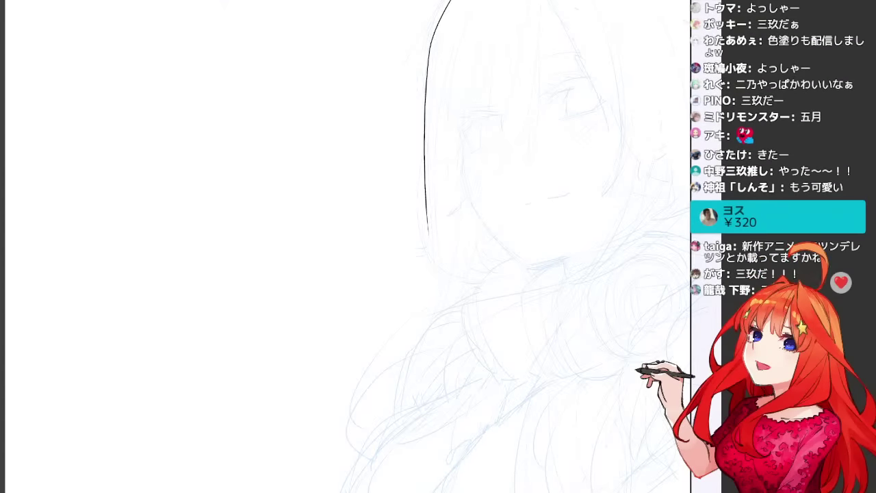
left_click_drag(471, 205, 419, 405)
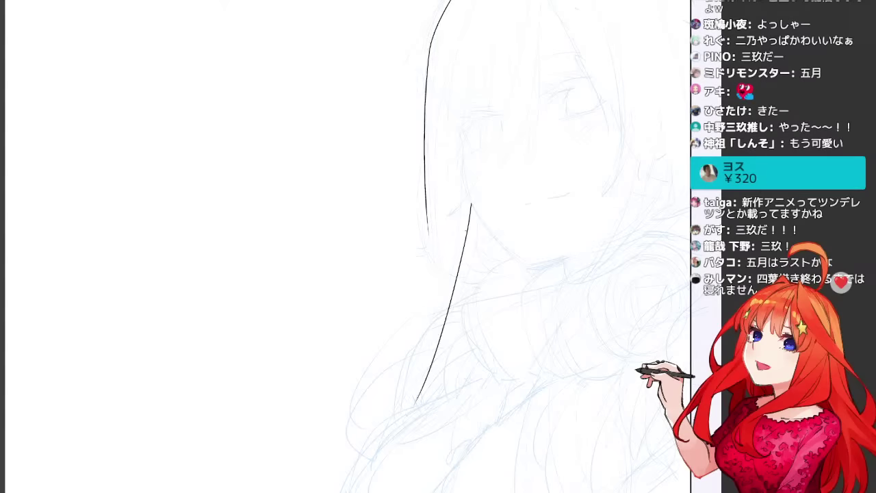
key("ctrl+z")
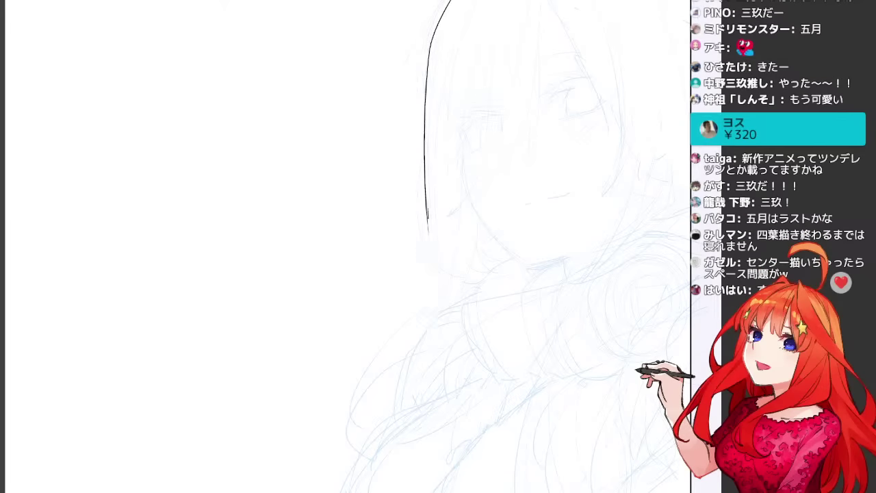
left_click_drag(428, 235, 435, 321)
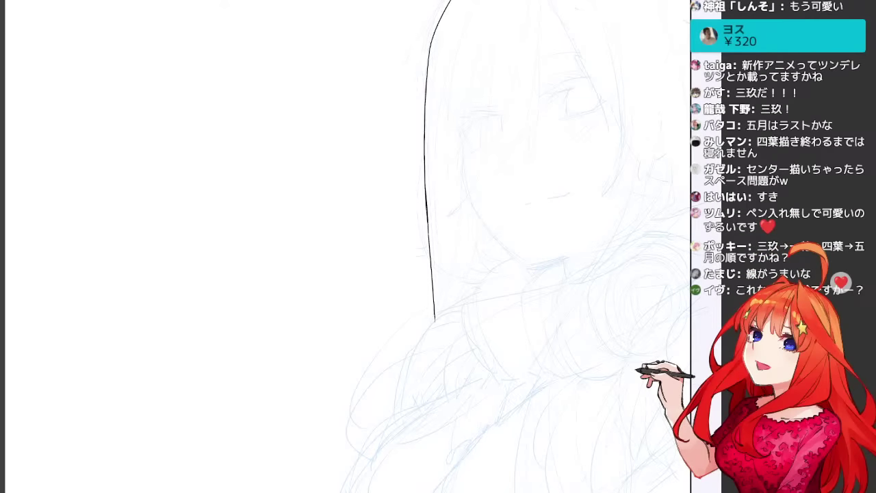
Ink the forked bang strand over the covered eye and the long central bang curving from the parting down to the chin.
left_click_drag(438, 171, 400, 325)
left_click_drag(451, 222, 417, 317)
key("ctrl+z")
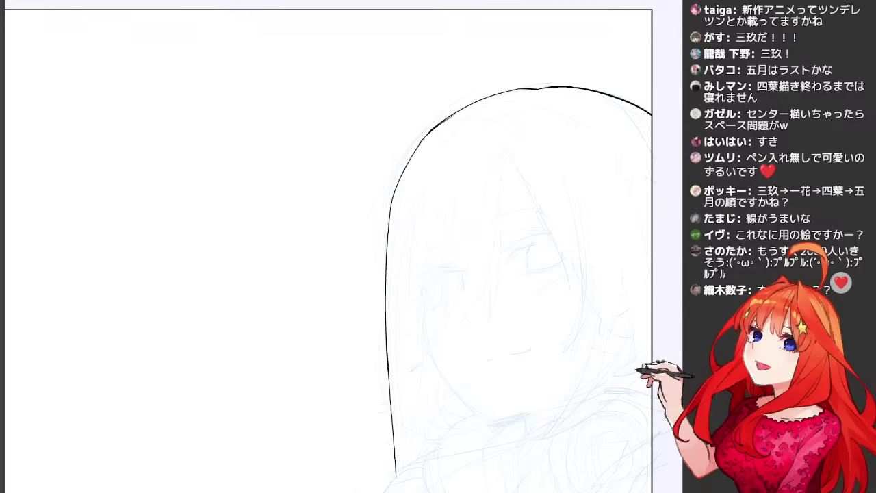
left_click_drag(454, 204, 415, 361)
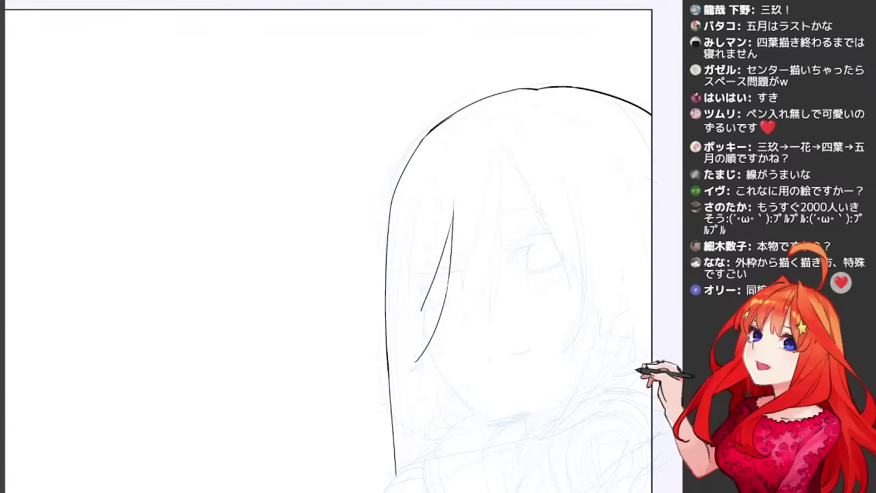
mouse_move(503, 146)
left_mouse_down()
mouse_move(463, 369)
mouse_move(433, 404)
mouse_move(502, 210)
mouse_move(447, 393)
left_mouse_up()
key("ctrl+z")
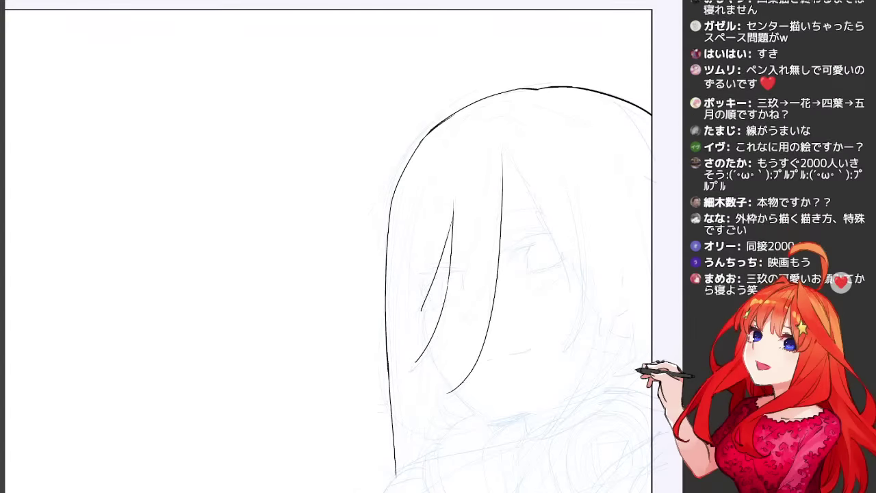
Ink the inner strand branching off the central bang and sweeping down to the cheek, retrying the curve until it fits.
left_click_drag(492, 273, 479, 354)
left_click_drag(491, 272, 415, 368)
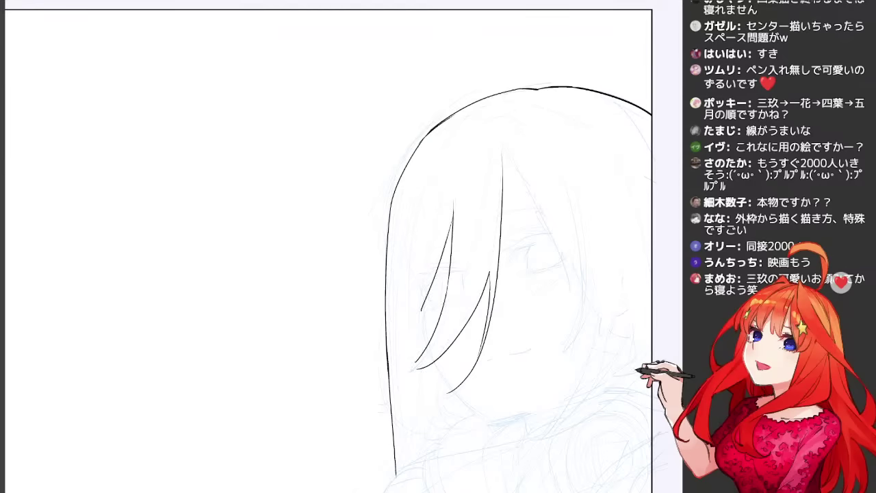
key("ctrl+z")
left_click_drag(489, 277, 415, 370)
key("ctrl+z")
left_click_drag(489, 275, 412, 373)
left_click_drag(439, 308, 488, 273)
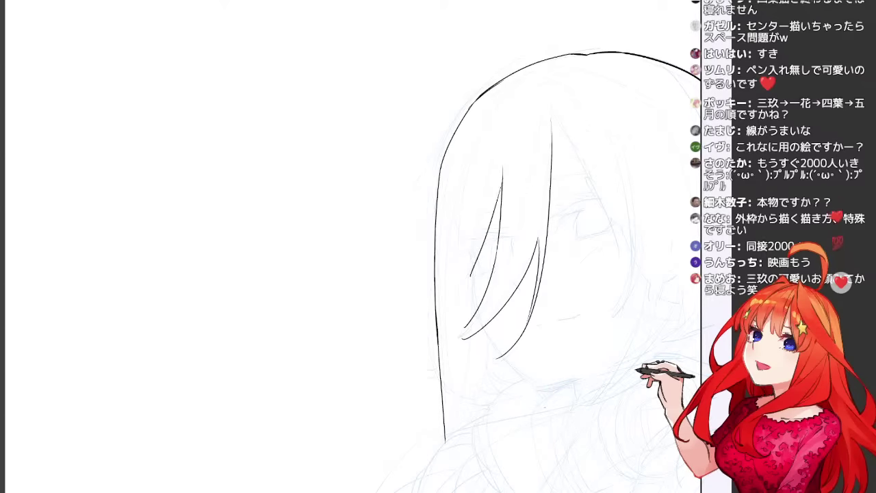
Ink the short cheek contour between the bang tips on the far side of the face and clean up its junction.
left_click_drag(545, 407, 526, 396)
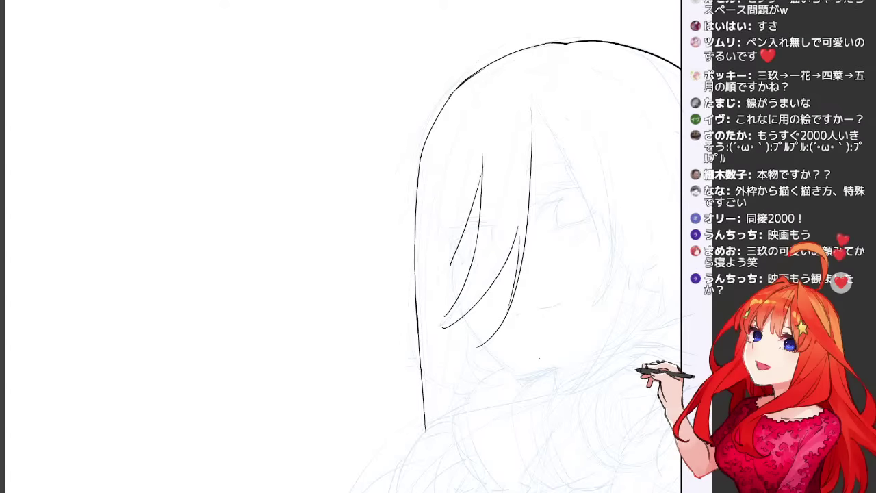
scroll(477, 203, "up", 1)
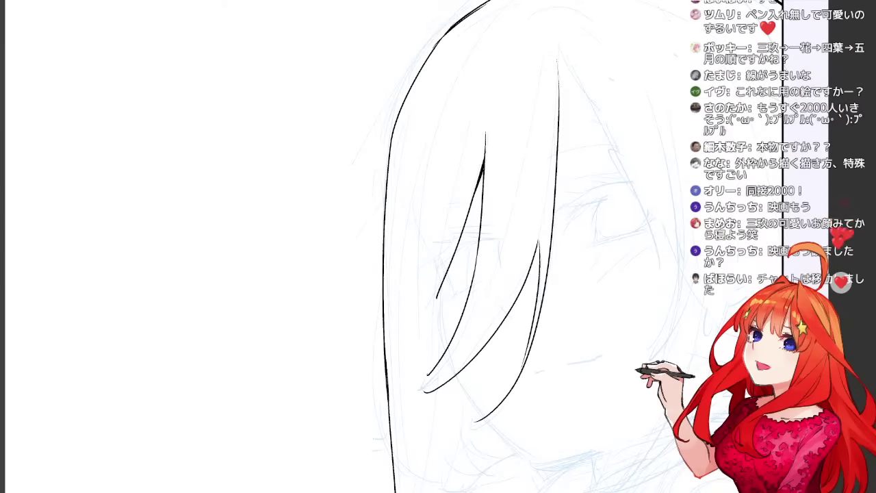
mouse_move(442, 294)
left_mouse_down()
mouse_move(438, 239)
mouse_move(439, 280)
left_mouse_up()
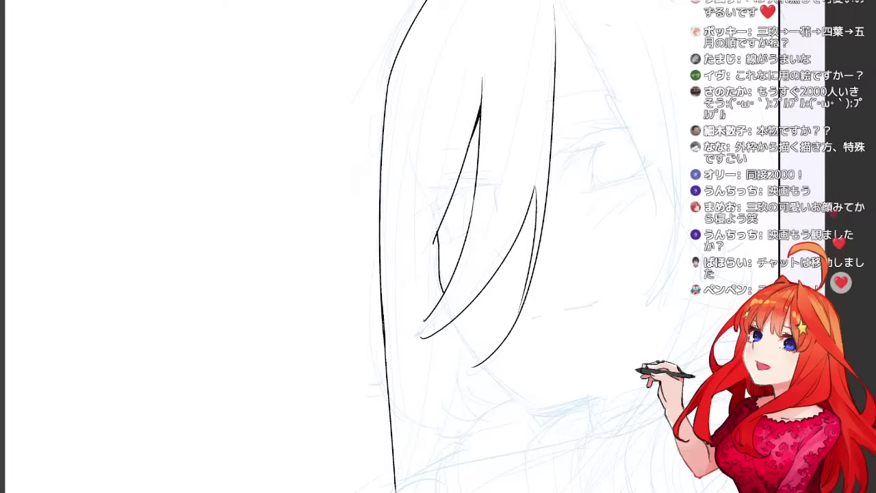
left_click_drag(436, 234, 433, 243)
Ink a thin tapering hair strand just outside the forked bang, ending at cheek level, redoing unsatisfactory strokes.
left_click_drag(460, 67, 432, 288)
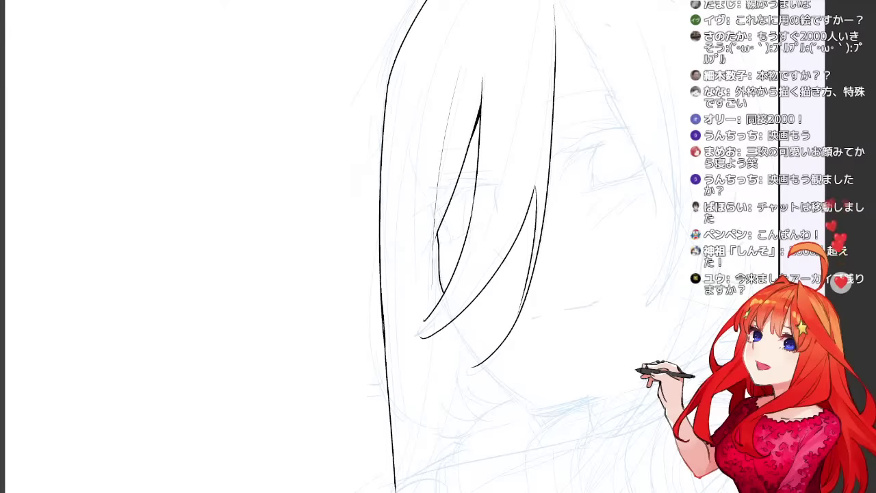
key("ctrl+z")
left_click_drag(449, 123, 423, 285)
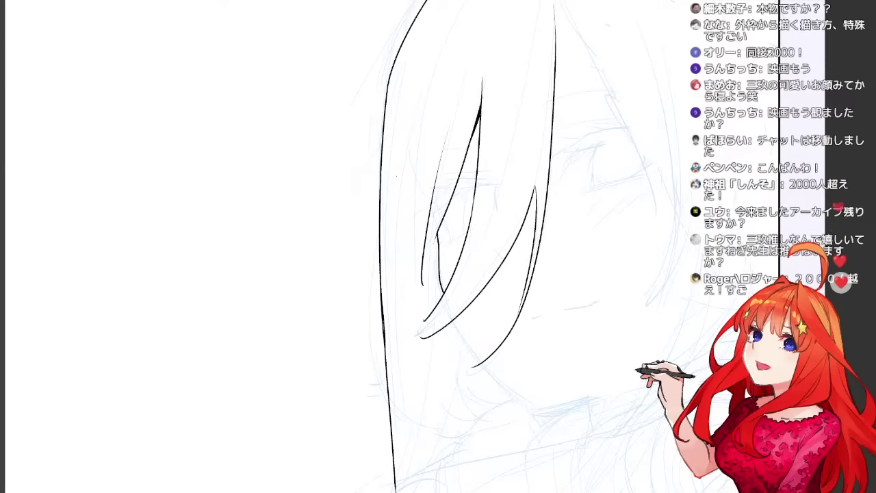
left_click_drag(396, 176, 423, 285)
key("ctrl+z")
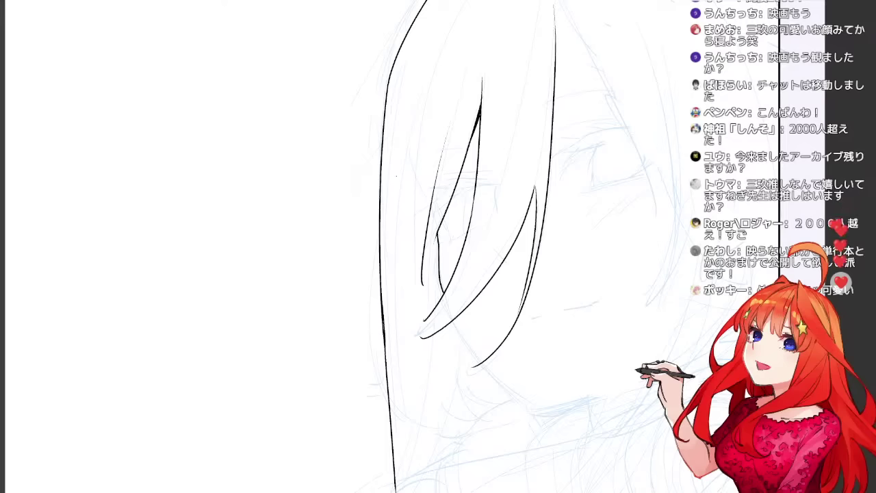
left_click_drag(396, 176, 423, 284)
key("ctrl+z")
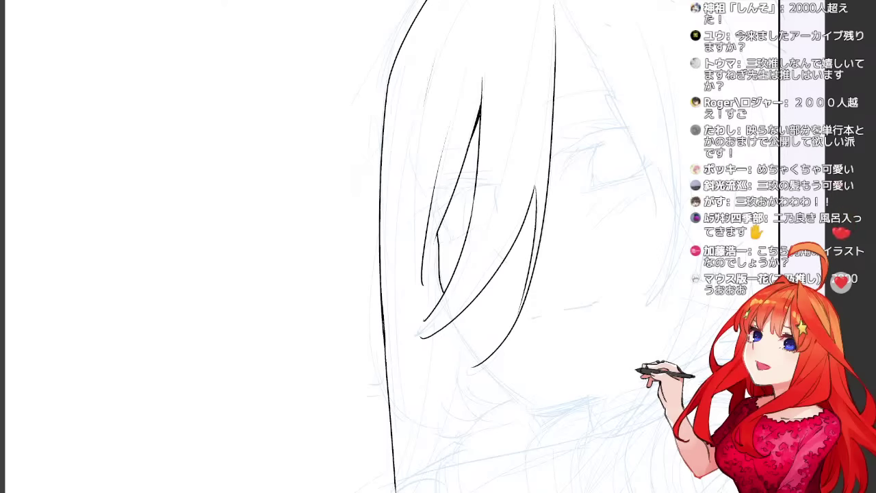
Ink a long inner strand line alongside the outer side hair contour, from near the crown down to where it meets the contour.
mouse_move(424, 72)
left_mouse_down()
mouse_move(407, 195)
mouse_move(417, 327)
left_mouse_up()
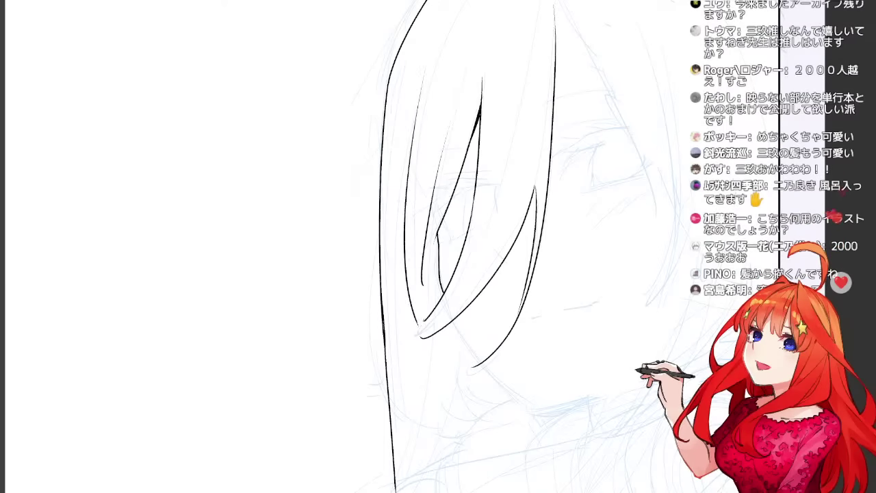
key("ctrl+z")
mouse_move(438, 206)
left_mouse_down()
mouse_move(441, 259)
mouse_move(445, 210)
left_mouse_up()
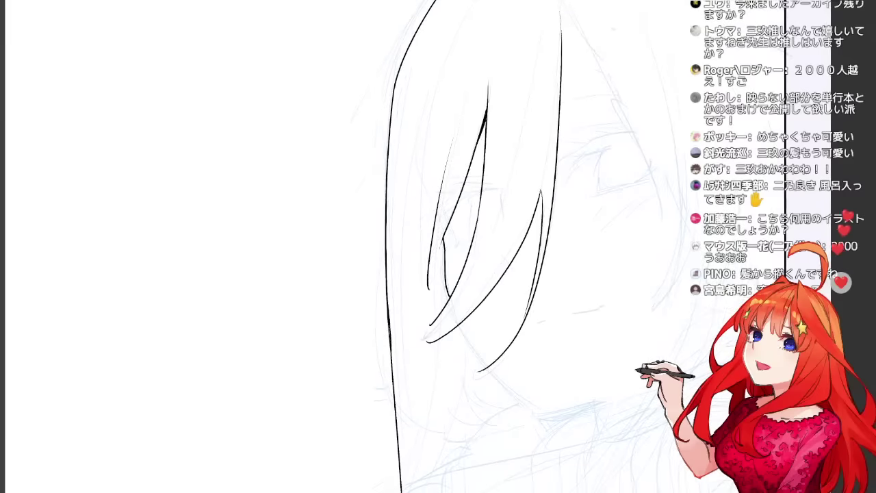
left_click(433, 105)
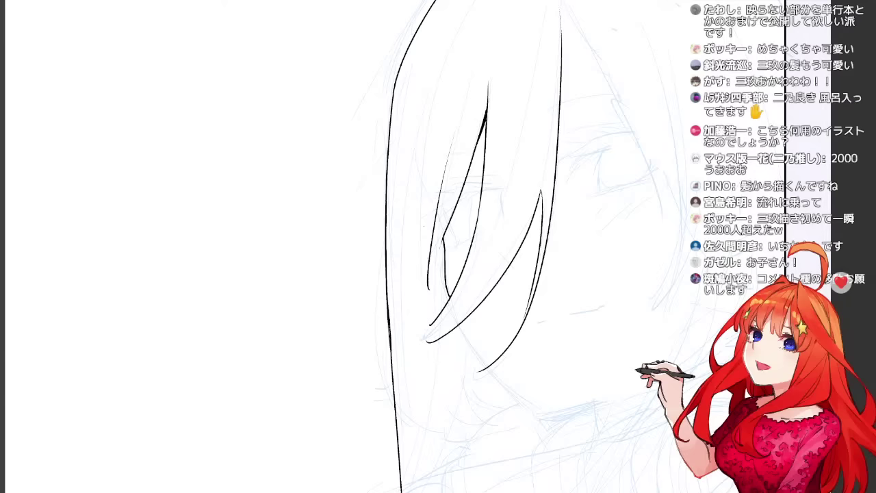
left_click_drag(447, 31, 394, 334)
left_click_drag(400, 421, 407, 180)
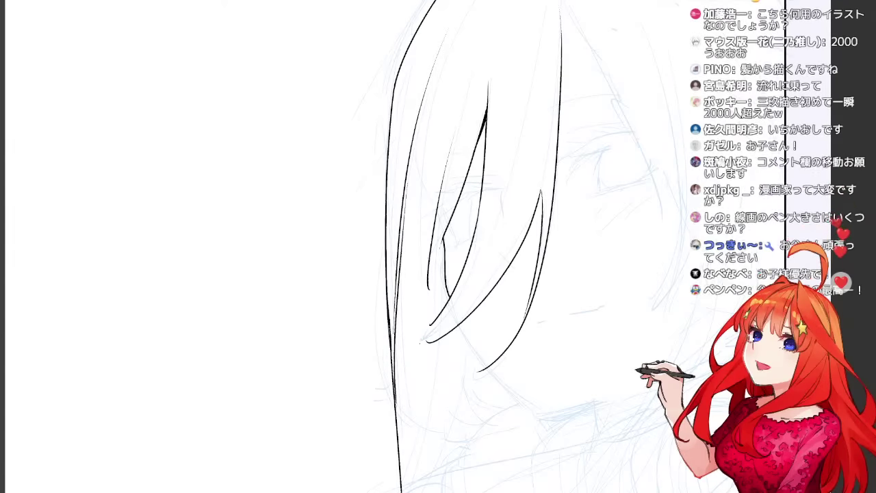
left_click_drag(438, 206, 367, 322)
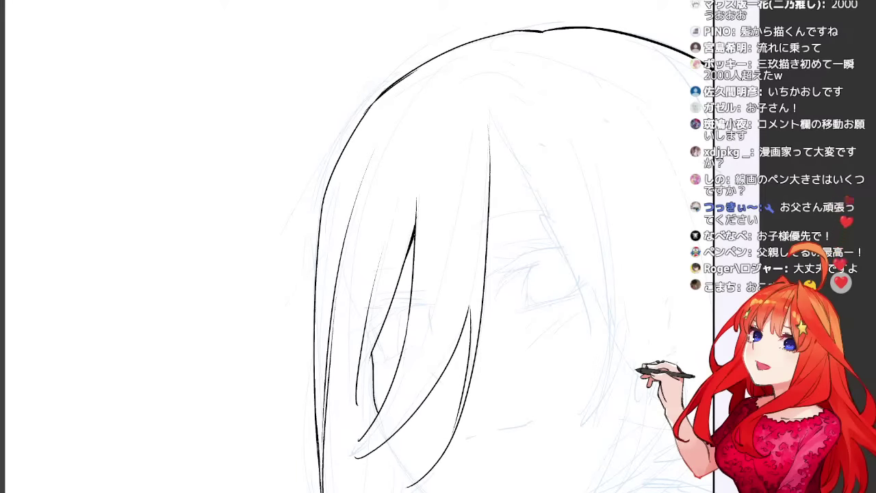
mouse_move(381, 132)
left_mouse_down()
mouse_move(410, 95)
mouse_move(485, 50)
left_mouse_up()
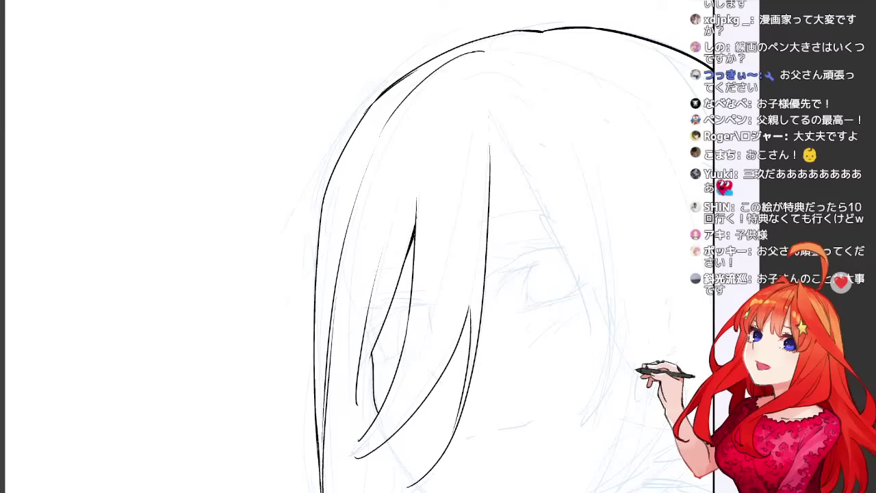
mouse_move(489, 120)
left_mouse_down()
mouse_move(490, 167)
mouse_move(558, 240)
left_mouse_up()
key("ctrl+z")
key("ctrl+z")
With the canvas mirrored, ink the bang edge from the parting diagonally past the visible eye, and trim its lower tip.
mouse_move(679, 335)
left_mouse_down()
mouse_move(653, 241)
mouse_move(656, 214)
mouse_move(641, 249)
left_mouse_up()
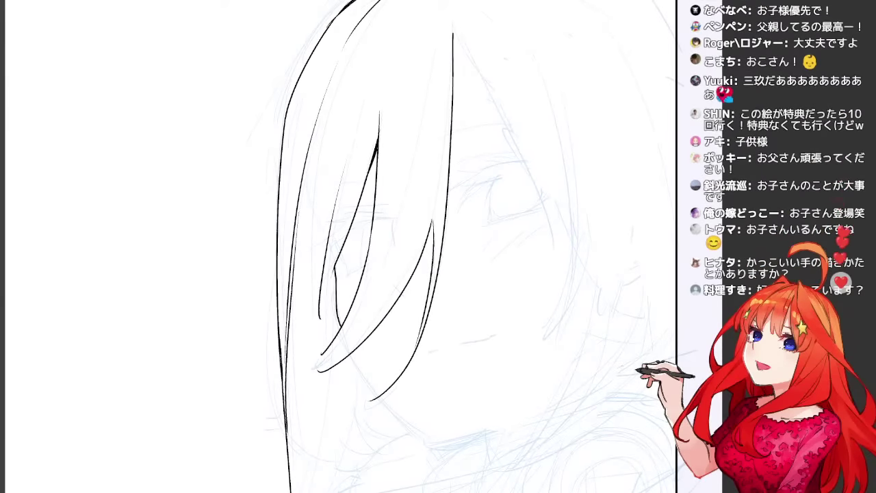
key("h")
left_click_drag(548, 206, 511, 264)
left_click_drag(561, 181, 487, 301)
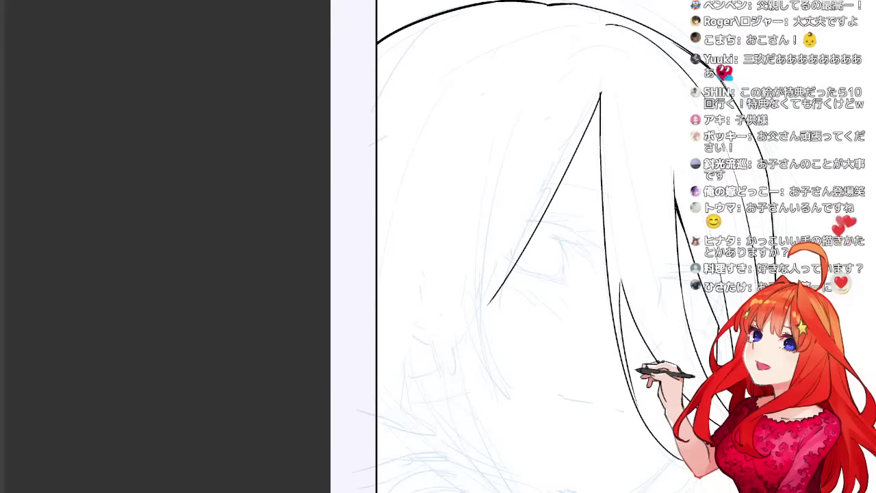
key("ctrl+z")
left_click_drag(599, 92, 484, 297)
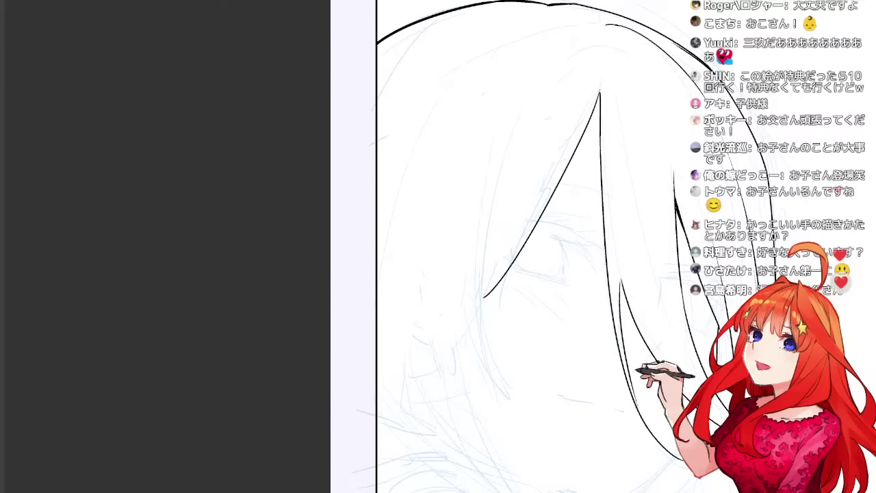
key("ctrl+z")
left_click_drag(600, 91, 481, 302)
scroll(506, 246, "right", 3)
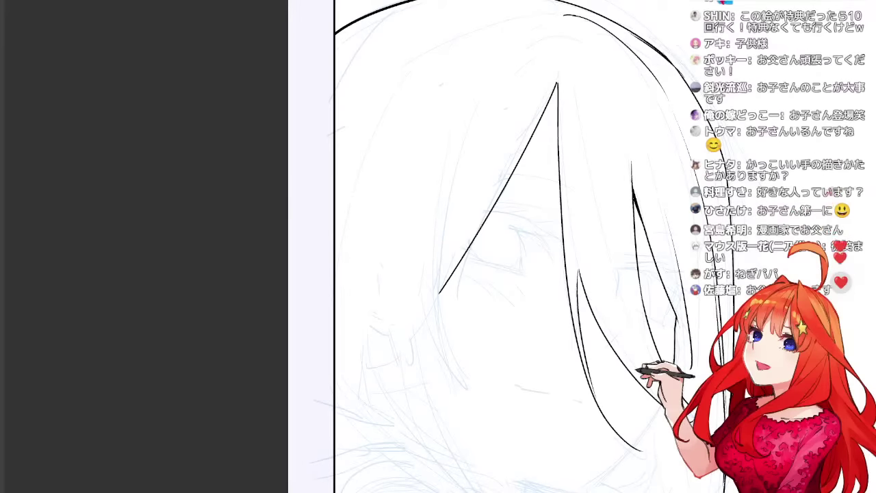
left_click_drag(439, 295, 447, 282)
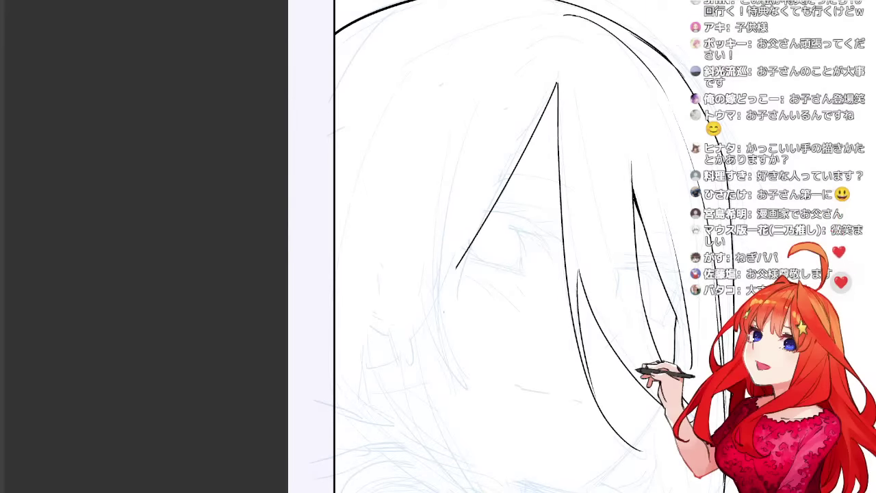
Ink the two edges of the side lock hanging beside the visible eye down to cheek level, and restore the normal orientation.
mouse_move(471, 100)
left_mouse_down()
mouse_move(446, 279)
mouse_move(460, 348)
left_mouse_up()
key("ctrl+z")
left_click_drag(456, 267, 457, 335)
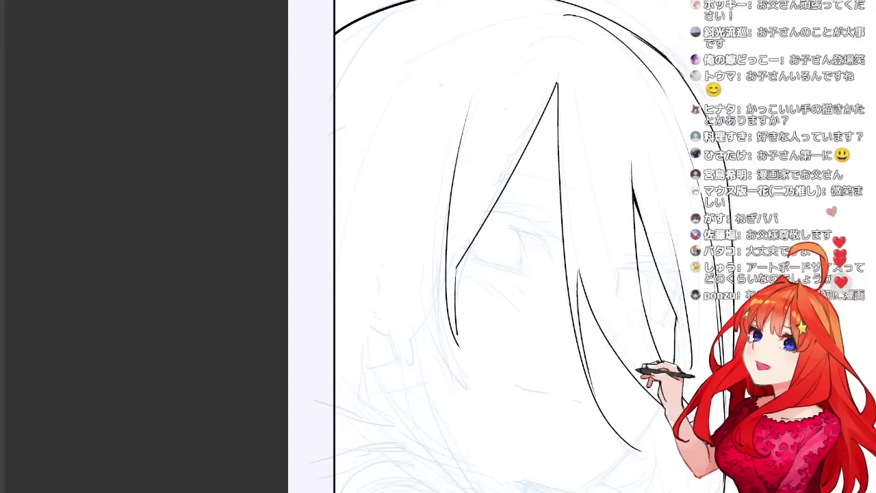
key("ctrl+z")
left_click_drag(457, 267, 472, 370)
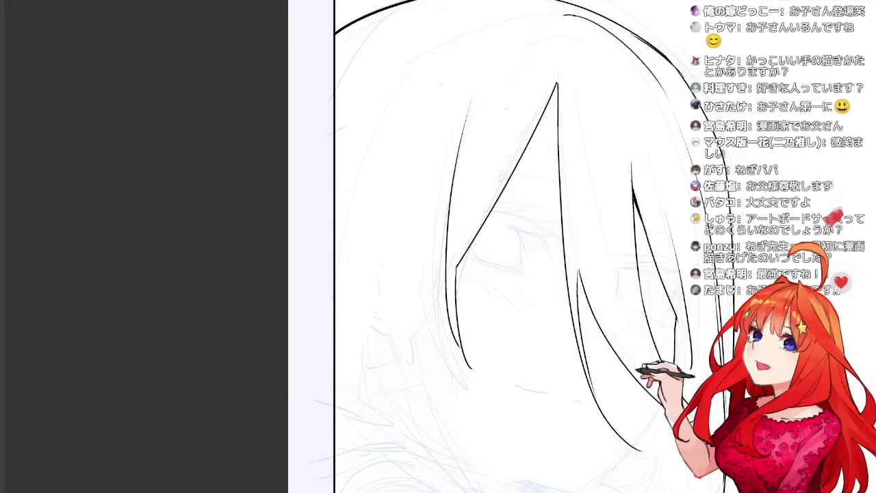
key("h")
left_click_drag(598, 274, 520, 260)
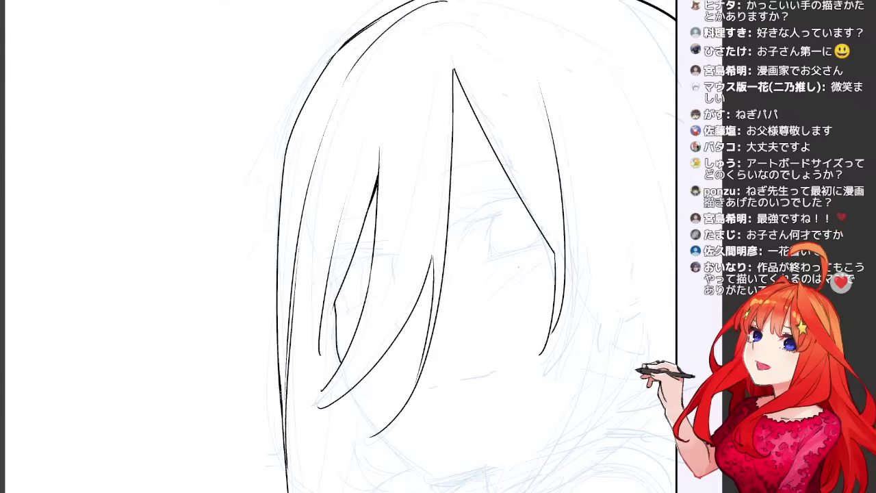
left_click_drag(467, 282, 546, 280)
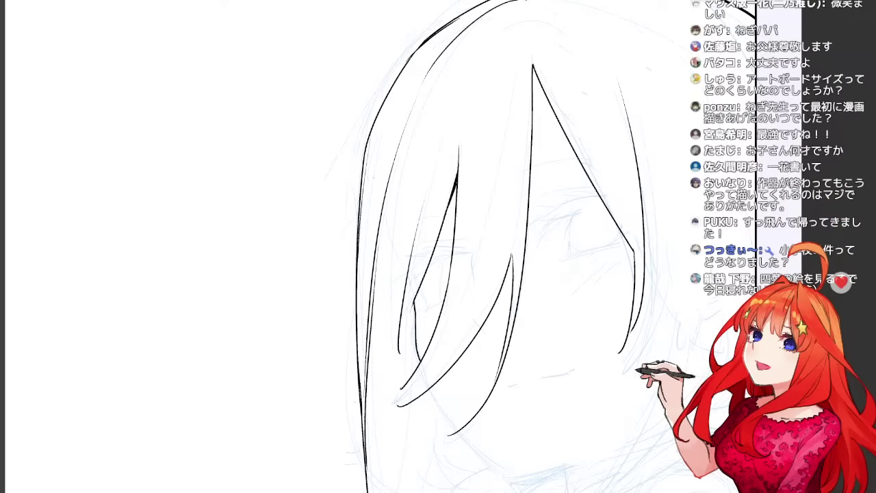
left_click_drag(507, 274, 465, 265)
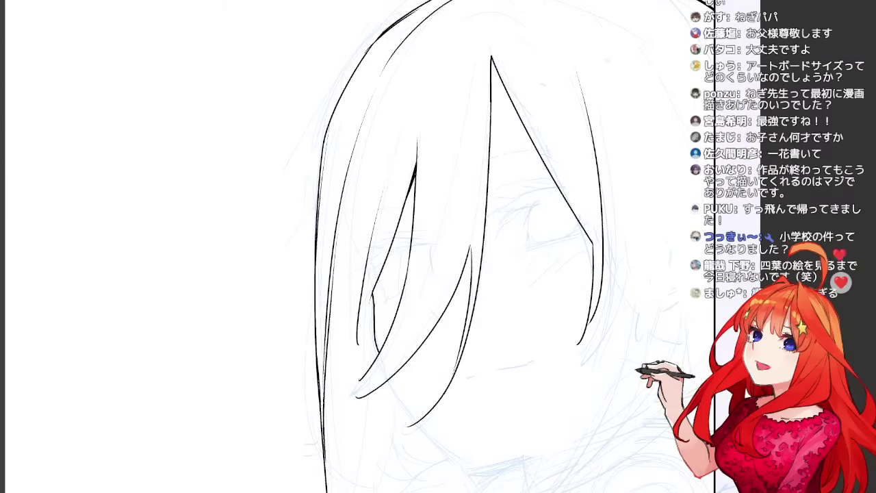
Ink a thin strand line inside the central bang, from beside the parting down toward the bang's lower tip, redoing unsatisfactory strokes.
left_click_drag(449, 162, 369, 377)
key("ctrl+z")
left_click_drag(426, 231, 370, 373)
key("ctrl+z")
left_click_drag(446, 178, 378, 356)
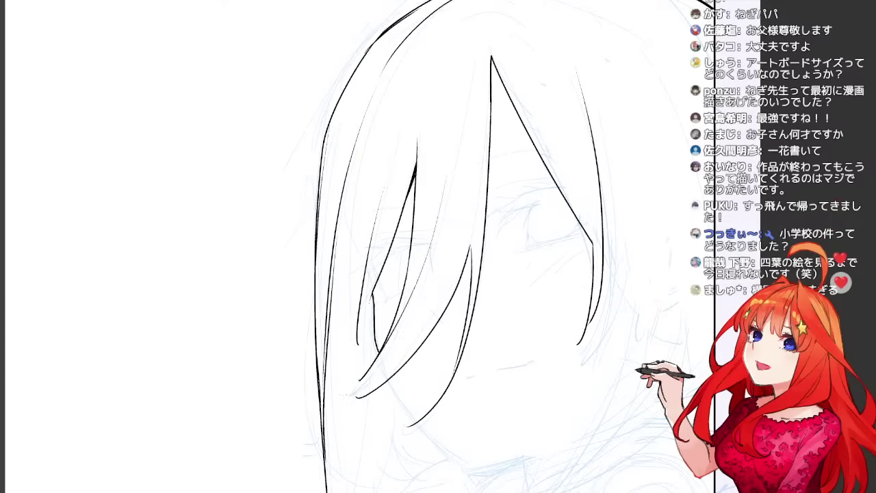
left_click_drag(479, 178, 440, 287)
left_click_drag(437, 134, 411, 283)
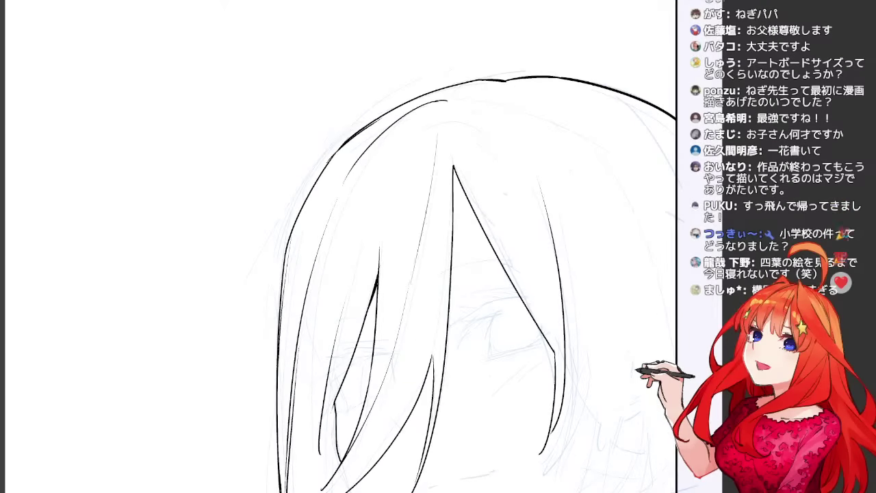
Ink a short curved strand line from the crown just beside the parting toward the outer edge of the visible-eye bang.
key("ctrl+minus")
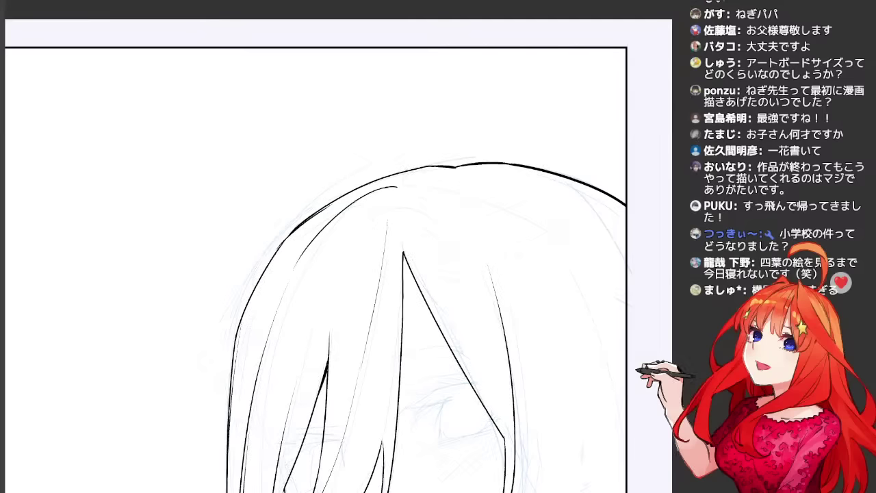
mouse_move(428, 189)
left_mouse_down()
mouse_move(483, 252)
mouse_move(450, 248)
left_mouse_up()
key("ctrl+z")
mouse_move(304, 116)
left_mouse_down()
mouse_move(379, 161)
mouse_move(426, 279)
mouse_move(450, 387)
left_mouse_up()
key("ctrl+z")
left_click_drag(390, 173, 450, 387)
left_click_drag(136, 329, 529, 248)
left_click_drag(195, 323, 321, 256)
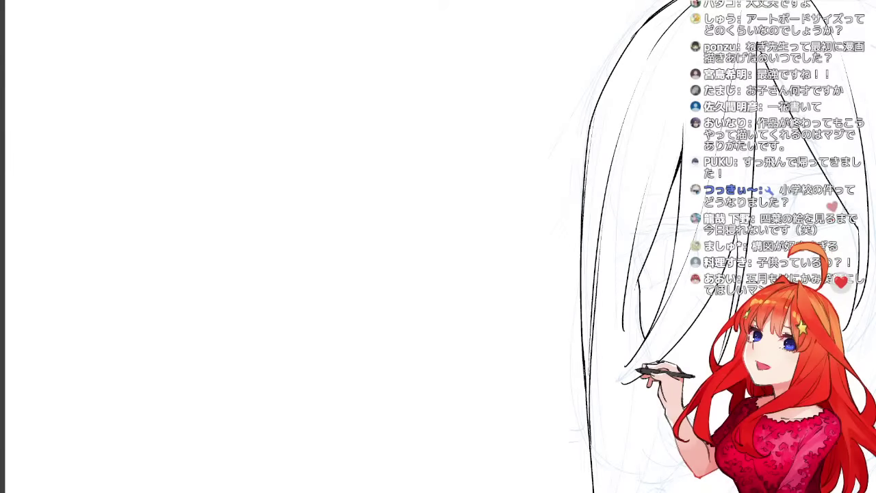
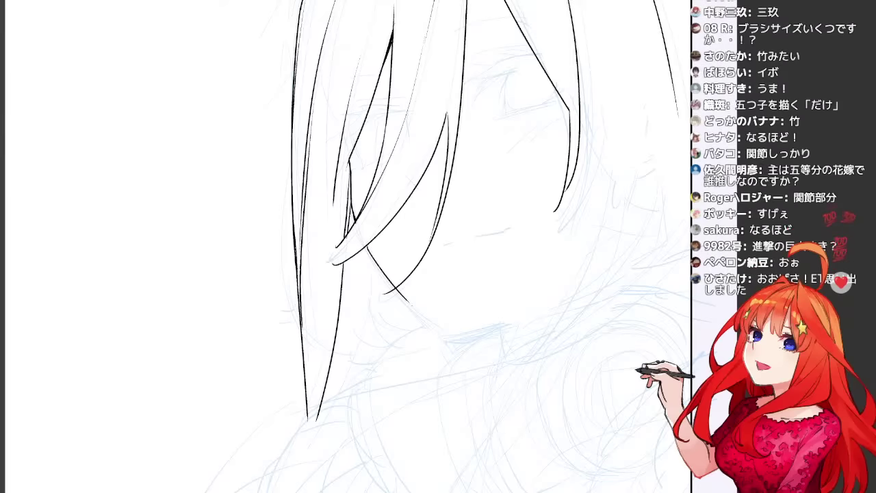
Ink the jawline from under the bangs diagonally down to the chin and along the chin's short underside.
key("ctrl+z")
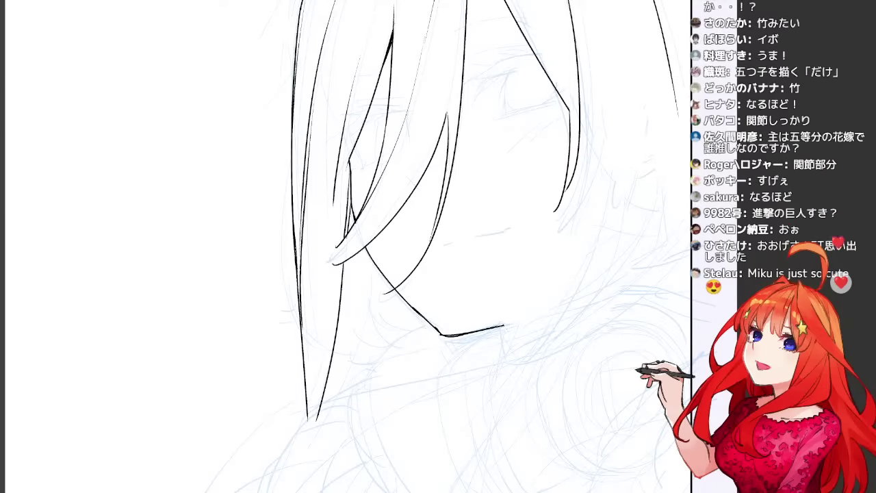
left_click_drag(498, 244, 472, 359)
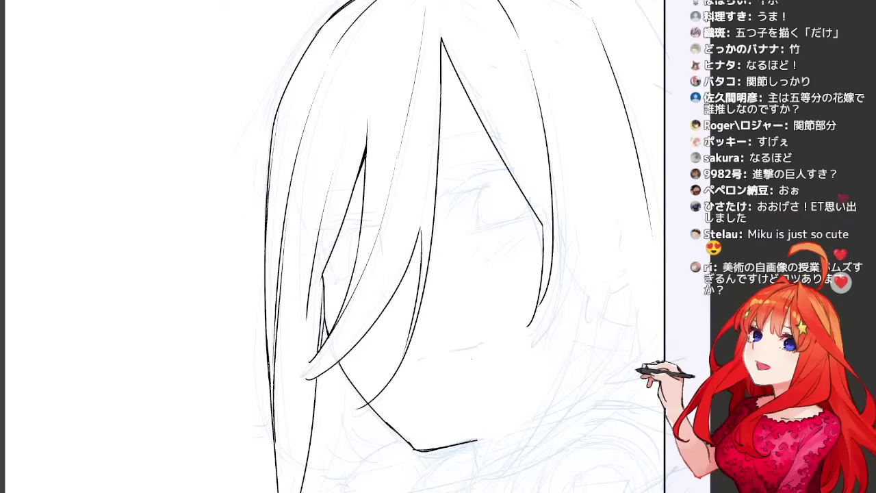
mouse_move(486, 397)
left_mouse_down()
mouse_move(505, 352)
mouse_move(482, 358)
mouse_move(486, 330)
left_mouse_up()
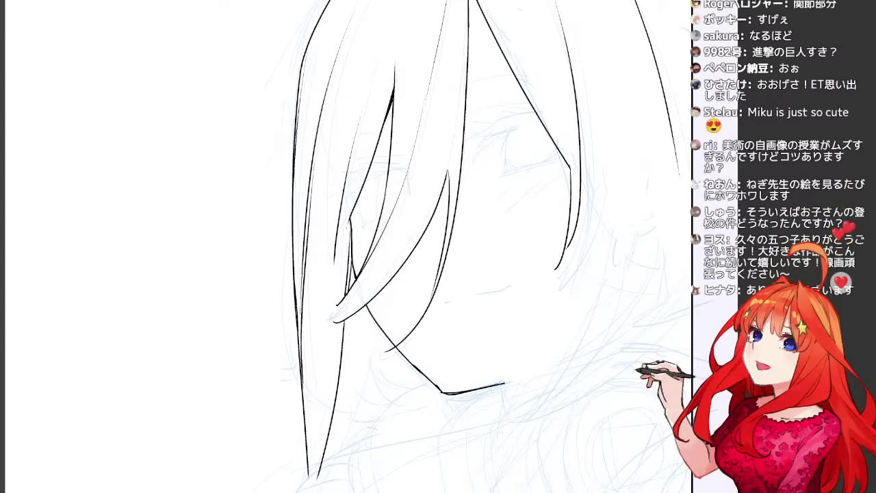
Ink the inner contour of the long side hair from beside the cheek past the chin to the collar, redoing unsatisfactory strokes.
left_click_drag(581, 192, 578, 351)
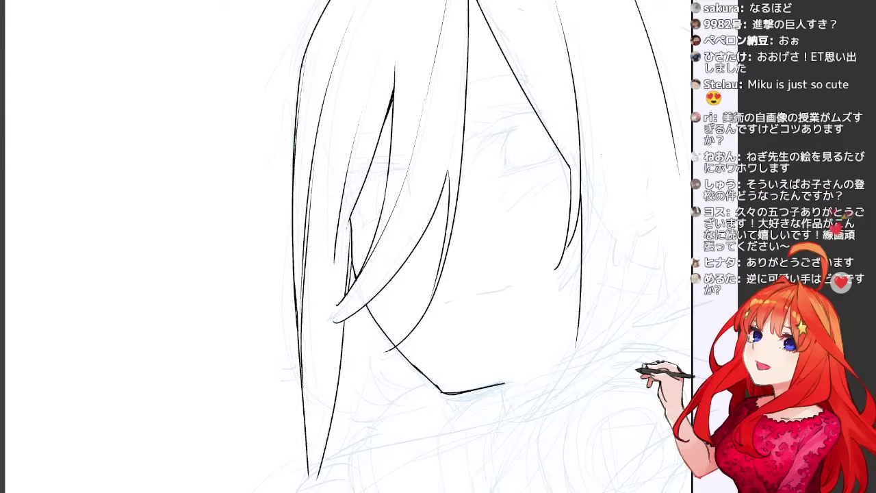
left_click_drag(595, 212, 526, 472)
left_click_drag(620, 480, 630, 294)
scroll(634, 315, "down", 1)
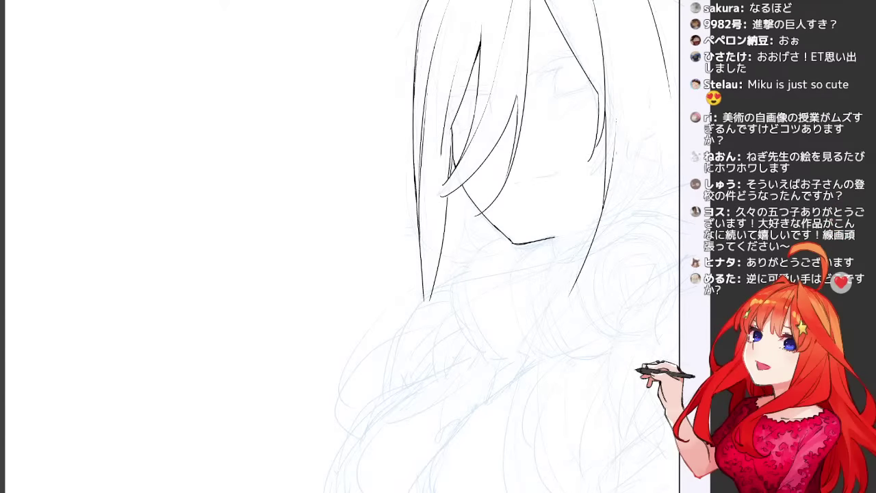
mouse_move(572, 295)
left_mouse_down()
mouse_move(521, 389)
mouse_move(510, 475)
left_mouse_up()
key("ctrl+z")
key("ctrl+z")
key("ctrl+z")
mouse_move(605, 123)
left_mouse_down()
mouse_move(592, 197)
mouse_move(529, 351)
left_mouse_up()
scroll(626, 207, "up", 1)
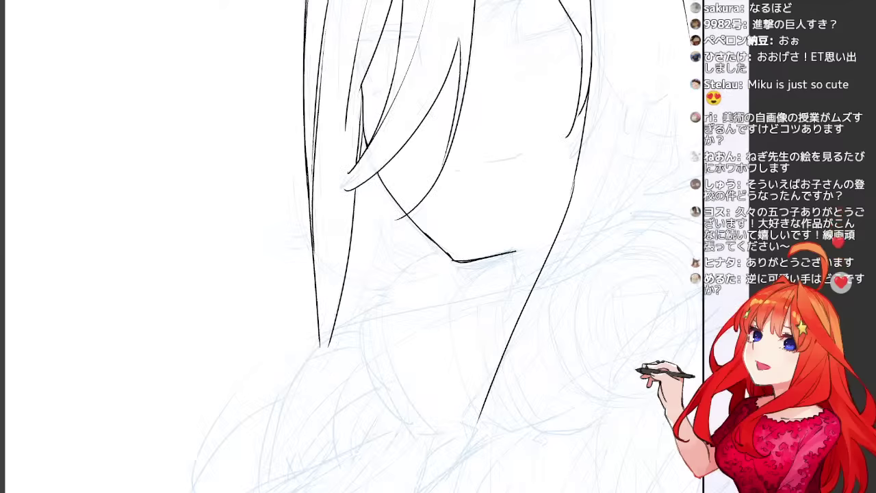
Ink the outer contour of the long side hair, bending at eye level and slanting inward down to the collar.
left_click_drag(625, 207, 571, 341)
key("ctrl+z")
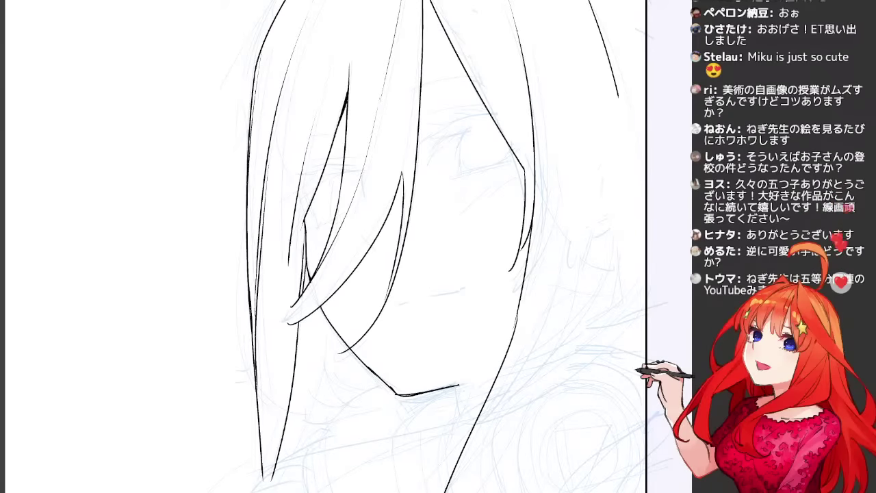
mouse_move(618, 95)
left_mouse_down()
mouse_move(581, 282)
mouse_move(531, 404)
mouse_move(611, 171)
mouse_move(552, 339)
mouse_move(611, 79)
mouse_move(526, 242)
left_mouse_up()
key("ctrl+z")
key("ctrl+z")
key("ctrl+z")
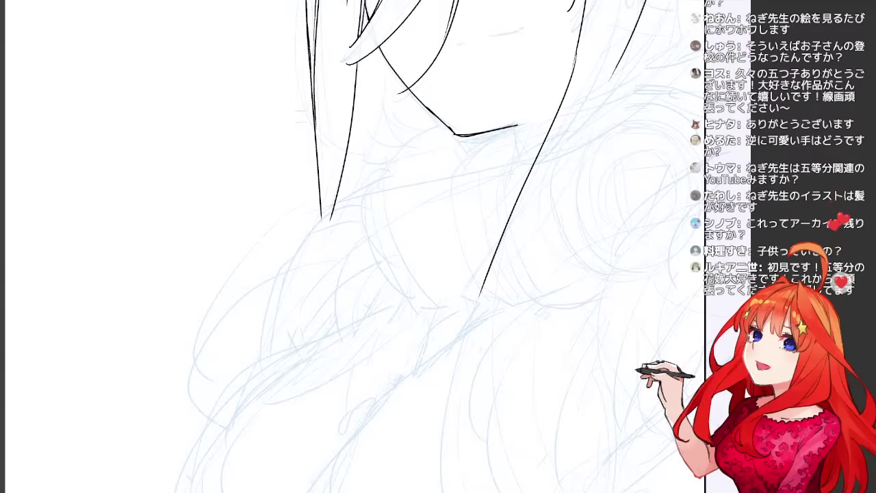
left_click_drag(541, 171, 410, 415)
mouse_move(546, 74)
left_mouse_down()
mouse_move(553, 168)
mouse_move(555, 135)
mouse_move(424, 446)
left_mouse_up()
key("ctrl+z")
key("ctrl+z")
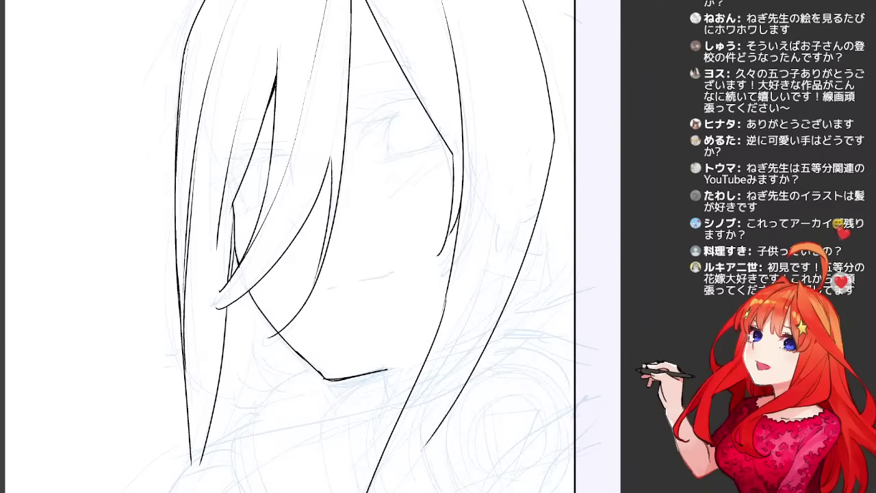
Continue both edges of the long lock below the collar so they cross and curve down over the chest, redoing strokes.
left_click_drag(500, 384, 606, 109)
left_click_drag(541, 152, 459, 287)
key("ctrl+z")
mouse_move(483, 212)
left_mouse_down()
mouse_move(466, 458)
mouse_move(498, 483)
left_mouse_up()
key("ctrl+z")
left_click_drag(458, 256, 417, 492)
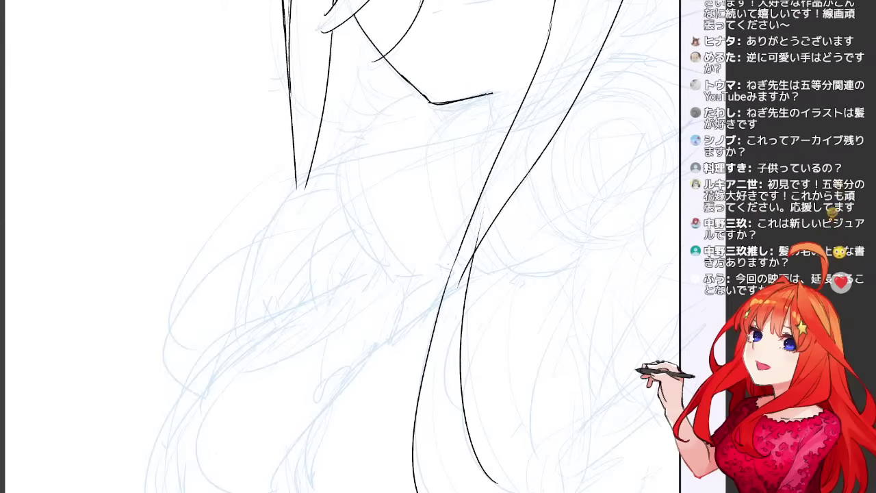
key("ctrl+z")
left_click_drag(458, 257, 407, 482)
key("ctrl+z")
mouse_move(458, 256)
left_mouse_down()
mouse_move(411, 436)
mouse_move(429, 490)
left_mouse_up()
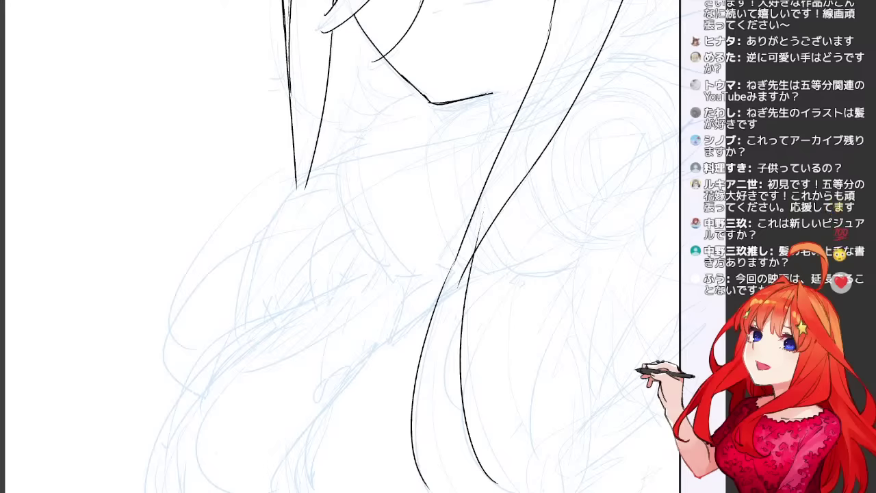
Ink inner strand lines at the long lock's lower end, splitting it into separate tapering tips.
left_click_drag(425, 404, 432, 492)
key("ctrl+z")
left_click_drag(423, 407, 437, 491)
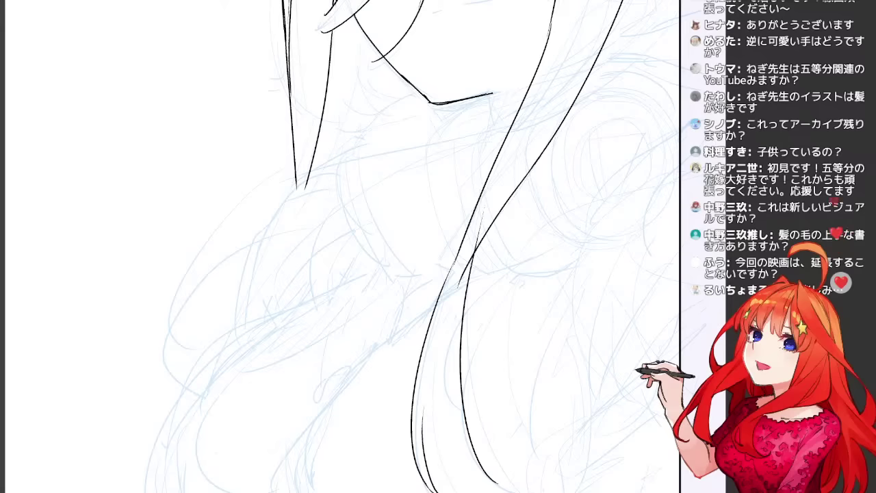
left_click_drag(425, 397, 432, 433)
key("ctrl+z")
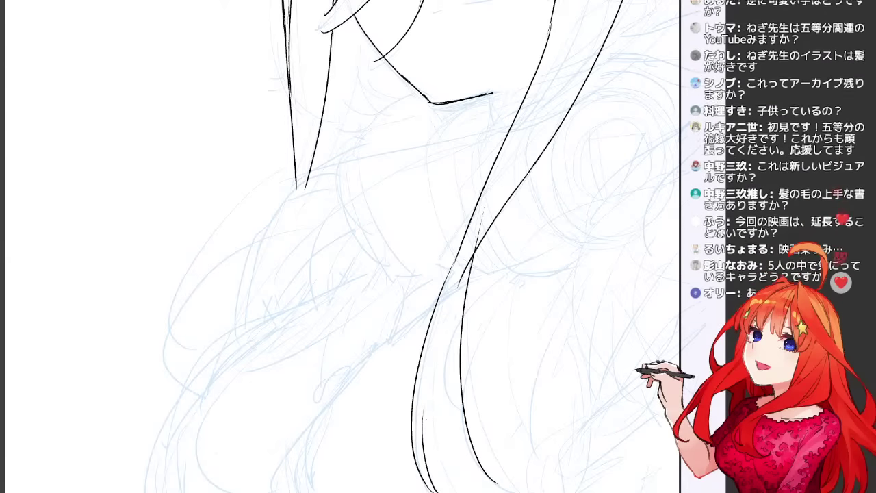
mouse_move(428, 365)
left_mouse_down()
mouse_move(469, 482)
mouse_move(489, 488)
mouse_move(430, 404)
mouse_move(488, 492)
left_mouse_up()
key("ctrl+z")
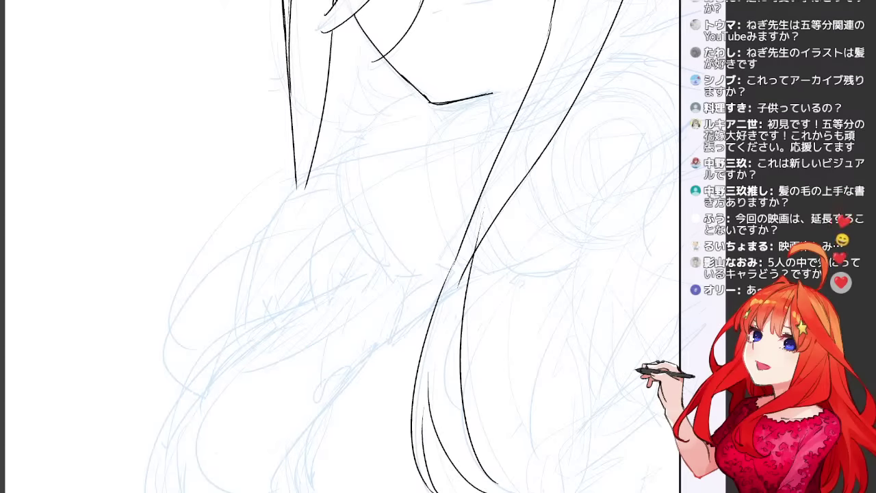
left_click_drag(452, 328, 446, 270)
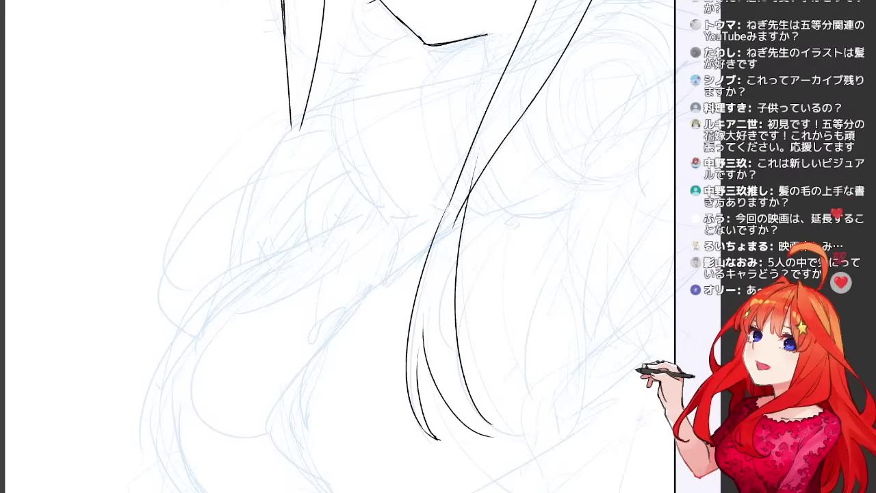
mouse_move(469, 405)
left_mouse_down()
mouse_move(497, 425)
mouse_move(497, 437)
left_mouse_up()
key("ctrl+z")
scroll(434, 247, "up", 2)
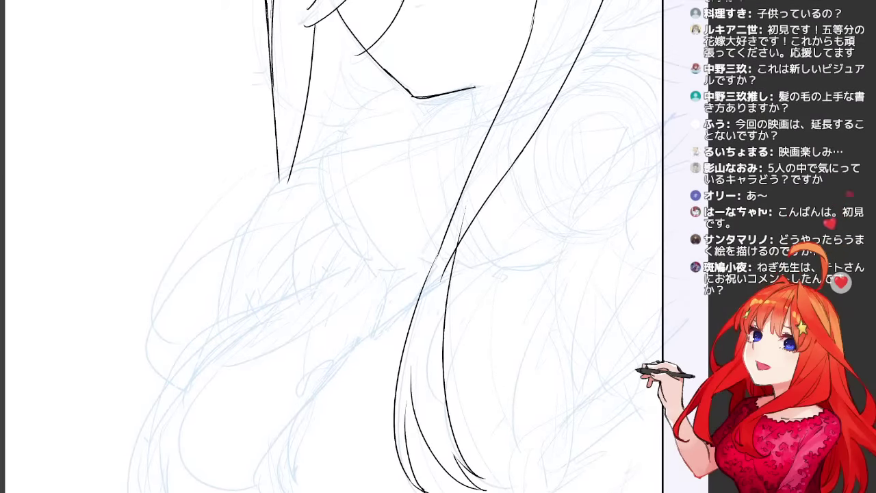
Thicken the fork in the long lock's lower tips and refine the lines where the lock narrows near the collar.
left_click_drag(394, 340, 426, 319)
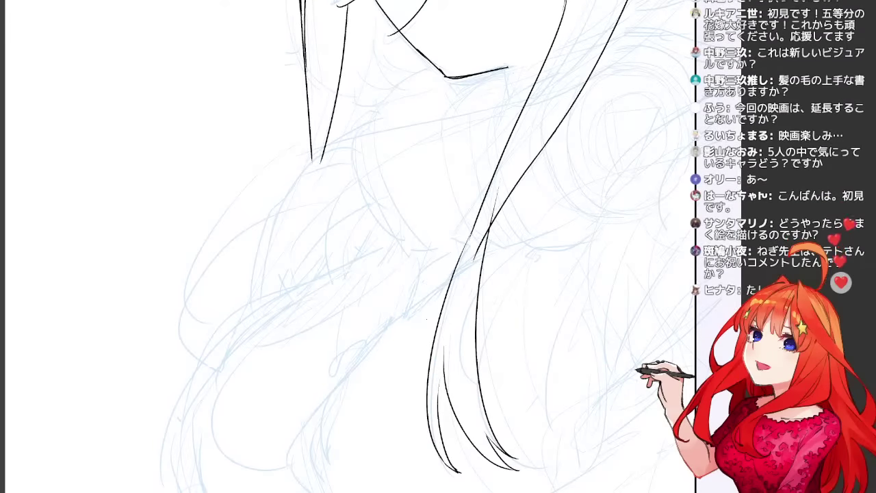
left_click_drag(458, 196, 450, 213)
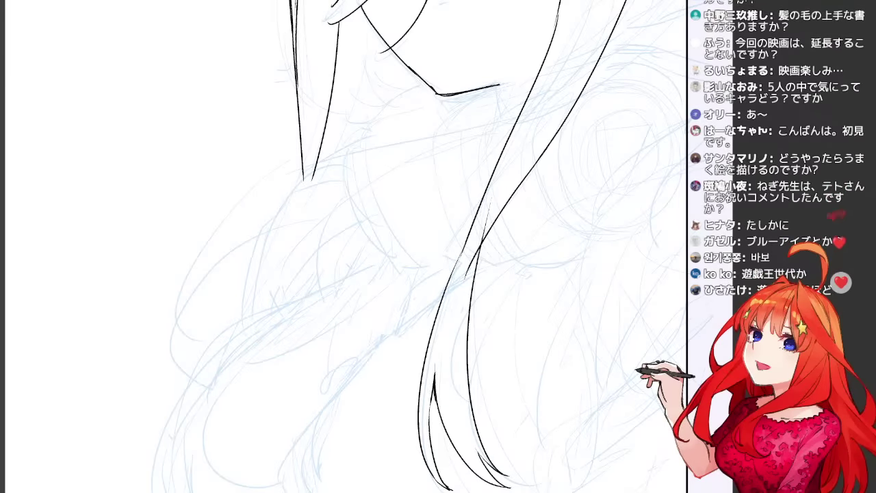
left_click_drag(438, 219, 482, 327)
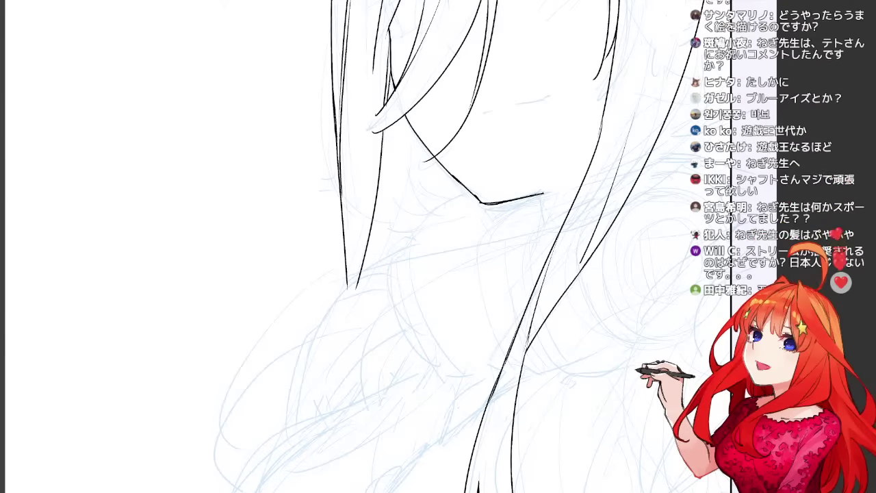
left_click_drag(493, 205, 429, 376)
key("ctrl+z")
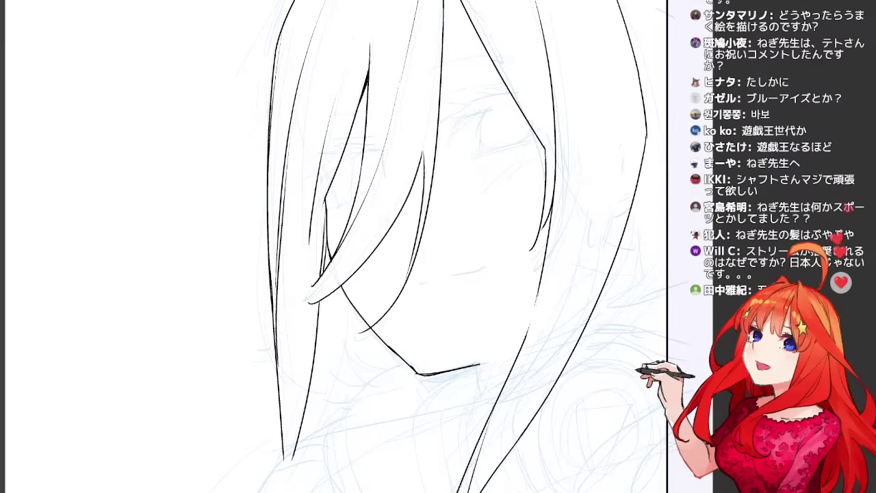
Restore the continuous inner side-hair contour and ink fine strand lines alongside it from eye level to below the cheek.
key("ctrl+z")
left_click_drag(539, 289, 520, 359)
key("ctrl+z")
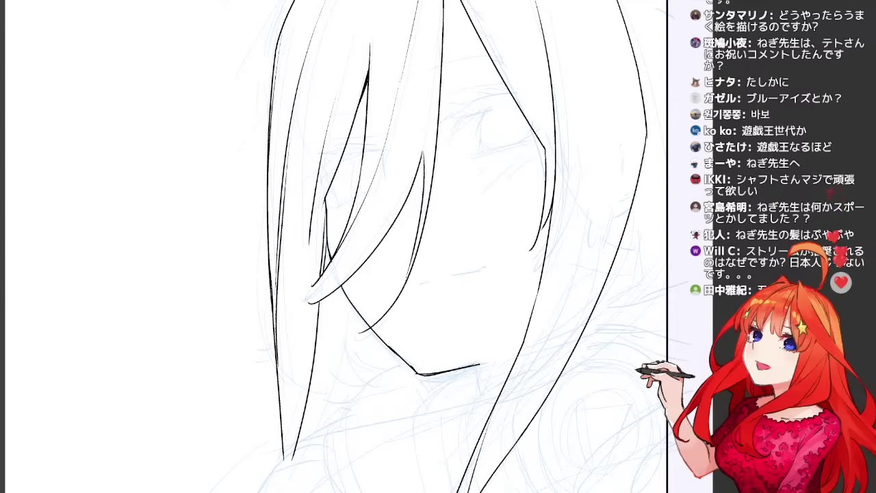
left_click_drag(576, 111, 538, 305)
key("ctrl+z")
left_click_drag(569, 113, 530, 324)
key("ctrl+z")
left_click_drag(556, 208, 529, 324)
key("ctrl+z")
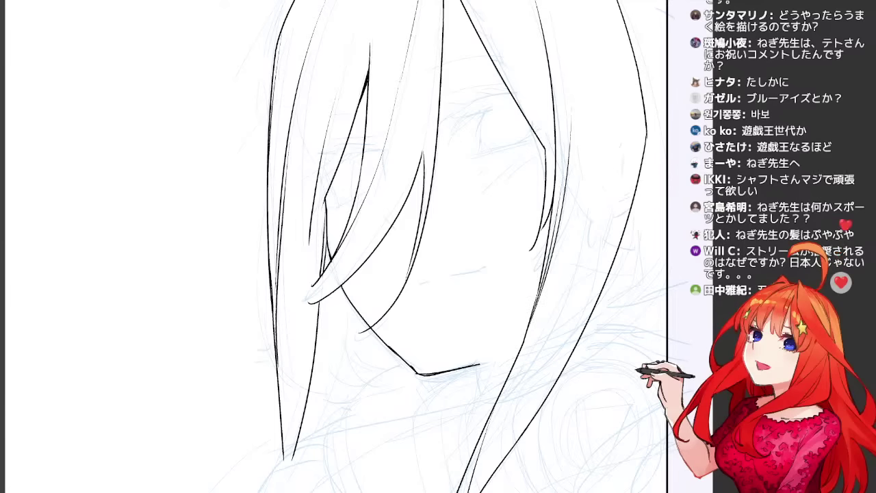
mouse_move(631, 306)
left_mouse_down()
mouse_move(651, 120)
mouse_move(665, 147)
left_mouse_up()
mouse_move(589, 306)
left_mouse_down()
mouse_move(583, 332)
mouse_move(588, 323)
left_mouse_up()
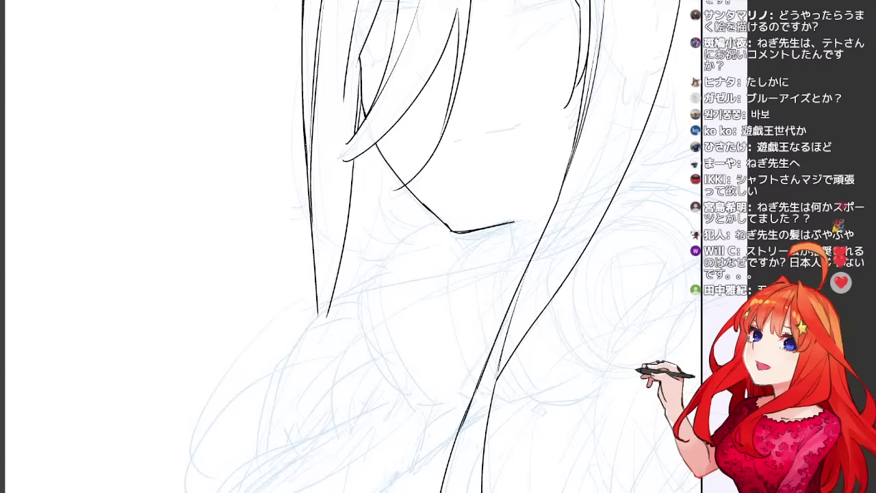
Thicken the upper jawline where it emerges from beneath the bangs covering the hidden eye.
left_click_drag(479, 274, 540, 365)
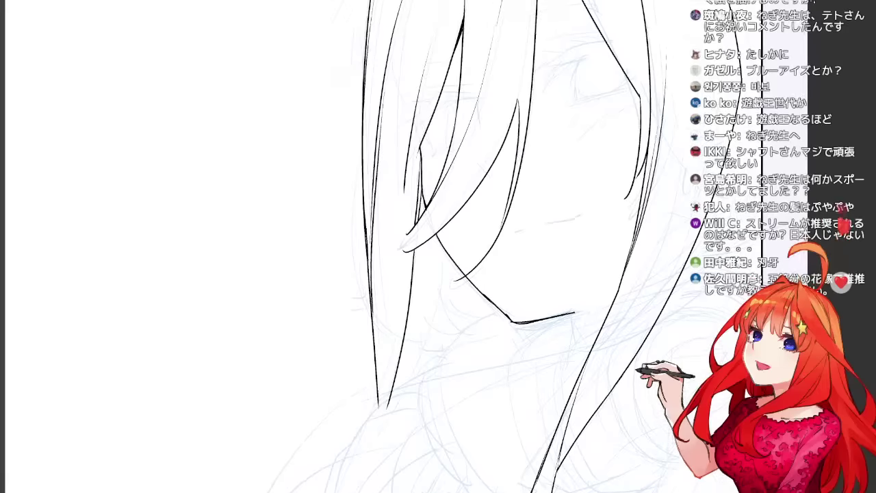
left_click_drag(506, 274, 490, 297)
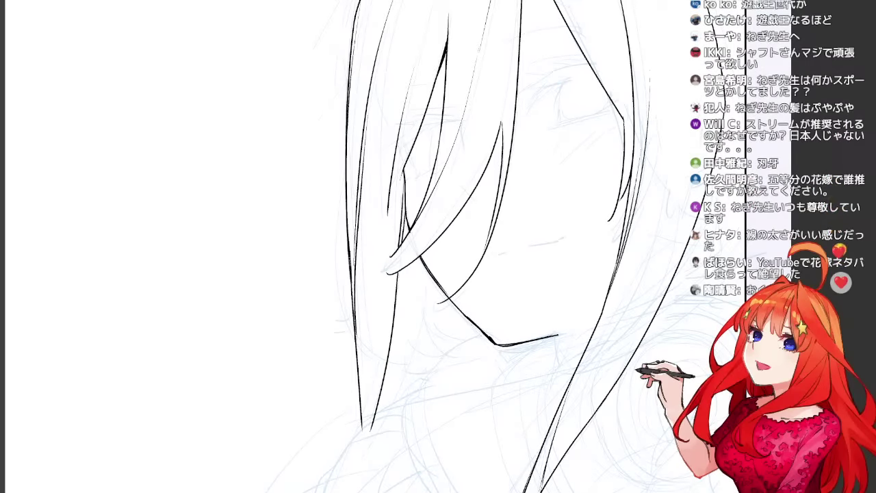
left_click_drag(506, 274, 455, 215)
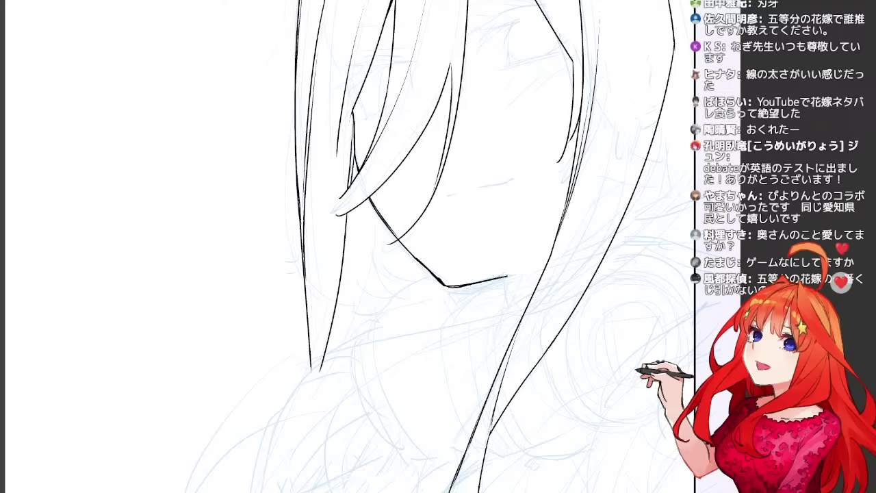
Ink fine strand lines along the bang edge above the visible eye and inside the outer lock on the covered-eye side.
left_click_drag(410, 171, 387, 385)
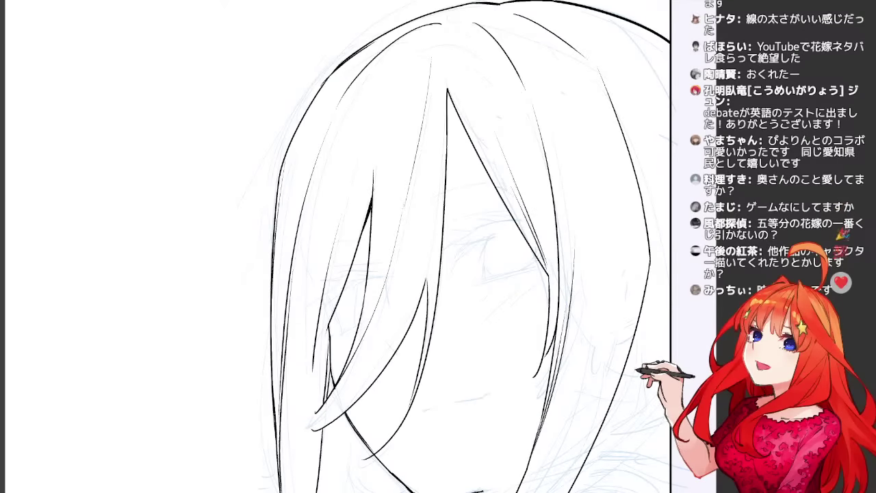
left_click_drag(381, 230, 417, 322)
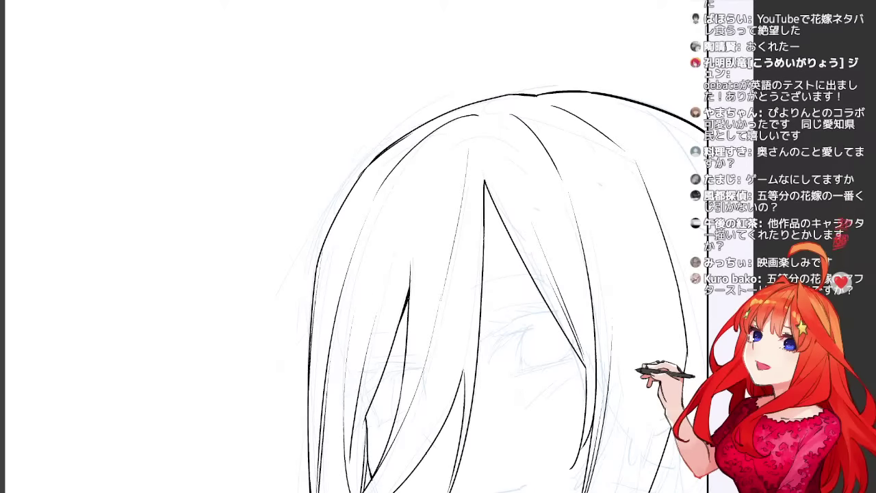
key("ctrl+z")
left_click_drag(340, 366, 354, 492)
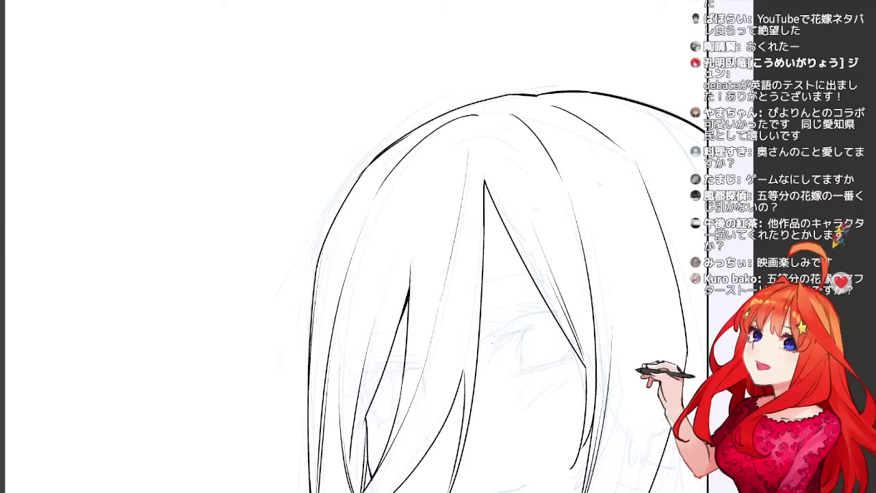
left_click_drag(492, 343, 568, 374)
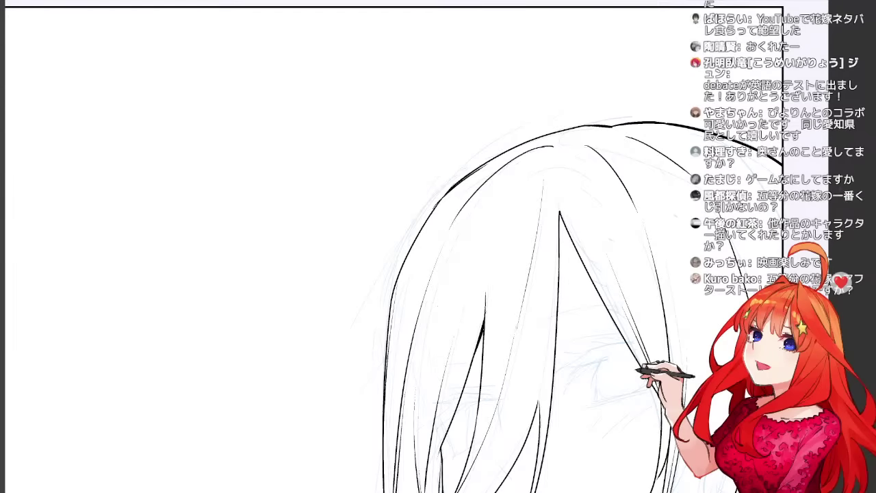
Ink the tapering tip of the swept bang lock where it crosses the cheek on the covered-eye side.
key("ctrl+z")
left_click_drag(493, 328, 472, 248)
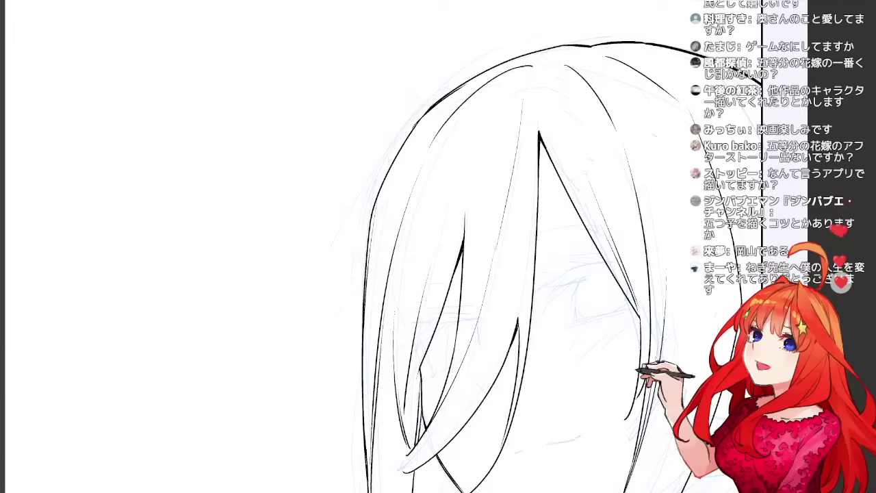
left_click_drag(490, 373, 392, 465)
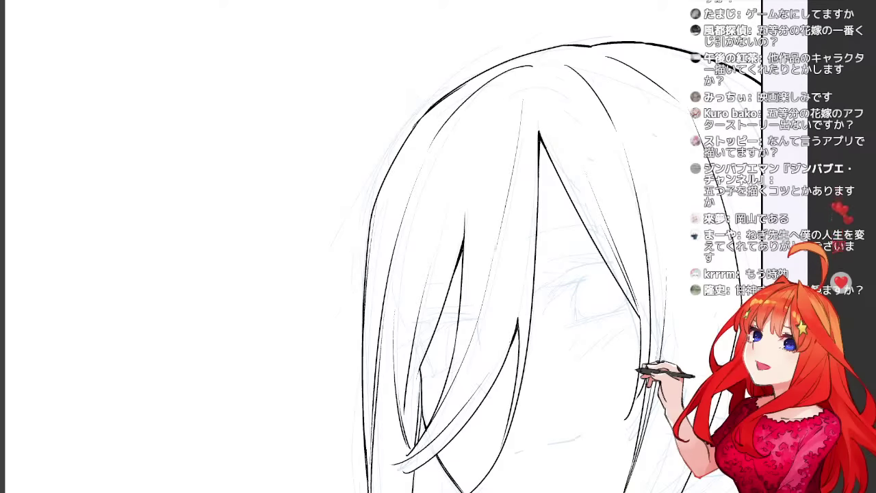
key("ctrl+z")
mouse_move(474, 389)
left_mouse_down()
mouse_move(424, 451)
mouse_move(397, 461)
left_mouse_up()
key("ctrl+z")
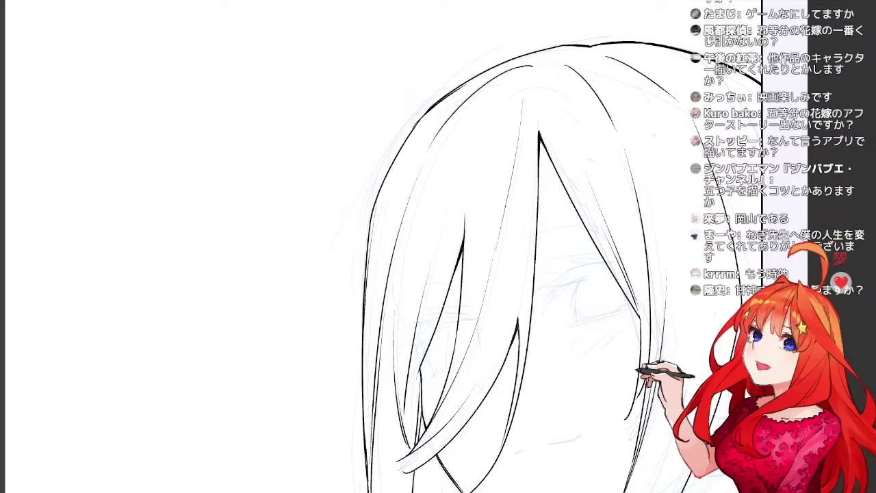
left_click_drag(479, 329, 475, 219)
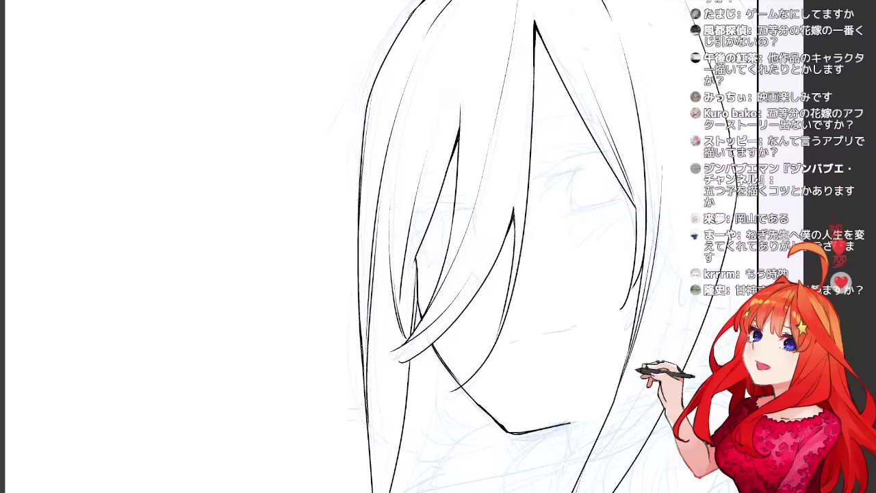
Ink fine strand lines within the narrow lock over the covered eye, undoing the unsatisfactory strokes.
left_click_drag(428, 187, 412, 262)
key("ctrl+z")
left_click_drag(437, 162, 412, 267)
key("ctrl+z")
left_click_drag(423, 187, 405, 286)
key("ctrl+z")
left_click_drag(419, 216, 400, 304)
key("ctrl+z")
key("ctrl+z")
Ink the ear's outer contour and inner folds where it emerges behind the long side hair.
scroll(479, 247, "up", 3)
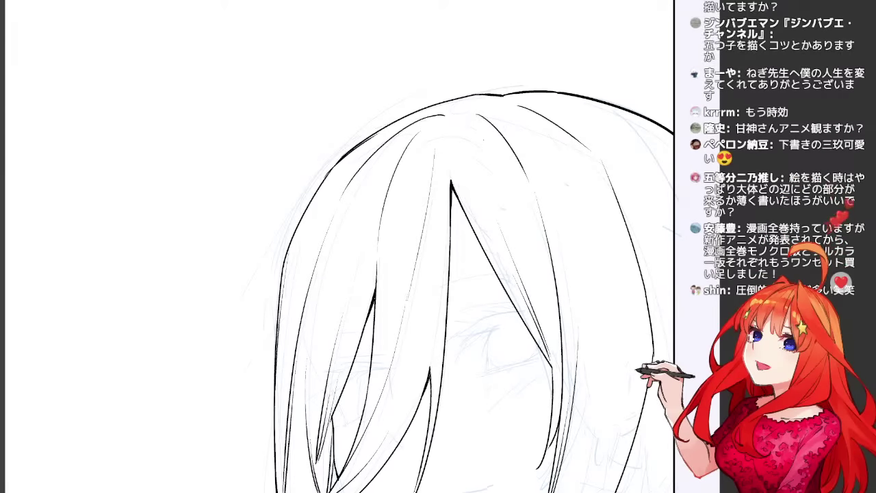
left_click_drag(452, 356, 416, 134)
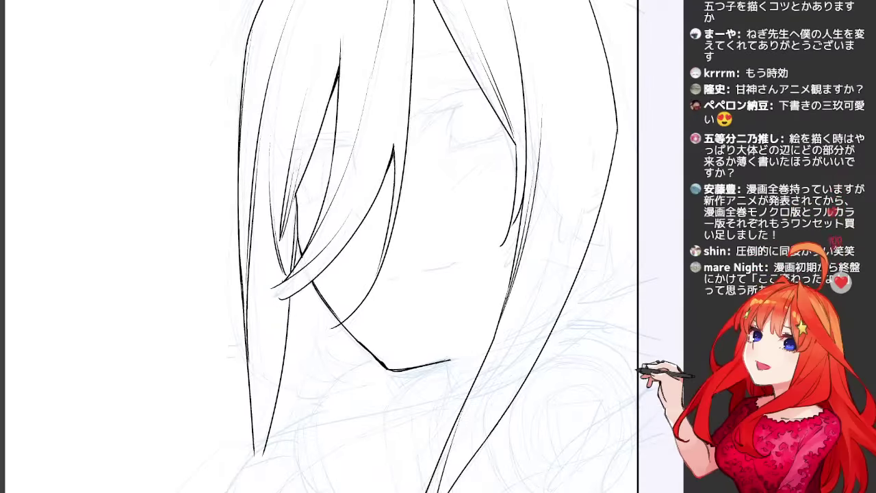
mouse_move(611, 85)
left_mouse_down()
mouse_move(637, 105)
mouse_move(633, 166)
mouse_move(605, 190)
left_mouse_up()
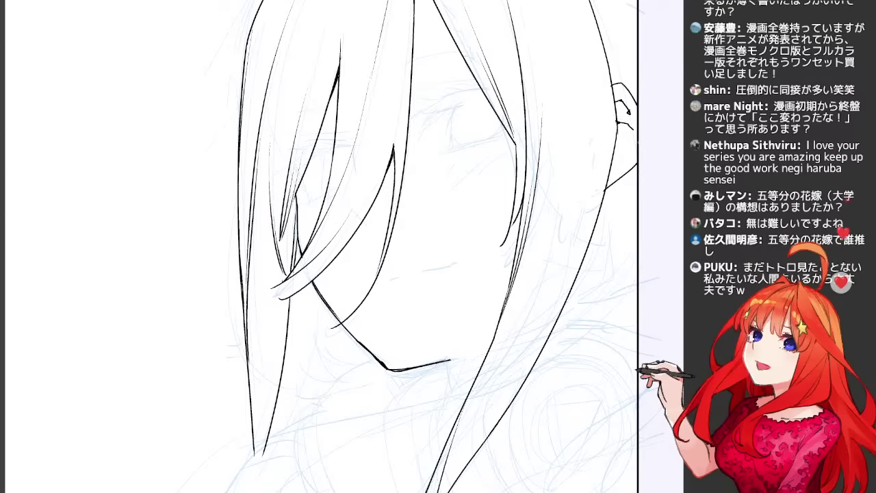
mouse_move(630, 143)
left_mouse_down()
mouse_move(608, 161)
mouse_move(563, 282)
left_mouse_up()
key("ctrl+z")
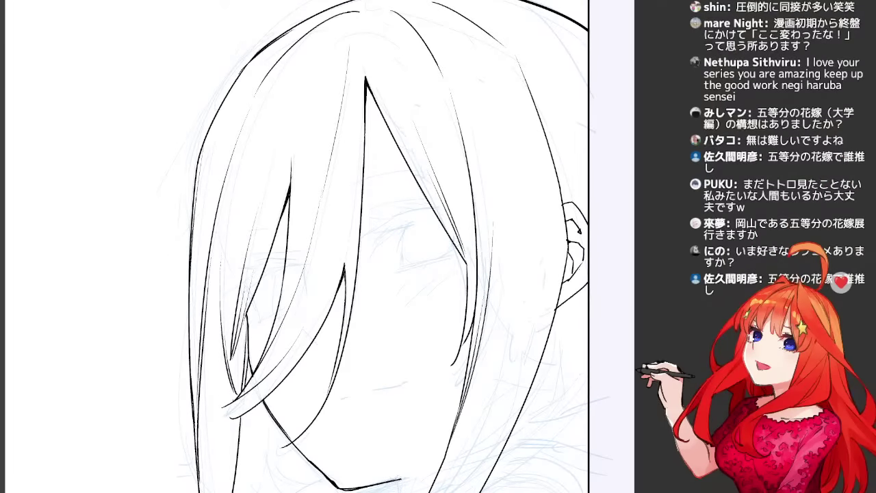
Ink long, fine strand lines down the outer side hair in front of the ear, from eye level to below the cheek.
left_click_drag(411, 343, 454, 149)
mouse_move(575, 83)
left_mouse_down()
mouse_move(547, 236)
mouse_move(515, 311)
left_mouse_up()
key("ctrl+minus")
left_click_drag(424, 164, 343, 393)
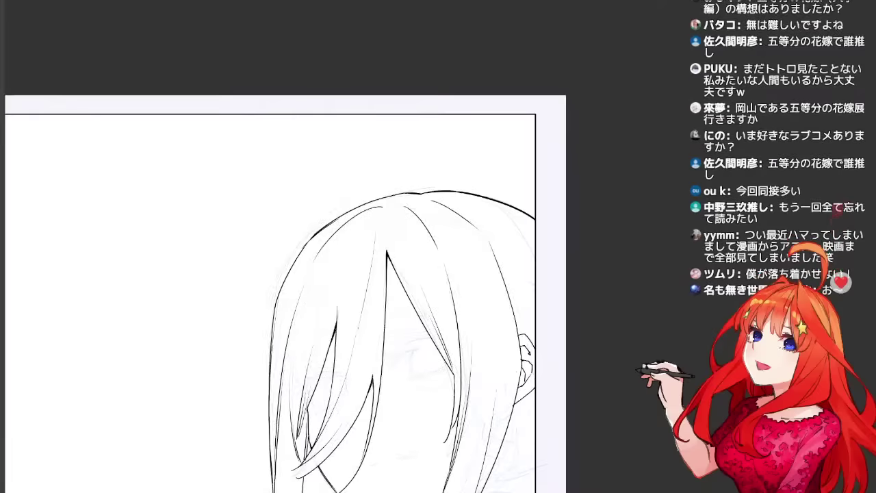
key("ctrl+plus")
left_click_drag(492, 232, 501, 404)
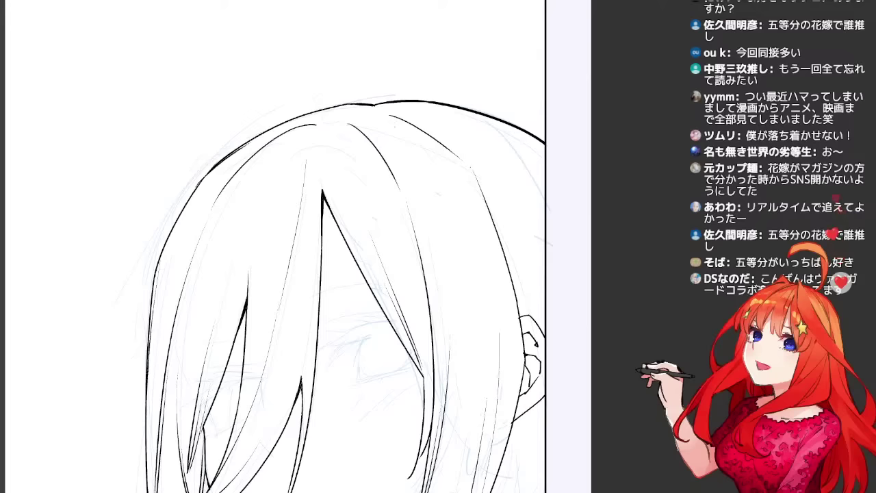
key("ctrl+z")
mouse_move(380, 110)
left_mouse_down()
mouse_move(449, 147)
mouse_move(439, 131)
mouse_move(464, 152)
mouse_move(436, 146)
mouse_move(488, 12)
left_mouse_up()
key("ctrl+z")
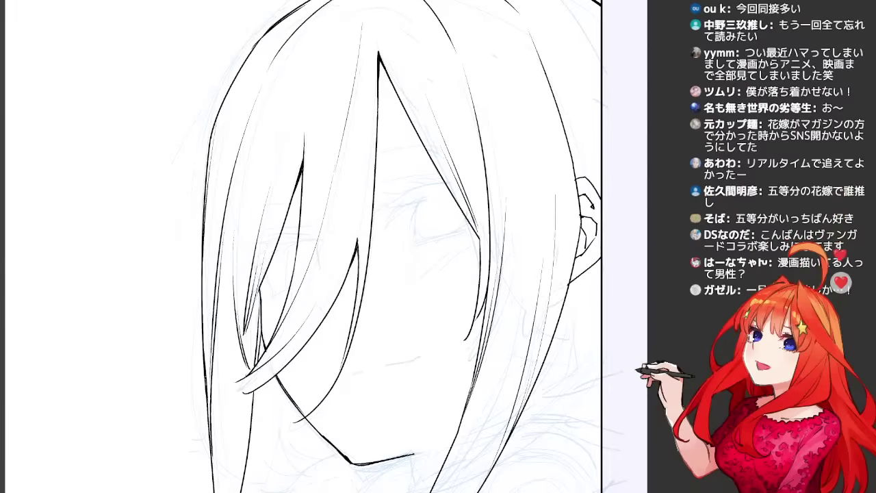
left_click_drag(424, 260, 463, 195)
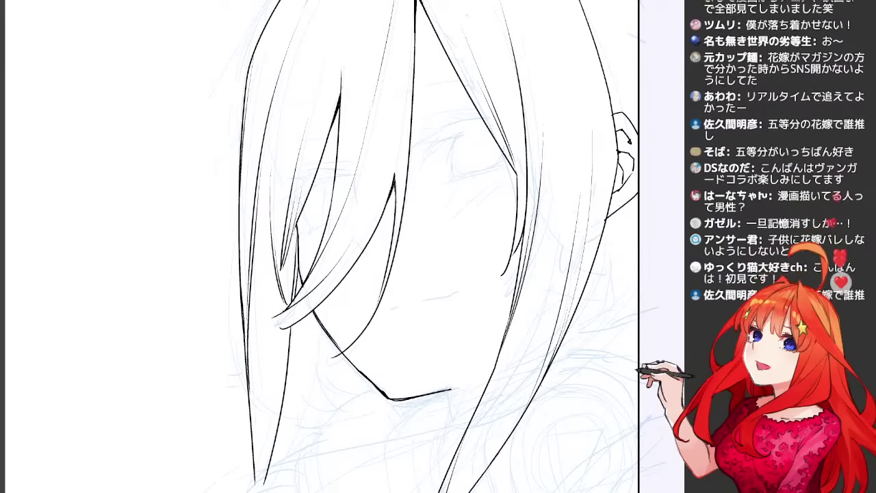
left_click_drag(357, 338, 358, 315)
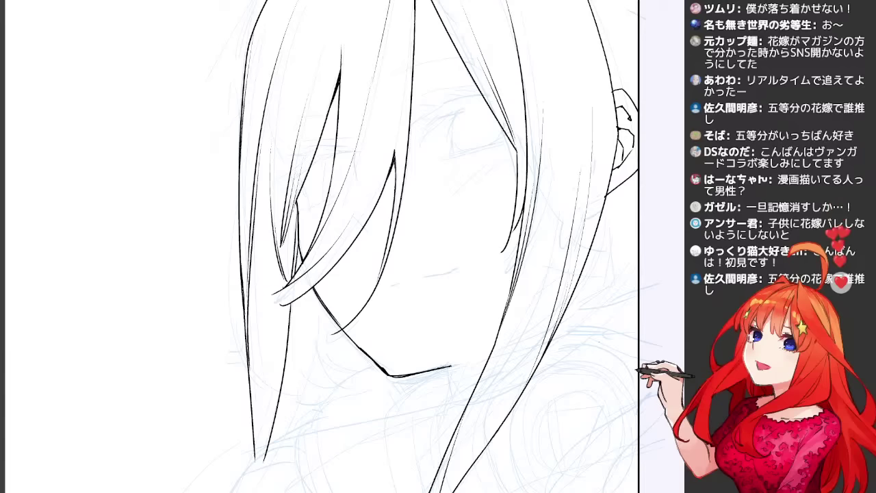
left_click_drag(340, 367, 380, 392)
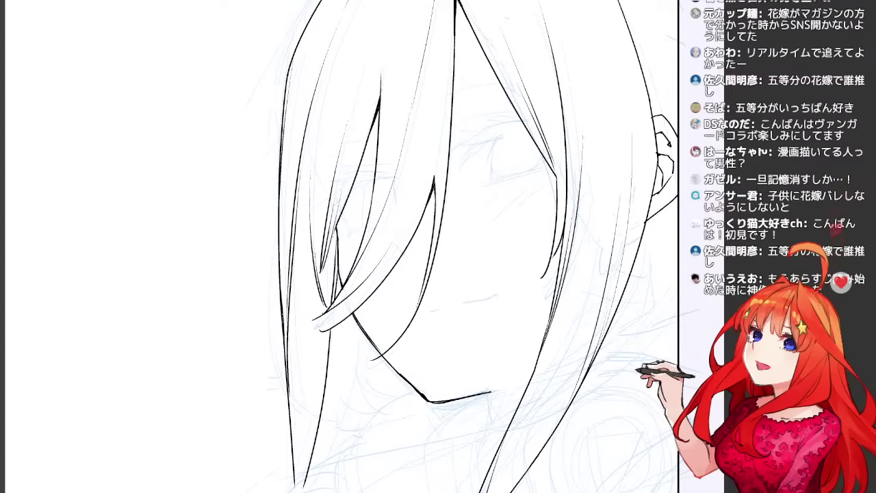
Try to ink additional fine strand lines through the bangs on both sides of the central parting.
left_click_drag(411, 206, 377, 326)
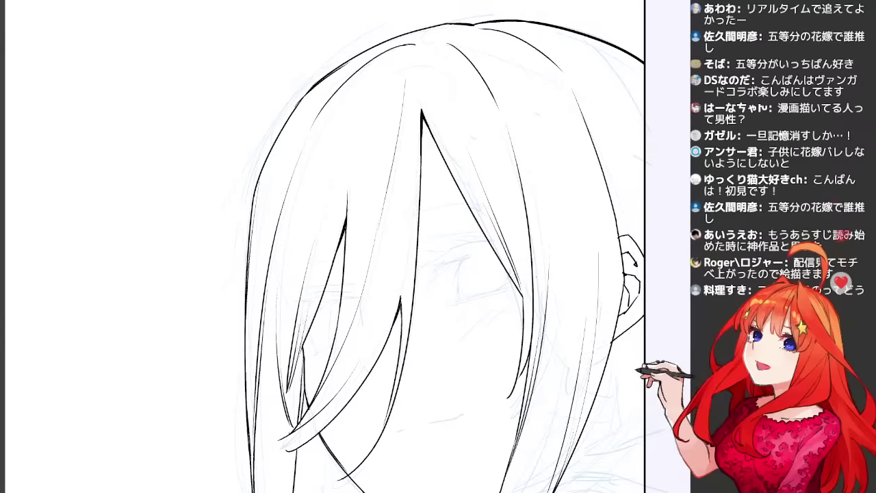
left_click_drag(510, 187, 522, 294)
key("ctrl+z")
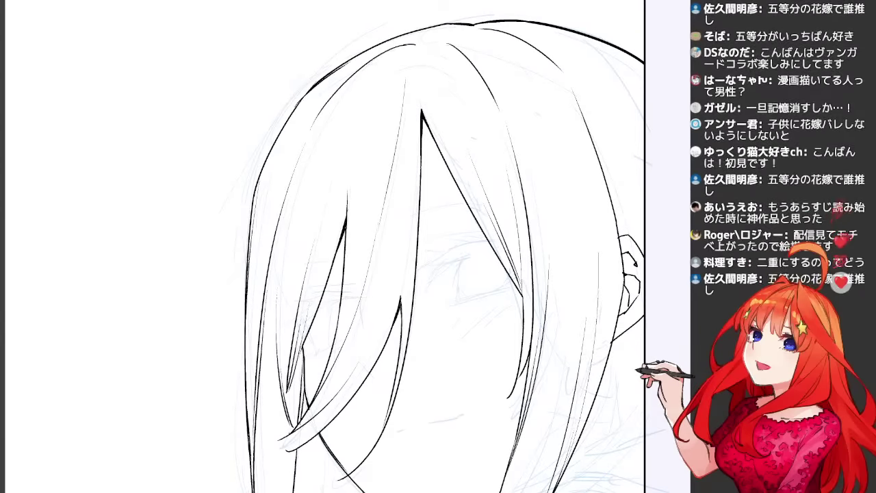
left_click_drag(480, 260, 548, 298)
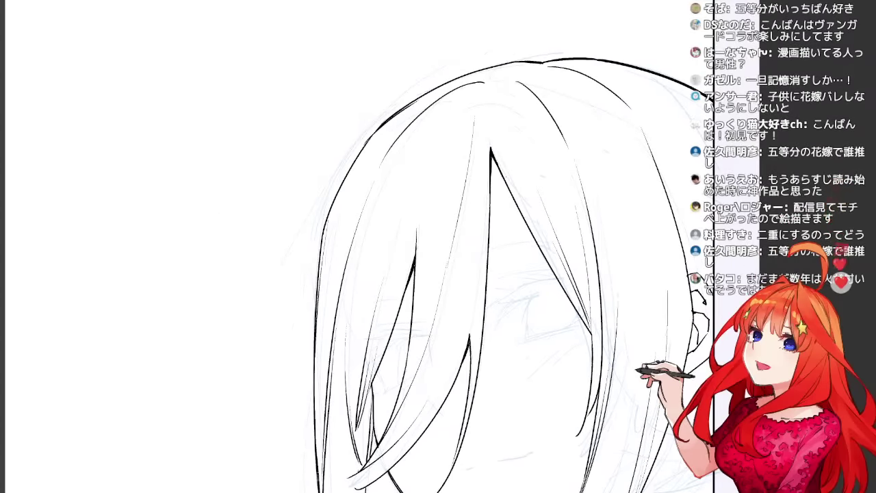
left_click_drag(453, 112, 387, 338)
key("ctrl+z")
left_click_drag(449, 113, 396, 291)
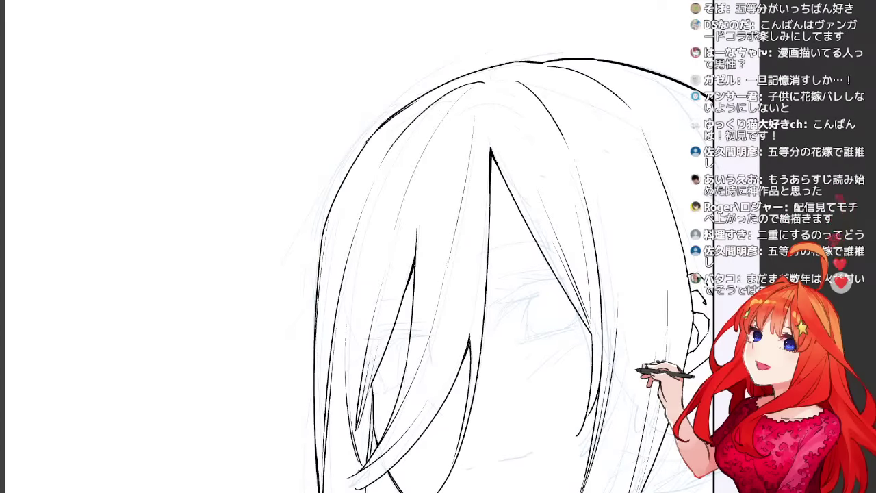
key("ctrl+z")
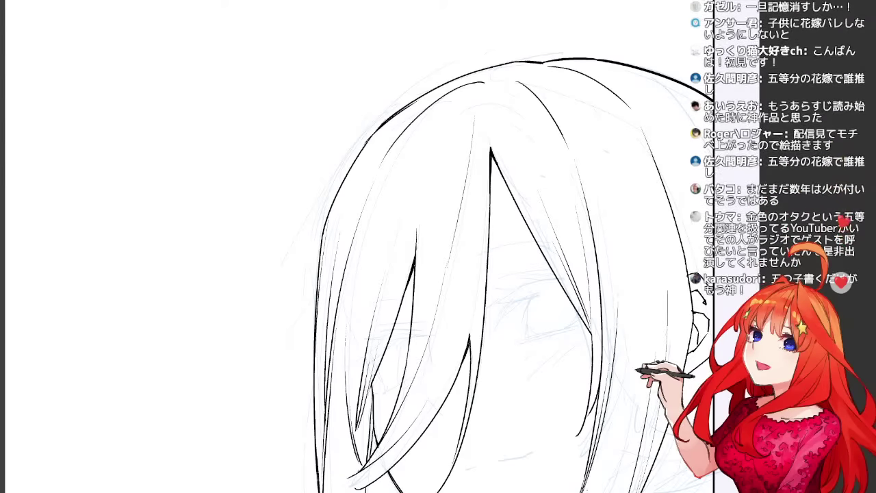
With the canvas mirrored, ink the short neck line from the end of the jaw down to the long side lock.
mouse_move(438, 308)
left_mouse_down()
mouse_move(463, 140)
mouse_move(442, 167)
left_mouse_up()
key("h")
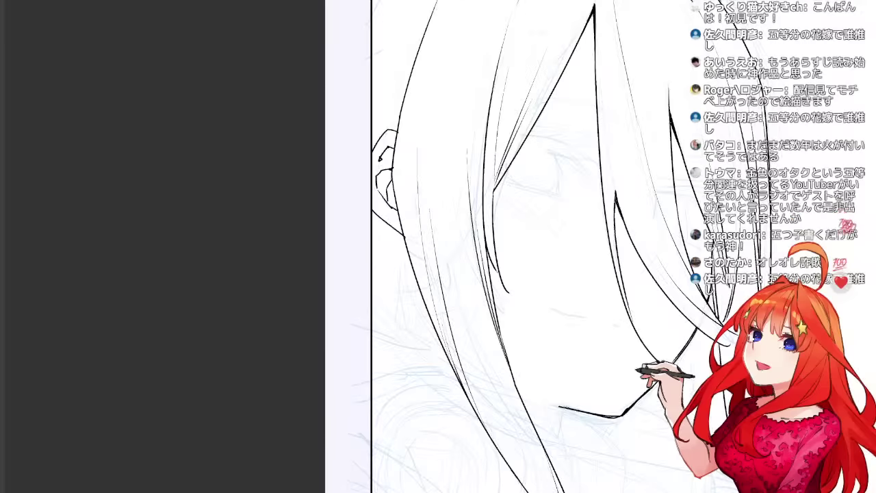
left_click_drag(480, 308, 388, 247)
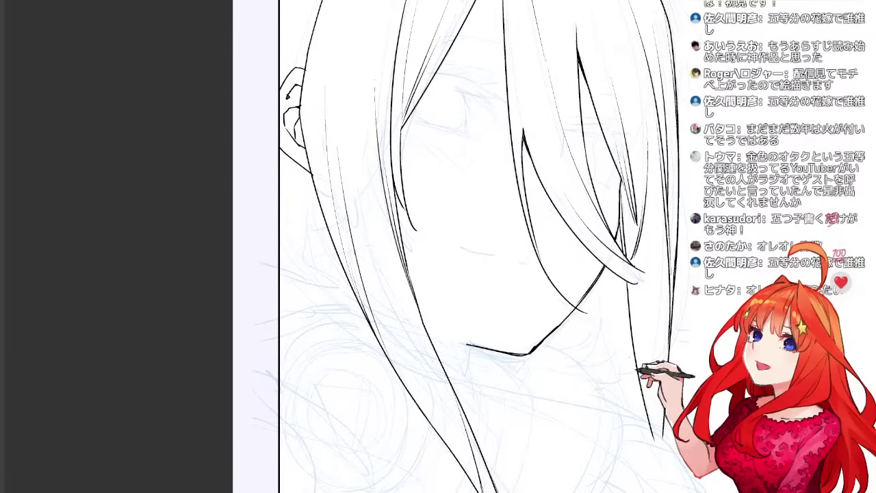
left_click_drag(466, 247, 488, 116)
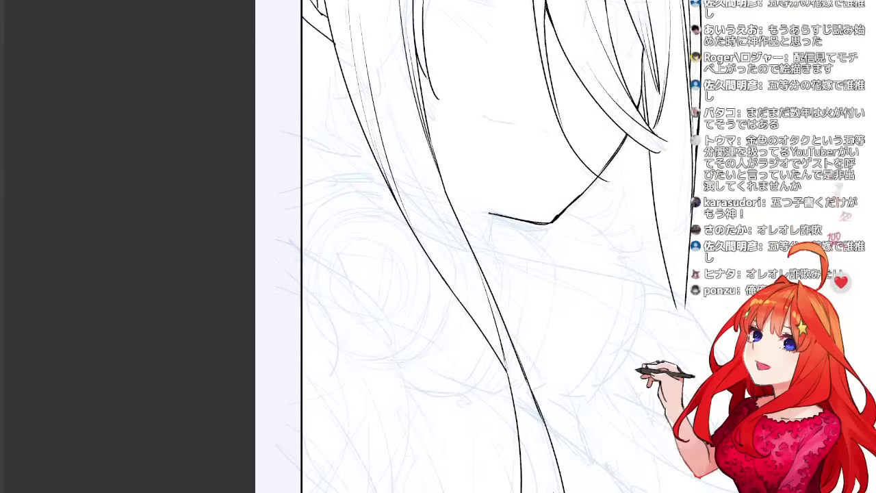
left_click_drag(489, 213, 476, 250)
key("ctrl+z")
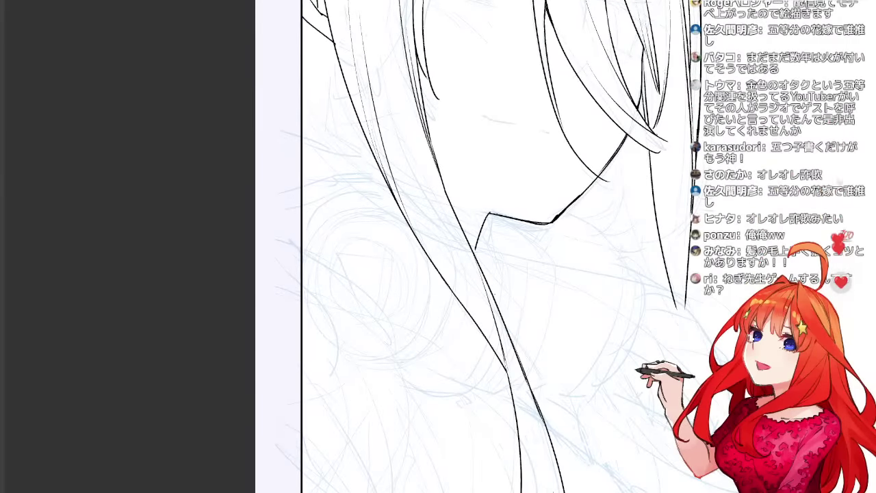
scroll(556, 378, "down", 1)
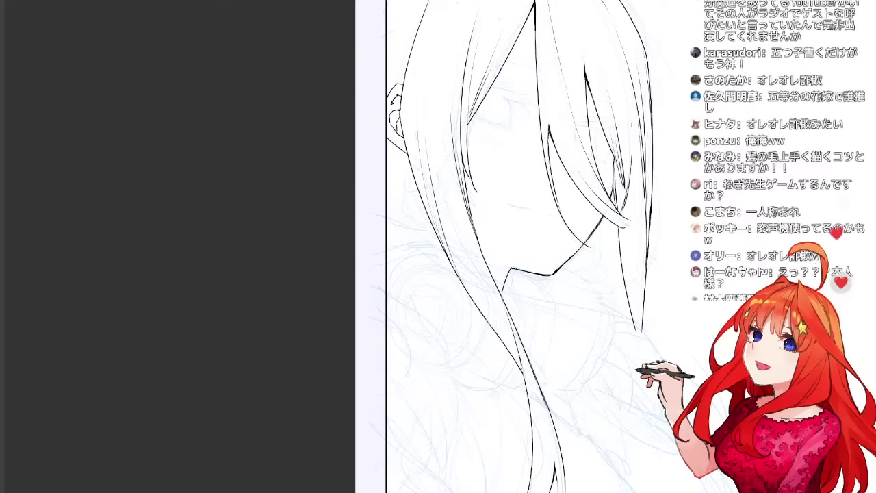
key("h")
Try to ink the lower curve of the rounded headphone shape beside the long side lock below the jaw.
left_click_drag(493, 384, 438, 163)
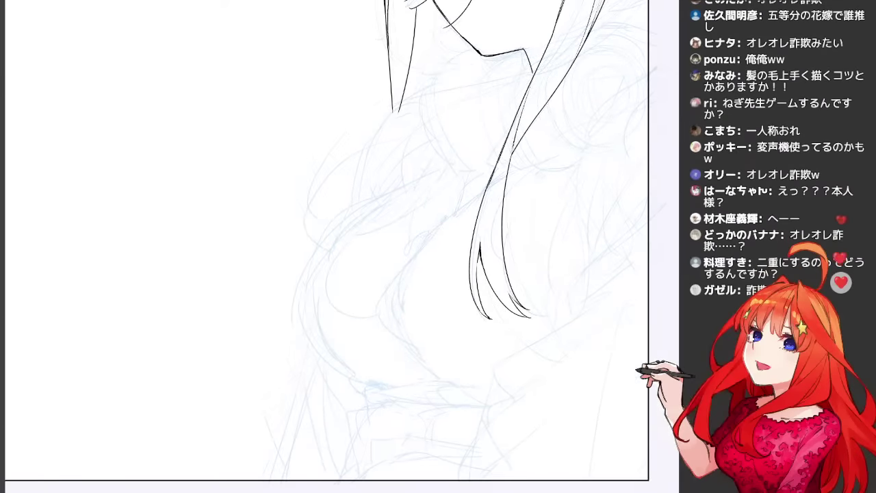
left_click_drag(438, 206, 389, 348)
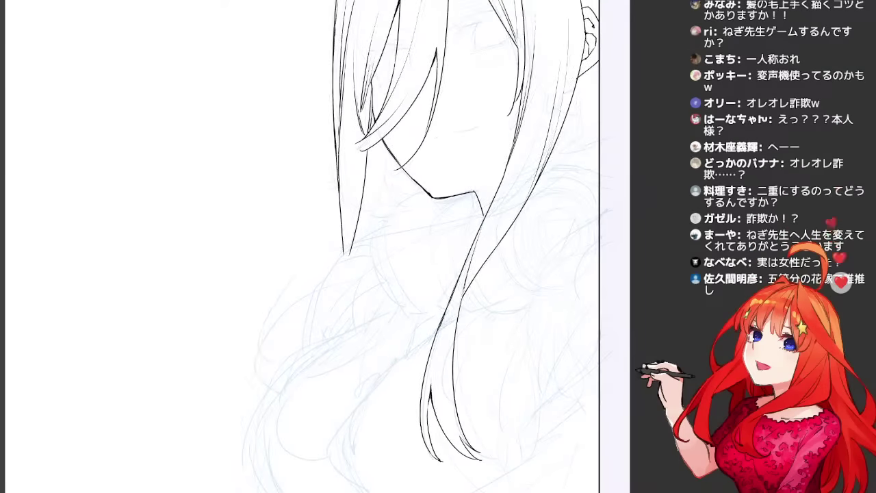
scroll(301, 246, "up", 3)
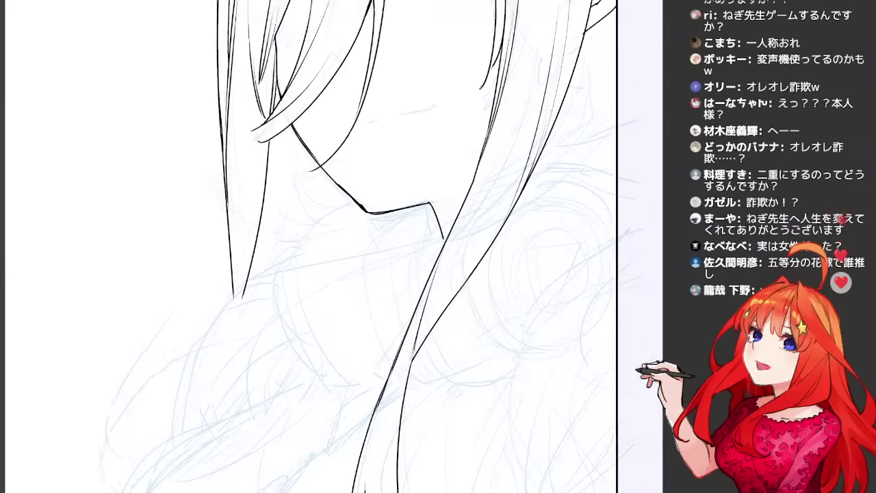
left_click_drag(328, 233, 351, 265)
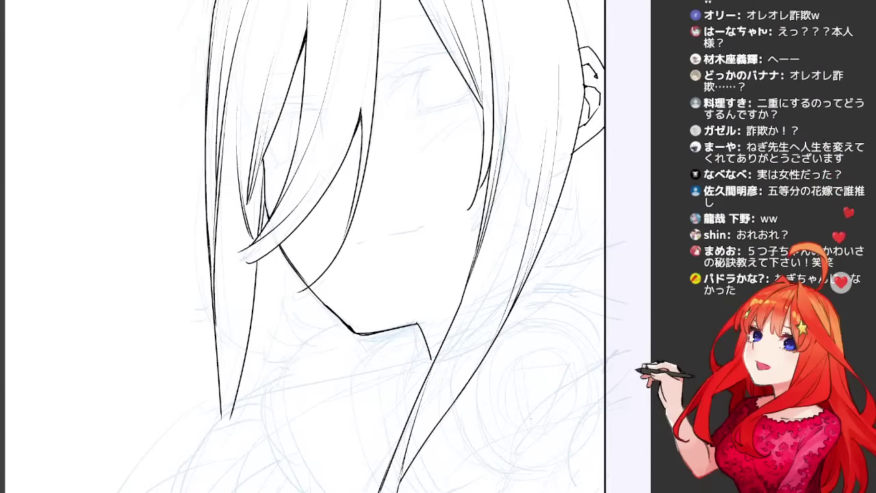
mouse_move(457, 398)
left_mouse_down()
mouse_move(467, 451)
mouse_move(518, 478)
mouse_move(546, 467)
left_mouse_up()
key("ctrl+z")
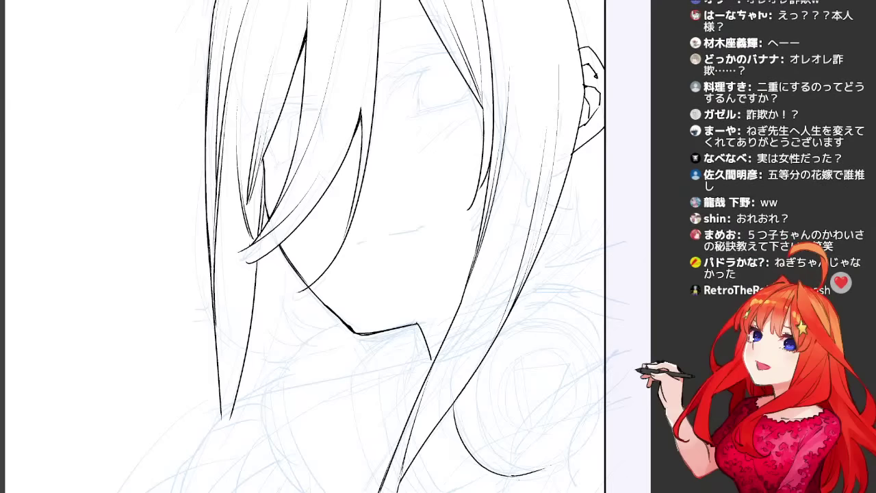
key("ctrl+z")
key("ctrl+z")
mouse_move(452, 407)
left_mouse_down()
mouse_move(466, 442)
mouse_move(531, 473)
left_mouse_up()
key("ctrl+z")
key("ctrl+z")
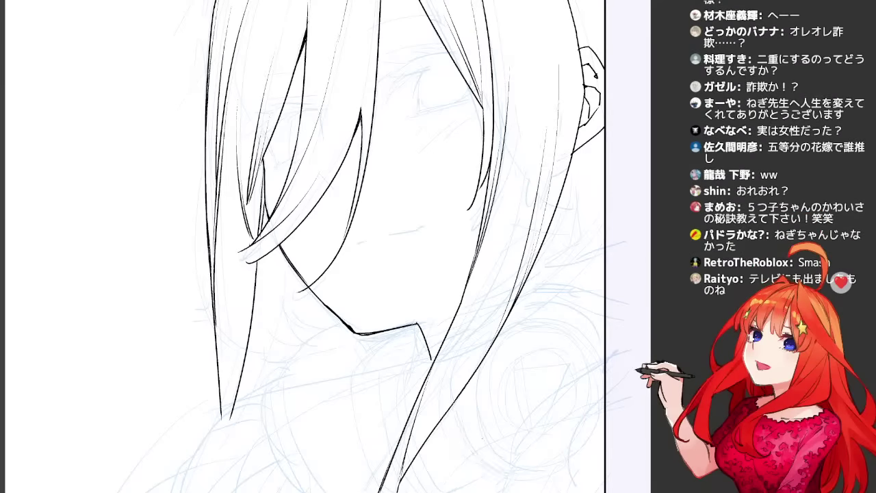
left_click_drag(452, 403, 513, 475)
key("ctrl+z")
mouse_move(453, 404)
left_mouse_down()
mouse_move(467, 447)
mouse_move(514, 470)
left_mouse_up()
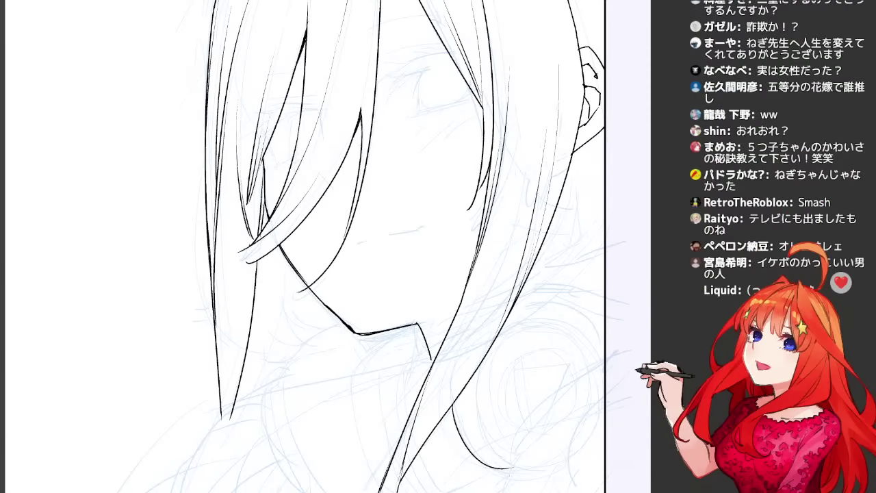
key("ctrl+z")
Ink the circular outline of the headphone ear cup between the long side lock and the panel border.
left_click_drag(507, 424, 538, 358)
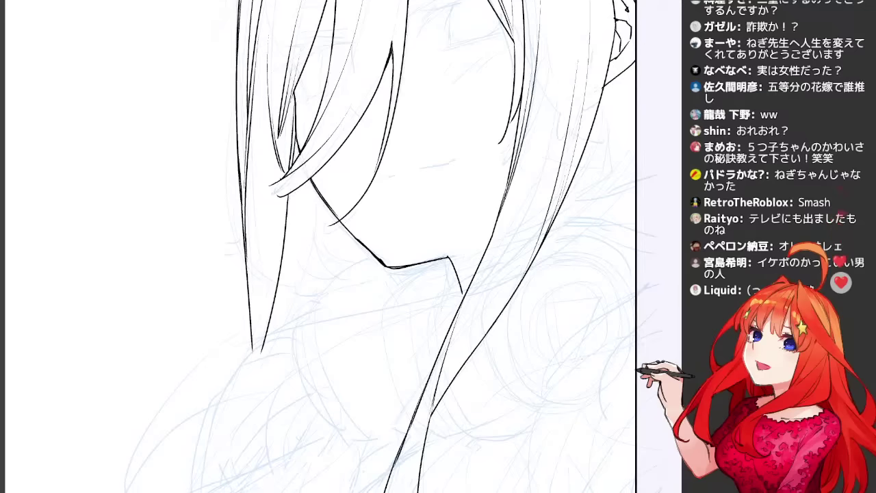
mouse_move(586, 397)
left_mouse_down()
mouse_move(531, 385)
mouse_move(569, 258)
mouse_move(624, 358)
mouse_move(603, 394)
mouse_move(540, 391)
mouse_move(520, 293)
mouse_move(605, 268)
mouse_move(628, 315)
mouse_move(608, 385)
left_mouse_up()
key("ctrl+z")
key("ctrl+z")
left_click_drag(627, 303, 605, 388)
key("ctrl+z")
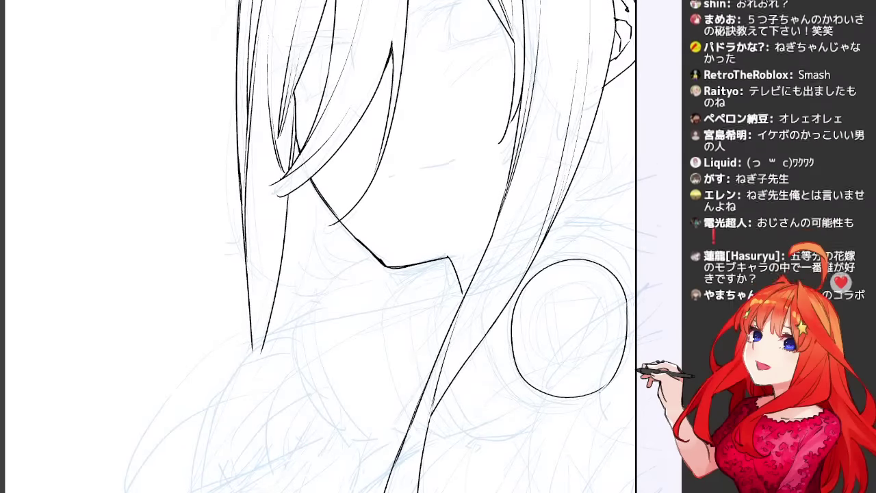
Redraw the ear cup's arc nearest the panel border with a cleaner stroke that closes the circle.
key("ctrl+z")
left_click_drag(628, 304, 603, 390)
key("ctrl+z")
mouse_move(626, 299)
left_mouse_down()
mouse_move(626, 351)
mouse_move(608, 390)
left_mouse_up()
key("ctrl+z")
key("ctrl+z")
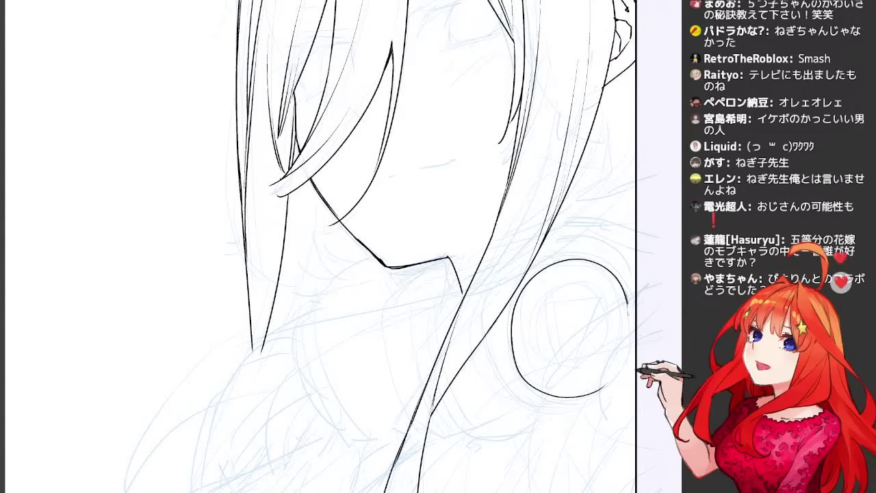
left_click_drag(628, 303, 606, 388)
mouse_move(501, 312)
left_mouse_down()
mouse_move(514, 383)
mouse_move(509, 372)
mouse_move(565, 396)
mouse_move(436, 352)
mouse_move(416, 320)
left_mouse_up()
key("ctrl+z")
key("ctrl+z")
key("ctrl+z")
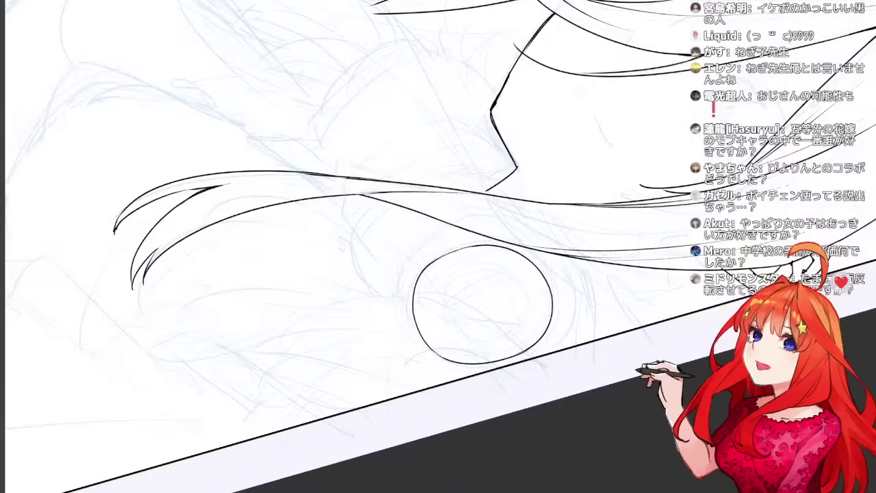
Ink a slightly larger outer ring around the headphone ear cup's circle.
left_click_drag(445, 250, 484, 337)
key("ctrl+z")
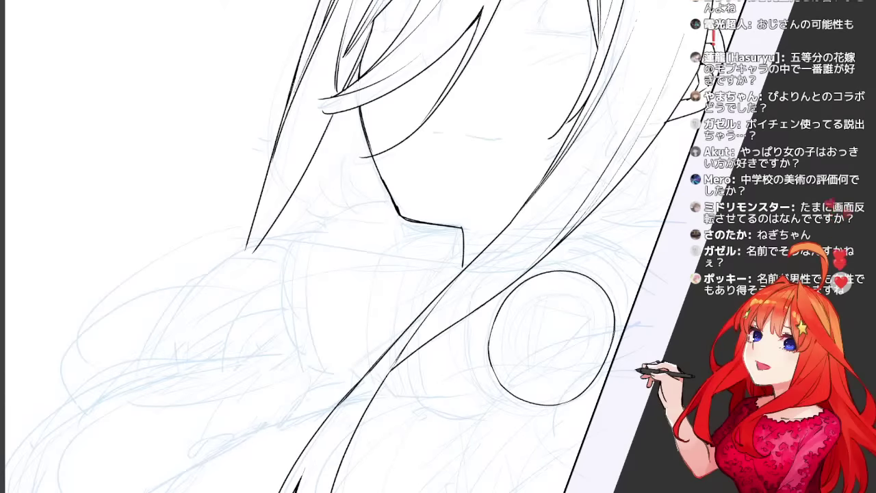
mouse_move(498, 350)
left_mouse_down()
mouse_move(550, 361)
mouse_move(533, 356)
left_mouse_up()
mouse_move(620, 274)
left_mouse_down()
mouse_move(634, 300)
mouse_move(633, 331)
left_mouse_up()
key("ctrl+z")
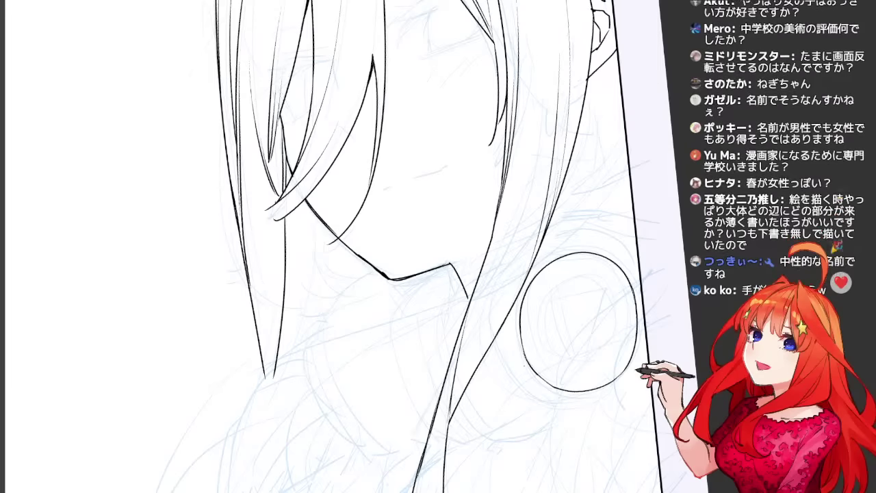
left_click_drag(510, 315, 532, 377)
key("ctrl+z")
mouse_move(509, 313)
left_mouse_down()
mouse_move(530, 380)
mouse_move(515, 354)
mouse_move(542, 386)
mouse_move(605, 395)
mouse_move(578, 394)
left_mouse_up()
key("ctrl+z")
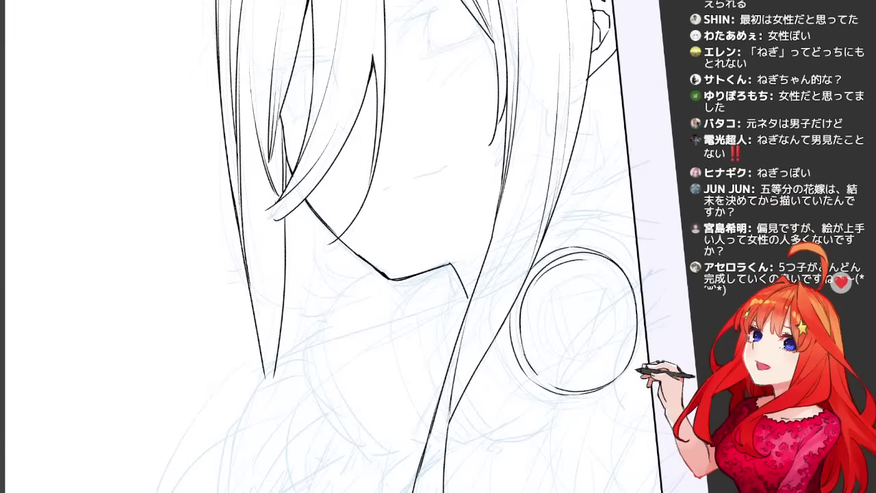
Redraw the ear cup ring's arc nearest the panel border so the double outline is complete there.
key("r")
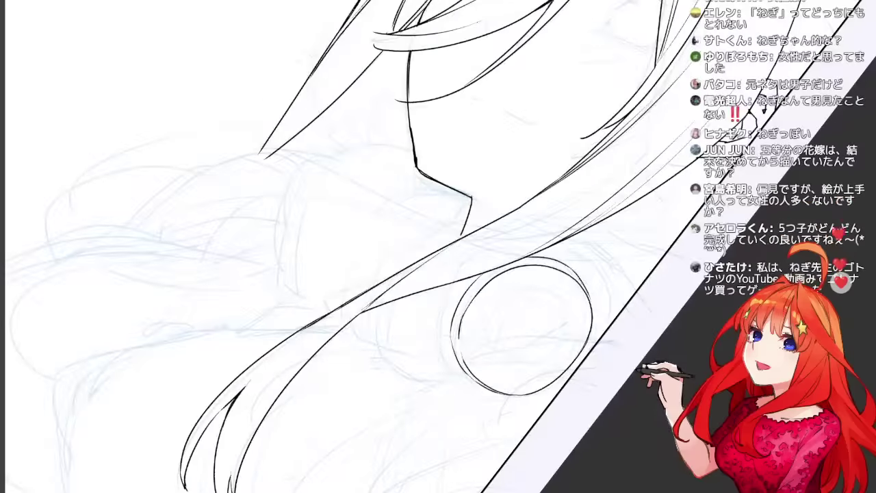
mouse_move(573, 271)
left_mouse_down()
mouse_move(594, 305)
mouse_move(595, 337)
left_mouse_up()
key("ctrl+z")
left_click_drag(594, 299, 593, 338)
key("ctrl+z")
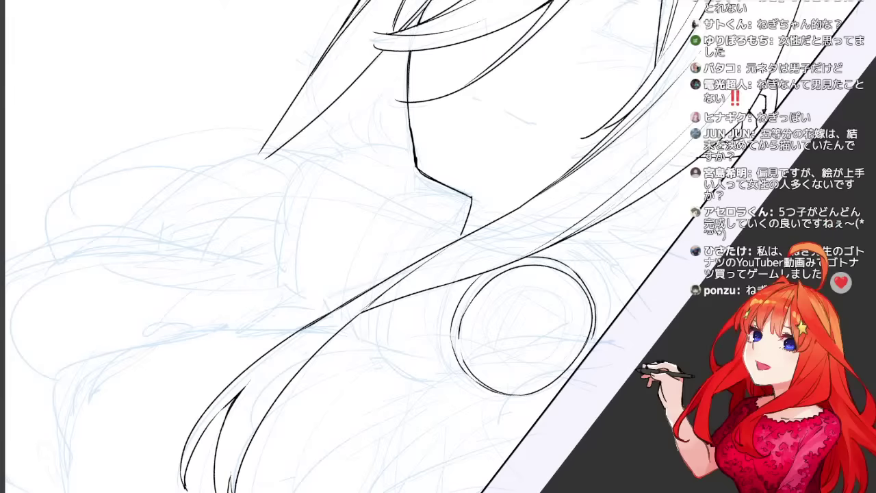
left_click_drag(520, 322, 511, 316)
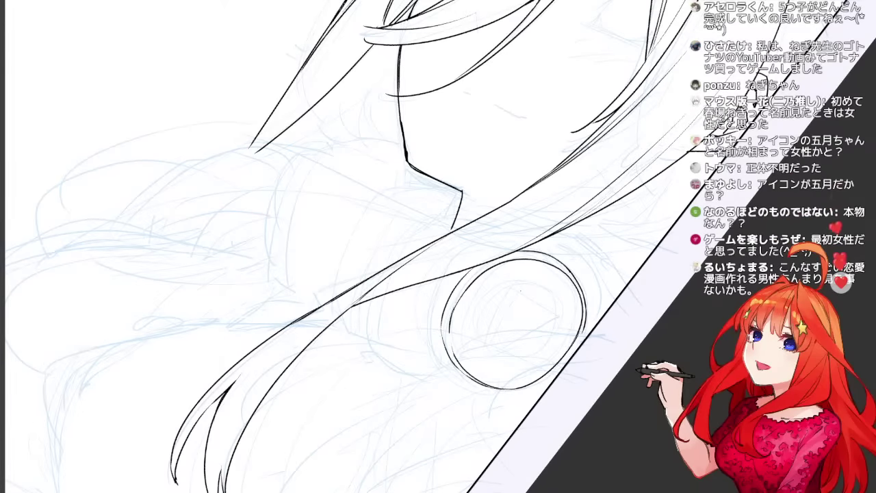
Clean up the lower part of the ear cup's inner ring and redraw its bottom arc to close the circle.
left_click_drag(569, 392, 635, 376)
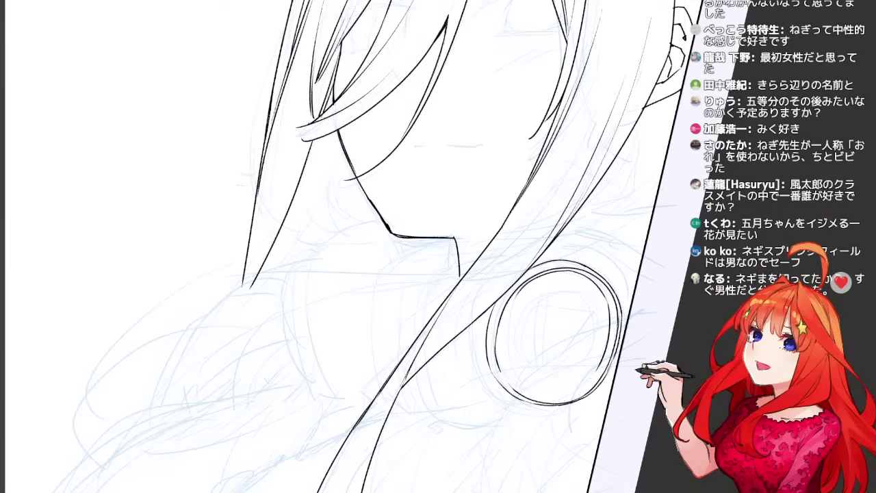
mouse_move(603, 366)
left_mouse_down()
mouse_move(572, 394)
mouse_move(548, 400)
left_mouse_up()
left_click_drag(548, 400, 694, 273)
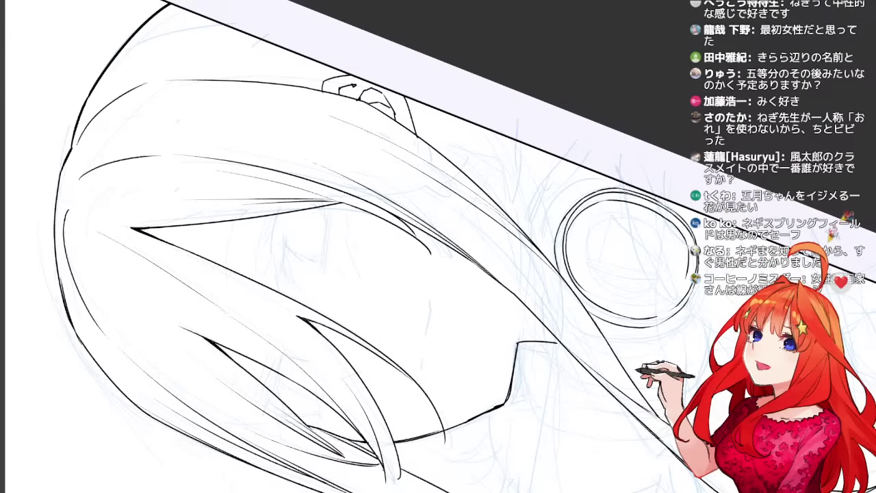
mouse_move(688, 263)
left_mouse_down()
mouse_move(672, 323)
mouse_move(600, 390)
left_mouse_up()
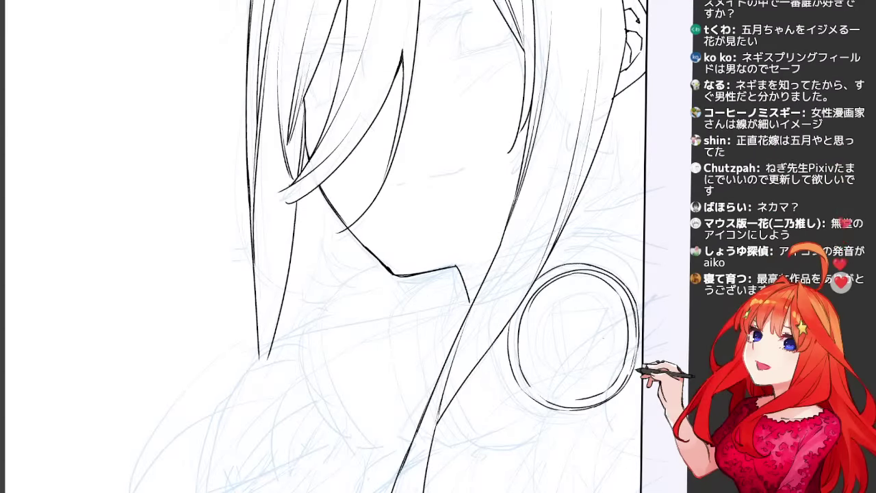
left_click_drag(527, 356, 576, 398)
key("ctrl+z")
left_click_drag(525, 351, 582, 395)
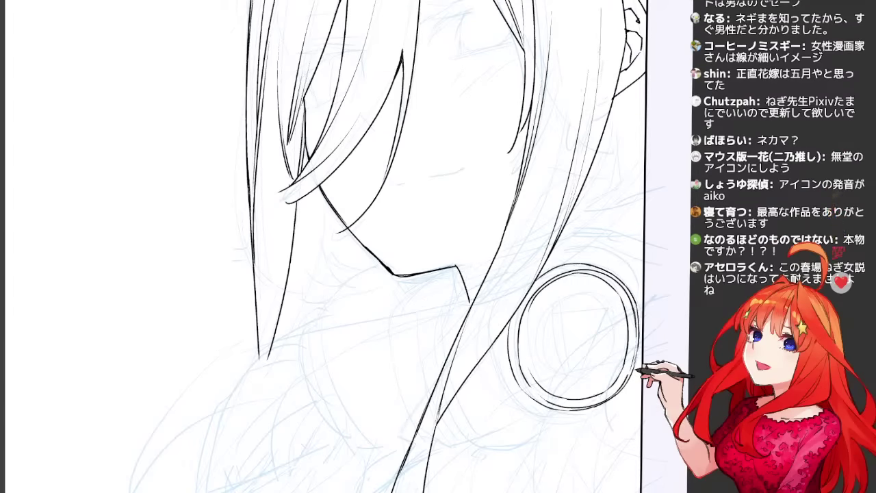
Ink an extra curved line just inside the ear cup's inner ring on the side facing the long side lock.
left_click_drag(527, 310, 528, 373)
left_click_drag(525, 334, 530, 368)
key("ctrl+z")
left_click_drag(527, 305, 531, 373)
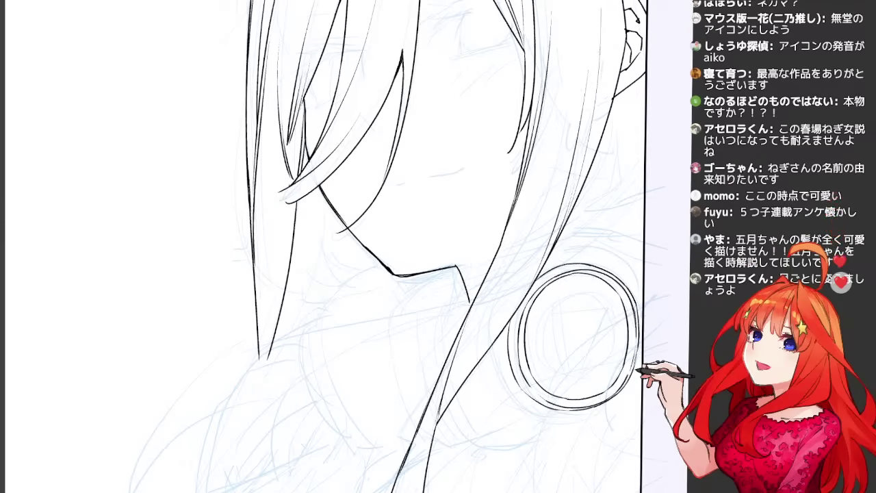
left_click_drag(438, 274, 398, 251)
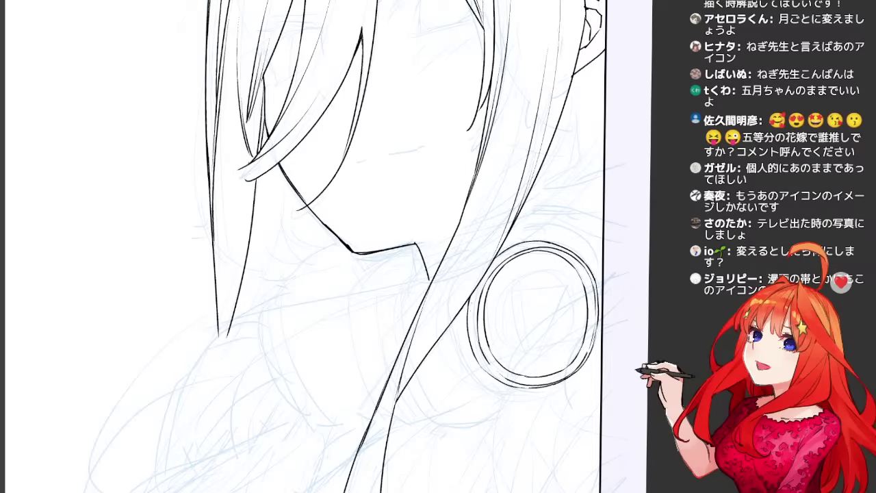
left_click_drag(495, 258, 511, 247)
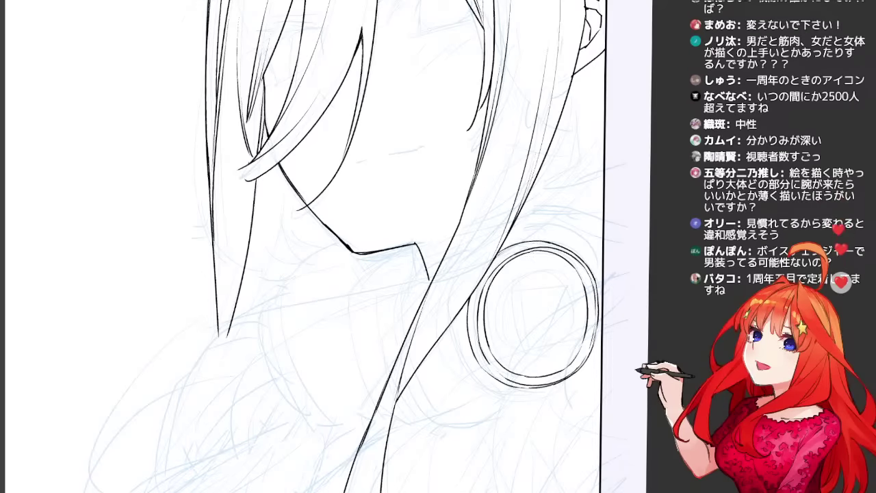
Select the ear cup rings with a freehand selection and transform them to be slightly shorter vertically.
mouse_move(604, 416)
left_mouse_down()
mouse_move(447, 327)
mouse_move(647, 358)
left_mouse_up()
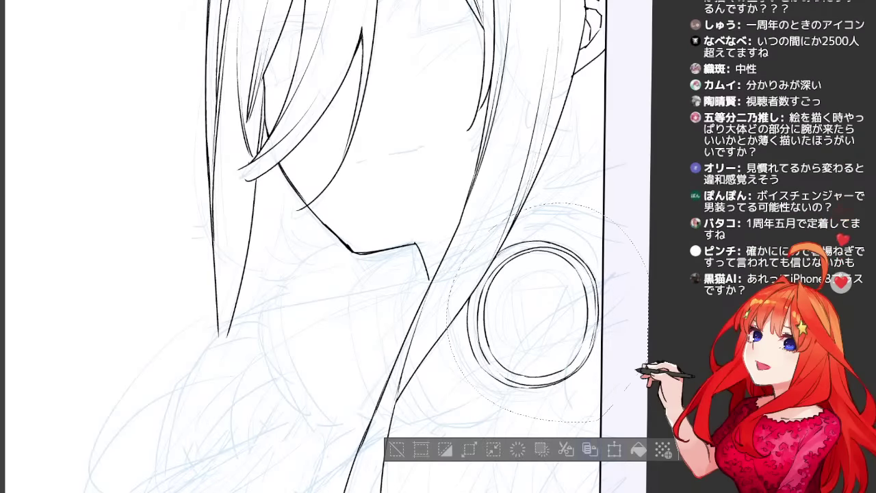
left_click(613, 449)
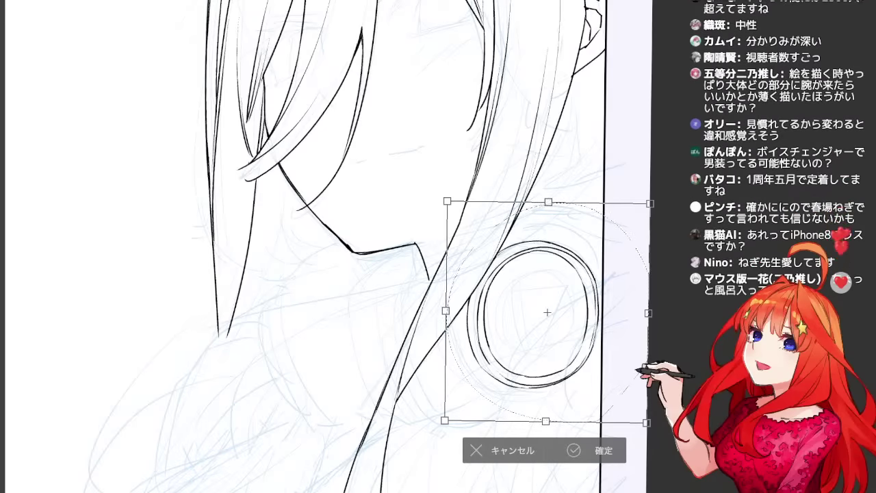
left_click_drag(545, 421, 546, 413)
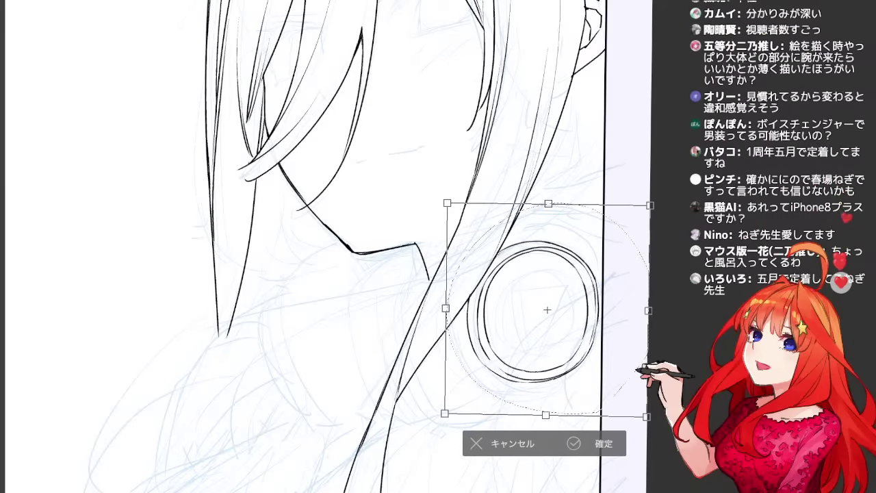
key("Return")
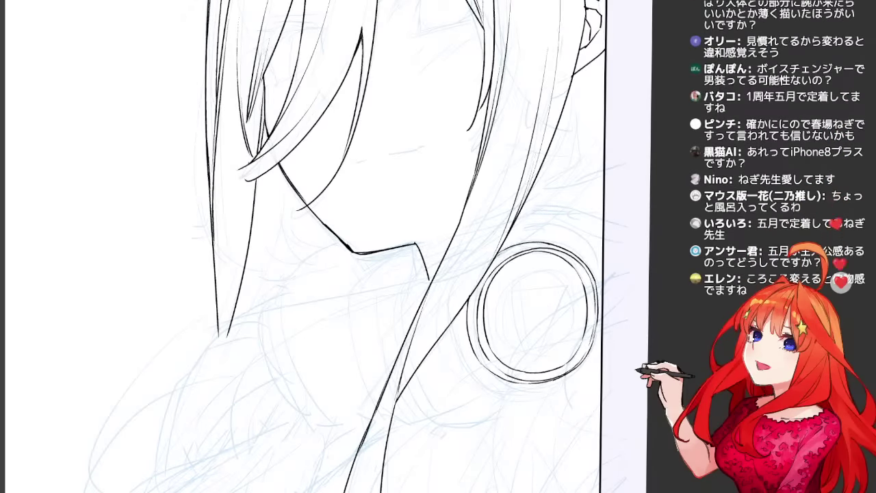
left_click_drag(328, 247, 410, 229)
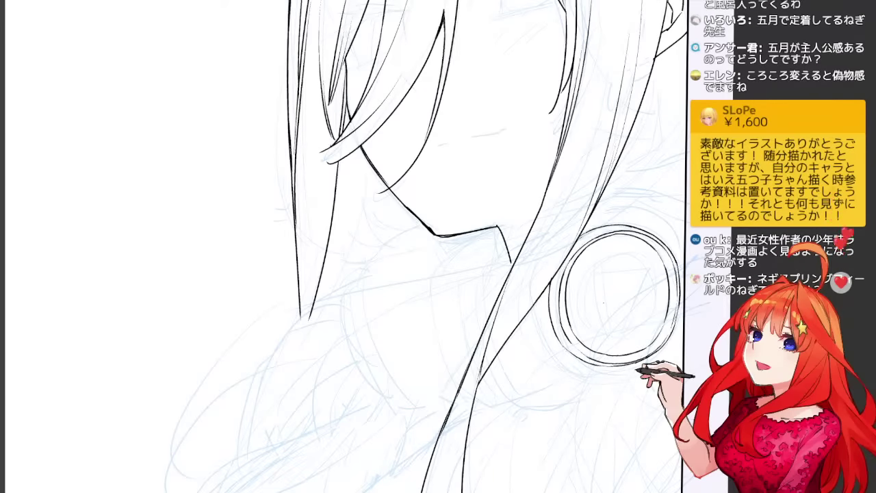
left_click_drag(602, 309, 603, 300)
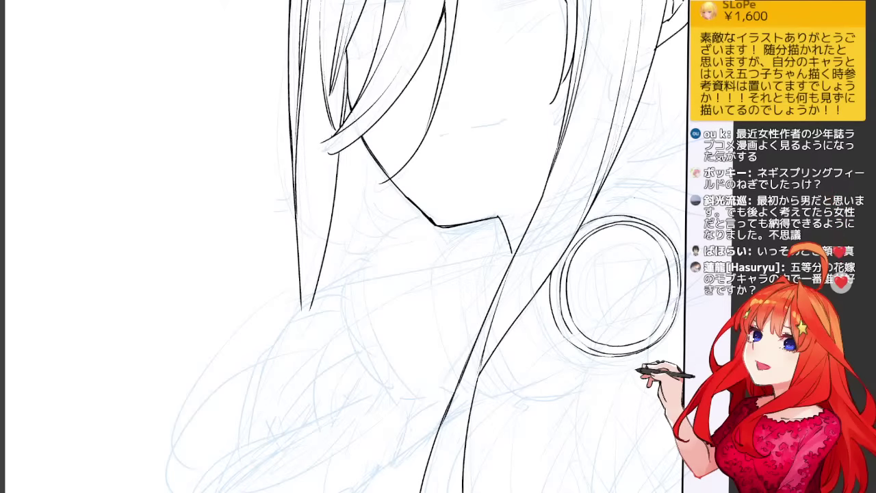
Ink the curved line above the ear cup, running from the long side lock to the panel border.
mouse_move(589, 211)
left_mouse_down()
mouse_move(617, 203)
mouse_move(670, 214)
left_mouse_up()
key("ctrl+z")
key("ctrl+z")
left_click_drag(590, 213, 646, 206)
mouse_move(591, 204)
left_mouse_down()
mouse_move(644, 204)
mouse_move(668, 220)
mouse_move(685, 210)
left_mouse_up()
key("ctrl+z")
key("ctrl+z")
key("ctrl+z")
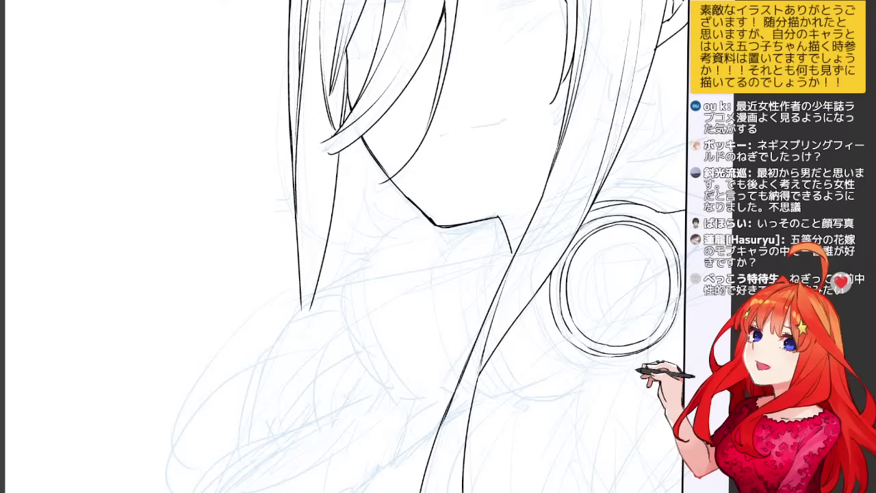
Ink a fine strand line down the outer lock of hair on the side opposite the ear.
left_click_drag(410, 137, 317, 371)
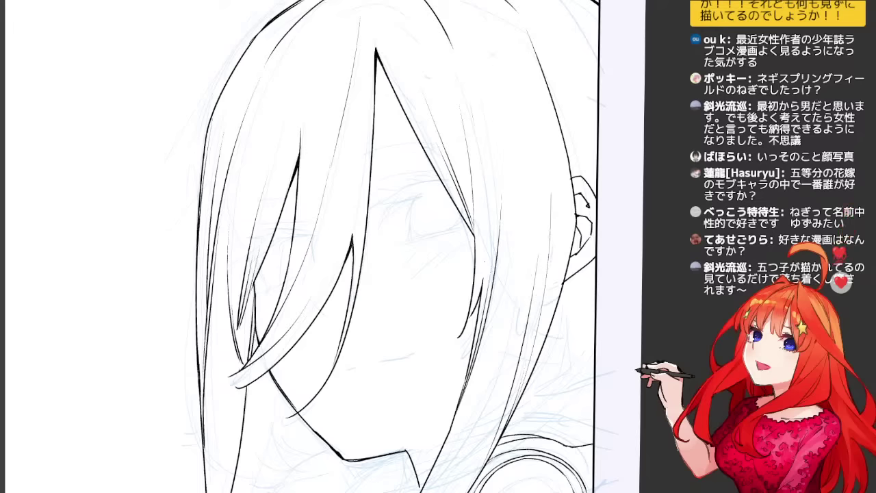
left_click_drag(370, 308, 415, 189)
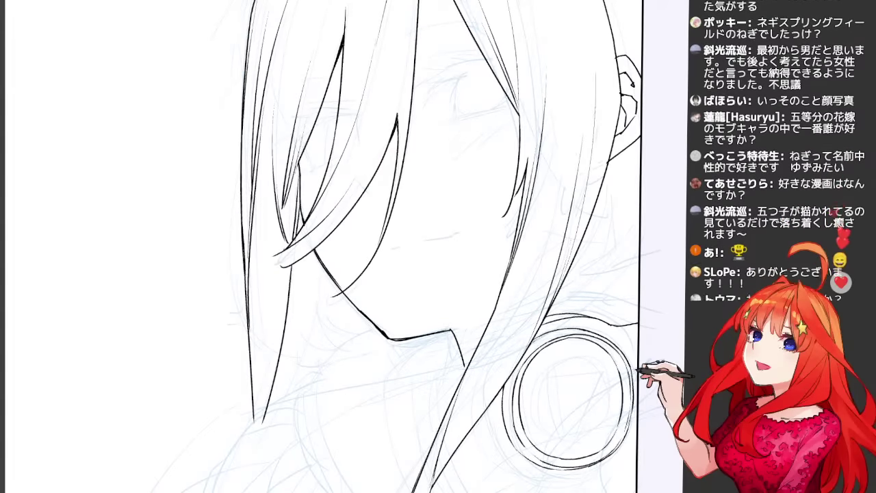
left_click_drag(383, 205, 496, 386)
mouse_move(445, 133)
left_mouse_down()
mouse_move(408, 231)
mouse_move(387, 382)
left_mouse_up()
key("ctrl+z")
left_click_drag(414, 166, 385, 326)
key("ctrl+z")
left_click_drag(416, 154, 391, 288)
key("ctrl+z")
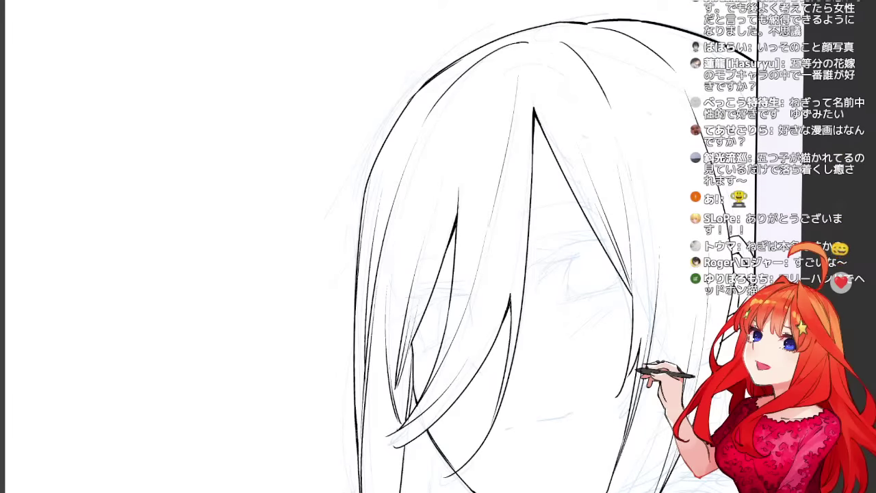
left_click_drag(404, 181, 385, 294)
key("ctrl+z")
left_click_drag(413, 154, 385, 312)
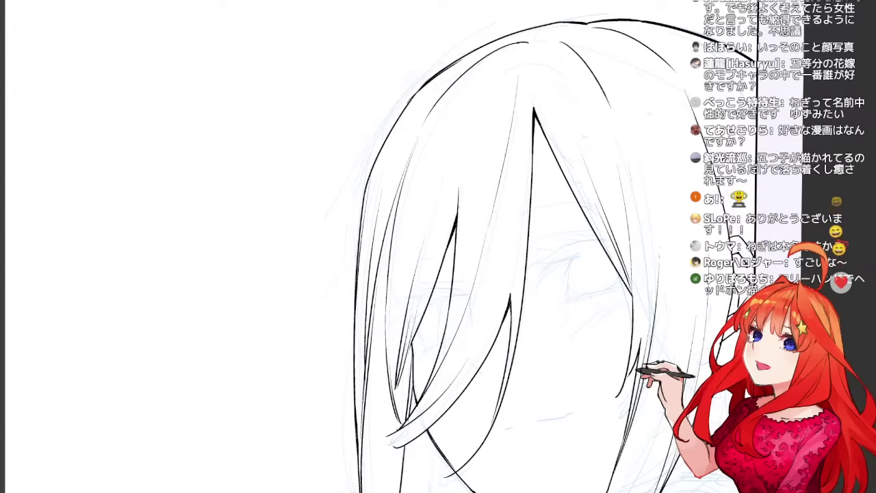
Ink fine strand lines along the long central bang, just below the tip of the parting.
left_click_drag(530, 198, 464, 388)
key("ctrl+z")
left_click_drag(531, 149, 497, 303)
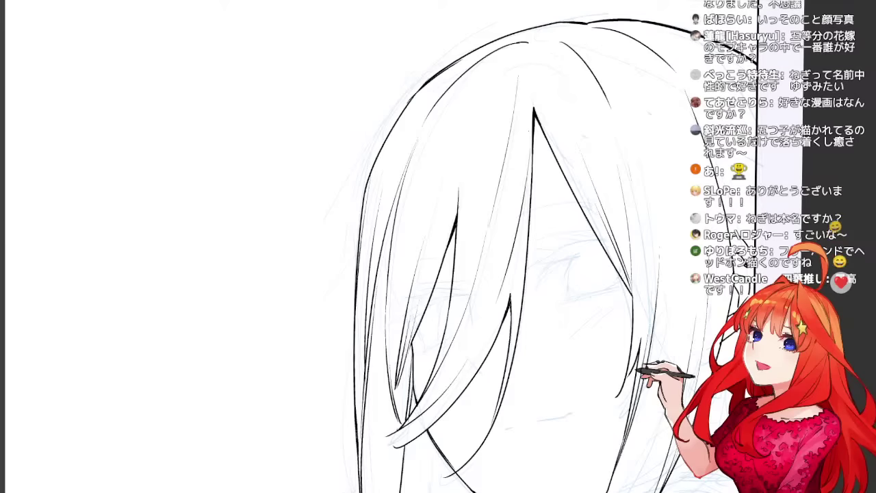
left_click_drag(533, 165, 506, 270)
Ink a short strand line from the crown down toward the parting of the bangs.
mouse_move(547, 113)
left_mouse_down()
mouse_move(476, 220)
mouse_move(534, 370)
left_mouse_up()
key("ctrl+z")
left_click_drag(467, 197, 545, 373)
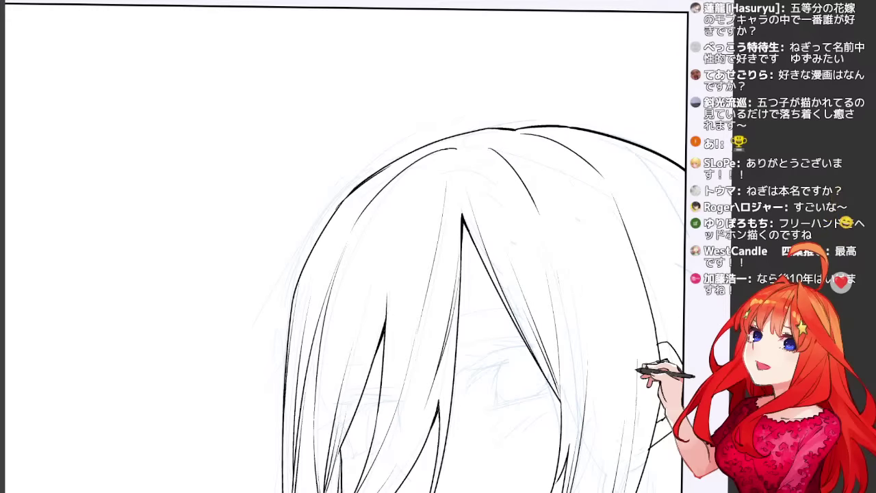
key("ctrl+z")
left_click_drag(460, 156, 488, 253)
key("ctrl+z")
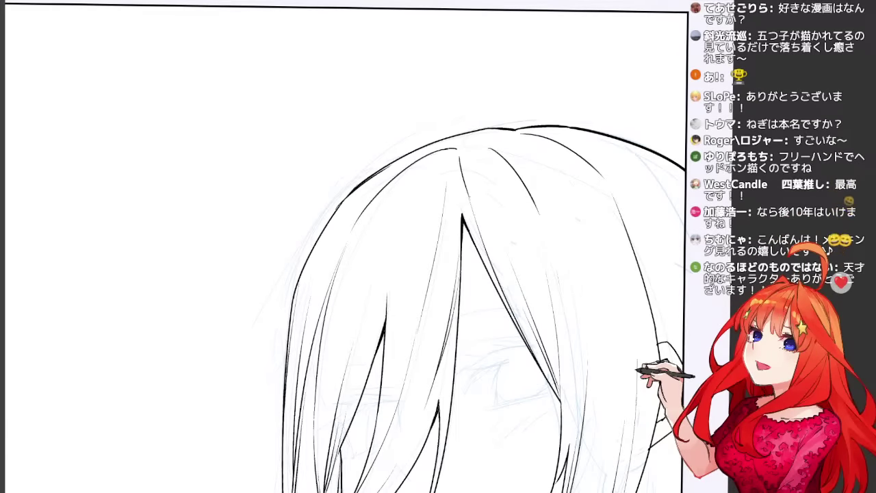
Ink the thin hair strands above the ear, running from the side hair outline to the panel border.
scroll(439, 246, "down", 5)
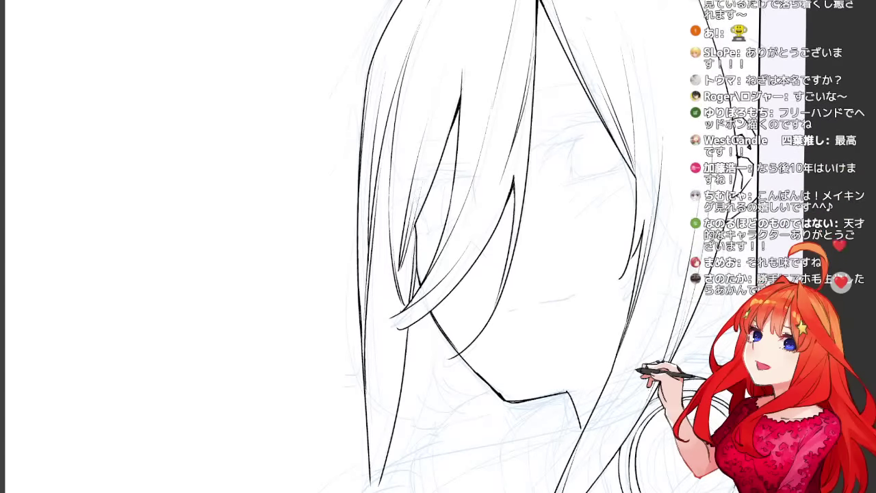
left_click_drag(438, 274, 410, 209)
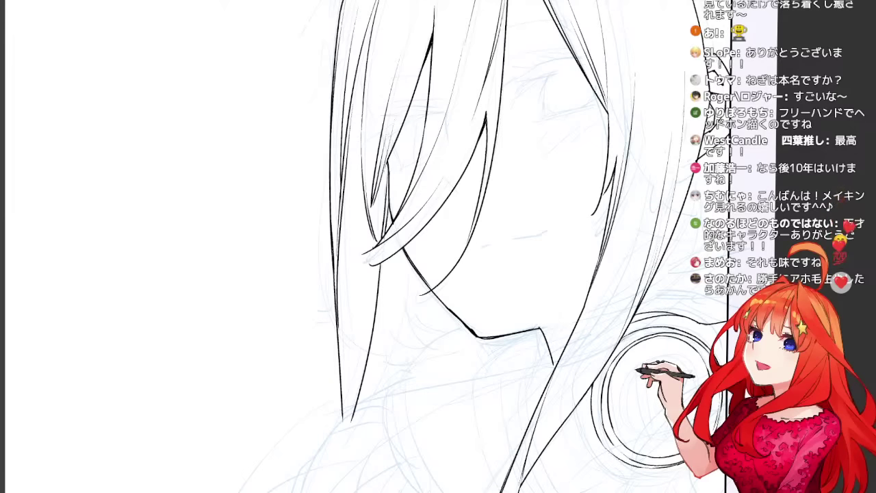
left_click_drag(479, 137, 308, 378)
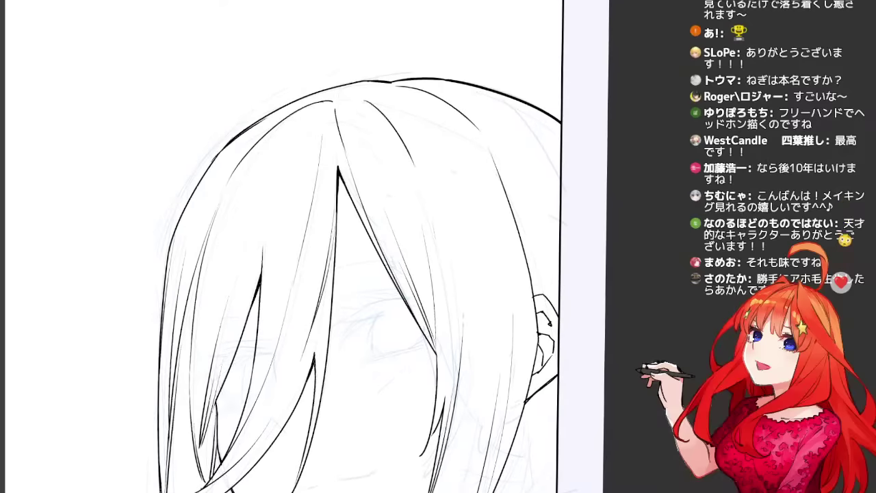
left_click_drag(517, 218, 558, 289)
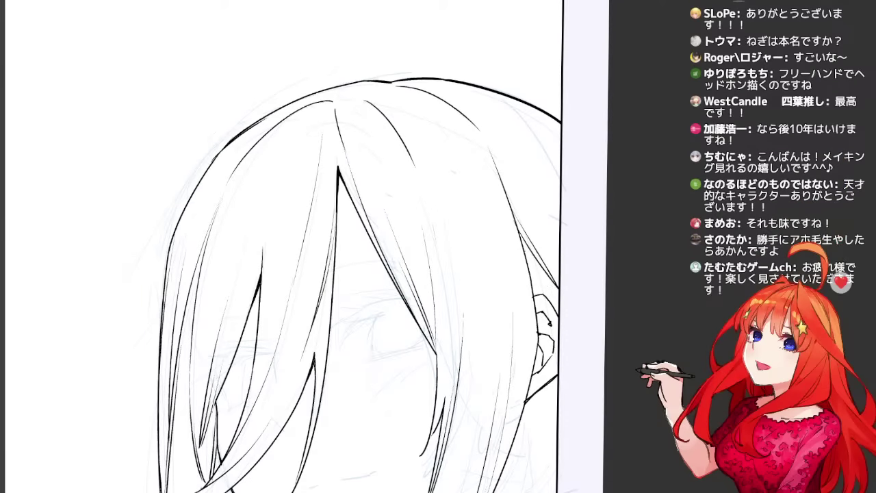
mouse_move(524, 252)
left_mouse_down()
mouse_move(559, 313)
mouse_move(542, 297)
left_mouse_up()
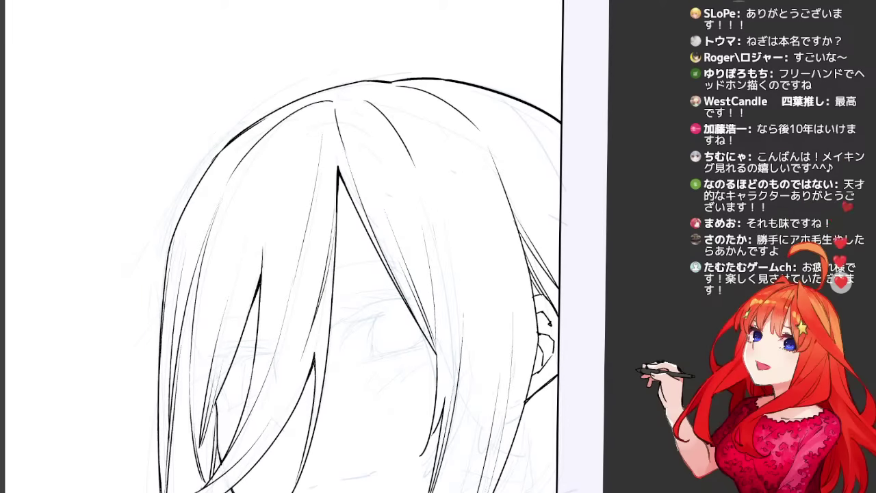
key("ctrl+z")
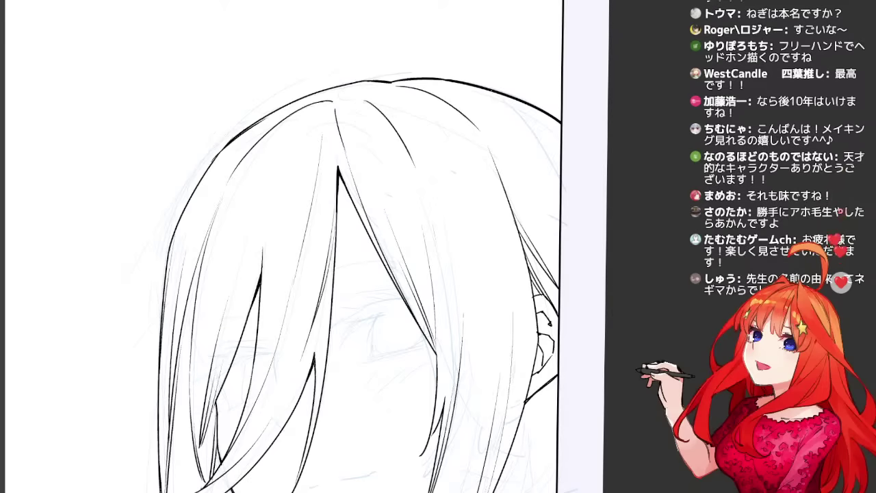
left_click_drag(498, 93, 561, 175)
Mirror the canvas horizontally to check the character's hair, ear and headphone.
mouse_move(342, 273)
left_mouse_down()
mouse_move(382, 294)
mouse_move(505, 184)
left_mouse_up()
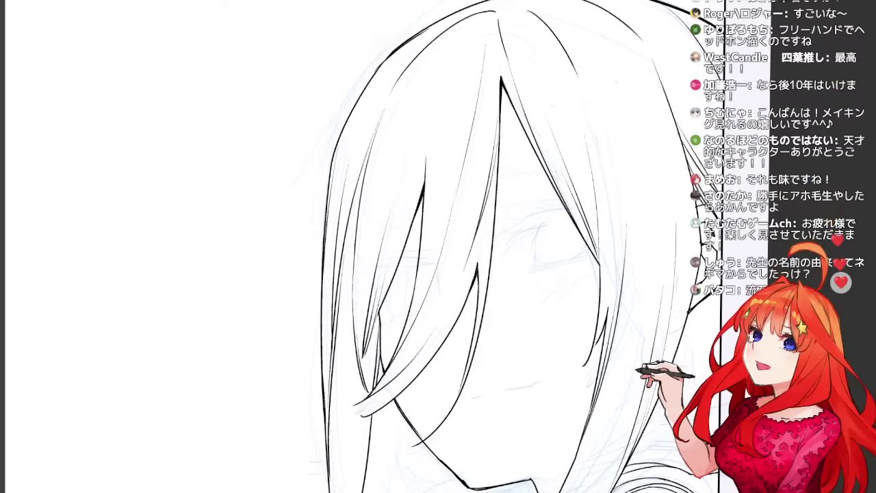
key("h")
left_click_drag(438, 315, 475, 207)
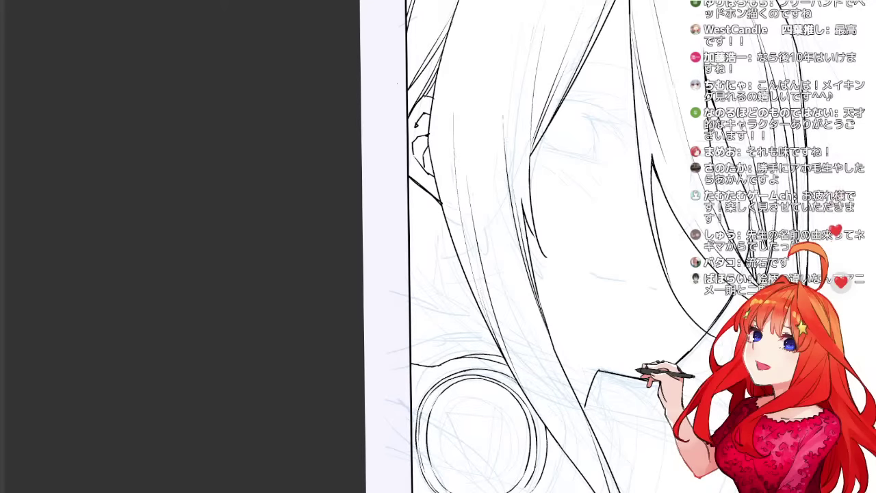
Ink a long thin strand line down the side hair, between the hair outline and the parting of the bangs.
left_click_drag(582, 247, 564, 263)
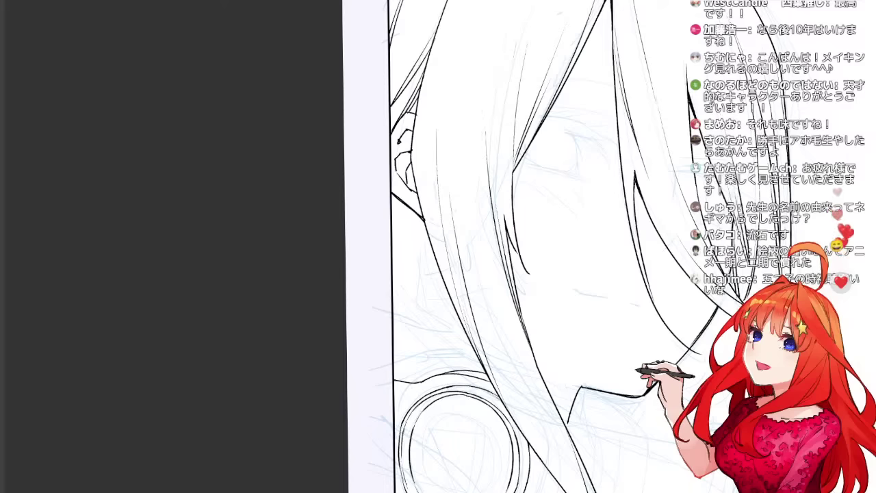
left_click_drag(486, 0, 476, 108)
key("ctrl+z")
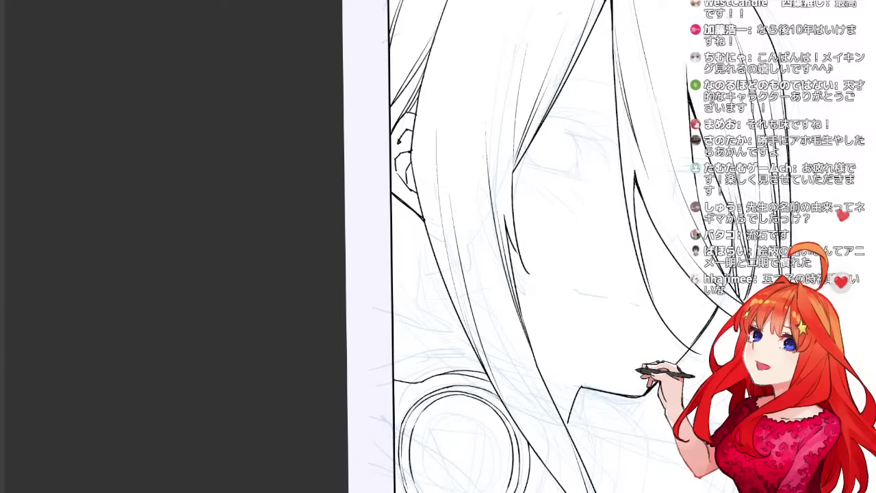
left_click_drag(493, 1, 480, 104)
key("ctrl+z")
left_click_drag(493, 0, 484, 98)
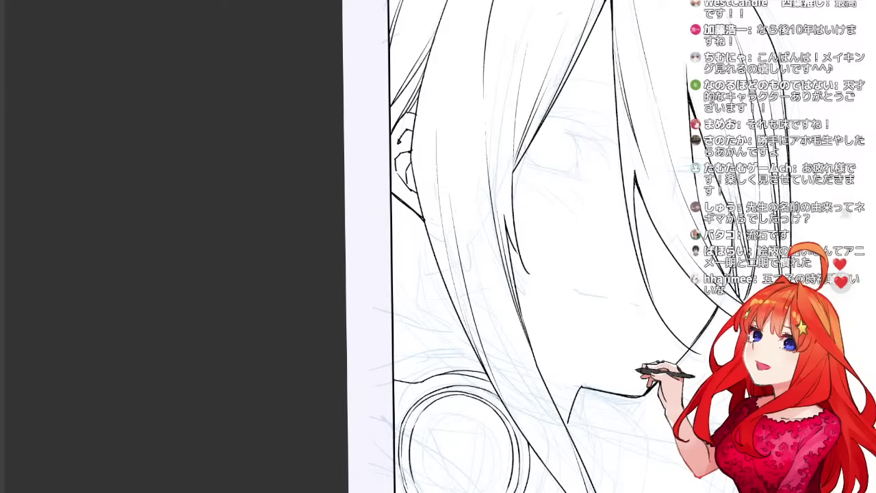
Ink fine strand lines down the long side lock, from beside the cheek to its narrow tip past the headphone.
mouse_move(547, 287)
left_mouse_down()
mouse_move(511, 274)
mouse_move(512, 215)
left_mouse_up()
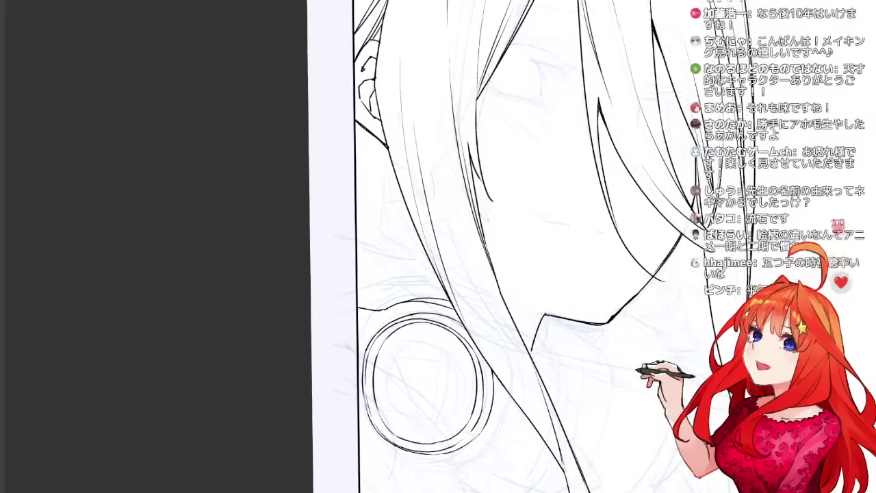
left_click_drag(455, 221, 546, 403)
key("ctrl+z")
left_click_drag(444, 240, 555, 435)
key("ctrl+z")
left_click_drag(522, 384, 562, 460)
key("ctrl+z")
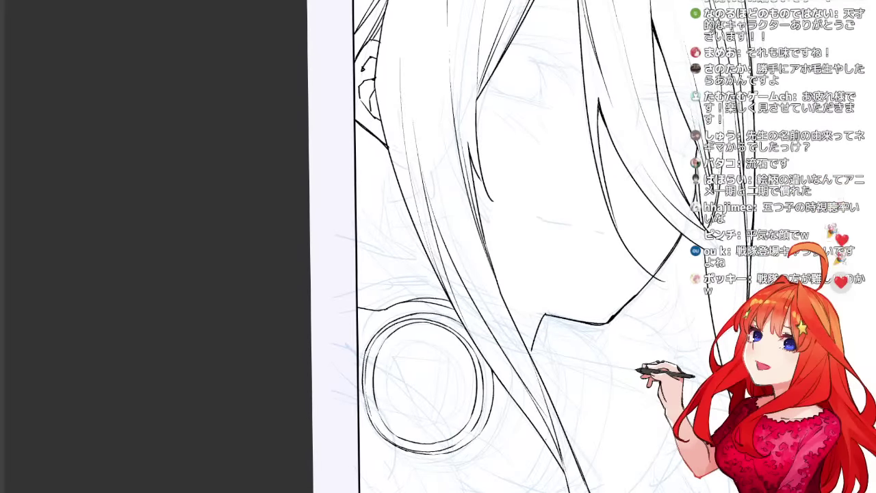
left_click_drag(548, 287, 542, 287)
left_click_drag(625, 476, 619, 450)
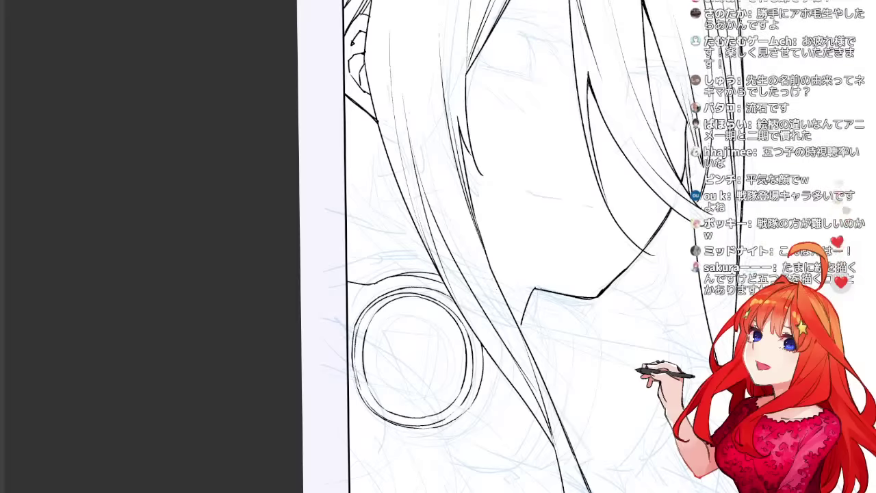
key("ctrl+z")
Ink a clean outer rim line on the side of the headphone ear cup facing the panel border.
left_click_drag(490, 402, 495, 321)
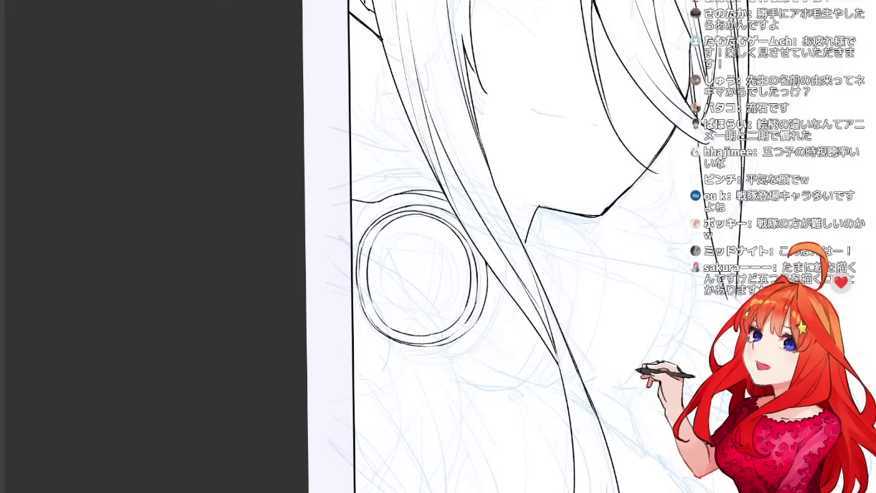
left_click_drag(358, 265, 359, 301)
key("ctrl+z")
scroll(359, 286, "up", 2)
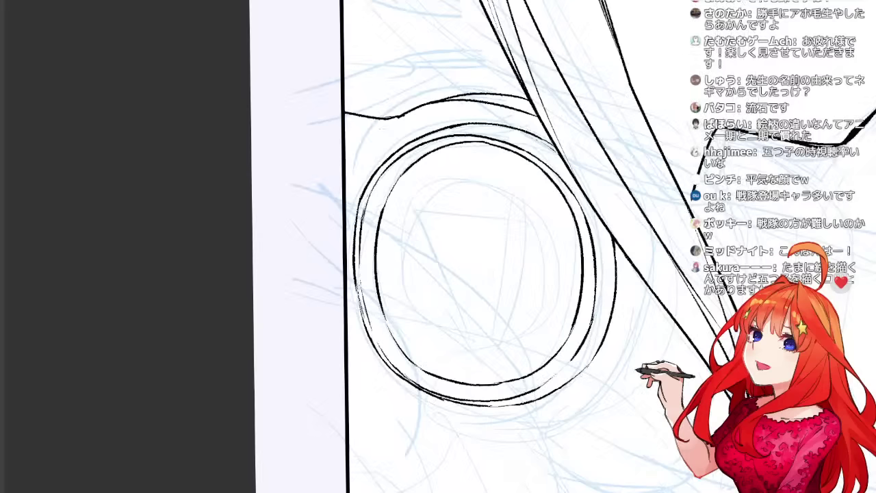
left_click_drag(355, 258, 361, 318)
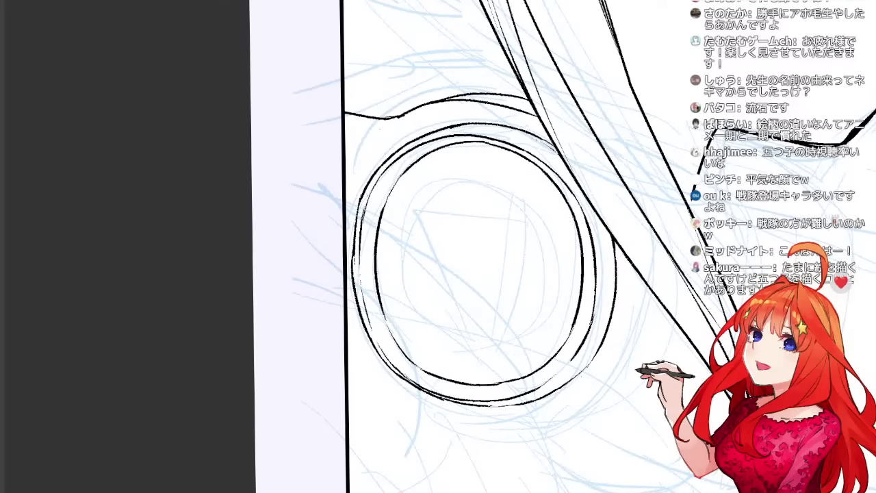
key("ctrl+z")
left_click_drag(358, 213, 363, 317)
left_click_drag(353, 282, 374, 349)
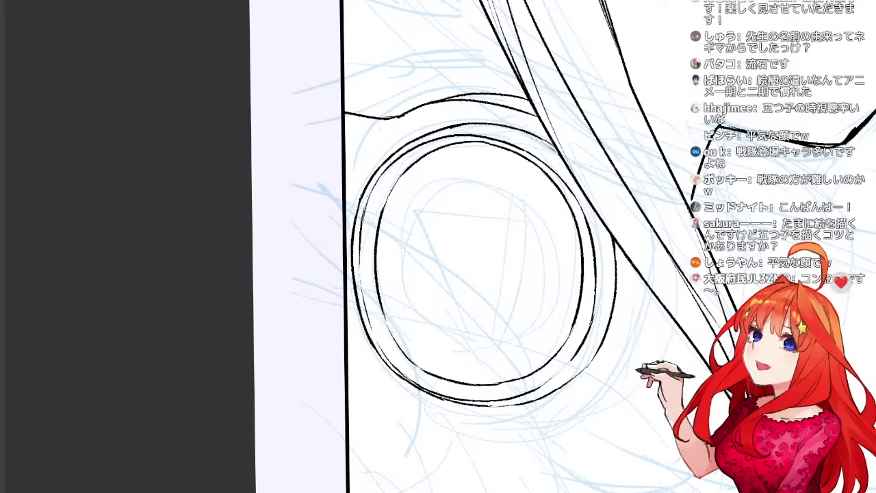
Redraw the short headphone line running from above the ear cup to the panel border, and mirror the canvas horizontally.
key("ctrl+minus")
key("ctrl+minus")
mouse_move(507, 340)
left_mouse_down()
mouse_move(418, 366)
mouse_move(461, 371)
left_mouse_up()
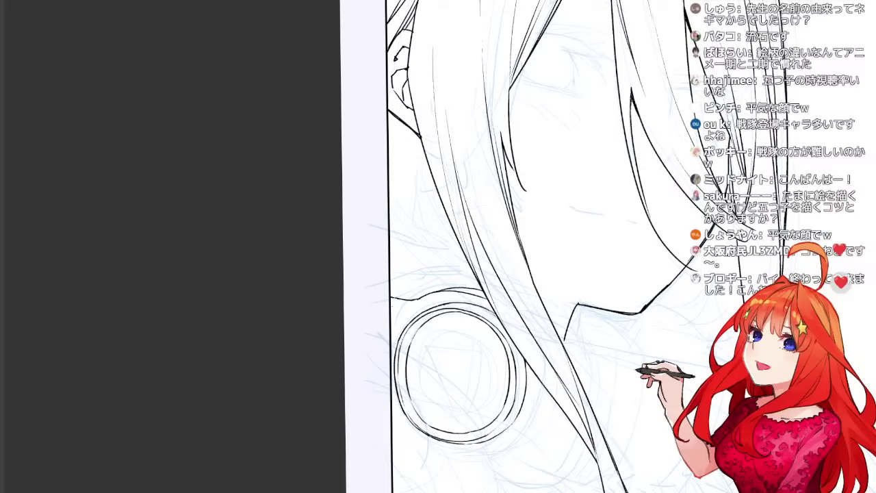
key("ctrl+z")
left_click_drag(389, 292, 419, 300)
key("h")
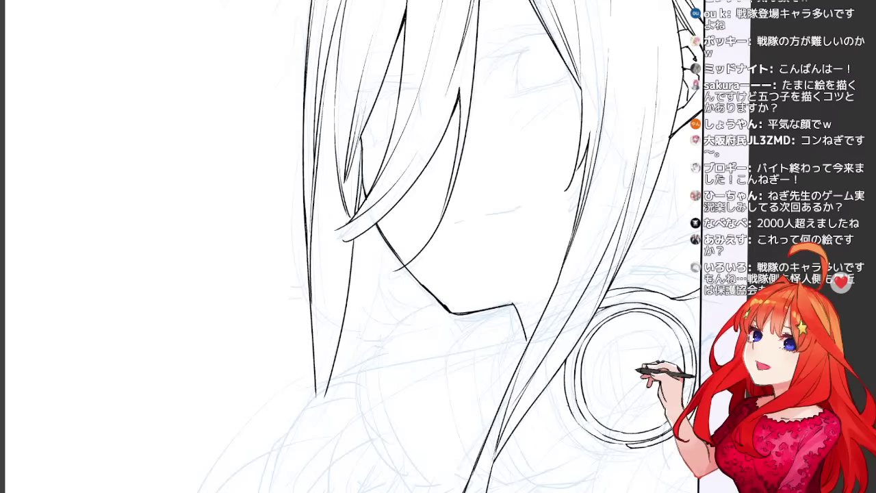
Ink the lower outline of the headphone band, curving from the base of the ear cup to the side lock.
left_click_drag(438, 315, 445, 190)
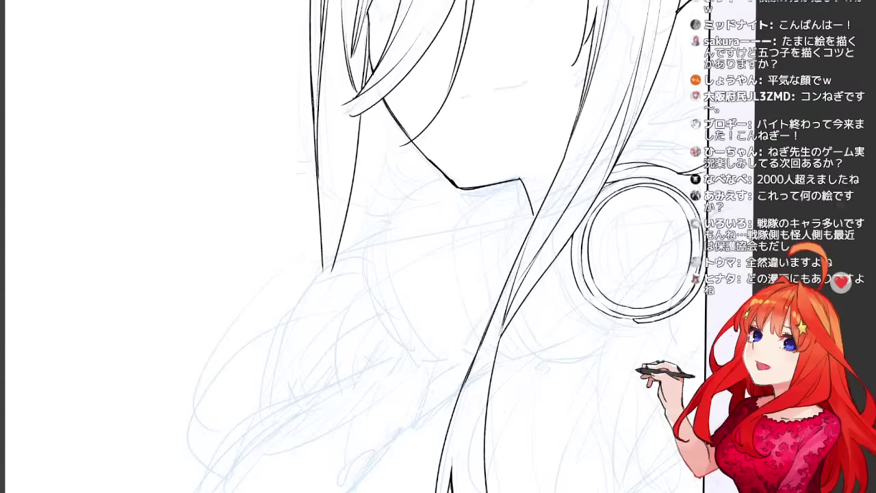
left_click_drag(633, 320, 560, 334)
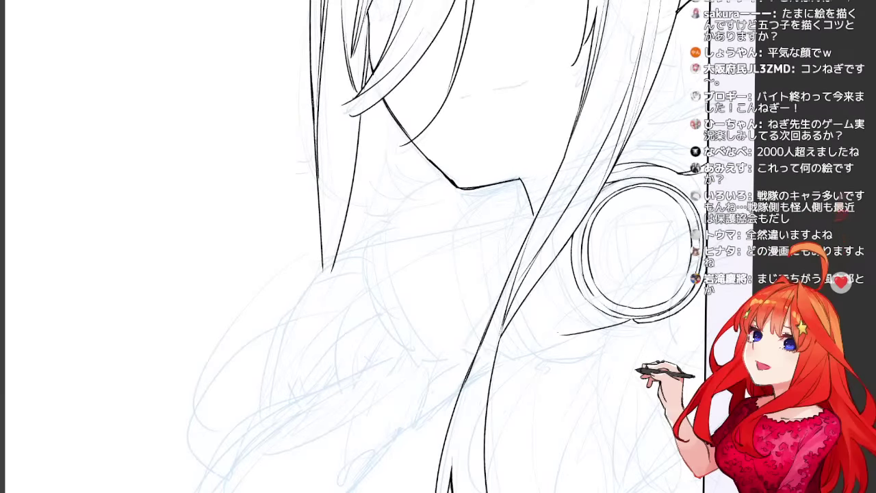
key("ctrl+z")
mouse_move(532, 283)
left_mouse_down()
mouse_move(541, 316)
mouse_move(590, 337)
mouse_move(571, 344)
mouse_move(595, 344)
left_mouse_up()
key("ctrl+z")
key("ctrl+z")
mouse_move(525, 298)
left_mouse_down()
mouse_move(587, 344)
mouse_move(631, 322)
left_mouse_up()
key("ctrl+z")
left_click_drag(587, 343, 633, 320)
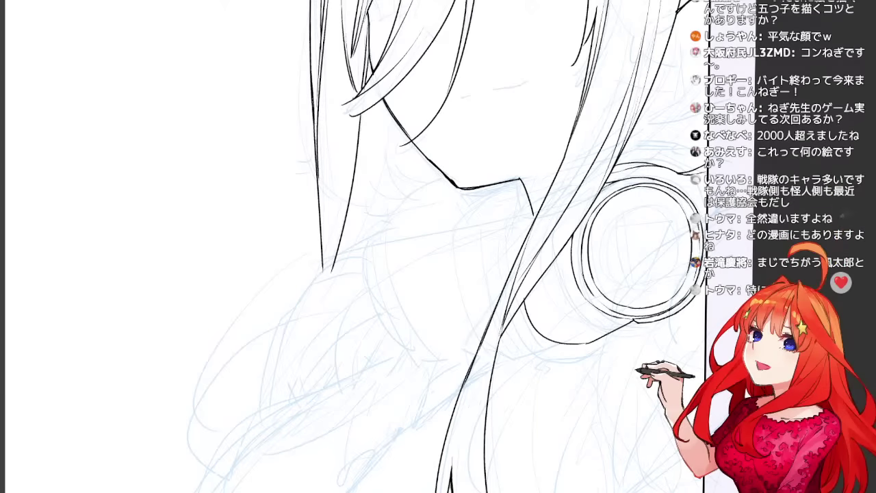
Redraw the part of the band's lower curve that meets the side lock.
key("ctrl+z")
left_click_drag(525, 301, 569, 339)
key("ctrl+z")
left_click_drag(520, 303, 582, 345)
key("ctrl+z")
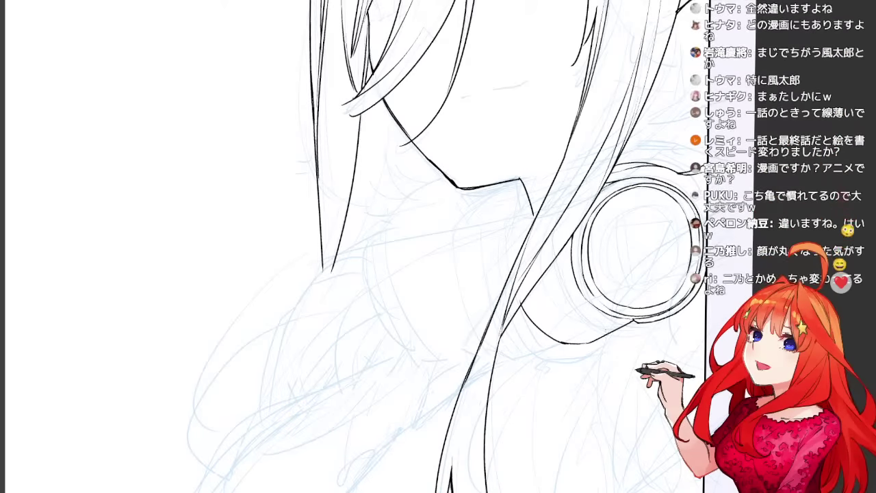
Ink the short inner curve of the headphone band where it passes behind the side lock next to the neck.
left_click_drag(452, 225, 439, 296)
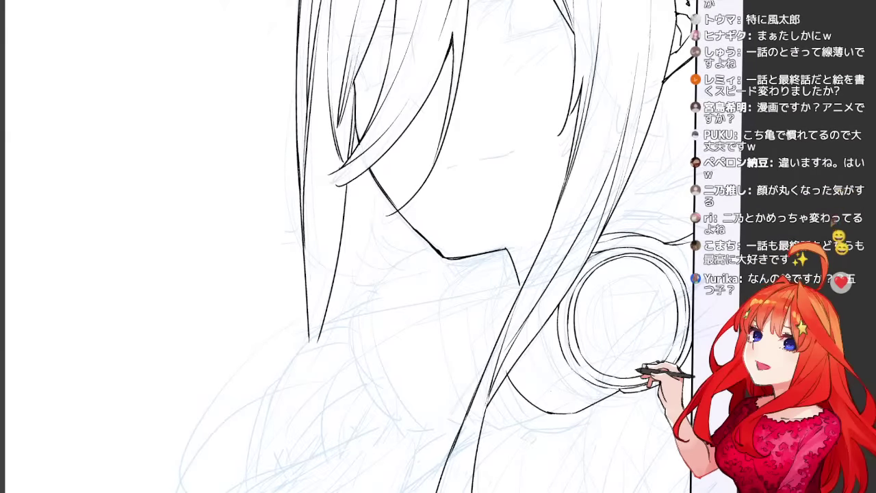
scroll(356, 246, "up", 1)
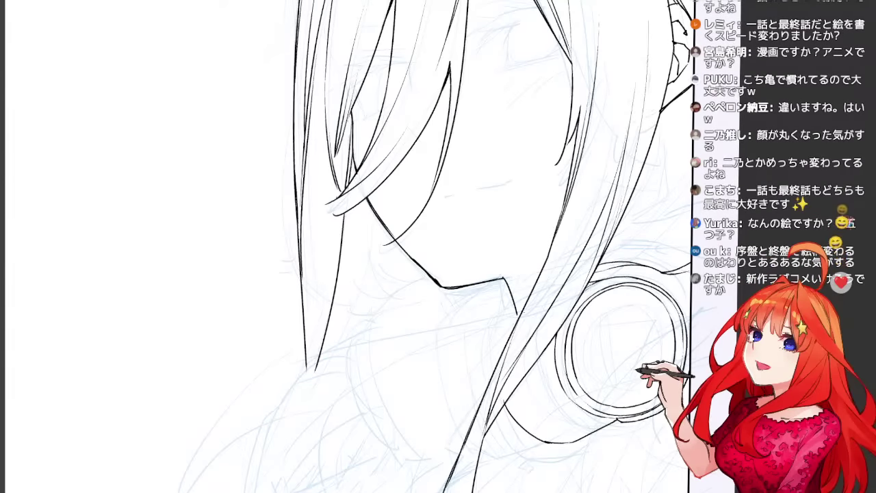
mouse_move(502, 383)
left_mouse_down()
mouse_move(503, 329)
mouse_move(550, 289)
left_mouse_up()
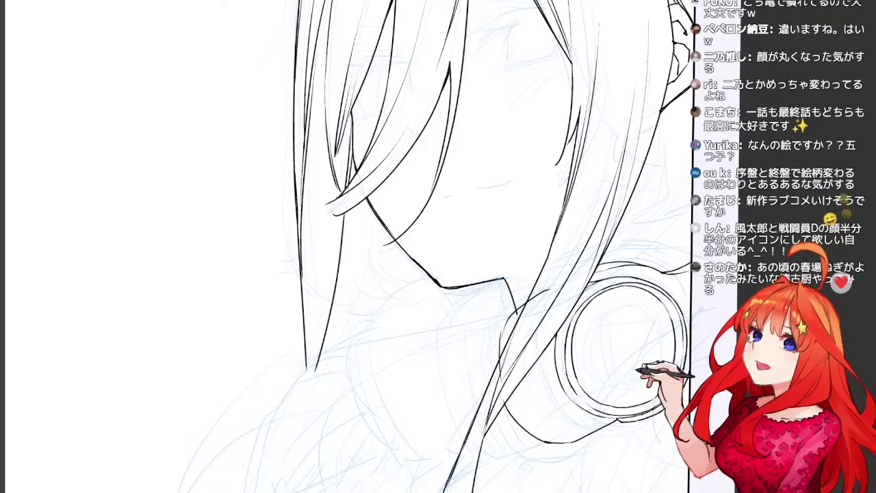
key("ctrl+z")
left_click_drag(512, 316, 538, 298)
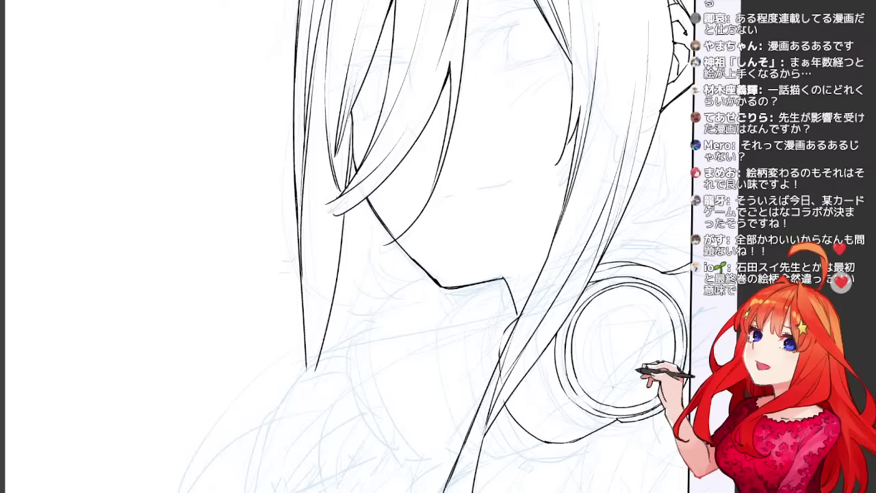
Ink a second curve just outside the band's inner edge and extend the band's bottom edge past the side lock.
left_click_drag(484, 321, 540, 295)
key("ctrl+z")
mouse_move(486, 335)
left_mouse_down()
mouse_move(535, 296)
mouse_move(493, 411)
left_mouse_up()
key("ctrl+z")
left_click_drag(495, 336, 489, 407)
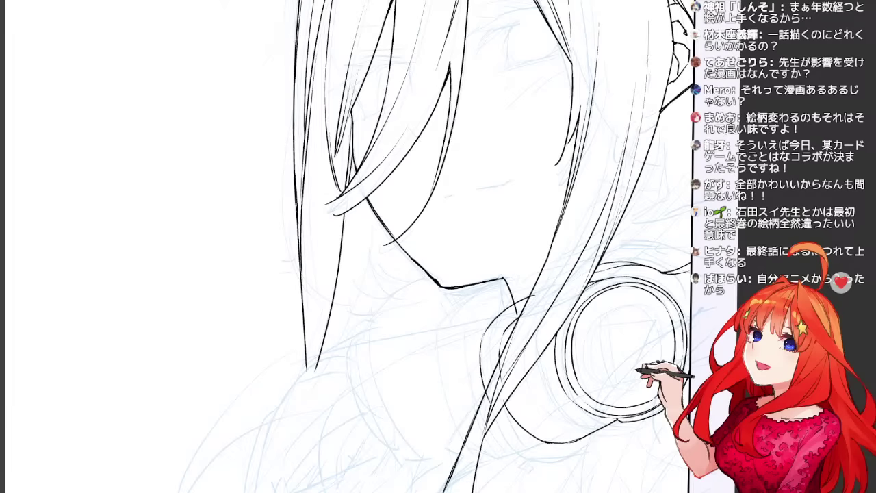
key("ctrl+z")
mouse_move(486, 336)
left_mouse_down()
mouse_move(501, 429)
mouse_move(550, 443)
left_mouse_up()
key("ctrl+z")
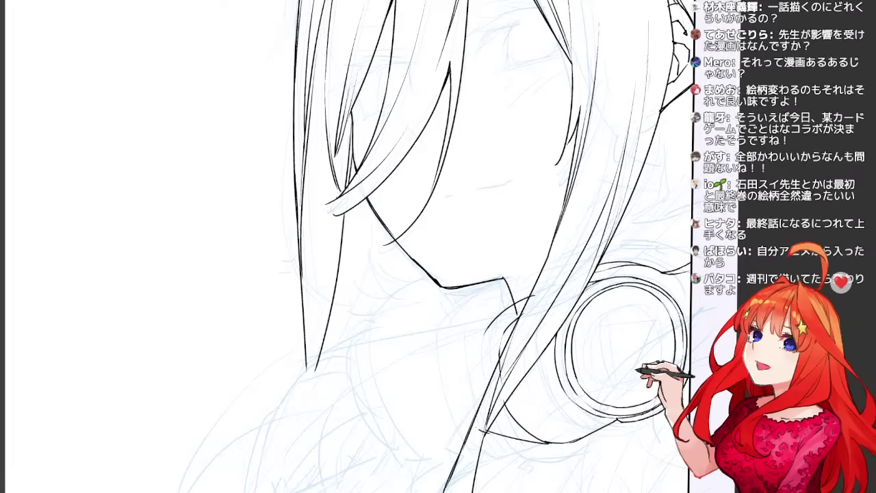
Ink the band's outer contour, curving from behind the jaw around the front of the neck to the bottom edge.
left_click_drag(453, 344, 479, 428)
left_click_drag(454, 318, 451, 359)
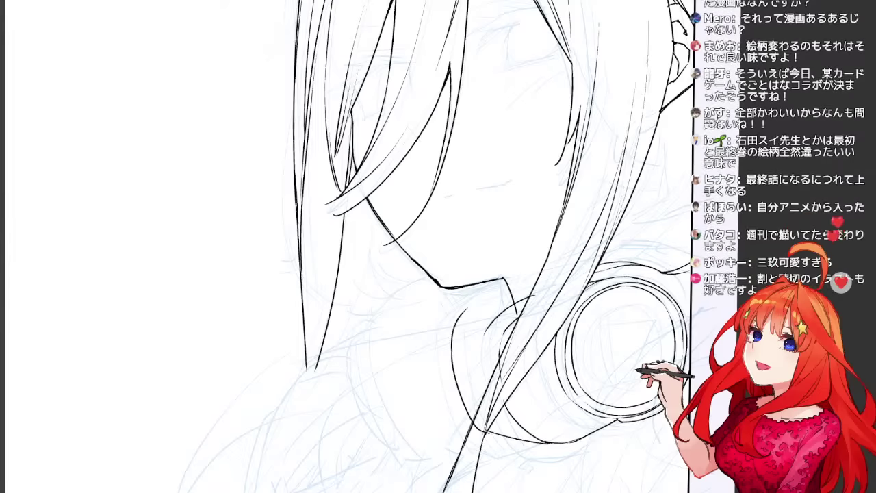
left_click_drag(460, 314, 545, 268)
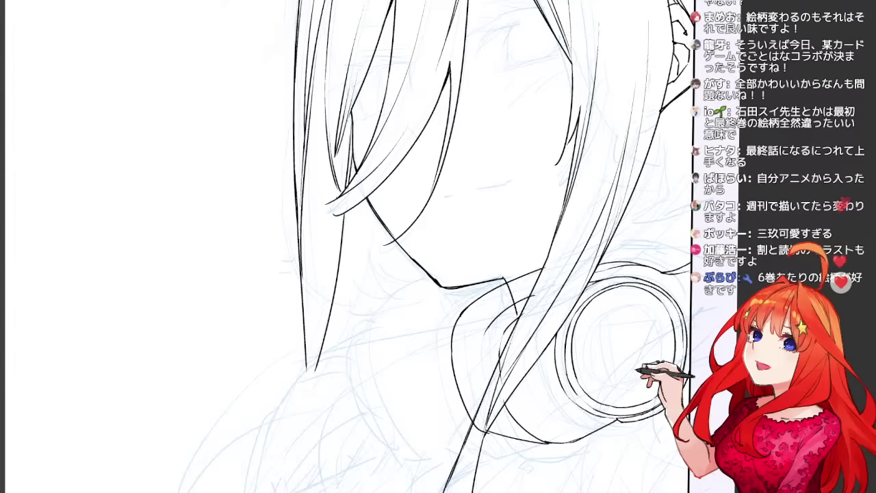
Ink the inner contour lines of the headphone band where it crosses the side lock near its bottom edge.
left_click_drag(500, 346, 482, 426)
key("ctrl+z")
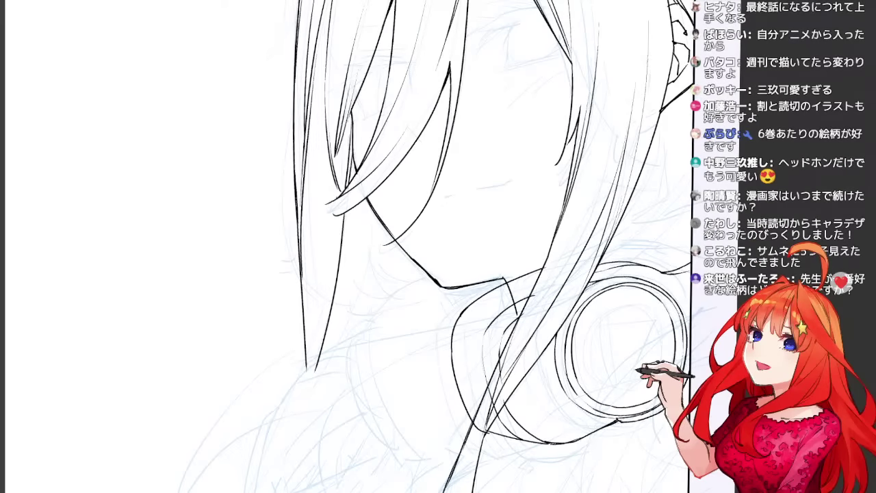
mouse_move(489, 434)
left_mouse_down()
mouse_move(469, 414)
mouse_move(499, 434)
left_mouse_up()
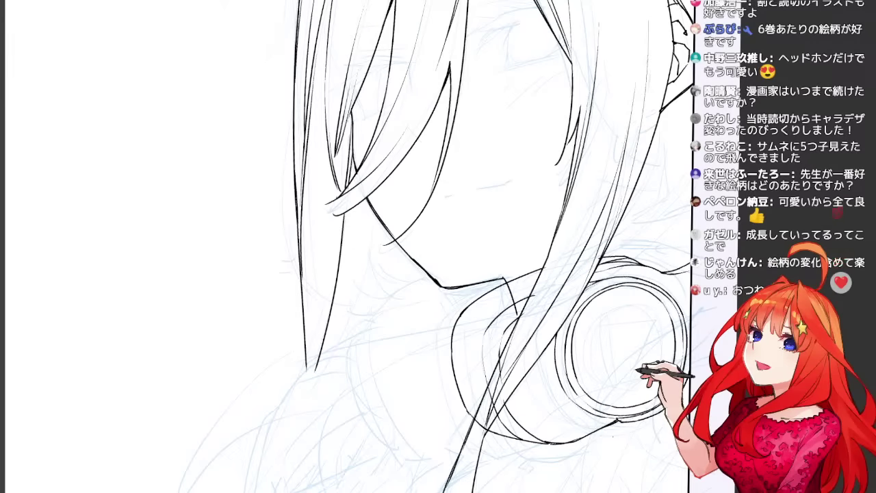
Ink an extra rim curve around the ear cup on the side facing the hair lock.
key("ctrl+minus")
key("ctrl+minus")
key("ctrl+plus")
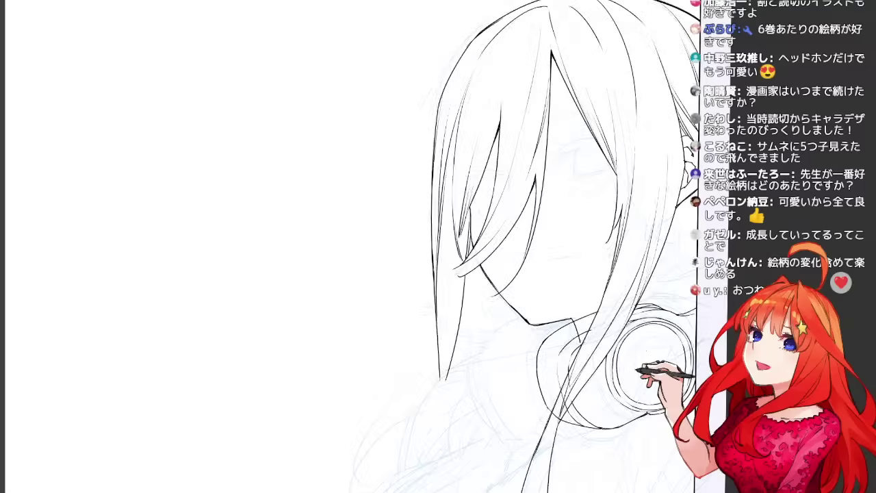
key("ctrl+plus")
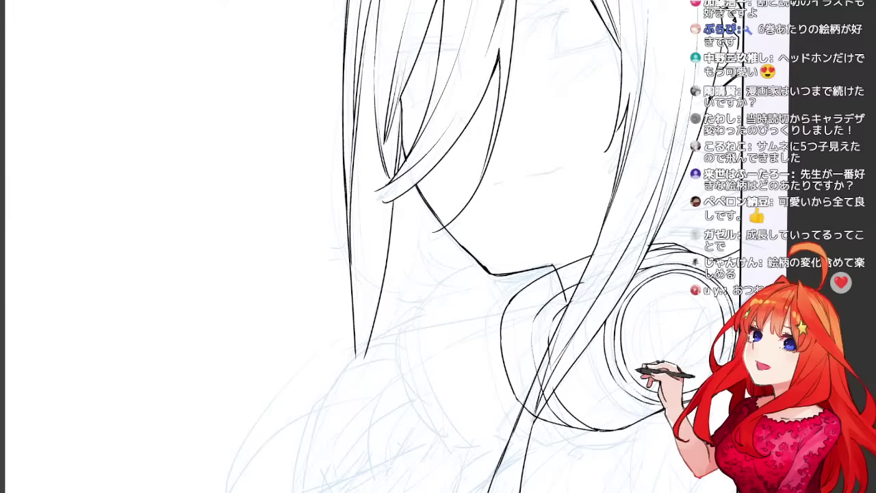
mouse_move(593, 322)
left_mouse_down()
mouse_move(607, 387)
mouse_move(633, 407)
left_mouse_up()
key("ctrl+z")
left_click_drag(602, 296, 640, 265)
key("ctrl+z")
mouse_move(479, 274)
left_mouse_down()
mouse_move(459, 274)
mouse_move(441, 308)
left_mouse_up()
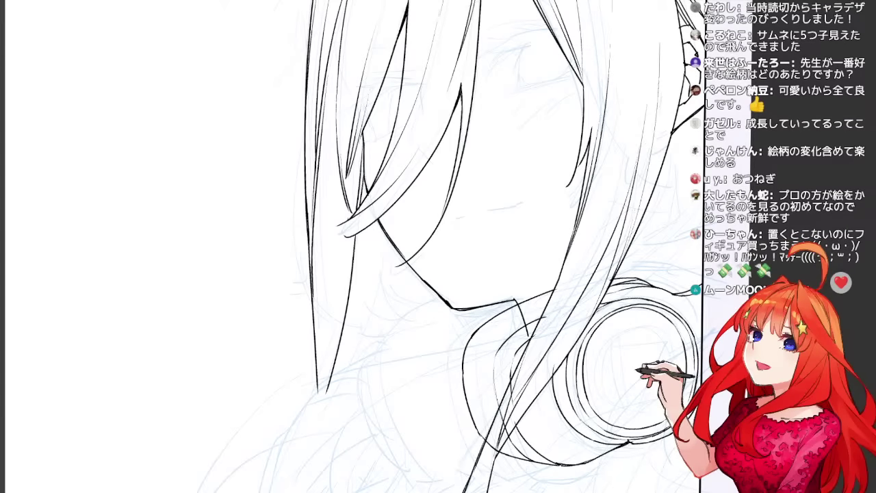
Mirror the canvas horizontally and back to examine the back hair below the ear and the headphone band.
left_click_drag(438, 247, 389, 287)
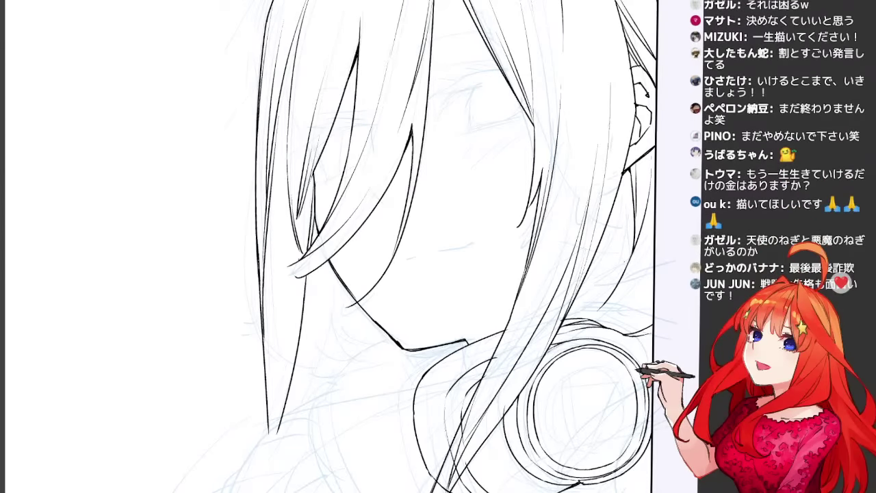
left_click_drag(662, 250, 632, 313)
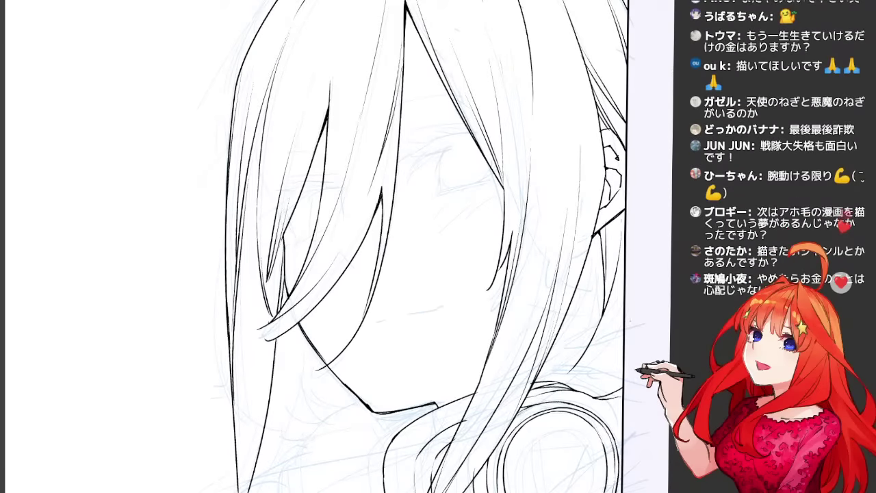
key("h")
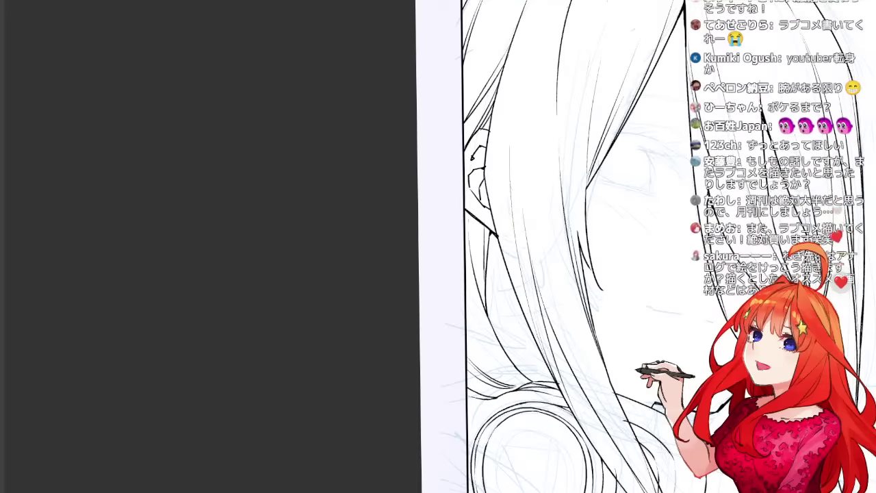
left_click_drag(548, 233, 498, 266)
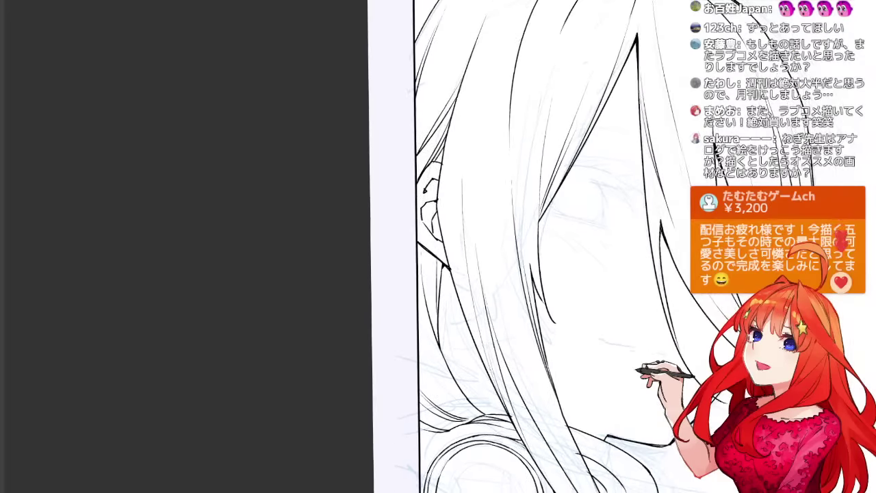
key("h")
left_click_drag(438, 273, 456, 182)
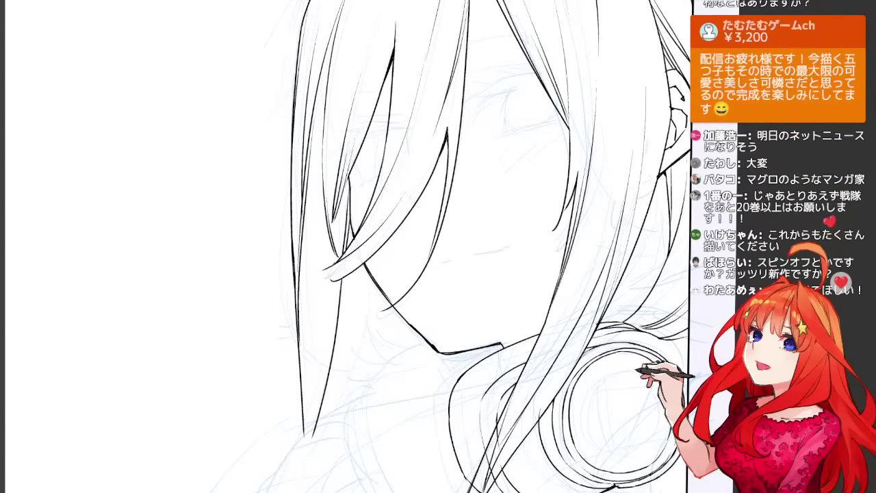
left_click_drag(597, 405, 627, 348)
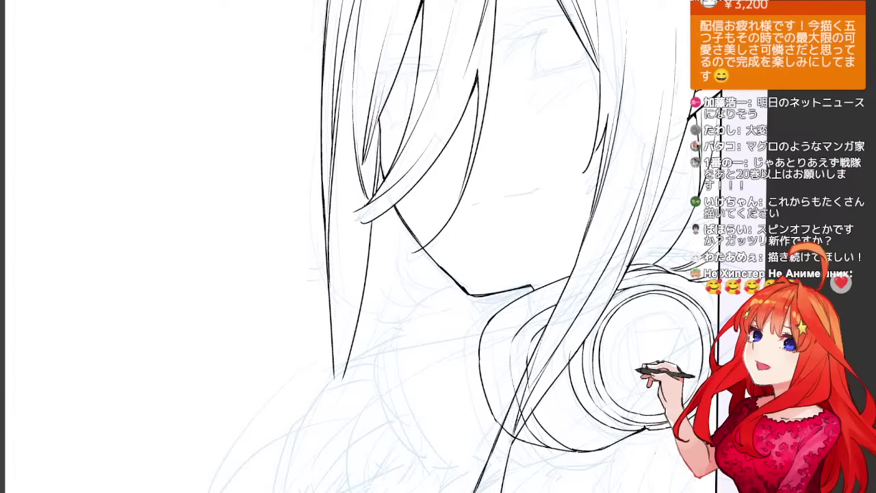
Redraw the long hair strand line running from the side of the crown down toward the ear.
left_click_drag(547, 220, 465, 394)
left_click_drag(438, 205, 314, 289)
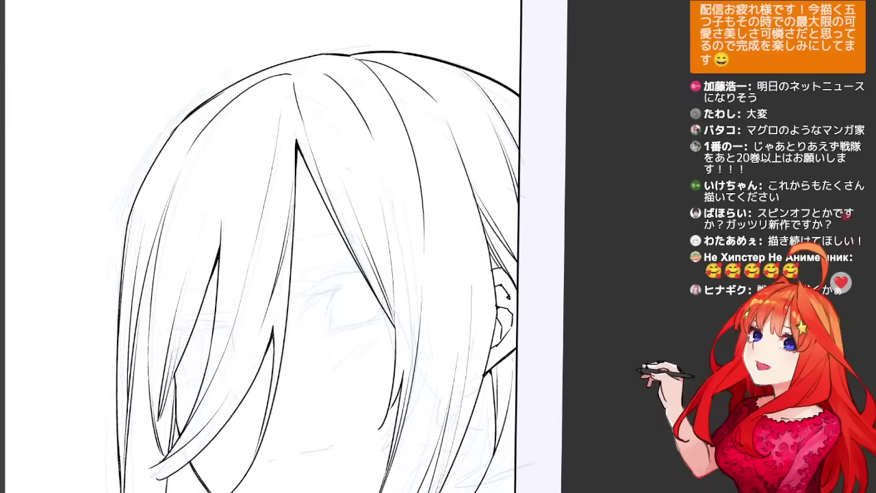
left_click_drag(438, 107, 468, 205)
key("ctrl+z")
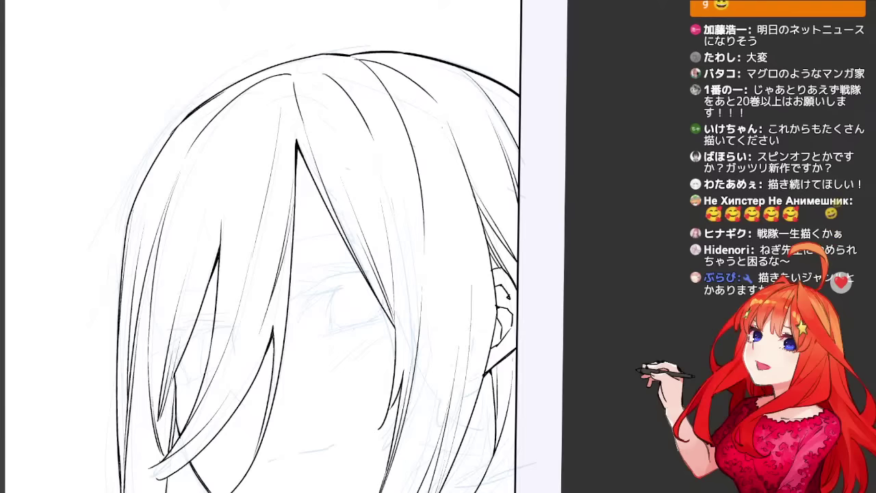
key("ctrl+z")
left_click_drag(465, 163, 480, 227)
left_click_drag(461, 146, 483, 224)
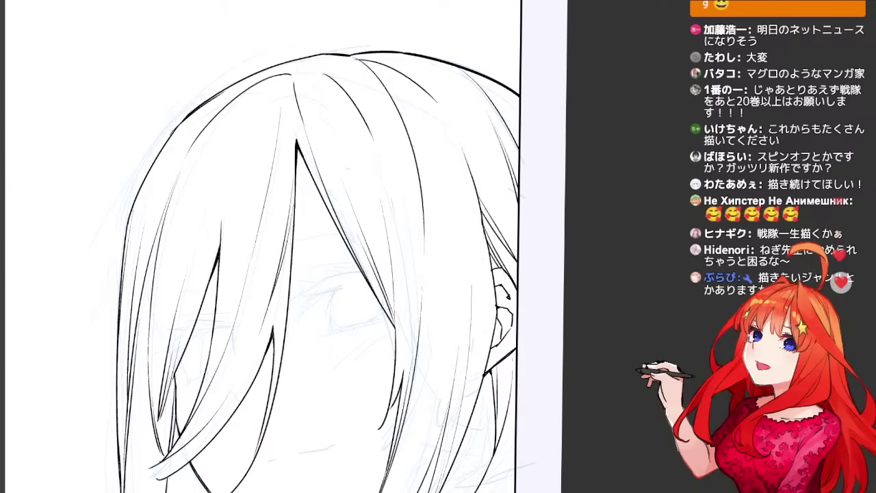
key("ctrl+z")
left_click_drag(457, 132, 481, 207)
left_click_drag(384, 328, 424, 162)
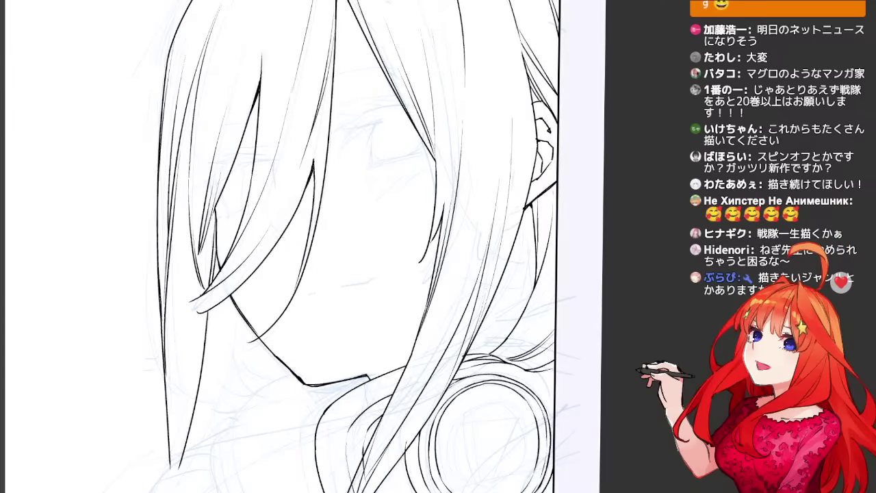
left_click_drag(537, 139, 532, 176)
key("ctrl+z")
Ink an inner ring inside the headphone ear cup, concentric with its outer rims.
mouse_move(335, 295)
left_mouse_down()
mouse_move(261, 469)
mouse_move(445, 244)
left_mouse_up()
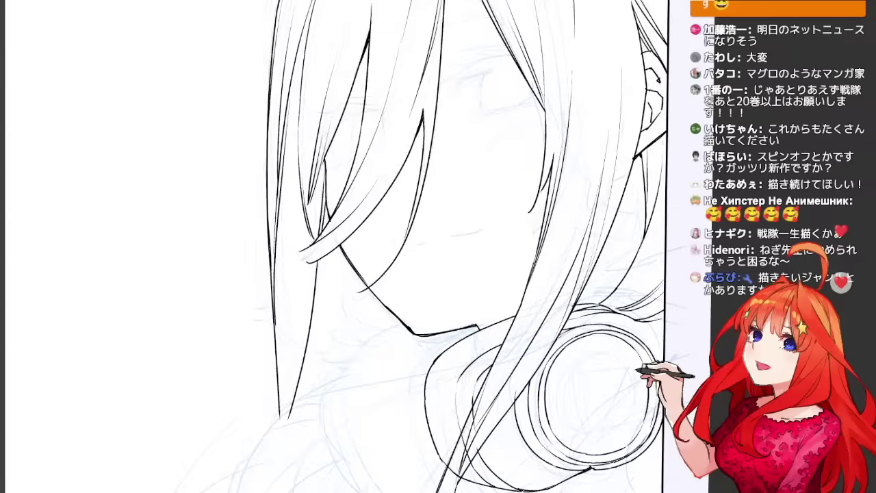
left_click_drag(538, 397, 605, 329)
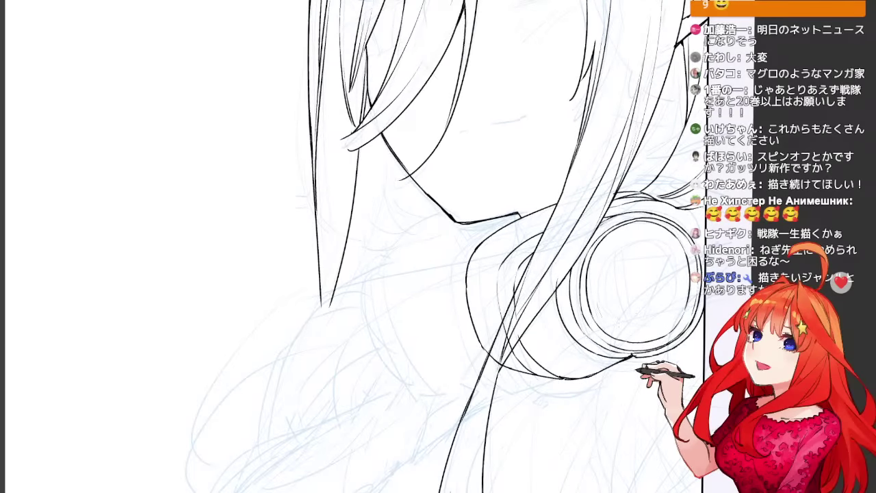
left_click_drag(670, 248, 597, 301)
key("ctrl+z")
mouse_move(649, 335)
left_mouse_down()
mouse_move(597, 274)
mouse_move(675, 239)
mouse_move(642, 335)
mouse_move(616, 333)
mouse_move(597, 281)
mouse_move(637, 234)
mouse_move(680, 288)
mouse_move(629, 281)
mouse_move(523, 314)
left_mouse_up()
key("ctrl+z")
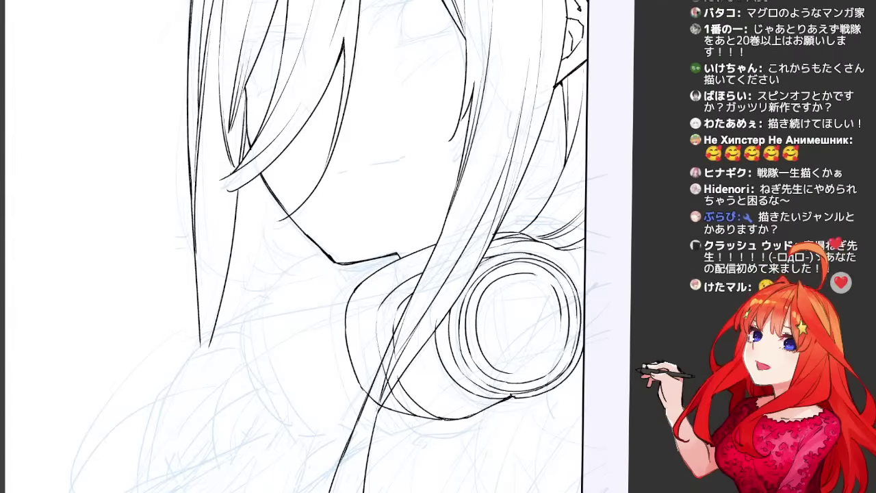
left_click_drag(507, 295, 493, 325)
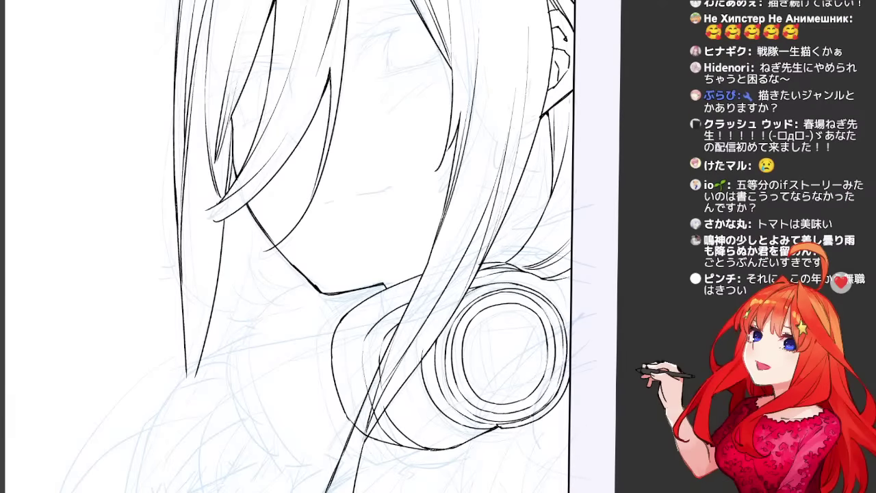
Ink a slightly smaller second ring just inside the ear cup's inner ring.
key("ctrl+plus")
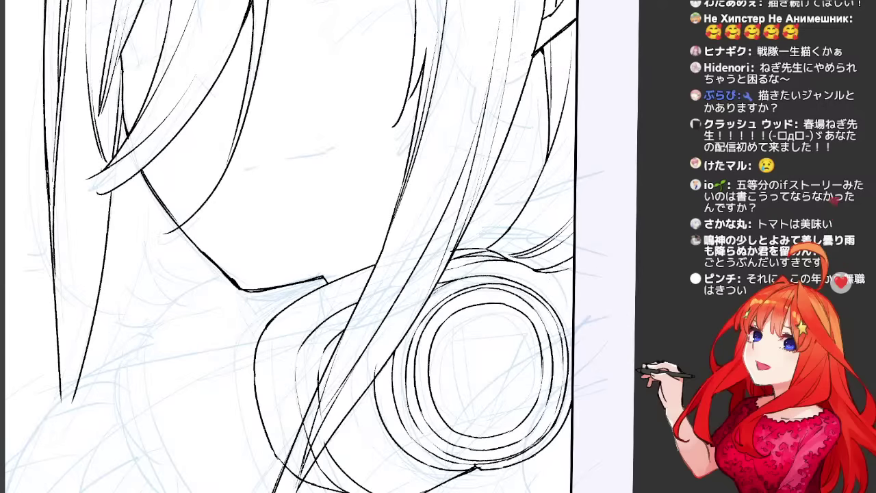
key("ctrl+z")
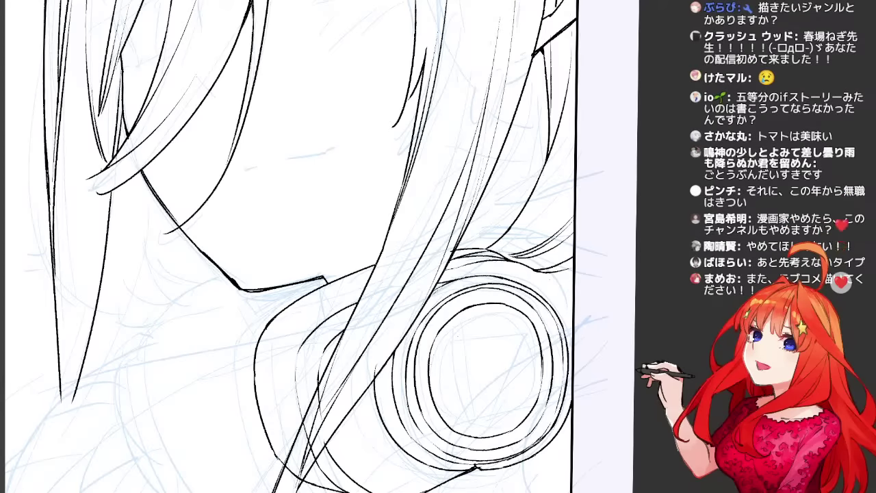
left_click_drag(434, 364, 500, 430)
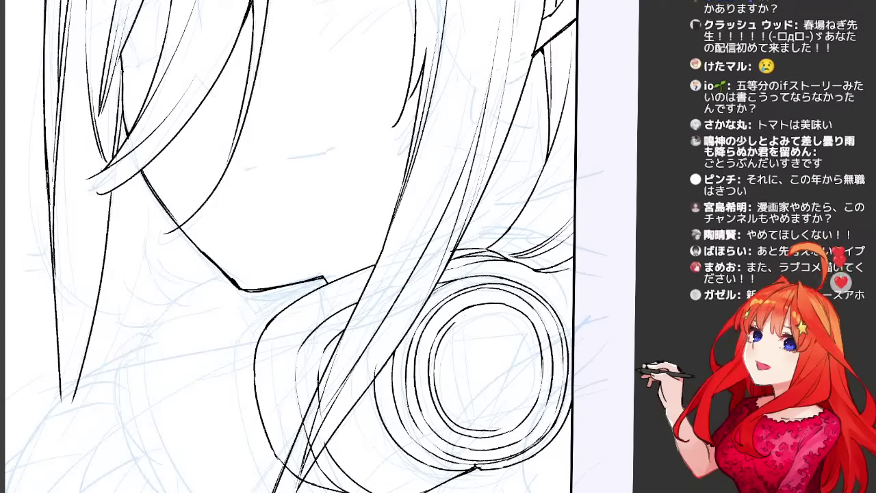
mouse_move(434, 361)
left_mouse_down()
mouse_move(496, 308)
mouse_move(526, 318)
mouse_move(536, 355)
left_mouse_up()
key("ctrl+z")
mouse_move(524, 319)
left_mouse_down()
mouse_move(538, 373)
mouse_move(524, 416)
mouse_move(505, 428)
left_mouse_up()
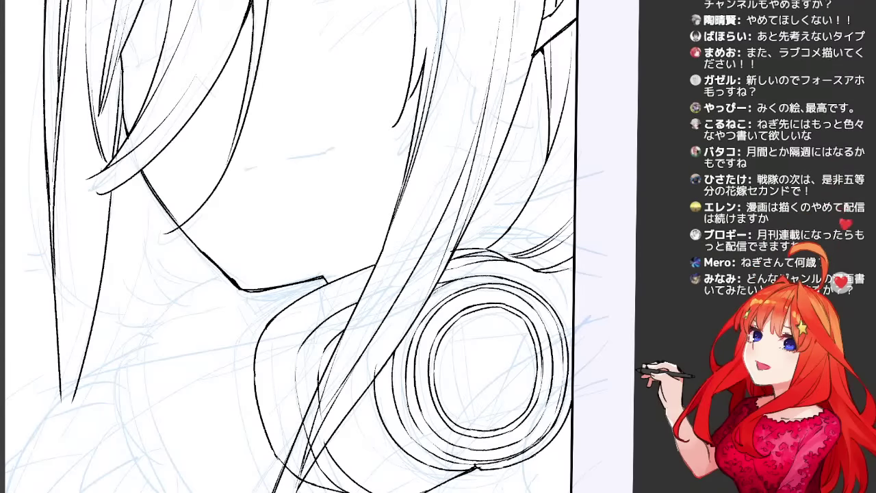
Ink a triangle inside the ear cup's innermost ring, with its corners touching the ring.
left_click_drag(450, 330, 464, 424)
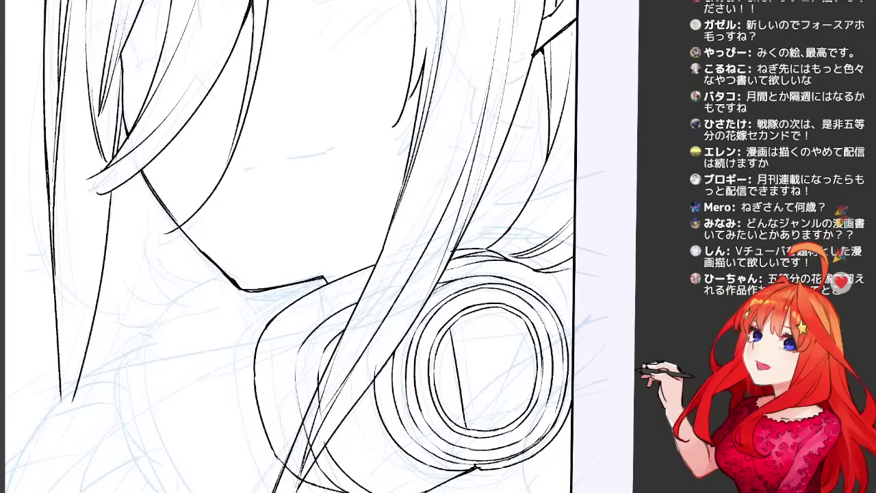
mouse_move(535, 349)
left_mouse_down()
mouse_move(484, 424)
mouse_move(534, 355)
left_mouse_up()
key("ctrl+z")
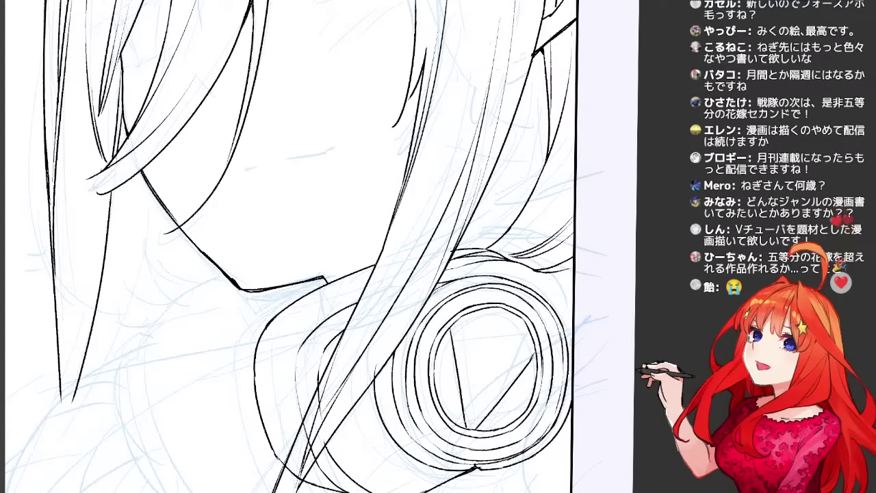
mouse_move(438, 308)
left_mouse_down()
mouse_move(382, 306)
mouse_move(394, 241)
mouse_move(452, 293)
left_mouse_up()
key("ctrl+z")
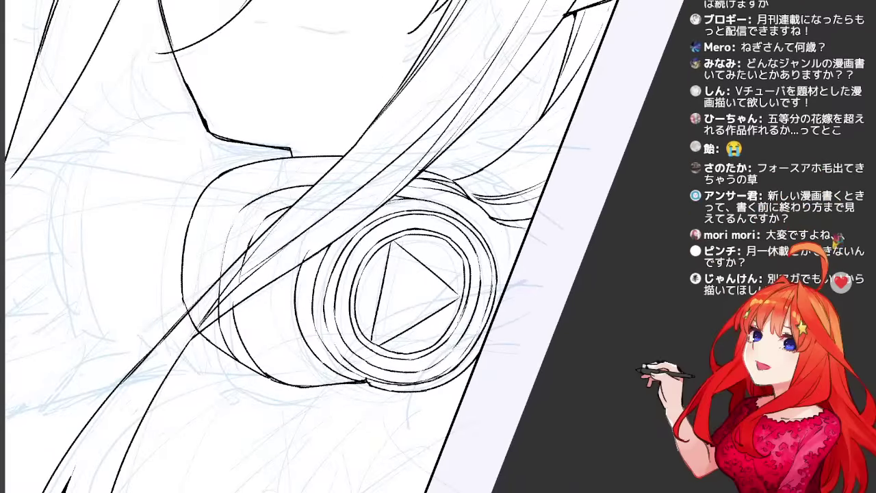
left_click_drag(395, 240, 463, 291)
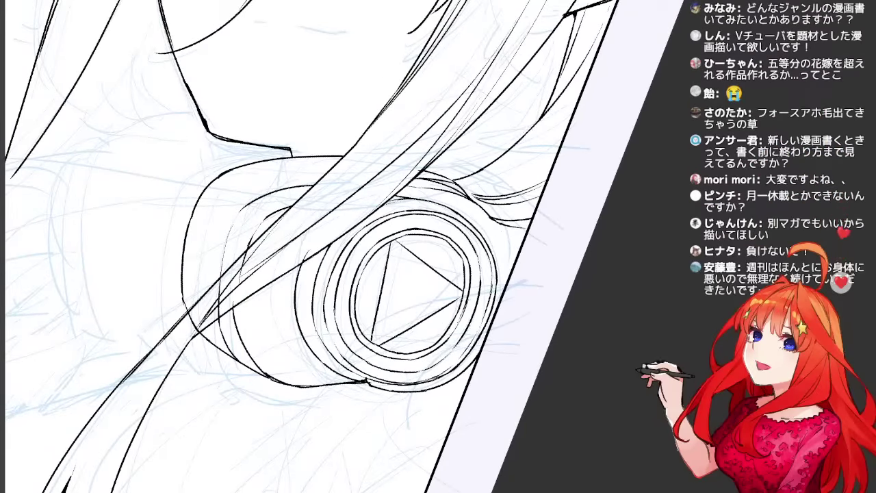
left_click_drag(397, 295, 475, 350)
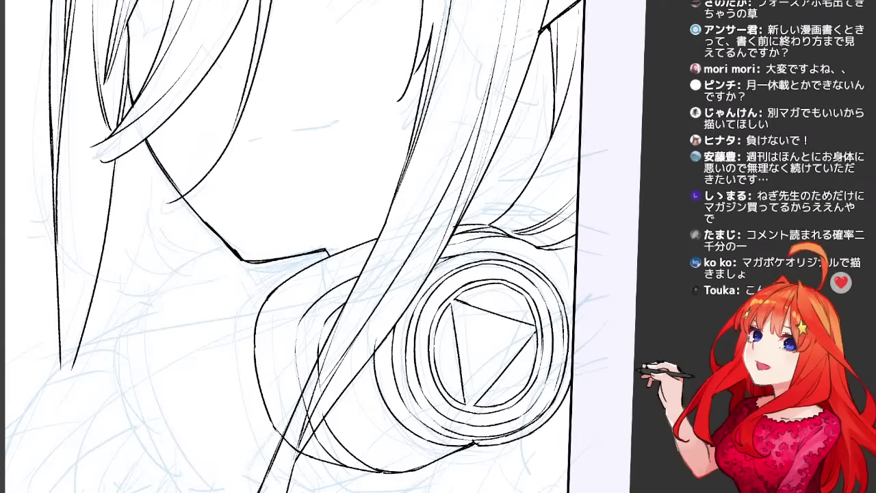
Double the ear cup triangle's outline with a parallel line along the inside of each of its three sides.
left_click_drag(456, 304, 470, 401)
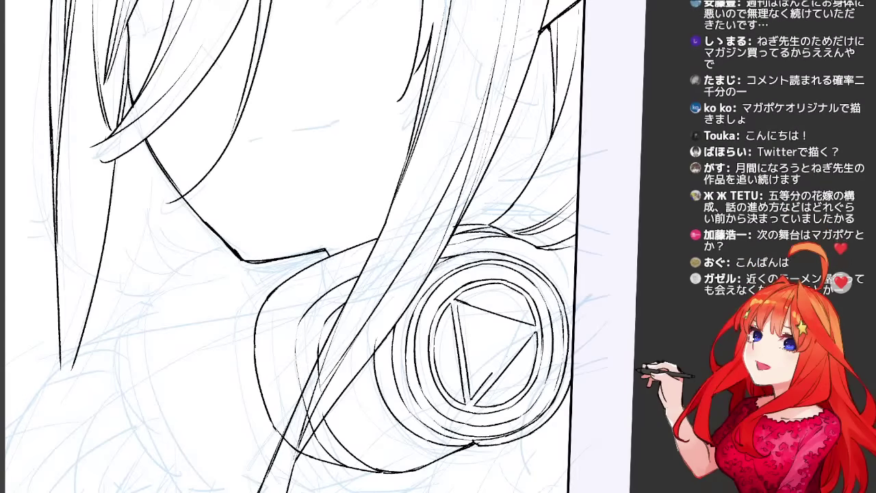
left_click_drag(534, 333, 471, 400)
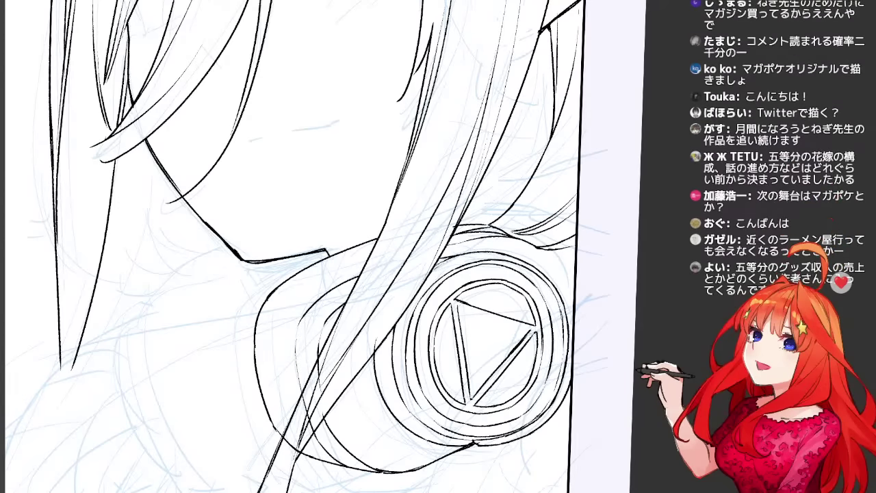
key("ctrl+z")
key("asciicircum")
key("asciicircum")
key("asciicircum")
key("asciicircum")
key("asciicircum")
key("asciicircum")
key("asciicircum")
key("asciicircum")
key("asciicircum")
key("asciicircum")
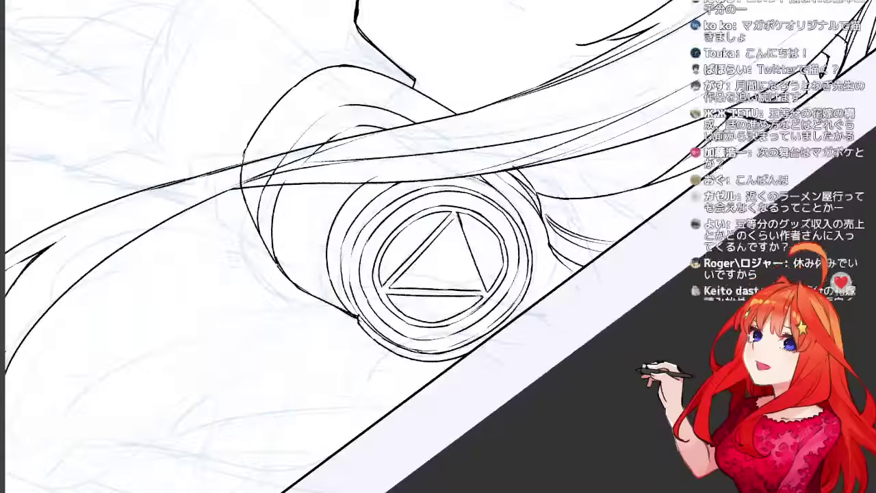
left_click_drag(455, 220, 480, 290)
key("ctrl+z")
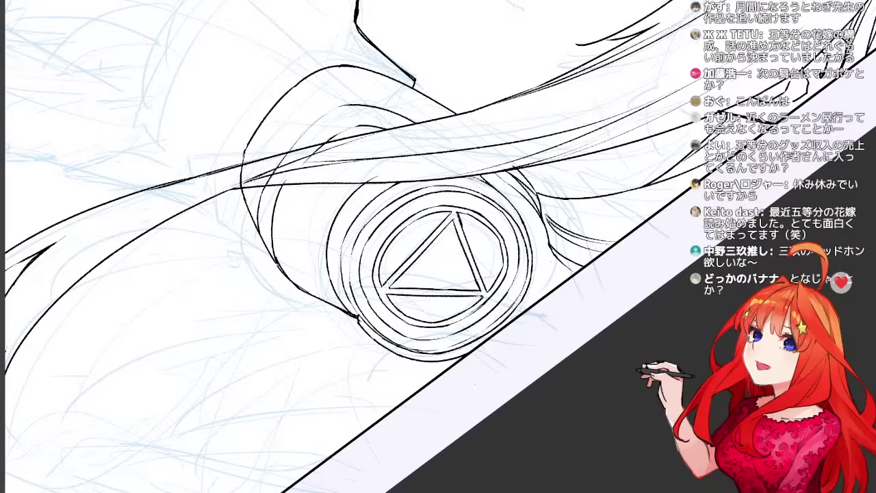
Clean up the headphone band contours where they overlap the side hair lock in front of the ear cup.
key("minus")
key("minus")
key("minus")
key("minus")
key("minus")
key("minus")
key("minus")
key("minus")
key("minus")
key("minus")
left_click_drag(446, 280, 502, 348)
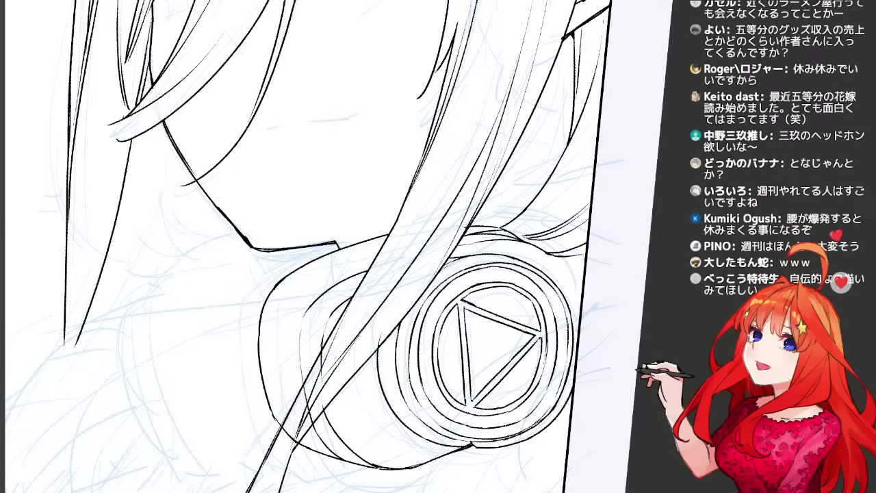
left_click_drag(342, 233, 268, 286)
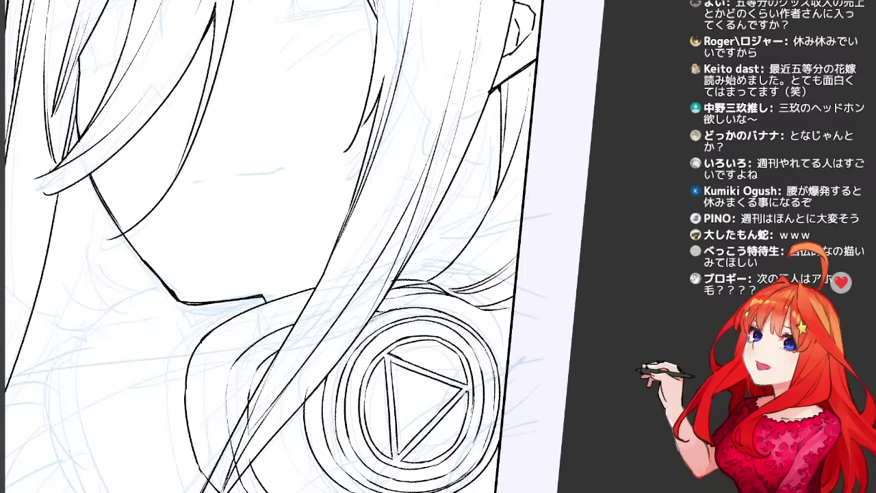
left_click_drag(233, 294, 401, 236)
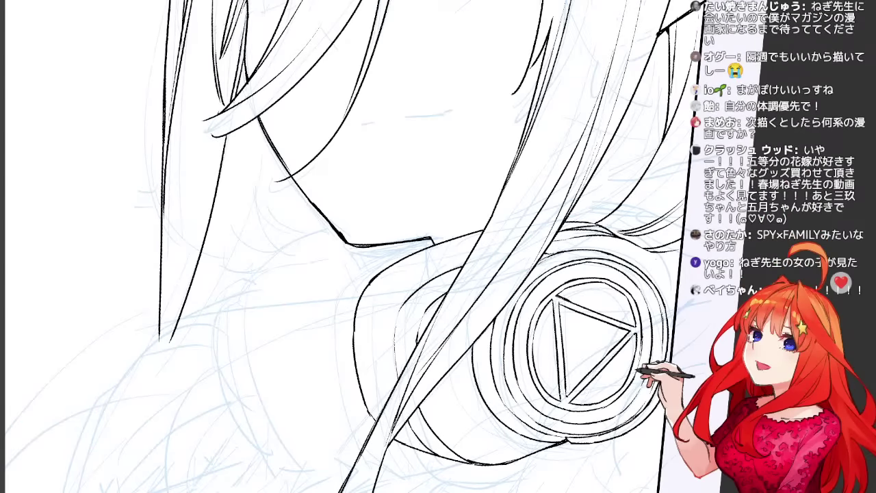
Examine the inked hair from the crown down over the fringe to the chin.
left_click_drag(384, 171, 332, 352)
key("ctrl+minus")
left_click_drag(439, 103, 260, 431)
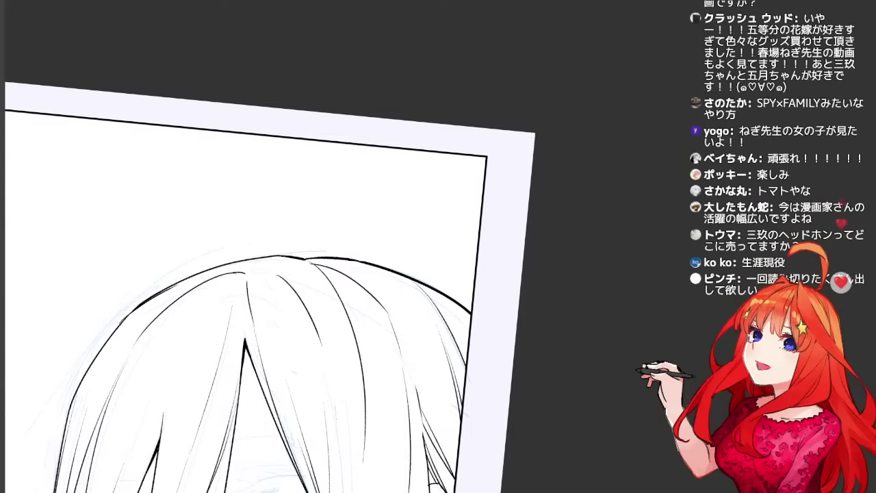
left_click_drag(274, 328, 397, 244)
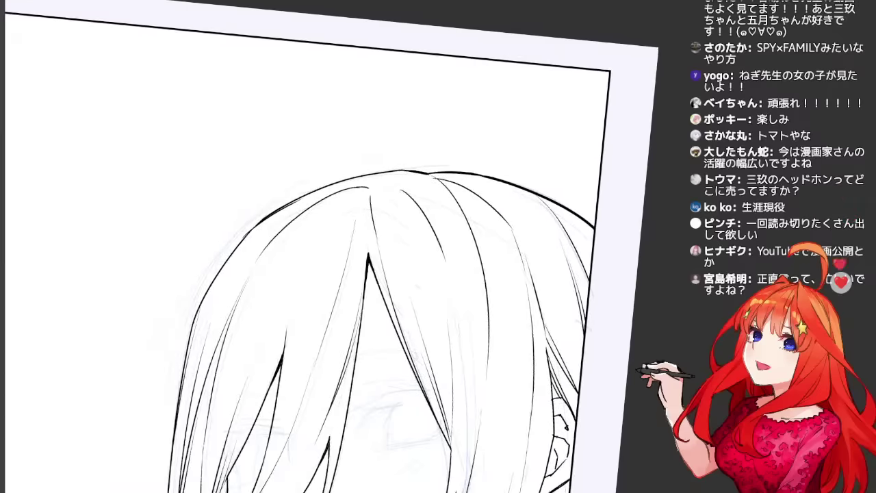
left_click_drag(308, 329, 417, 216)
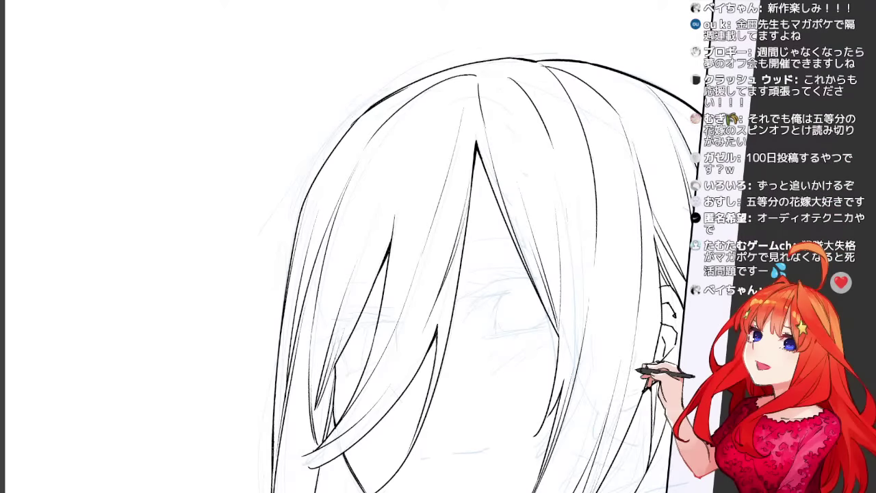
mouse_move(377, 342)
left_mouse_down()
mouse_move(488, 205)
mouse_move(518, 139)
left_mouse_up()
scroll(439, 246, "up", 8)
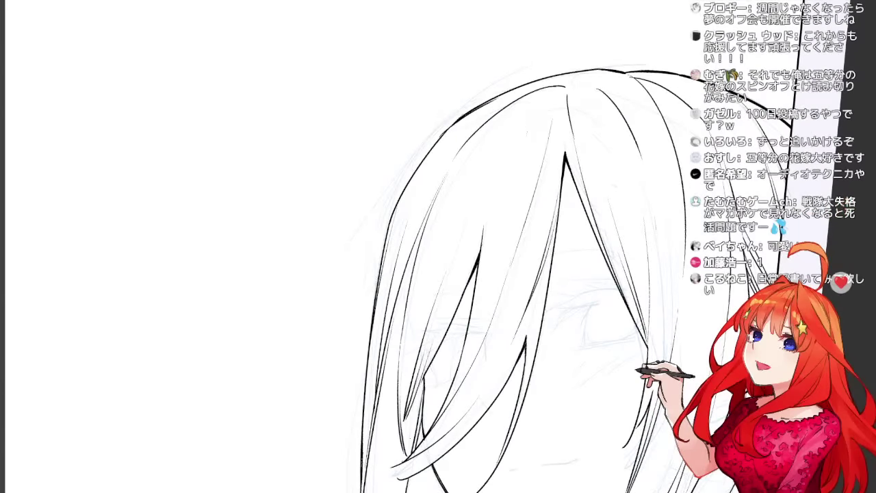
left_click_drag(438, 274, 459, 204)
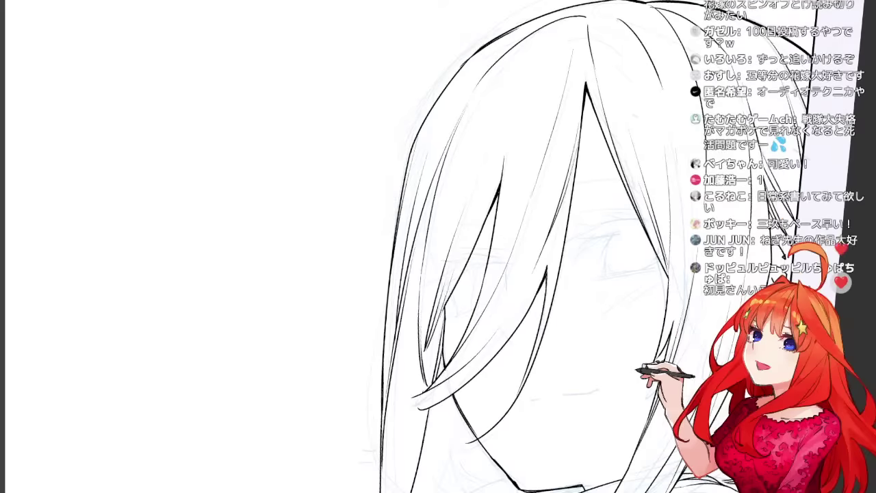
Try adding extra strand tips beneath the long fringe lock across the cheek, checking them in a mirrored view.
left_click_drag(518, 332, 427, 427)
left_click_drag(491, 362, 423, 425)
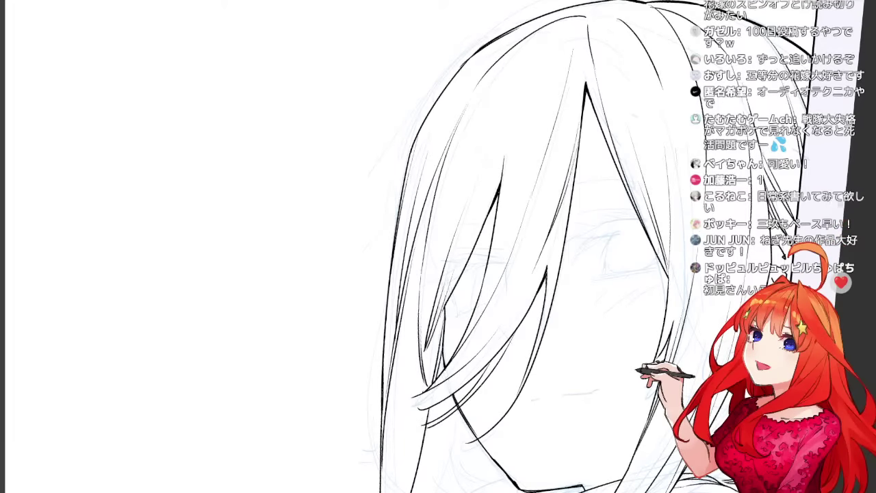
left_click_drag(499, 353, 513, 333)
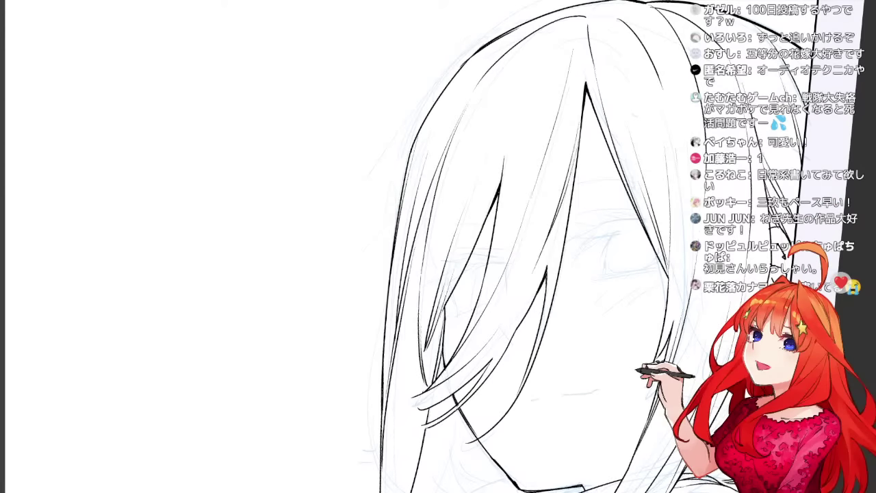
left_click_drag(521, 274, 451, 245)
key("h")
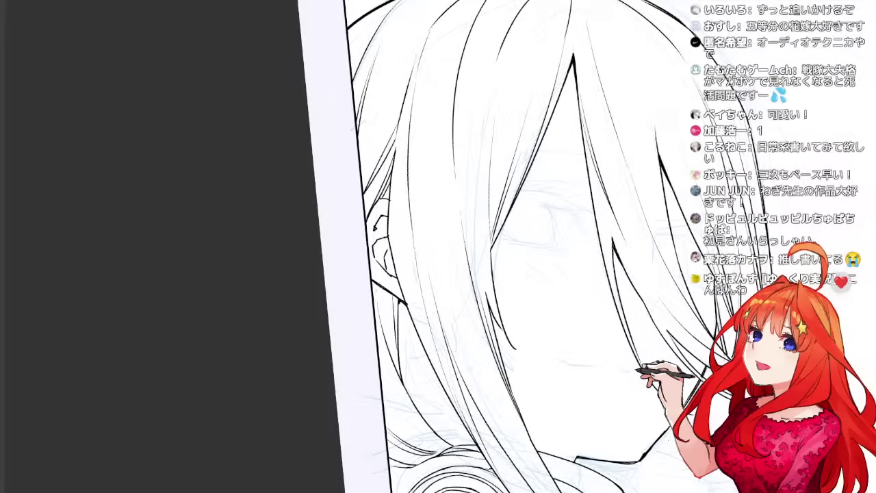
key("ctrl+z")
key("ctrl+z")
key("ctrl+z")
key("ctrl+z")
key("h")
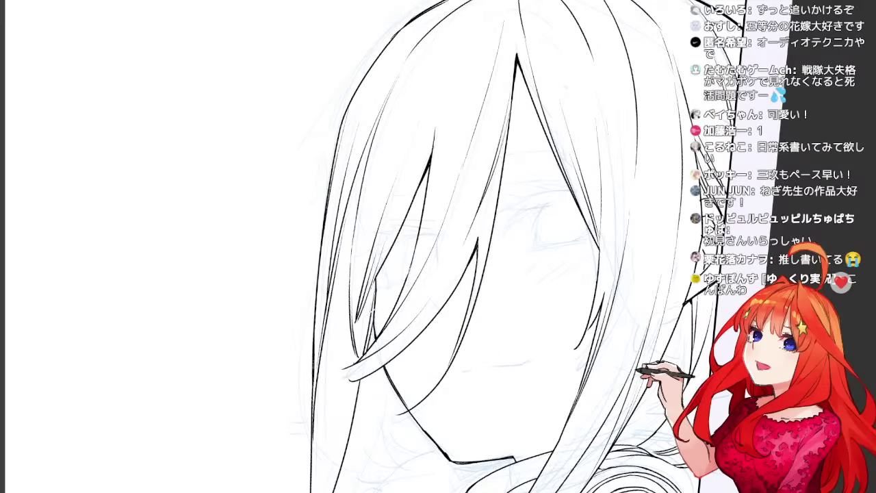
Ink a short curved hair tip between the fringe strands, just above the long lock crossing the cheek.
left_click_drag(411, 261, 362, 315)
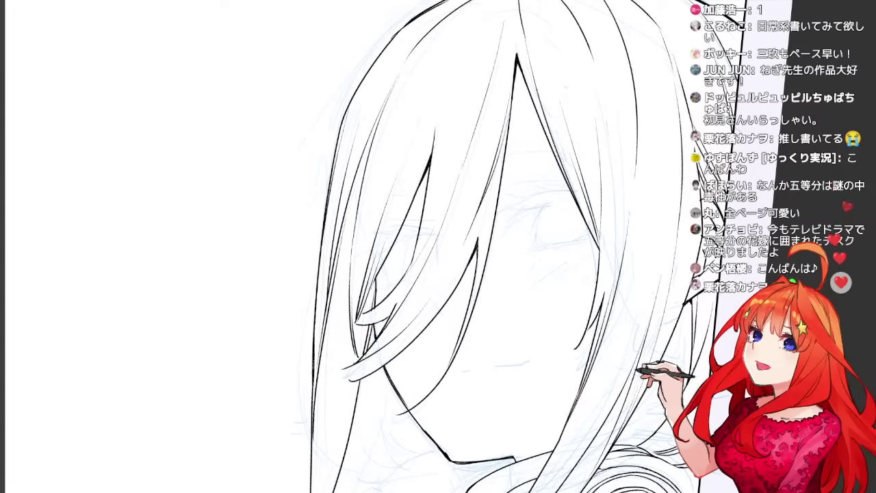
mouse_move(438, 329)
left_mouse_down()
mouse_move(395, 225)
mouse_move(399, 175)
left_mouse_up()
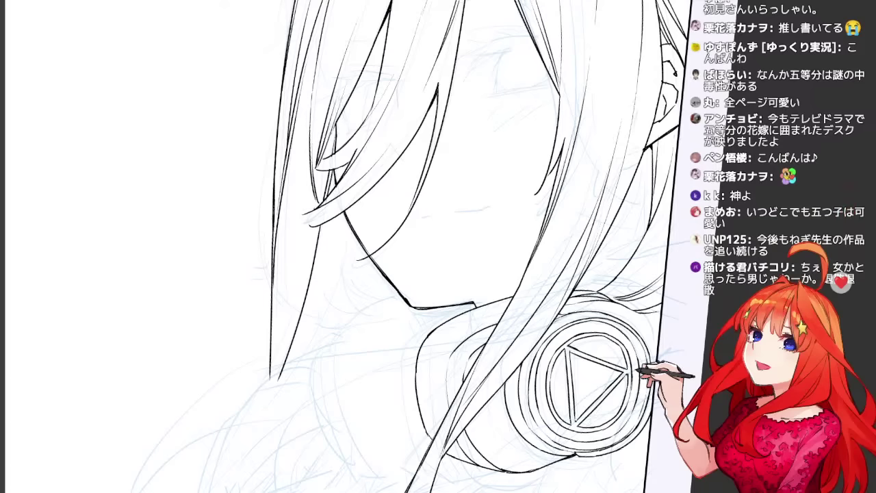
Examine the inked hair and headphones from the crown down to the uninked shoulder sketch.
left_click_drag(438, 260, 466, 250)
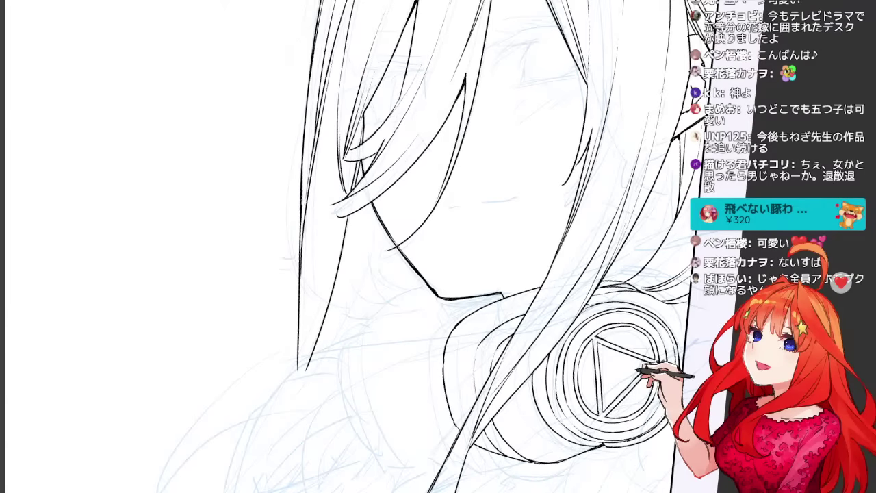
key("ctrl+minus")
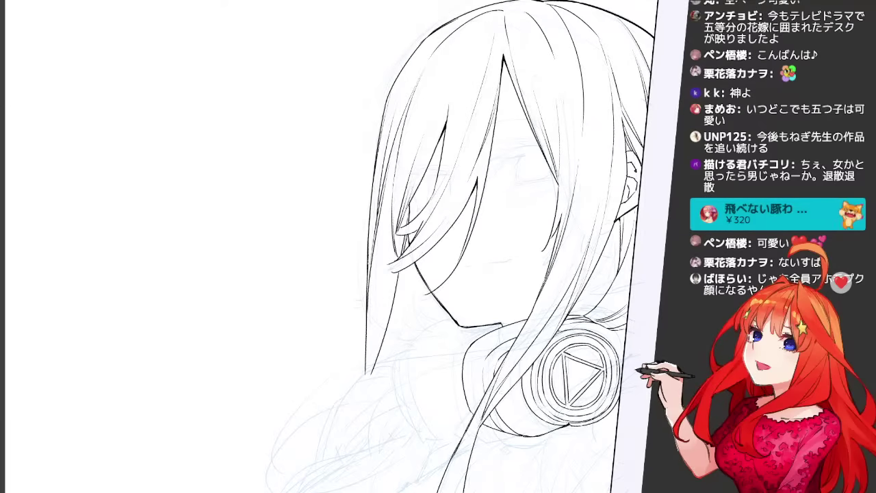
left_click_drag(514, 406, 617, 270)
key("ctrl+plus")
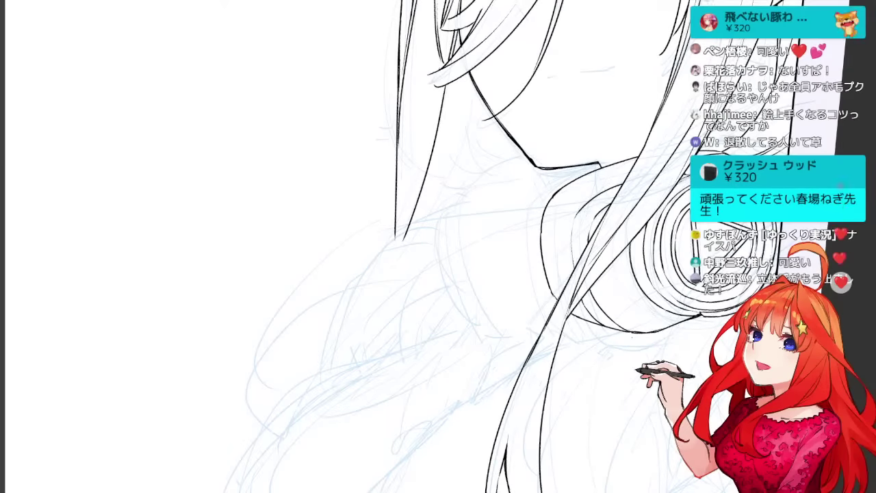
left_click_drag(424, 260, 457, 261)
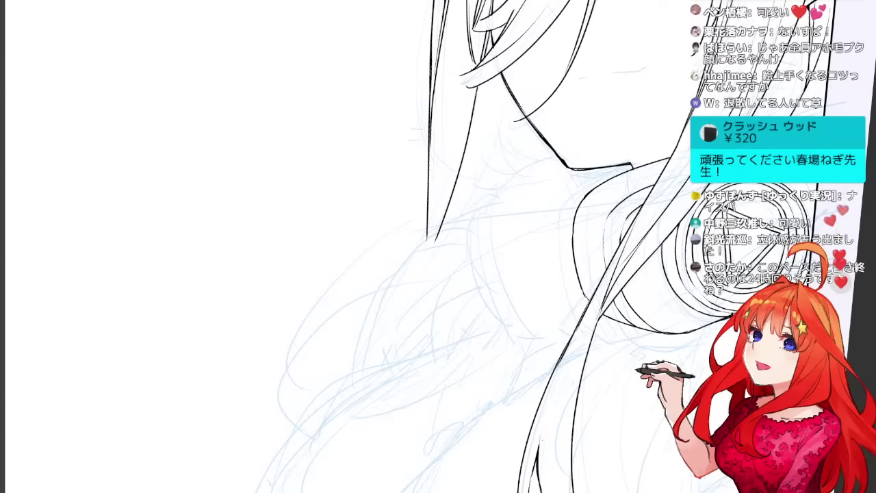
left_click_drag(438, 274, 424, 244)
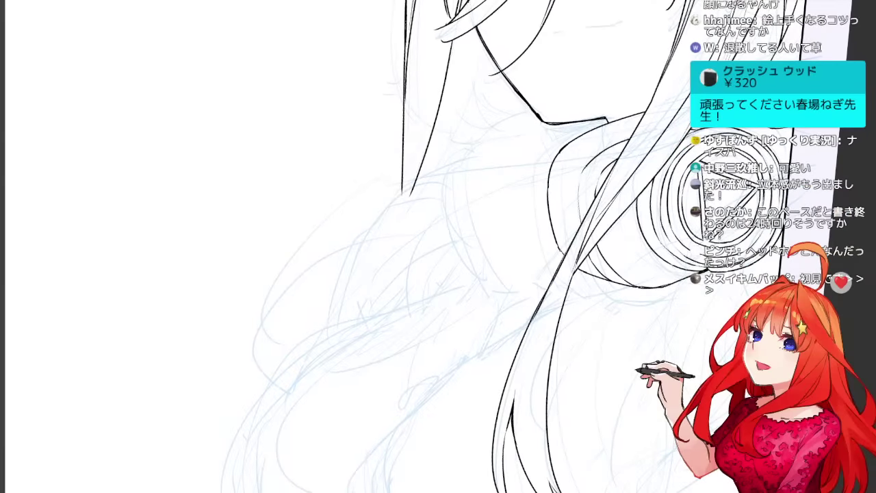
mouse_move(575, 274)
left_mouse_down()
mouse_move(550, 297)
mouse_move(588, 306)
left_mouse_up()
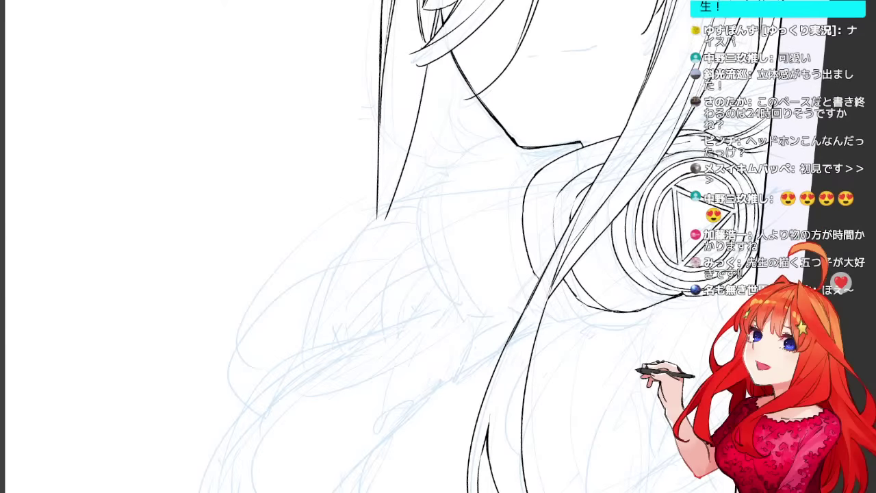
key("ctrl+z")
mouse_move(575, 296)
left_mouse_down()
mouse_move(586, 305)
mouse_move(552, 326)
mouse_move(558, 349)
mouse_move(583, 350)
left_mouse_up()
key("ctrl+z")
key("ctrl+z")
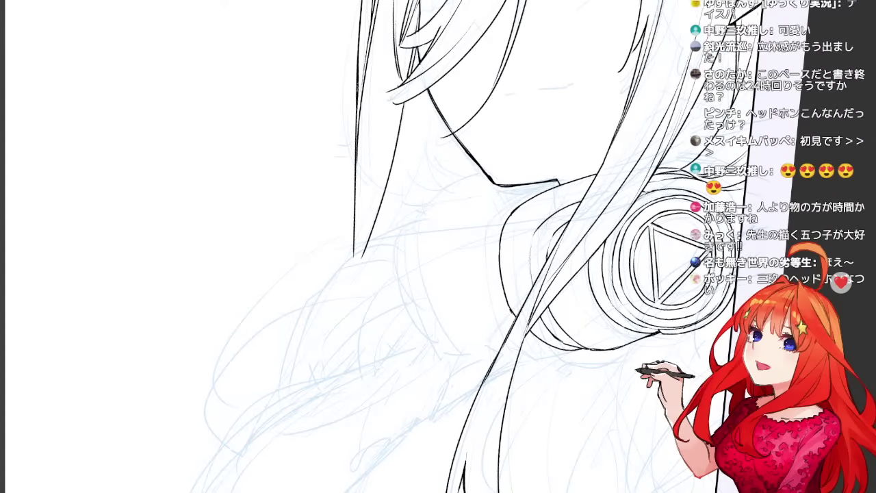
left_click_drag(548, 240, 536, 372)
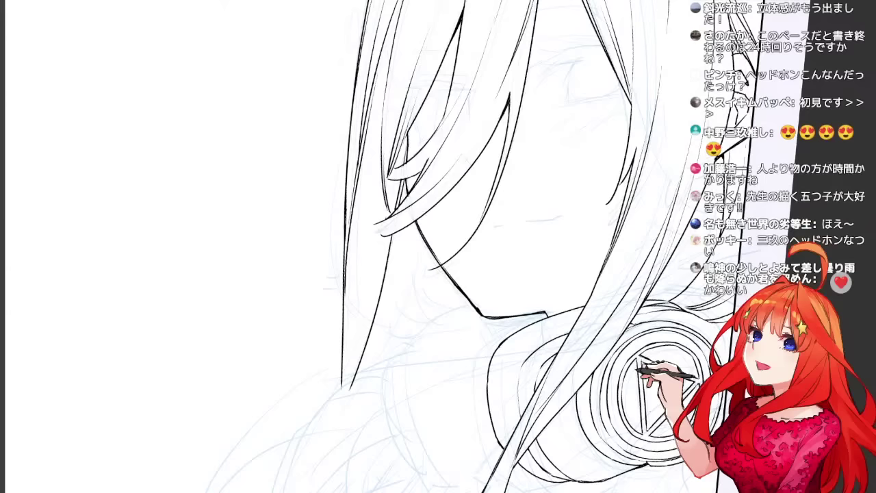
key("ctrl+z")
left_click_drag(491, 419, 505, 451)
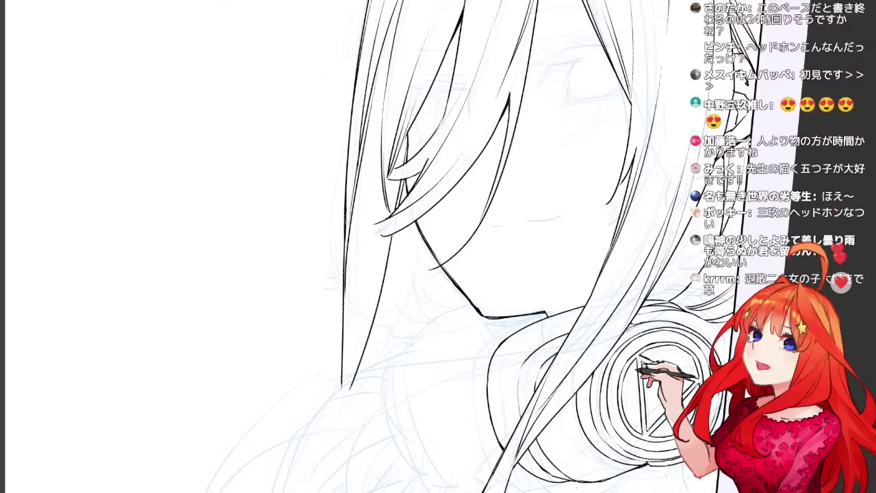
Compare the inked head with the pencil sketch by hiding and restoring the line art, focusing on the face.
left_click_drag(479, 157, 542, 374)
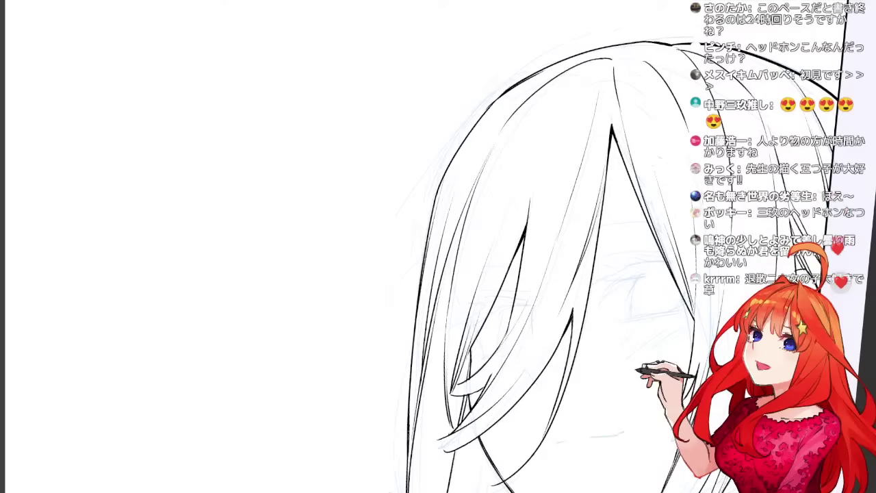
key("ctrl+comma")
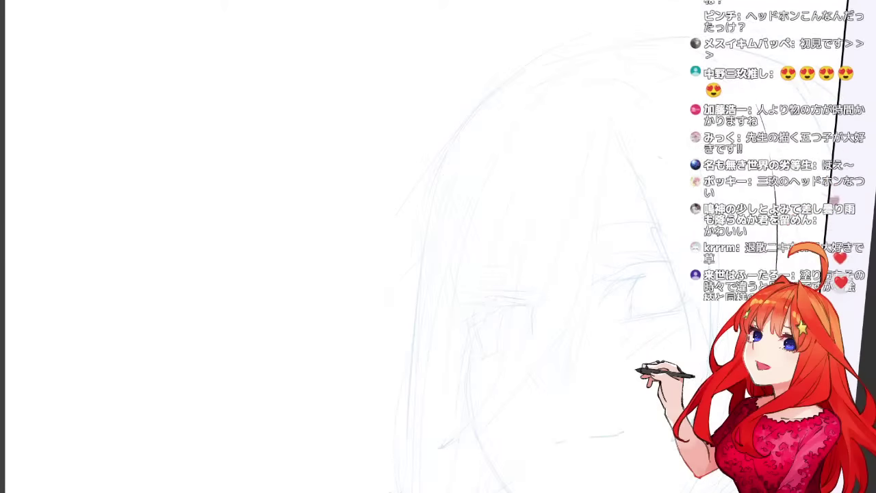
key("ctrl+comma")
mouse_move(548, 343)
left_mouse_down()
mouse_move(547, 216)
mouse_move(536, 177)
mouse_move(537, 284)
left_mouse_up()
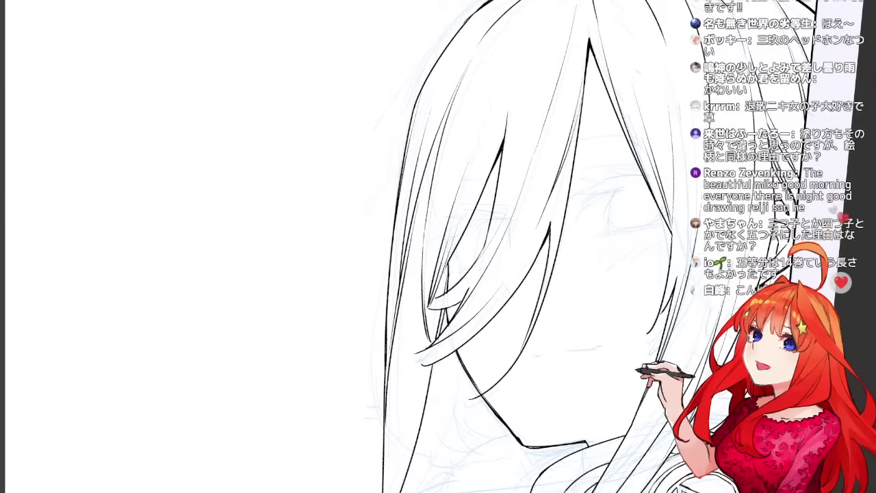
left_click_drag(587, 188, 543, 234)
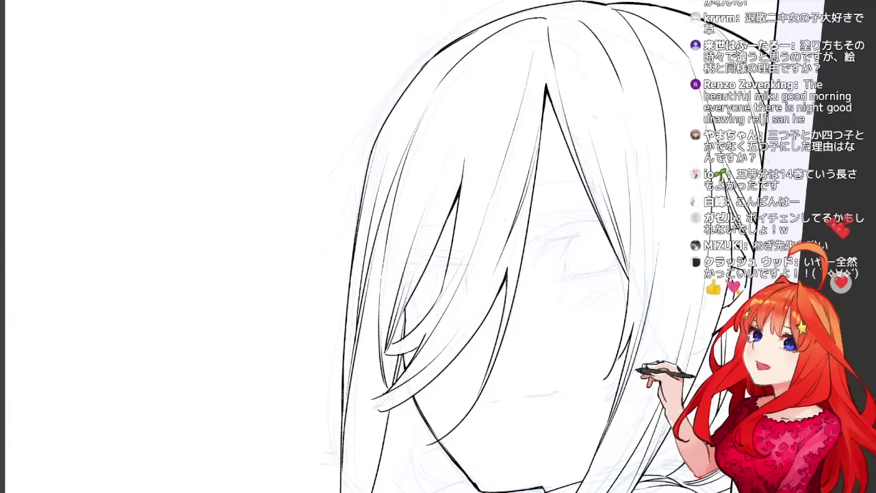
Ink the exposed eye's upper lash line with pointed outer tips and fill it solid black.
mouse_move(535, 260)
left_mouse_down()
mouse_move(563, 243)
mouse_move(610, 235)
left_mouse_up()
mouse_move(526, 245)
left_mouse_down()
mouse_move(565, 227)
mouse_move(549, 241)
mouse_move(555, 272)
mouse_move(568, 256)
mouse_move(608, 255)
left_mouse_up()
key("ctrl+z")
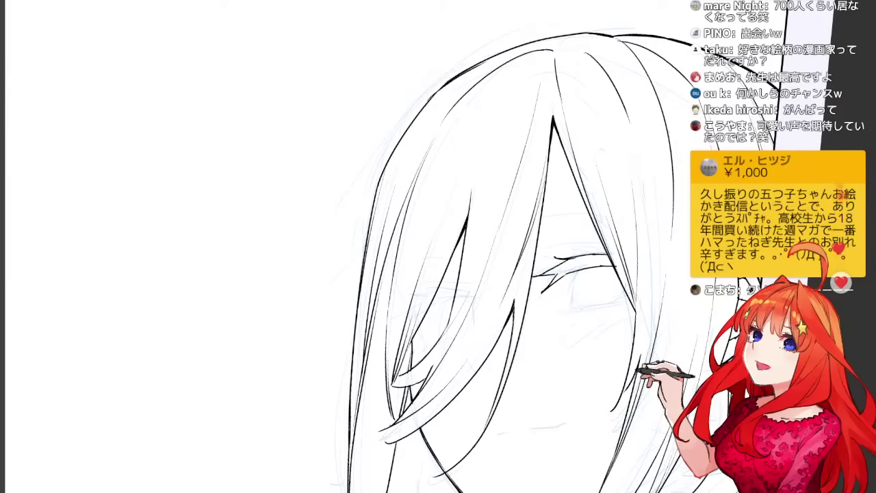
left_click_drag(524, 191, 569, 218)
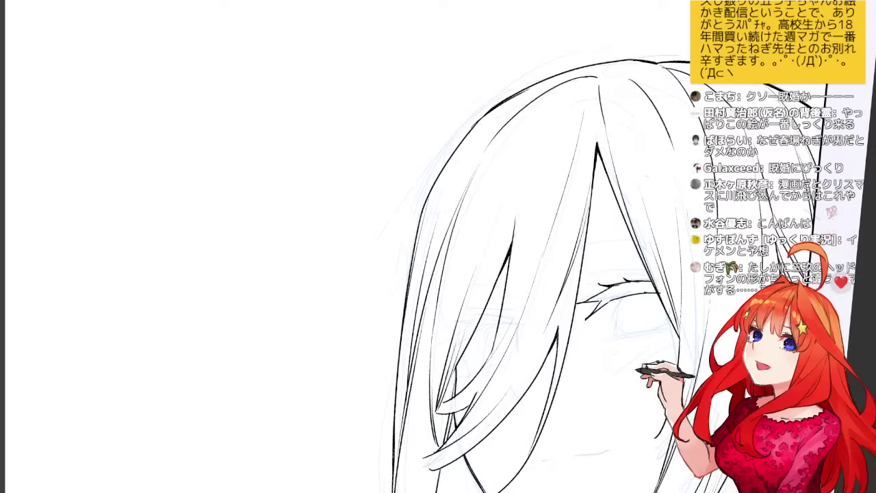
left_click_drag(548, 274, 549, 251)
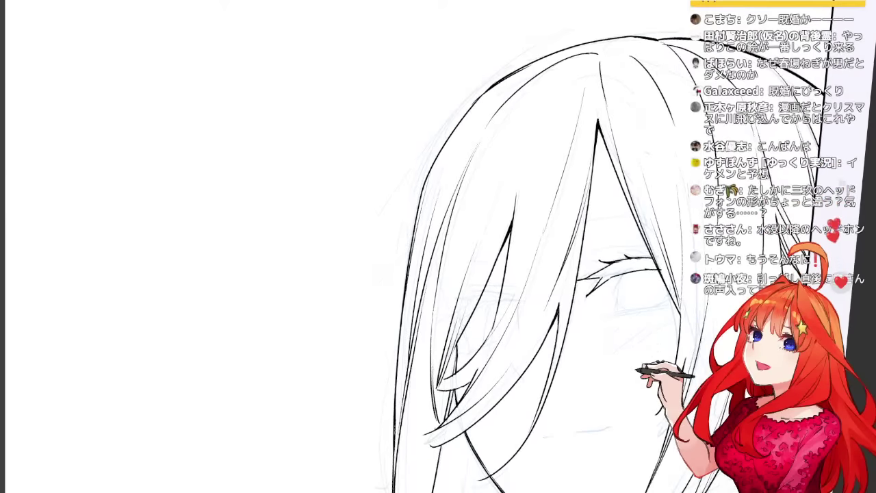
left_click(629, 268)
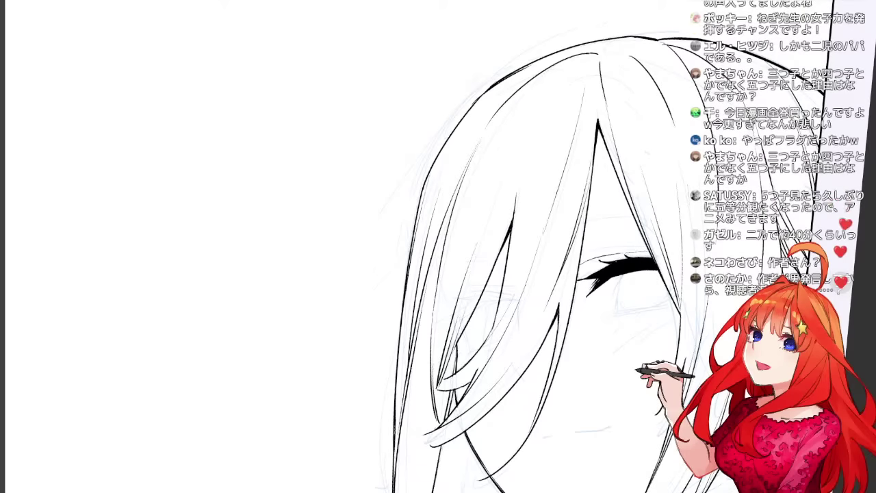
left_click_drag(610, 264, 584, 274)
Ink the exposed eye's iris outline and its lower lid with short lashes.
mouse_move(614, 315)
left_mouse_down()
mouse_move(673, 298)
mouse_move(633, 326)
mouse_move(617, 311)
mouse_move(615, 341)
left_mouse_up()
key("ctrl+z")
left_click_drag(624, 299, 615, 339)
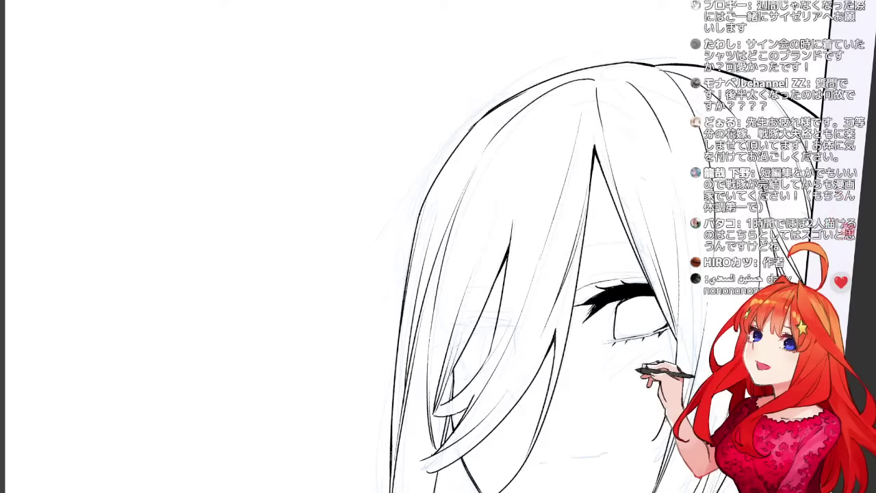
In a mirrored view, ink the partly hidden eye's upper lash between the fringe strands and fill it solid black.
key("h")
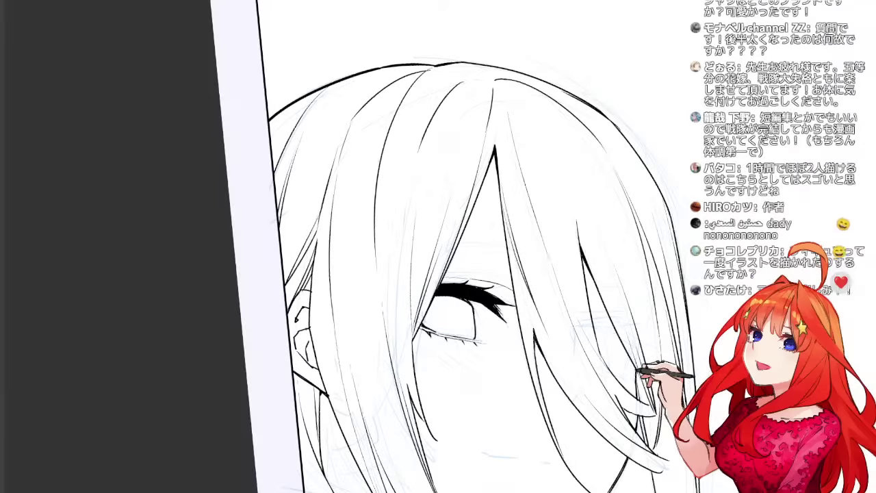
mouse_move(586, 327)
left_mouse_down()
mouse_move(633, 349)
mouse_move(629, 306)
left_mouse_up()
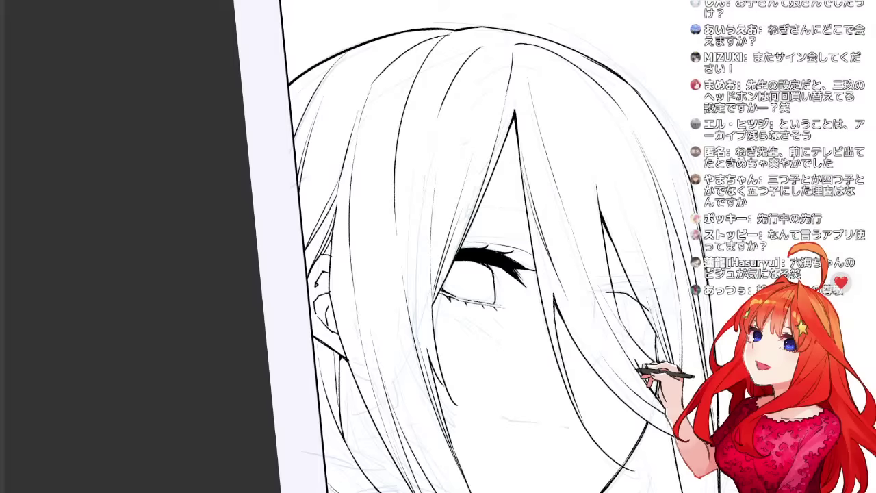
left_click_drag(606, 284, 637, 281)
left_click(624, 288)
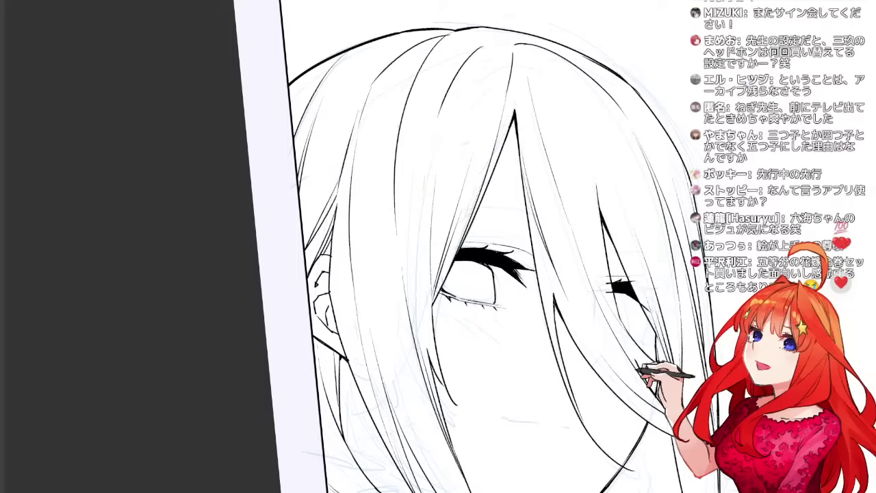
left_click_drag(646, 308, 646, 331)
key("ctrl+z")
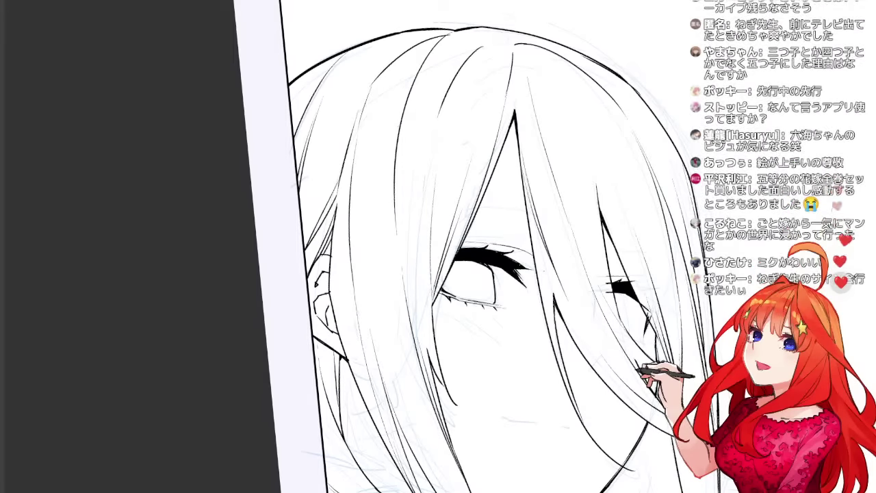
Ink a thin curved eyebrow above the exposed eye and a short eyebrow piece above the partly hidden eye.
left_click_drag(552, 228, 550, 256)
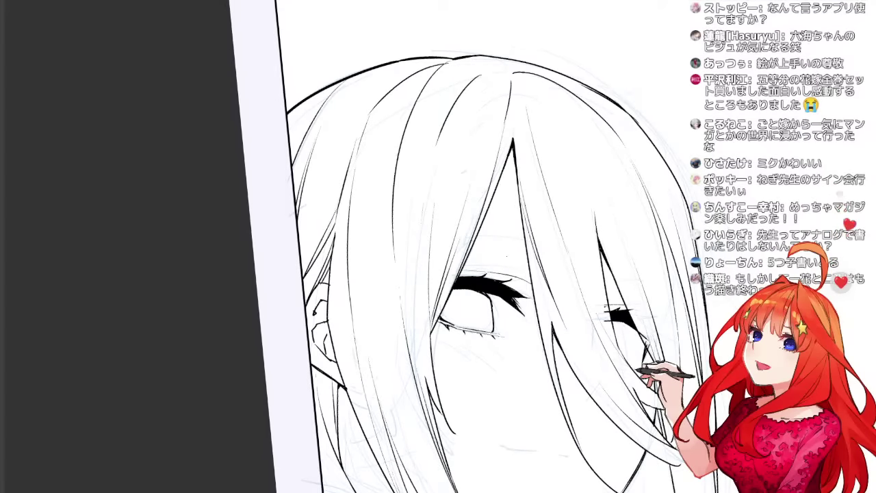
left_click_drag(467, 235, 526, 244)
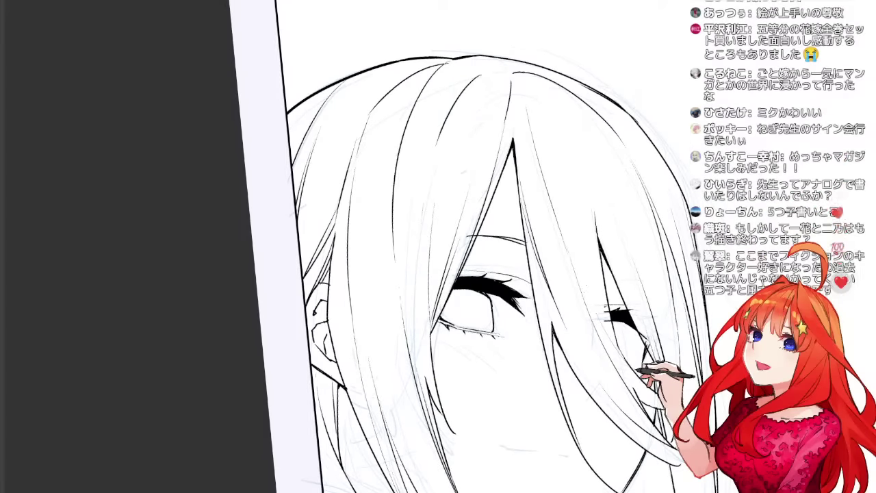
left_click_drag(600, 280, 624, 277)
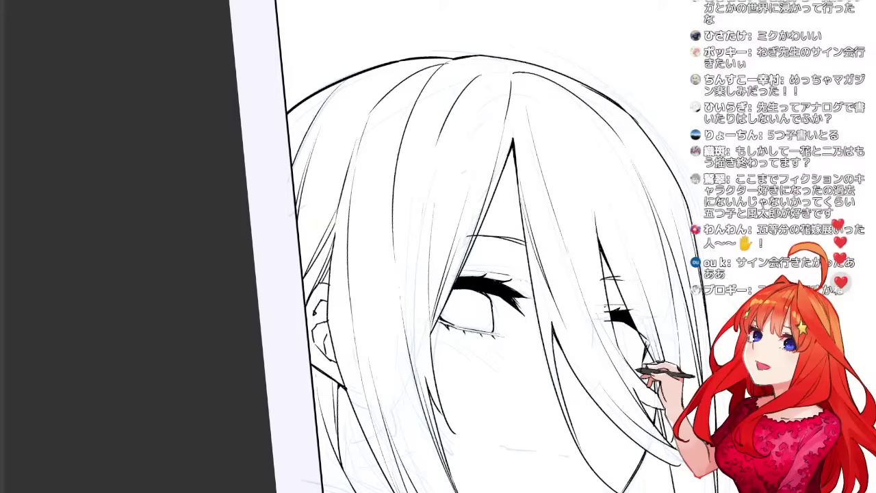
Ink a thin eyelid crease between the exposed eye's upper lash and its eyebrow.
left_click_drag(510, 275, 529, 289)
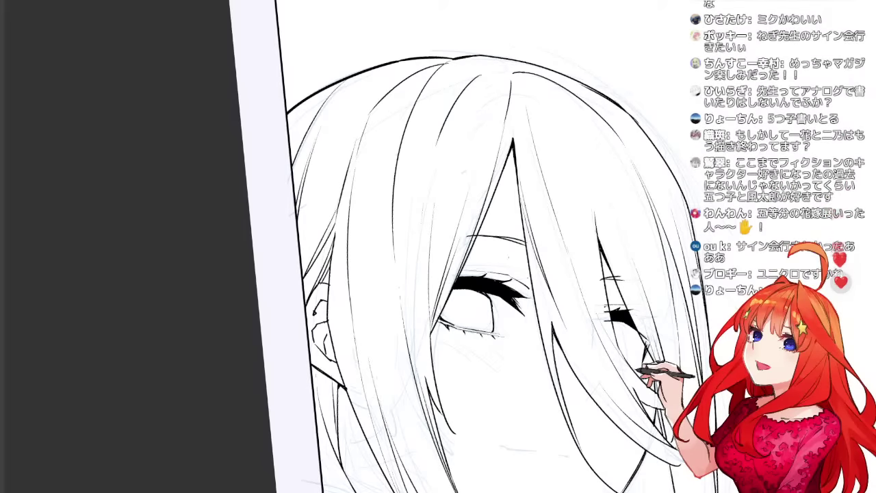
left_click_drag(509, 258, 538, 284)
key("ctrl+z")
left_click_drag(475, 264, 521, 257)
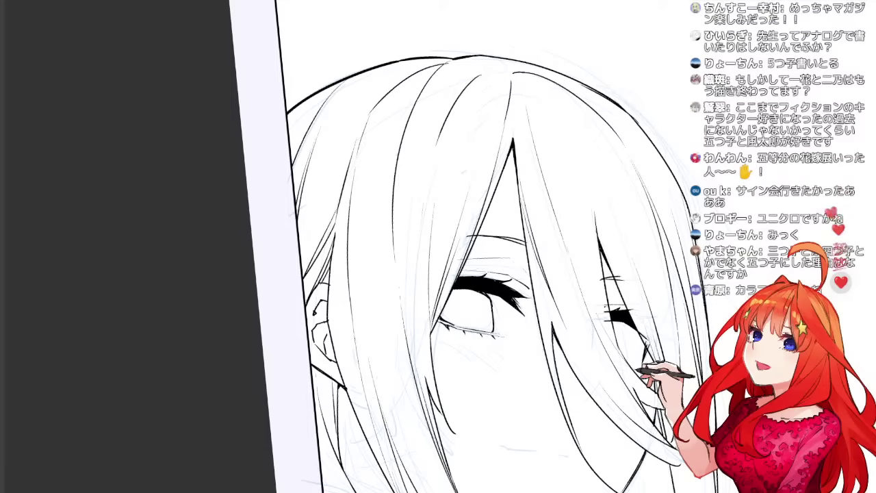
left_click_drag(510, 287, 476, 265)
Return to the unmirrored view, ink the partly hidden eye's iris and corner, and trim strokes overlapping the fringe.
key("h")
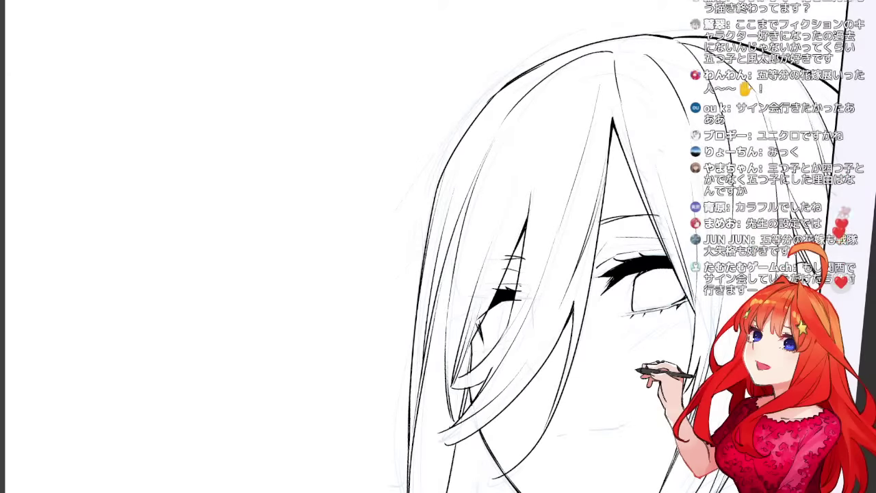
left_click_drag(501, 308, 482, 310)
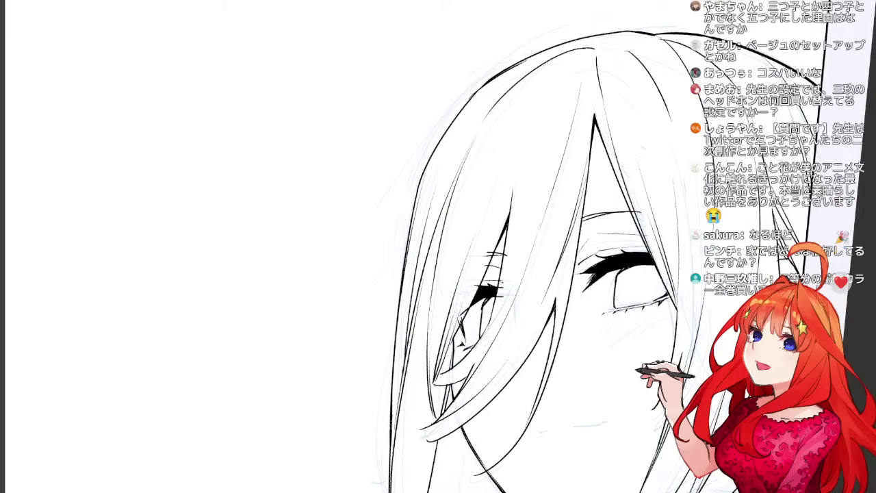
left_click_drag(548, 288, 555, 173)
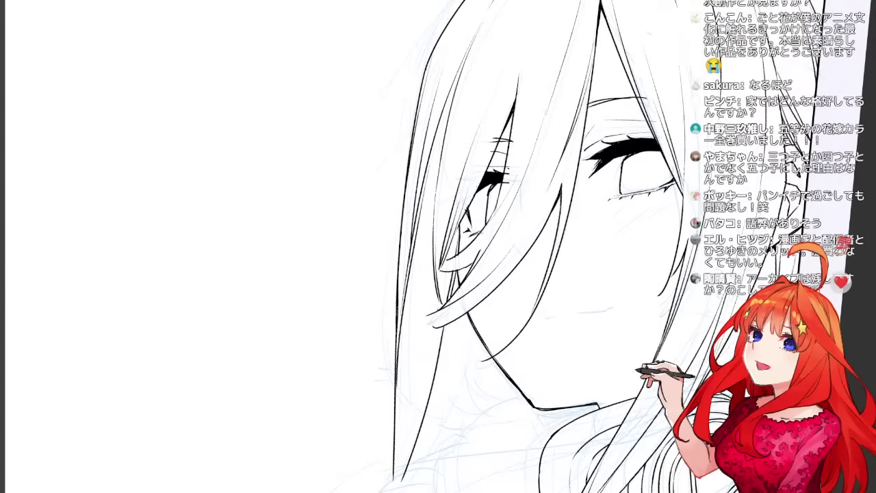
left_click_drag(509, 247, 454, 270)
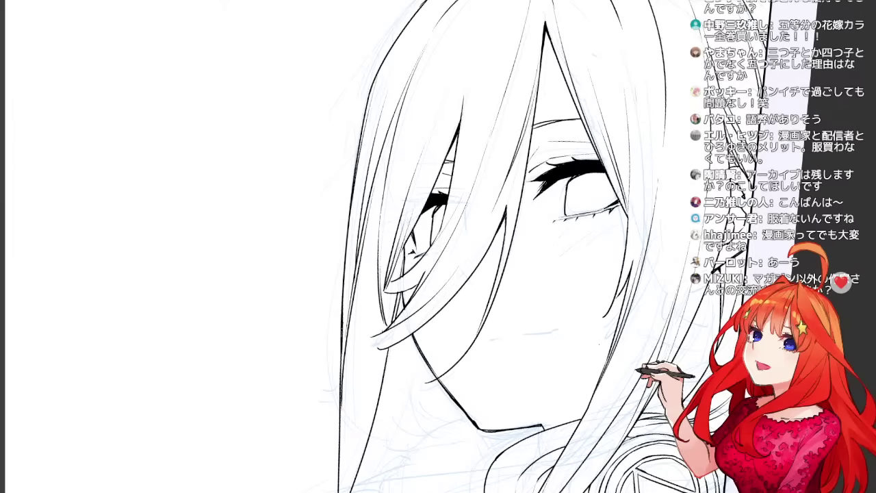
Ink the small nose mark and the closed, faintly smiling mouth, then check the face in a mirrored view.
left_click_drag(599, 345, 618, 313)
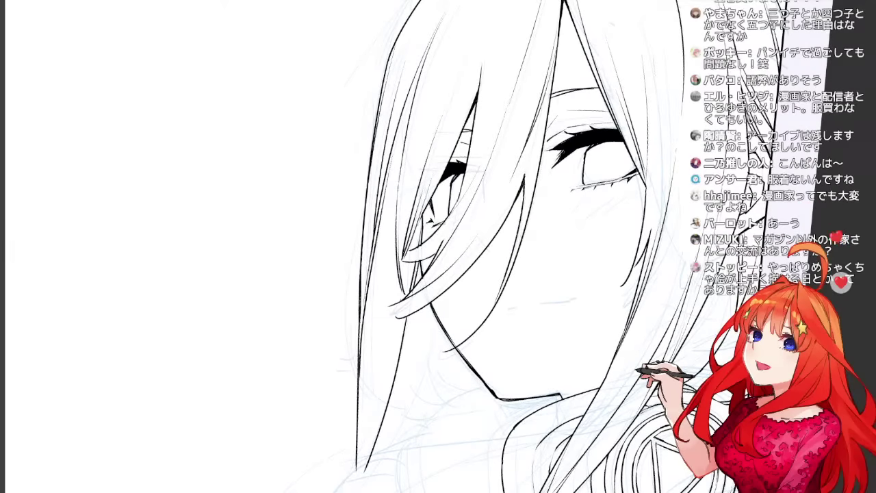
mouse_move(504, 310)
left_mouse_down()
mouse_move(534, 304)
mouse_move(576, 298)
left_mouse_up()
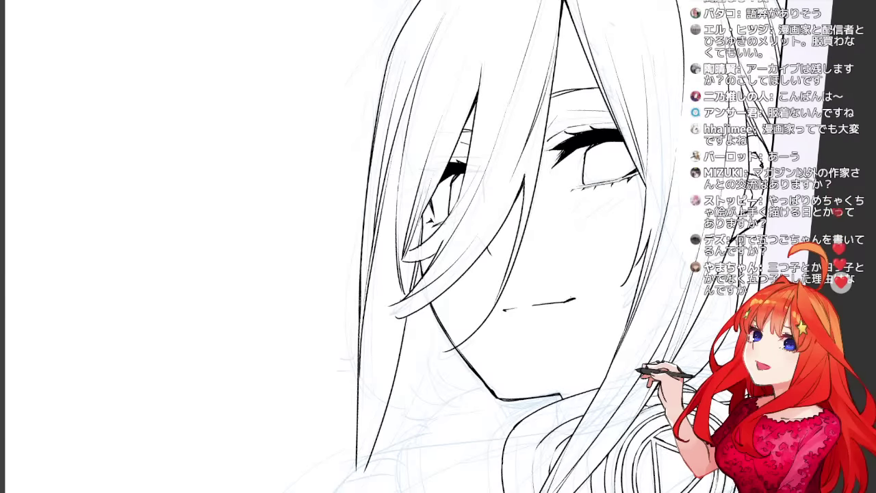
left_click_drag(465, 123, 503, 372)
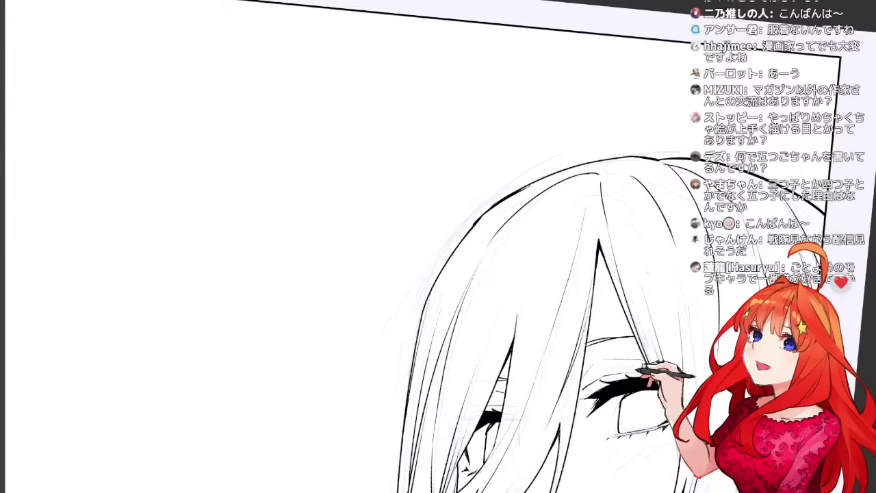
left_click_drag(493, 343, 433, 147)
key("h")
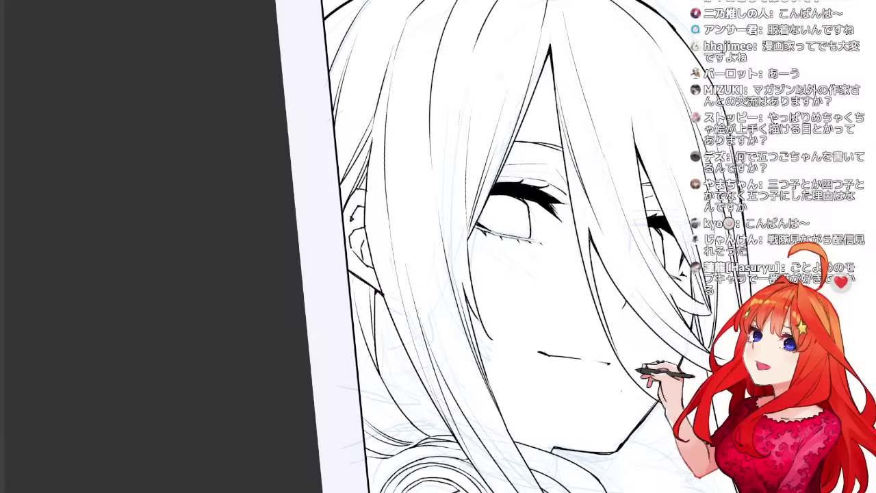
Ink the thin neck line and loose hair strands from below the ear down to the near headphone earcup.
left_click_drag(493, 342, 426, 213)
left_click_drag(504, 266, 531, 240)
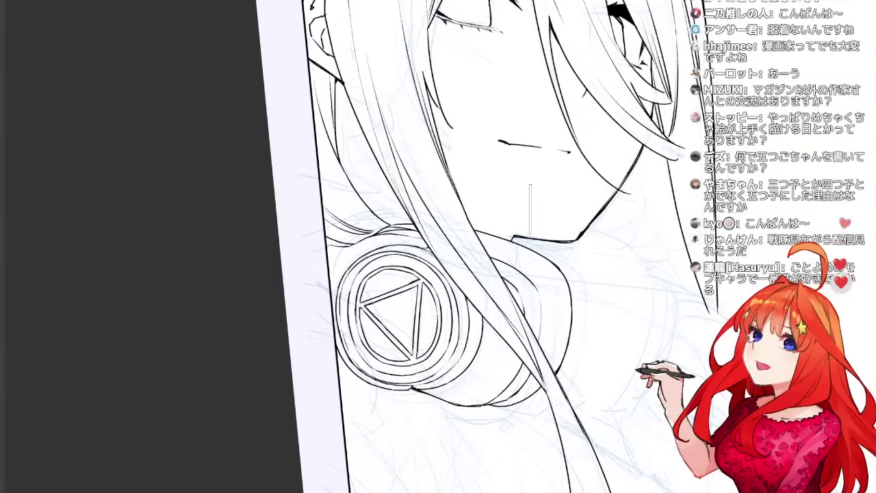
key("ctrl+minus")
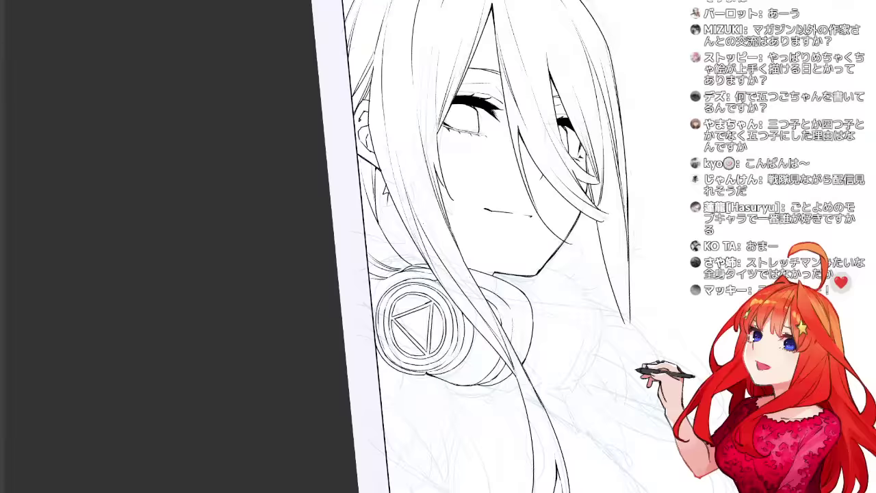
key("ctrl+plus")
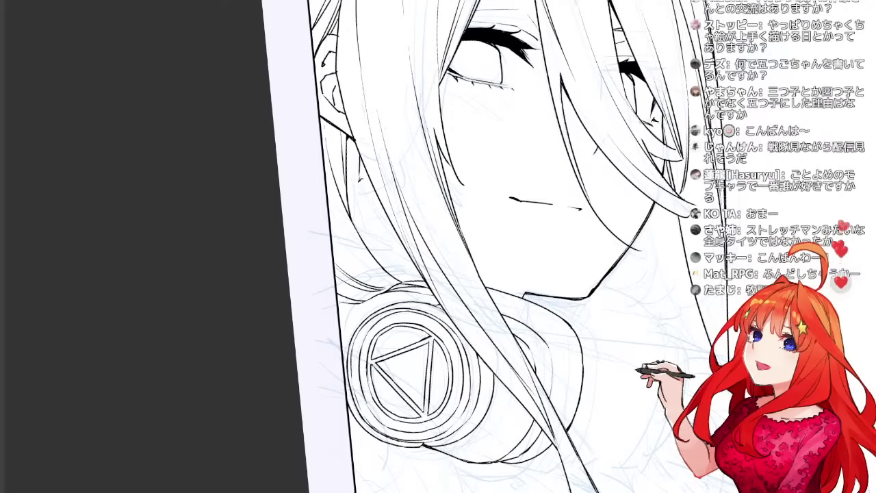
left_click_drag(361, 184, 368, 249)
key("ctrl+z")
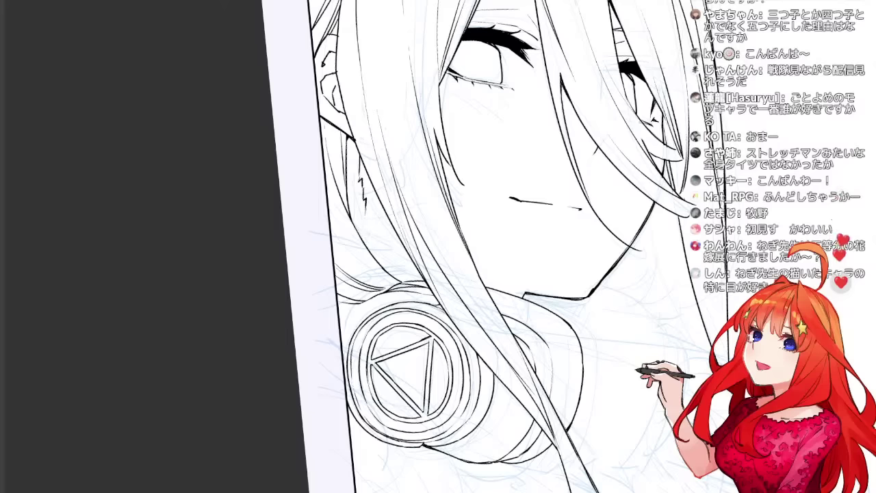
left_click_drag(364, 209, 373, 250)
key("ctrl+z")
left_click_drag(364, 207, 372, 256)
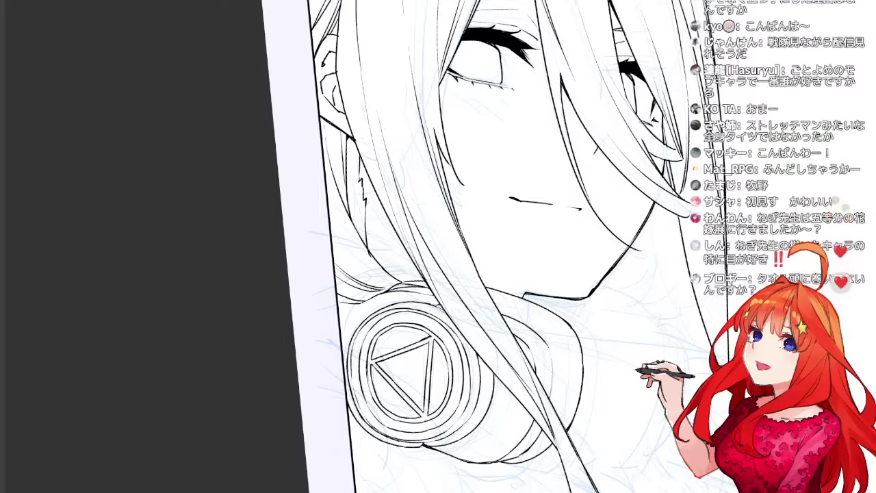
key("ctrl+z")
left_click_drag(364, 208, 373, 250)
key("ctrl+z")
left_click_drag(363, 204, 369, 248)
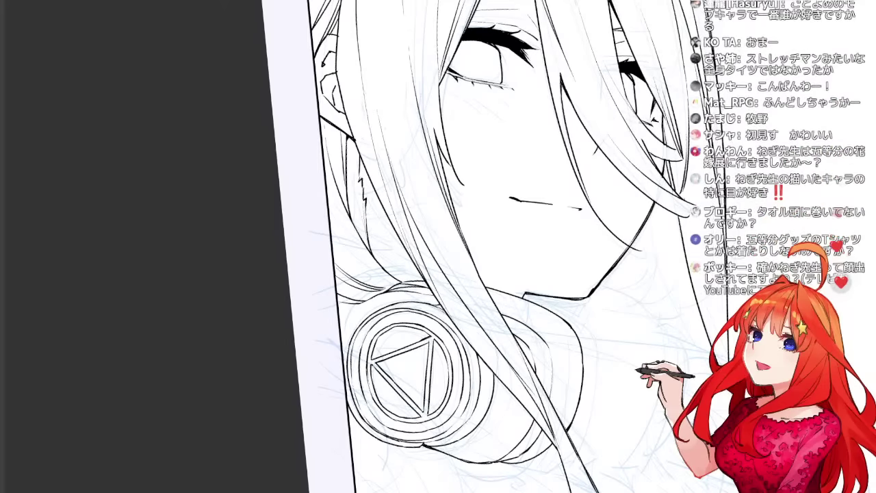
left_click_drag(351, 195, 361, 236)
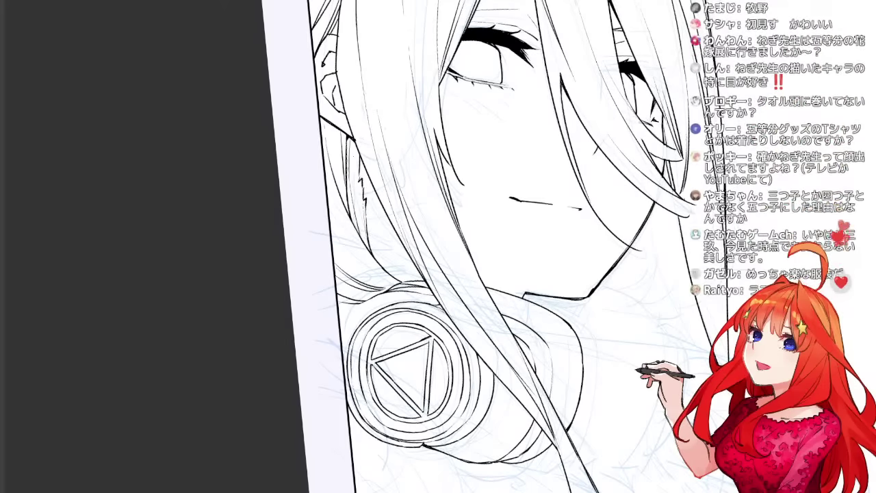
left_click_drag(351, 140, 352, 169)
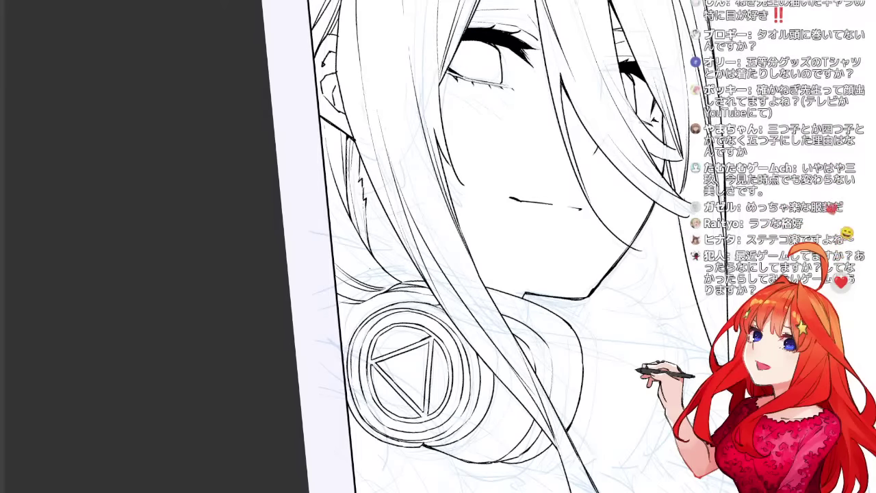
Mirror the view and ink the outline of the far headphone earcup beneath the chin.
mouse_move(479, 273)
left_mouse_down()
mouse_move(436, 249)
mouse_move(419, 174)
left_mouse_up()
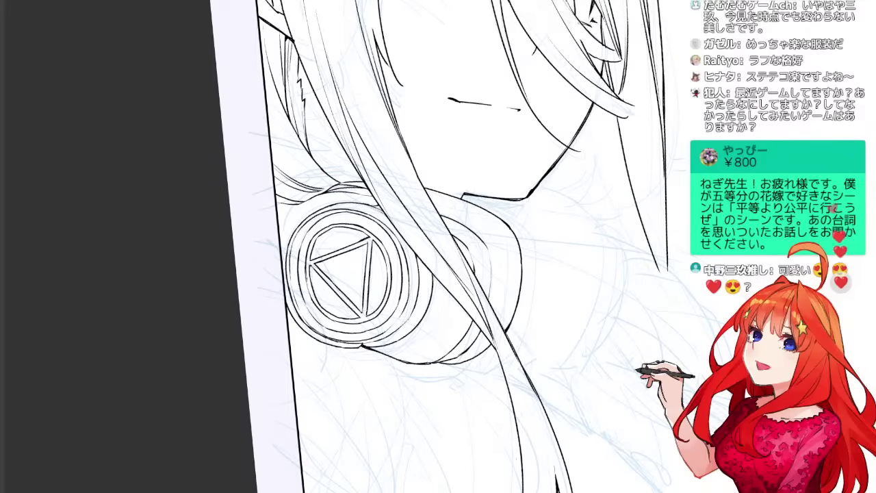
key("h")
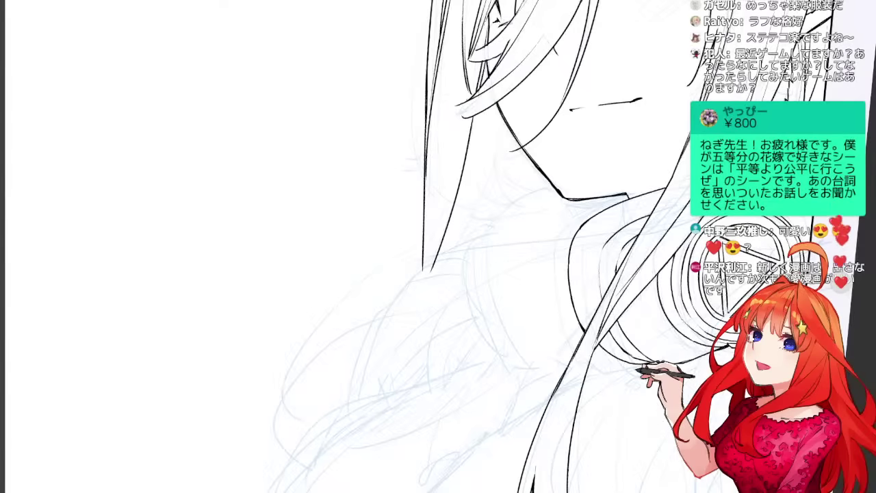
left_click_drag(438, 287, 460, 240)
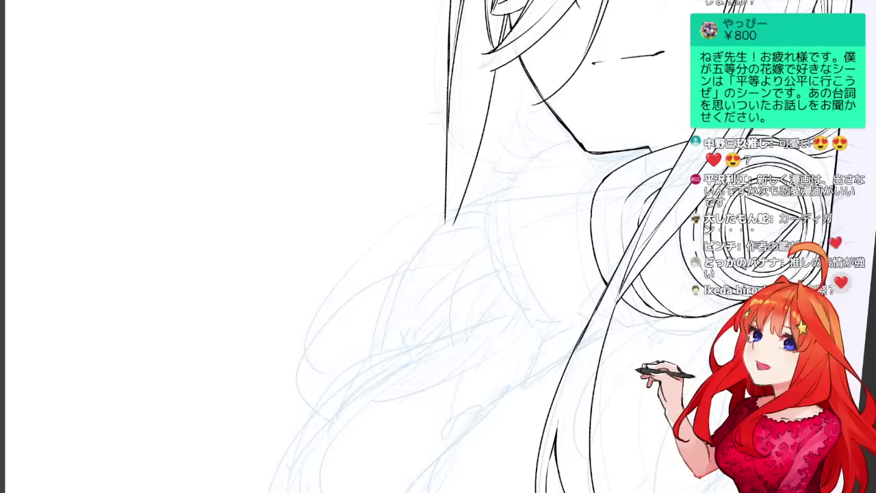
mouse_move(548, 89)
left_mouse_down()
mouse_move(350, 380)
mouse_move(377, 226)
mouse_move(318, 414)
mouse_move(391, 87)
left_mouse_up()
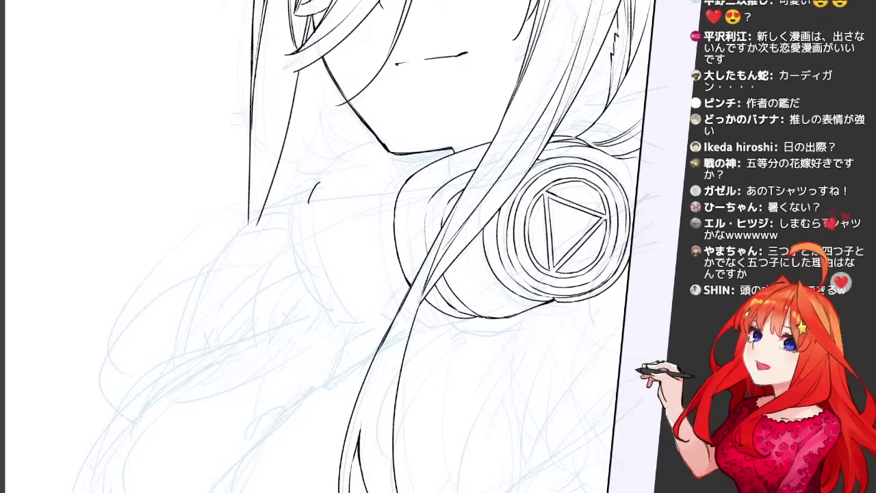
left_click_drag(306, 194, 333, 320)
mouse_move(303, 194)
left_mouse_down()
mouse_move(311, 293)
mouse_move(322, 322)
mouse_move(372, 314)
left_mouse_up()
key("ctrl+z")
key("ctrl+z")
mouse_move(298, 201)
left_mouse_down()
mouse_move(332, 324)
mouse_move(391, 314)
mouse_move(401, 303)
left_mouse_up()
key("ctrl+z")
mouse_move(299, 201)
left_mouse_down()
mouse_move(345, 159)
mouse_move(385, 148)
mouse_move(420, 160)
left_mouse_up()
key("ctrl+z")
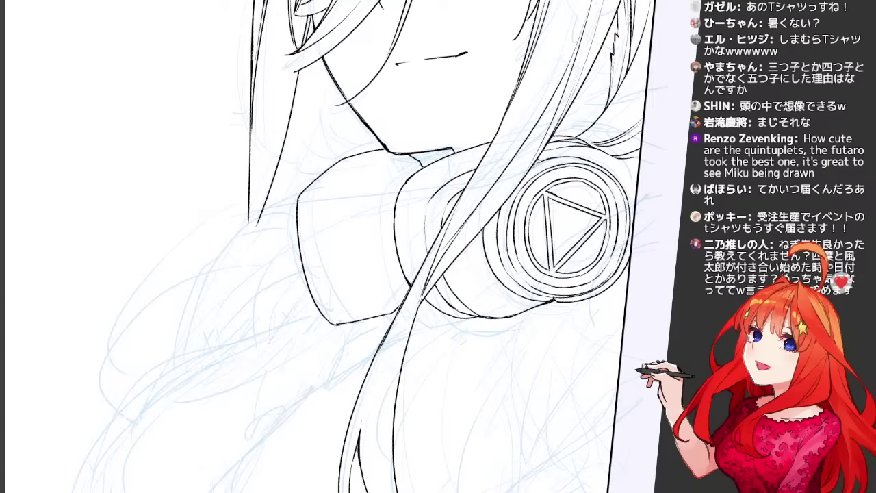
Soften the lower corner of the far earcup's outline and redraw its bottom edge as a rounded curve.
mouse_move(300, 193)
left_mouse_down()
mouse_move(298, 203)
mouse_move(304, 190)
left_mouse_up()
key("ctrl+minus")
key("ctrl+plus")
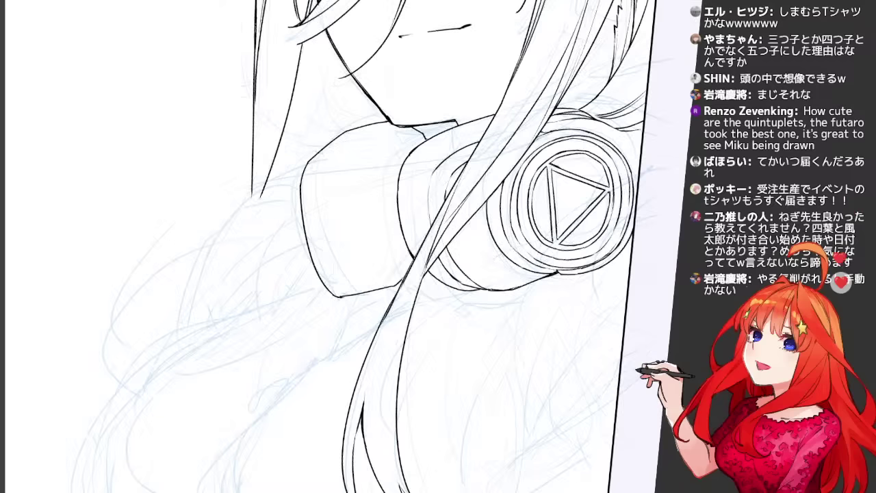
left_click_drag(330, 291, 342, 295)
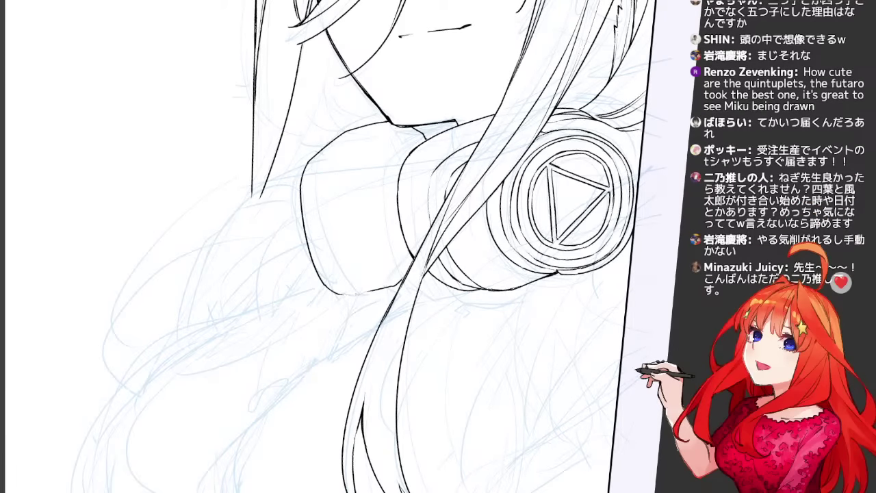
left_click_drag(342, 274, 428, 270)
left_click_drag(502, 359, 469, 390)
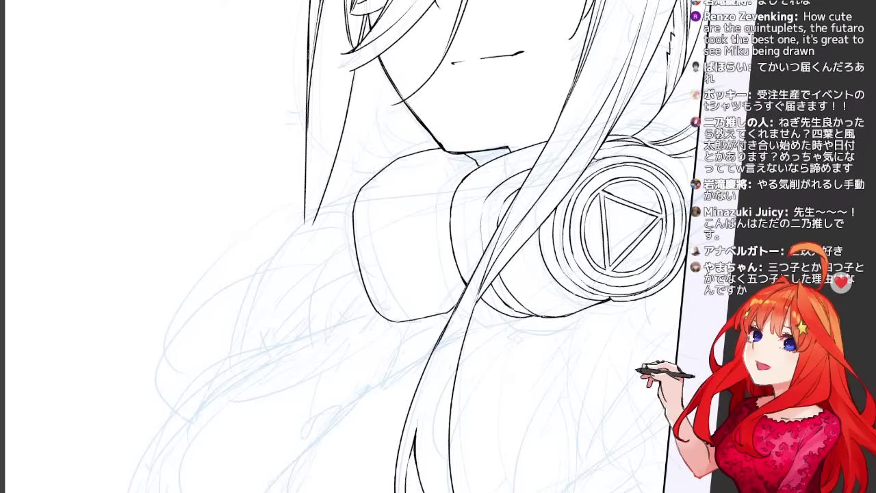
Ink a thin inner contour along the far earcup, running from its lower edge up to the chin.
mouse_move(377, 219)
left_mouse_down()
mouse_move(385, 283)
mouse_move(413, 319)
left_mouse_up()
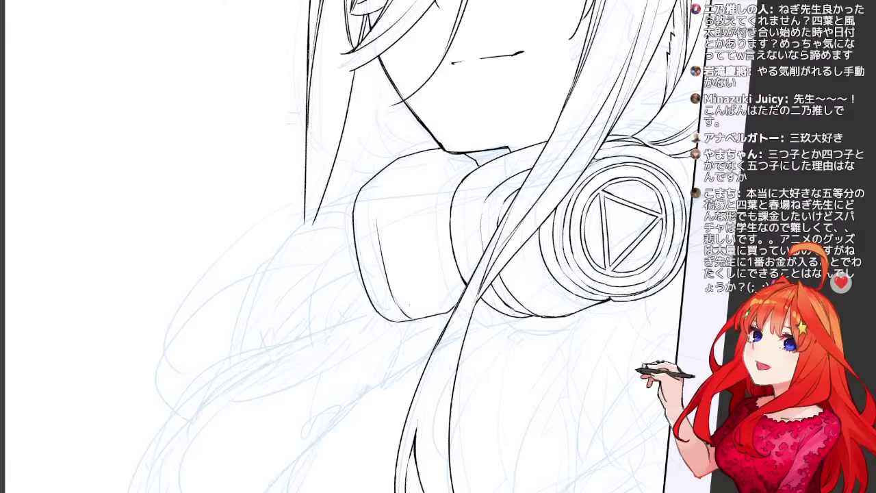
left_click_drag(411, 287, 399, 341)
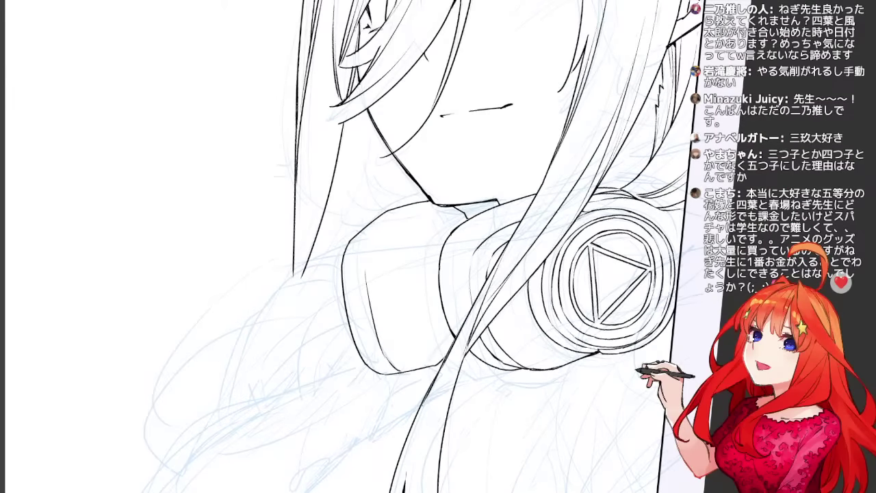
left_click_drag(425, 260, 416, 303)
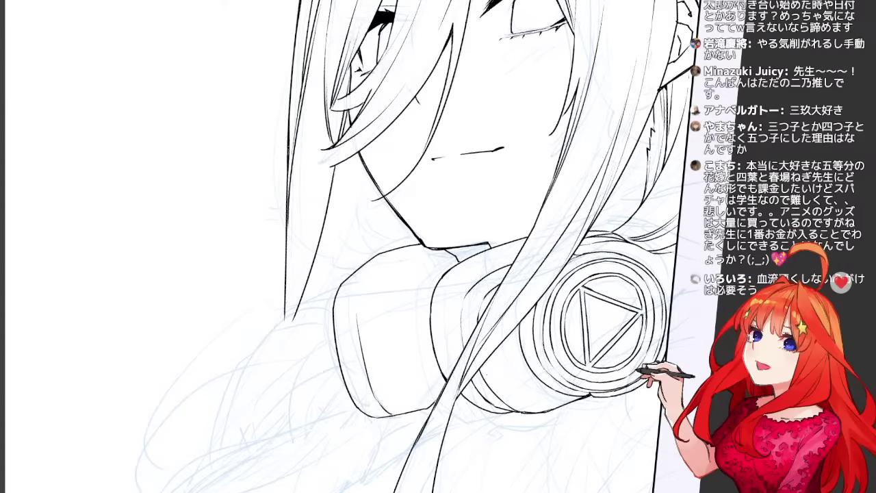
left_click_drag(365, 289, 357, 317)
key("ctrl+z")
key("ctrl+z")
left_click_drag(366, 286, 356, 315)
key("ctrl+z")
left_click_drag(400, 249, 364, 289)
left_click_drag(405, 247, 397, 254)
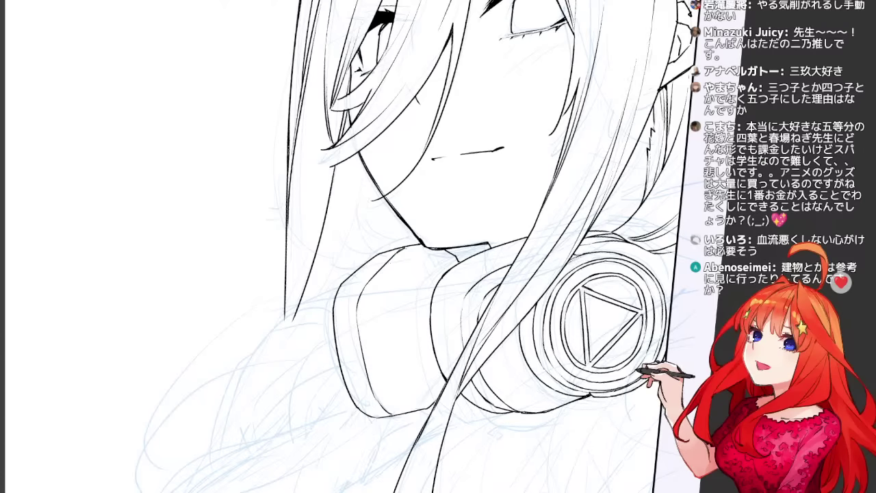
key("ctrl+z")
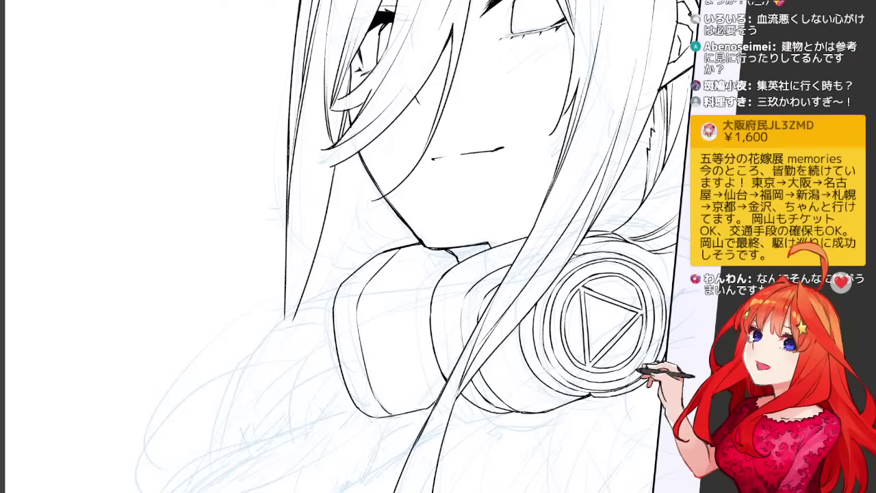
Ink the narrow outer rim on the far earcup's outside edge, including its small upper step.
left_click_drag(383, 302, 466, 198)
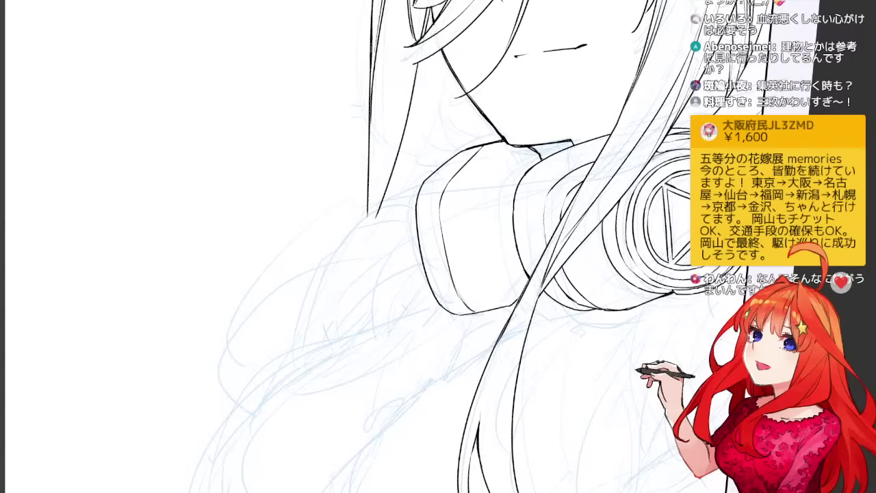
mouse_move(410, 207)
left_mouse_down()
mouse_move(427, 282)
mouse_move(412, 241)
mouse_move(432, 290)
left_mouse_up()
key("ctrl+z")
key("ctrl+z")
mouse_move(416, 195)
left_mouse_down()
mouse_move(409, 226)
mouse_move(428, 174)
mouse_move(440, 167)
left_mouse_up()
key("ctrl+z")
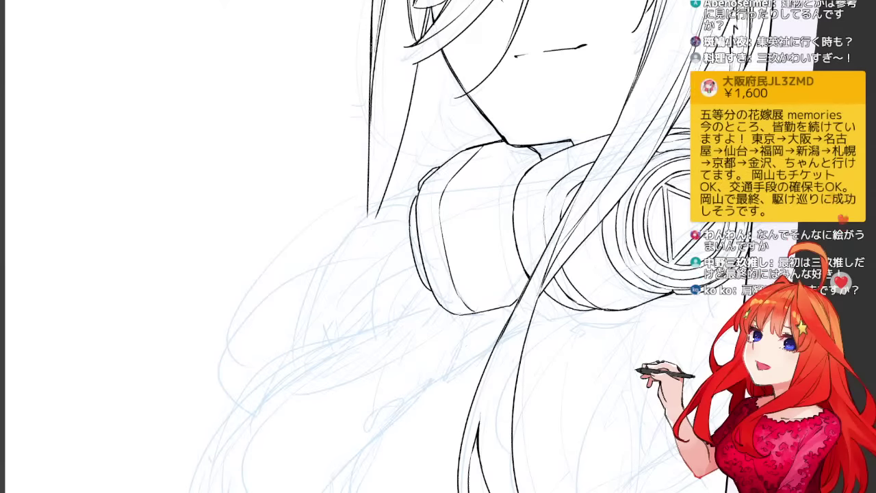
Rework the hair outline over the crown and down the partly hidden eye's side with long curved strokes.
left_click_drag(594, 344, 576, 383)
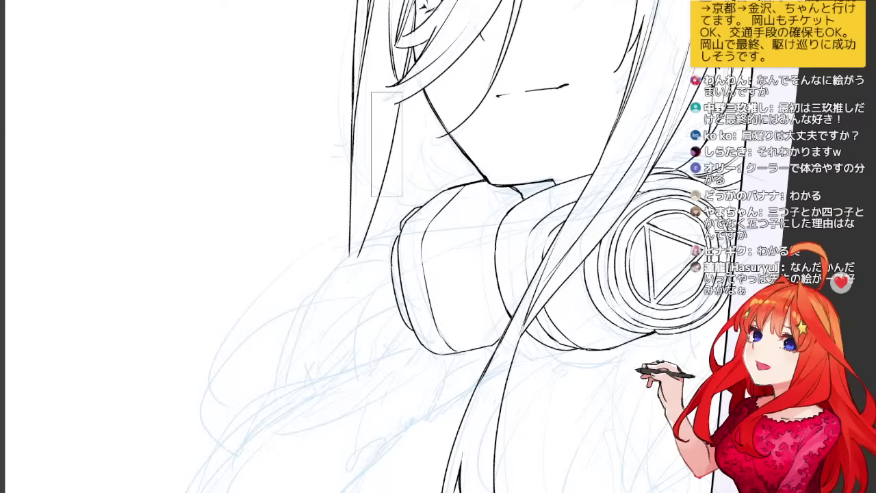
left_click_drag(452, 124, 415, 390)
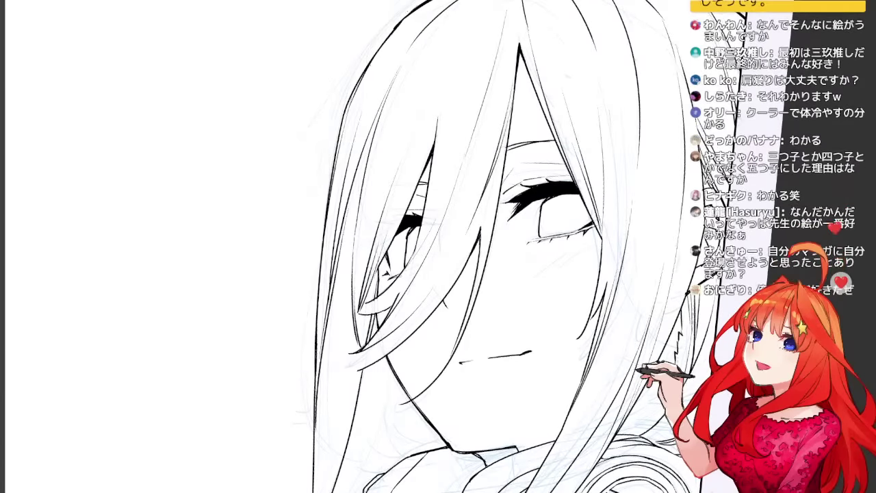
left_click_drag(438, 246, 520, 409)
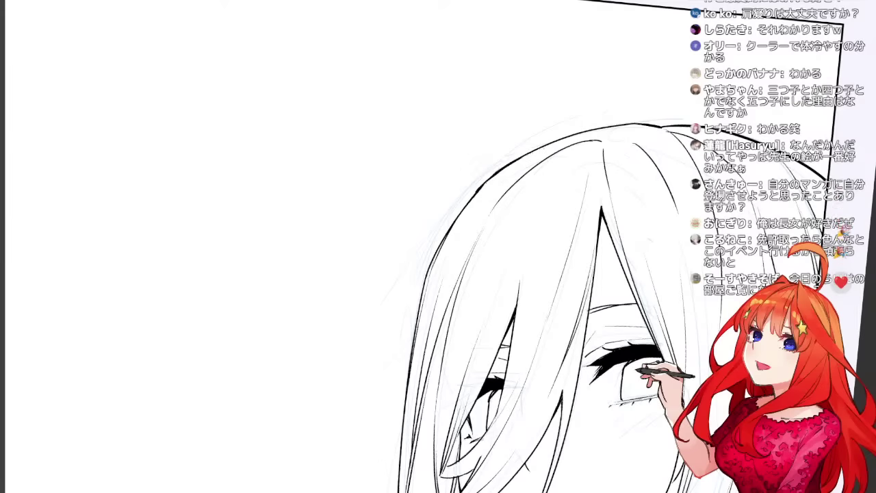
left_click_drag(508, 163, 624, 124)
key("ctrl+z")
left_click_drag(550, 142, 645, 125)
key("ctrl+z")
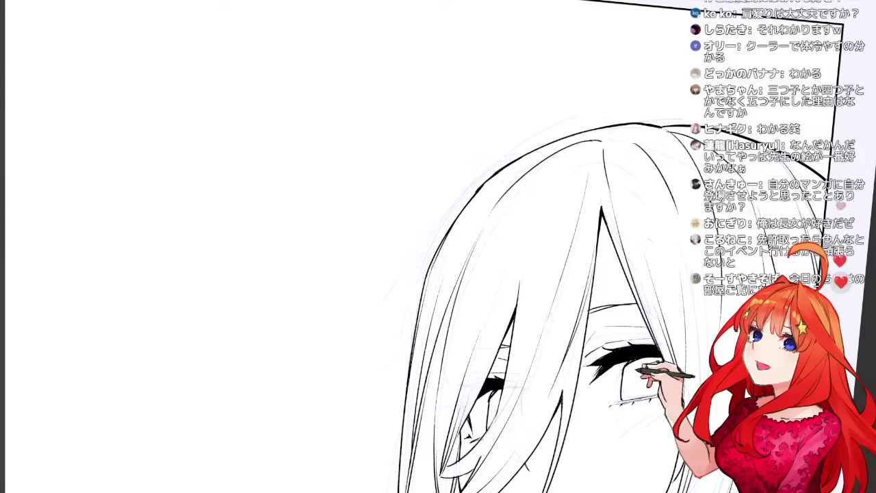
left_click_drag(438, 308, 468, 206)
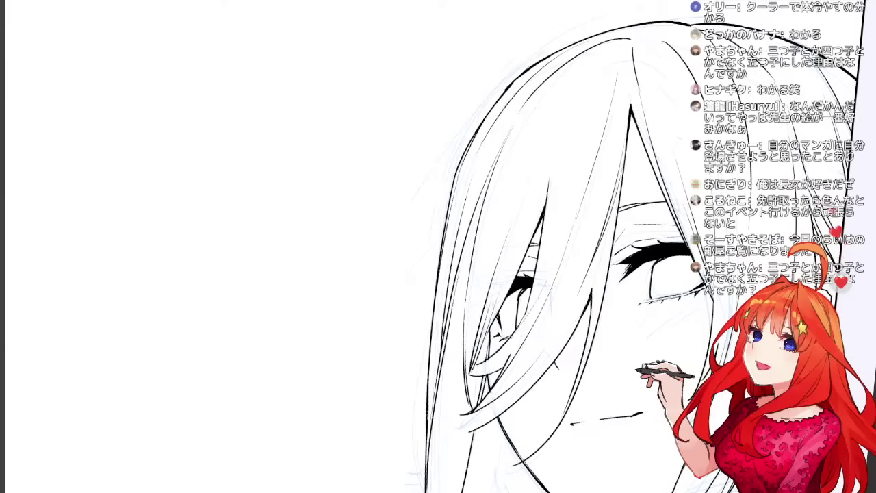
key("ctrl+z")
left_click_drag(488, 135, 554, 54)
left_click_drag(472, 164, 531, 69)
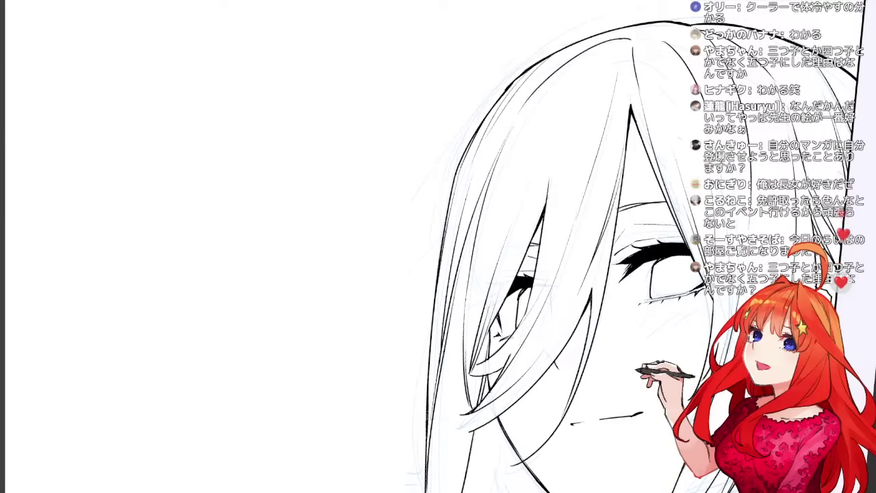
Ink the curved back-hair strands between the jaw and the long side lock, ending at the far earcup.
left_click_drag(493, 315, 381, 172)
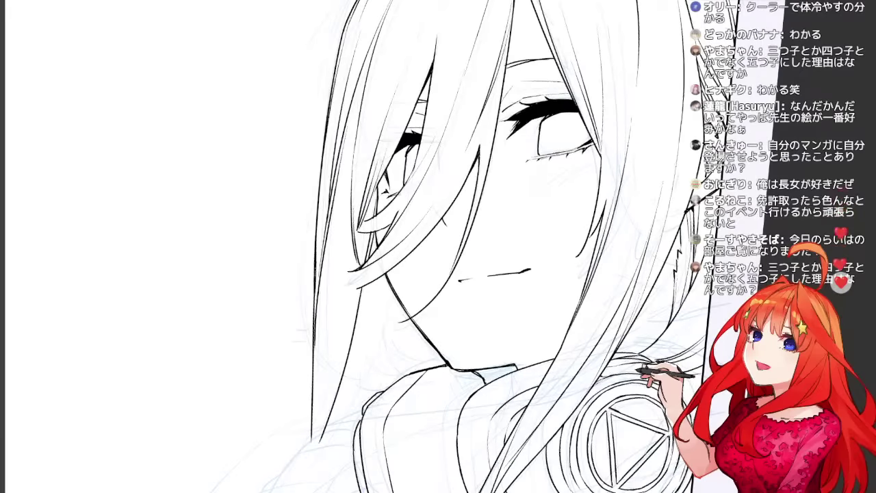
mouse_move(438, 274)
left_mouse_down()
mouse_move(443, 234)
mouse_move(499, 285)
mouse_move(516, 251)
left_mouse_up()
left_click_drag(424, 339, 460, 371)
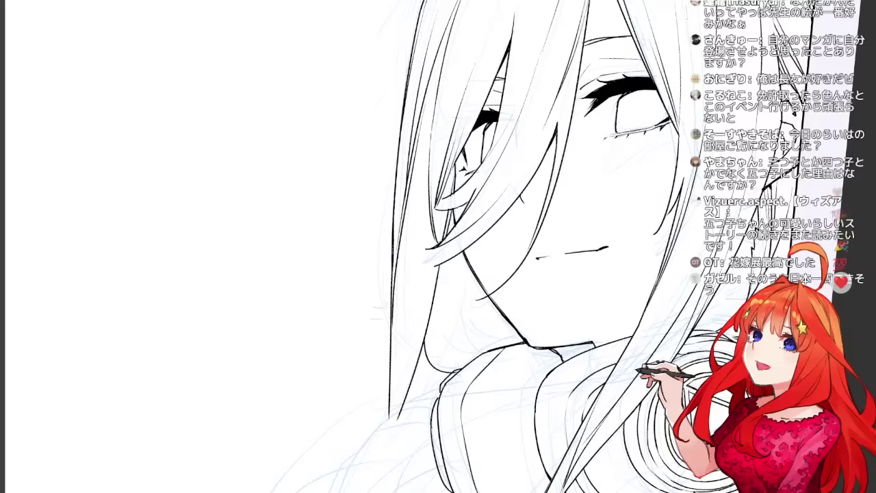
scroll(438, 246, "down", 3)
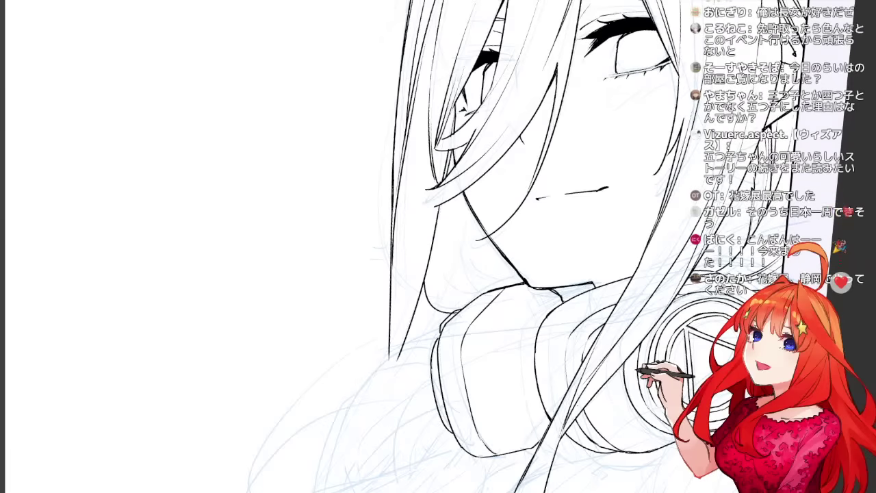
left_click_drag(439, 223, 481, 290)
left_click_drag(432, 250, 481, 293)
left_click_drag(440, 271, 488, 292)
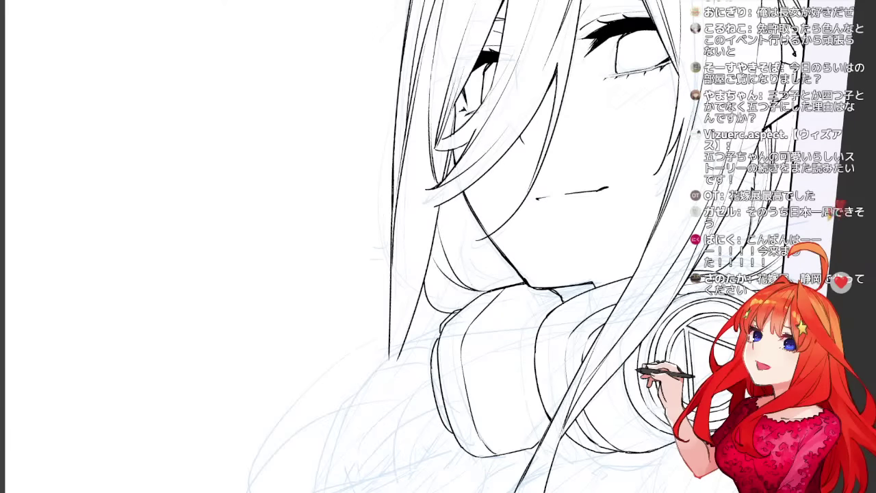